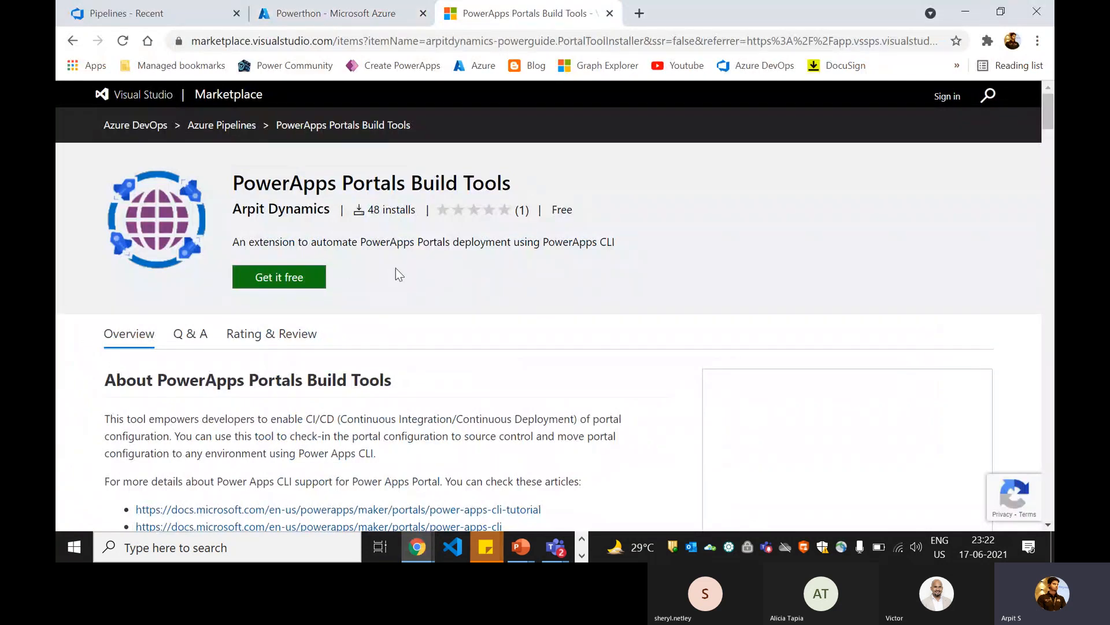
# Step: Switch to the Azure DevOps site and open the organization's projects home page
pyautogui.click(171, 19)
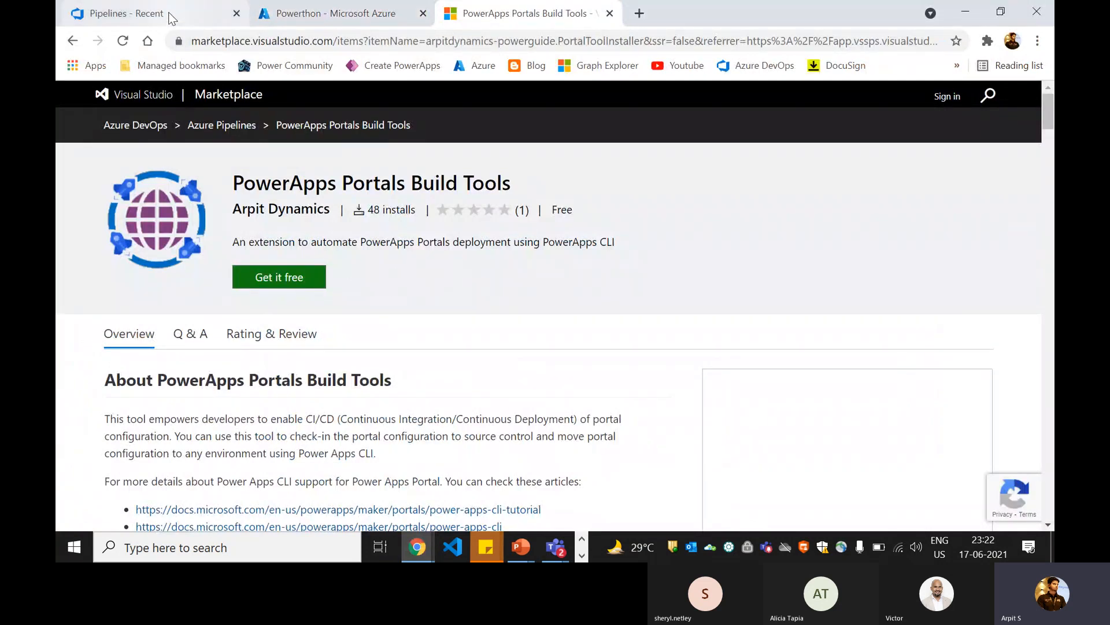
pyautogui.click(140, 113)
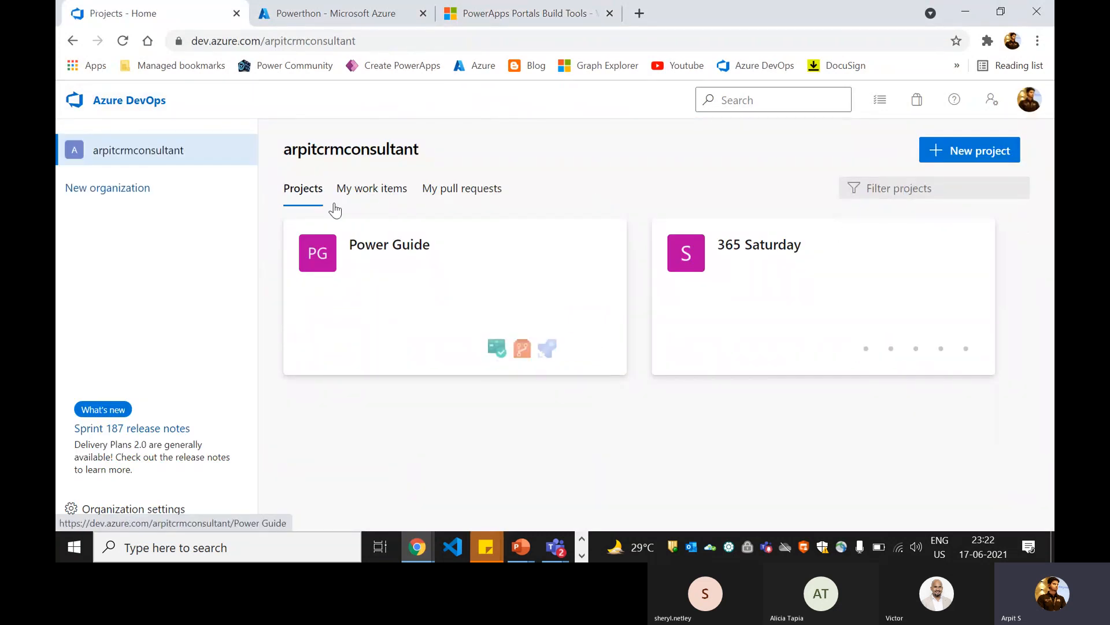
pyautogui.click(554, 17)
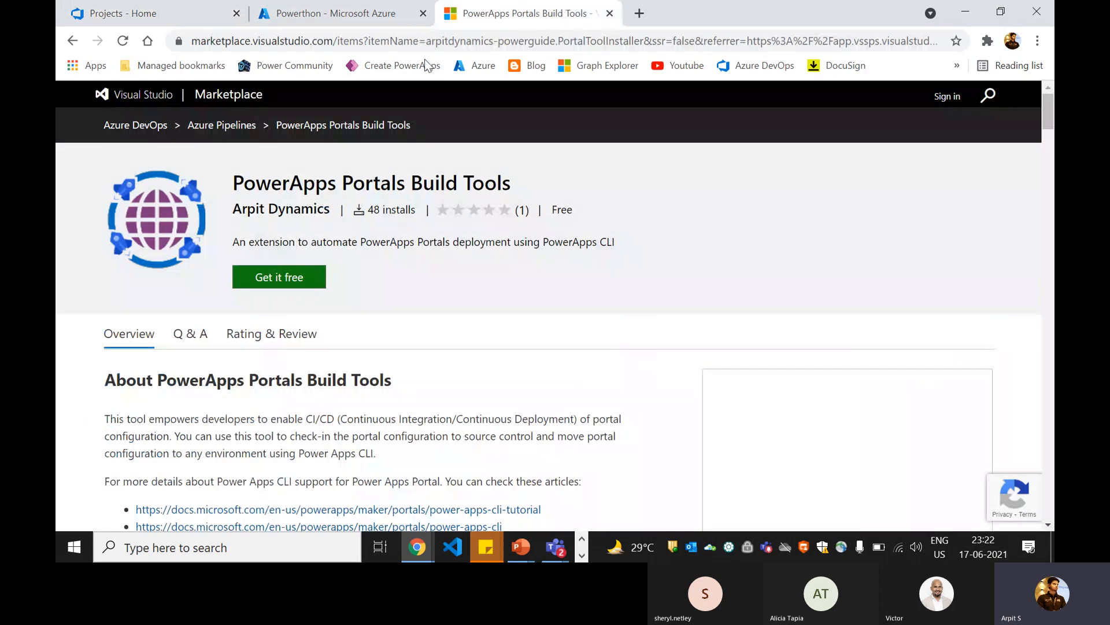
pyautogui.click(420, 44)
pyautogui.click(509, 46)
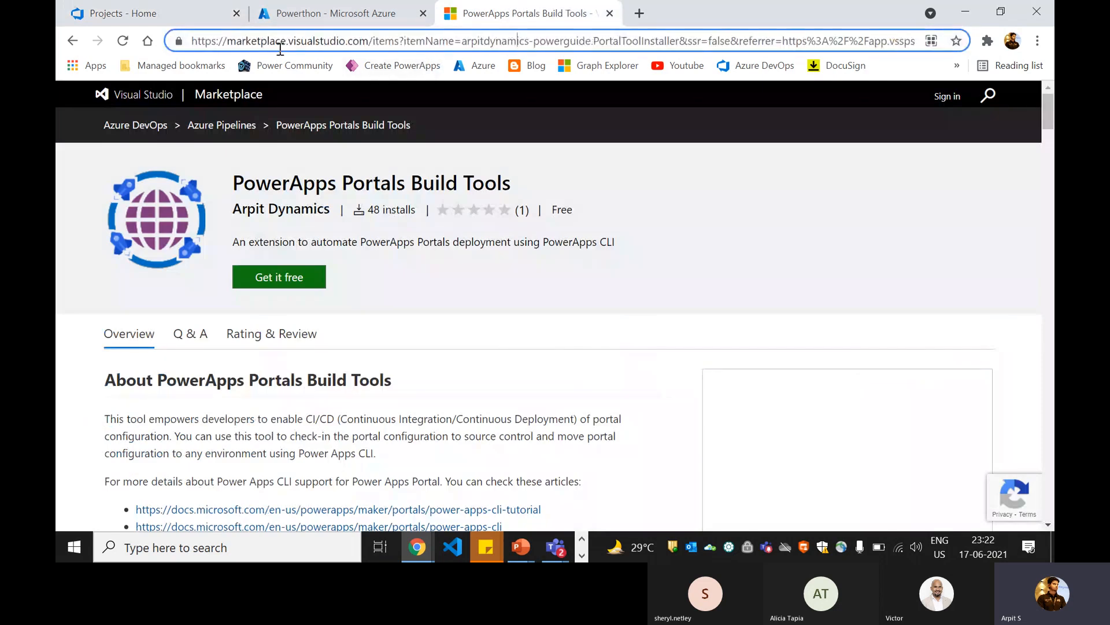
pyautogui.moveTo(241, 44); pyautogui.dragTo(732, 39)
pyautogui.click(509, 41)
pyautogui.click(733, 41)
pyautogui.click(301, 12)
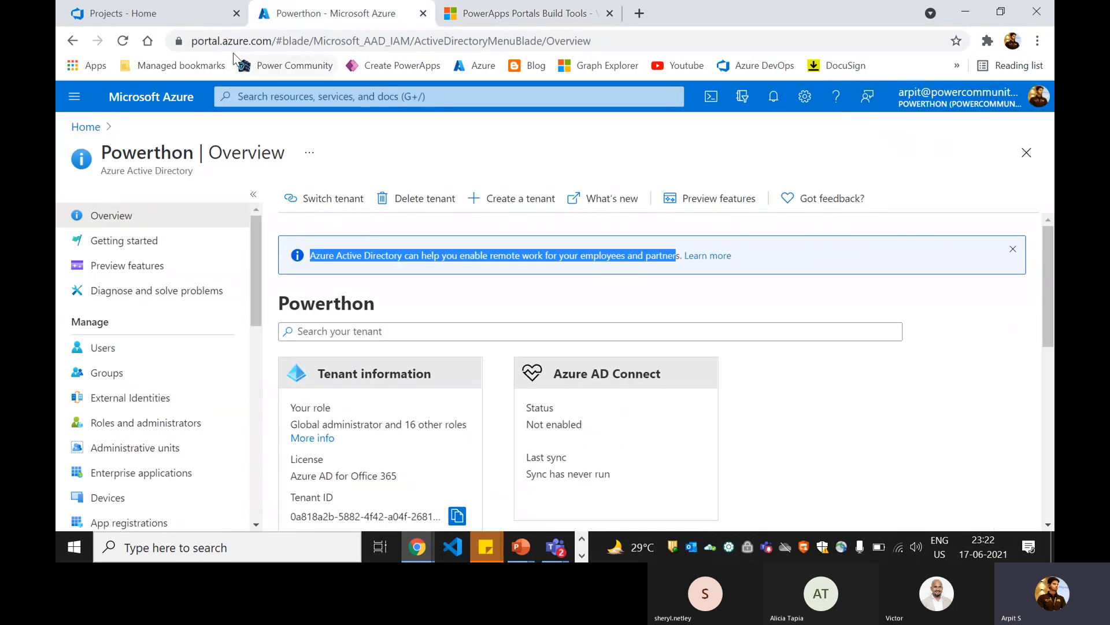
pyautogui.click(179, 39)
pyautogui.click(178, 17)
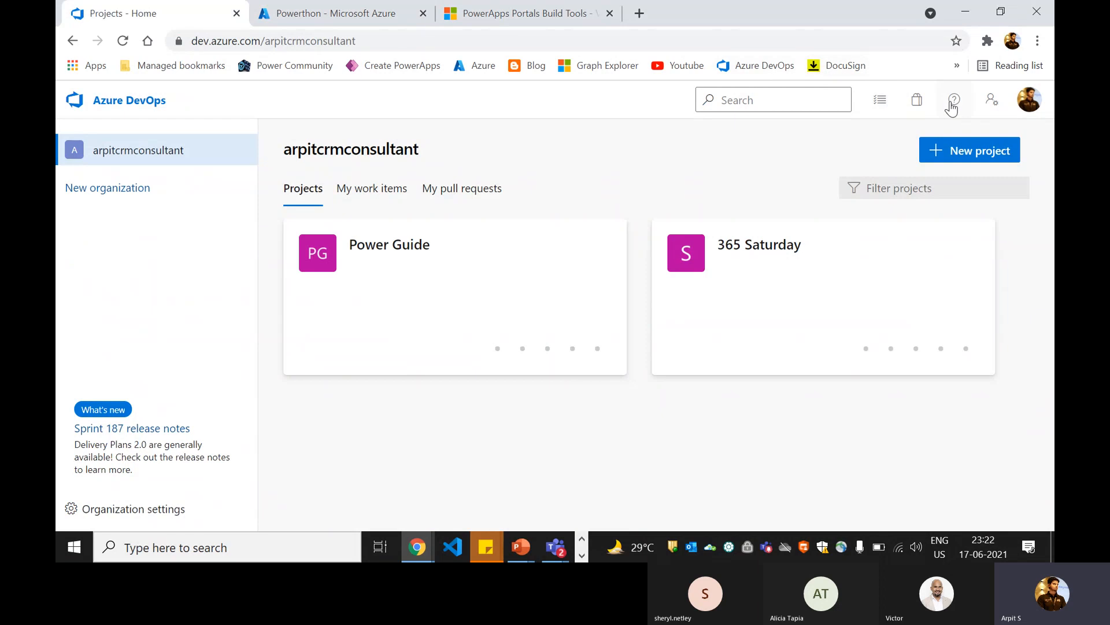
# Step: Browse the marketplace from Azure DevOps and search its extensions for "powerapps portals build tools"
pyautogui.click(918, 104)
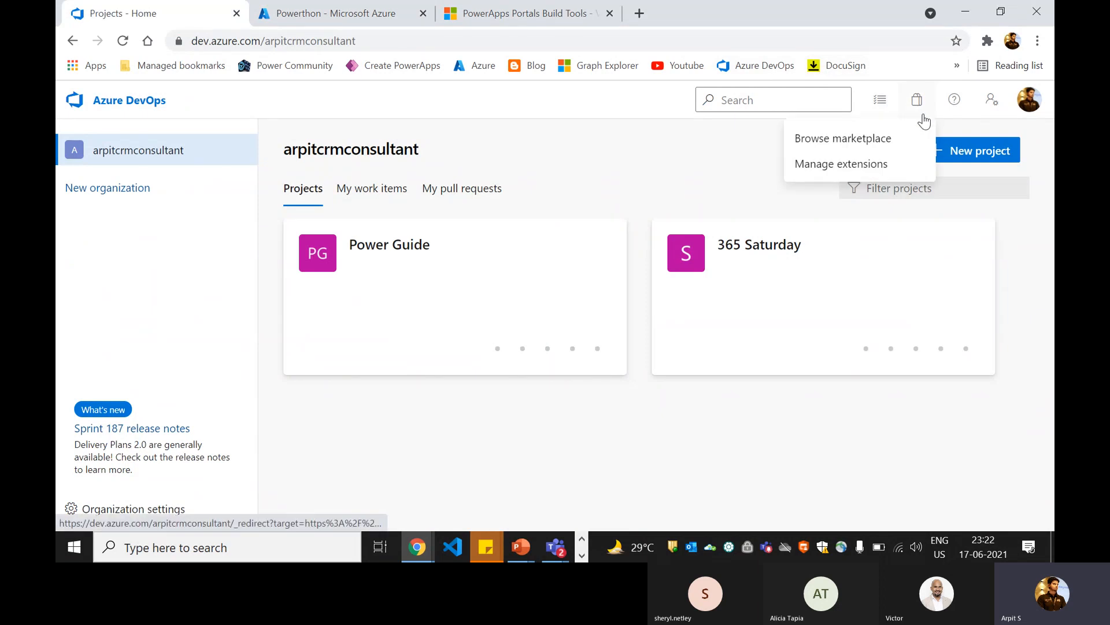
pyautogui.click(876, 142)
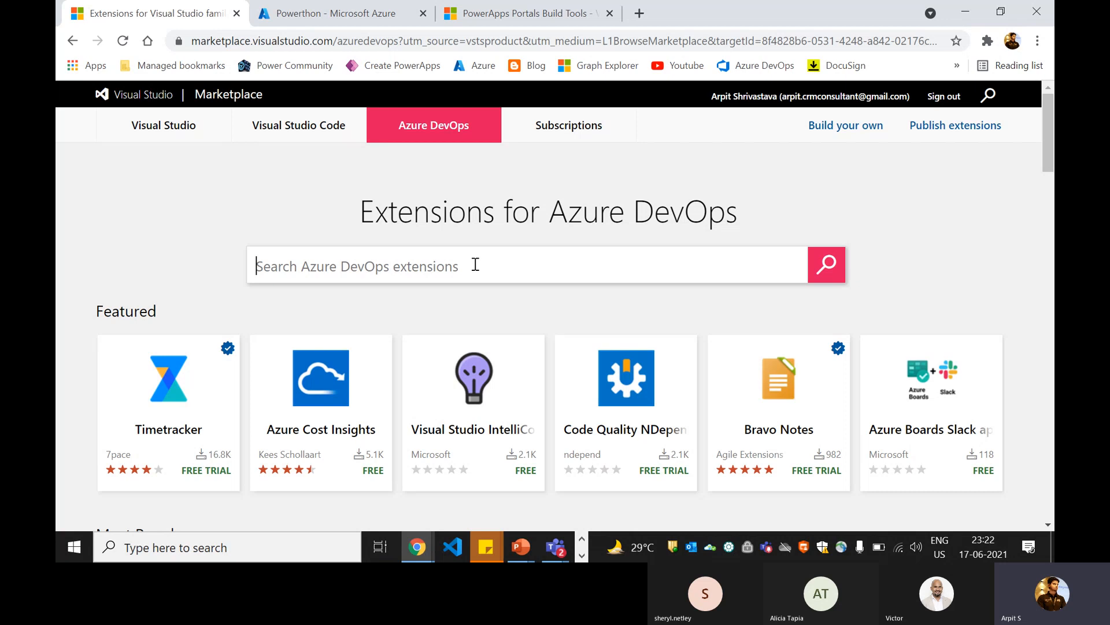
pyautogui.write('po')
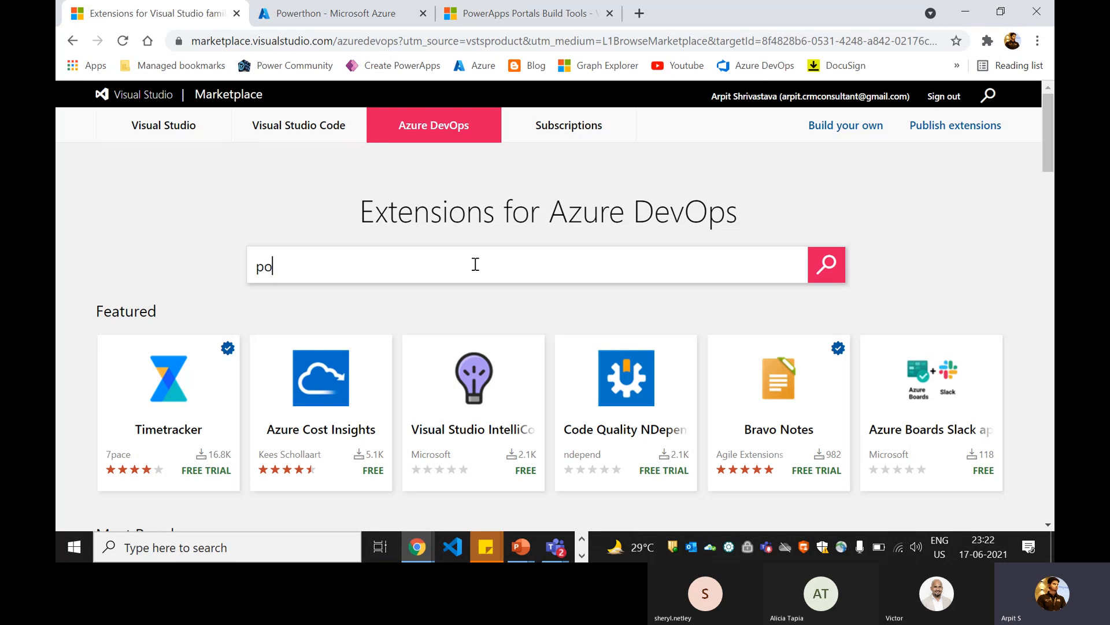
pyautogui.write('werapps p')
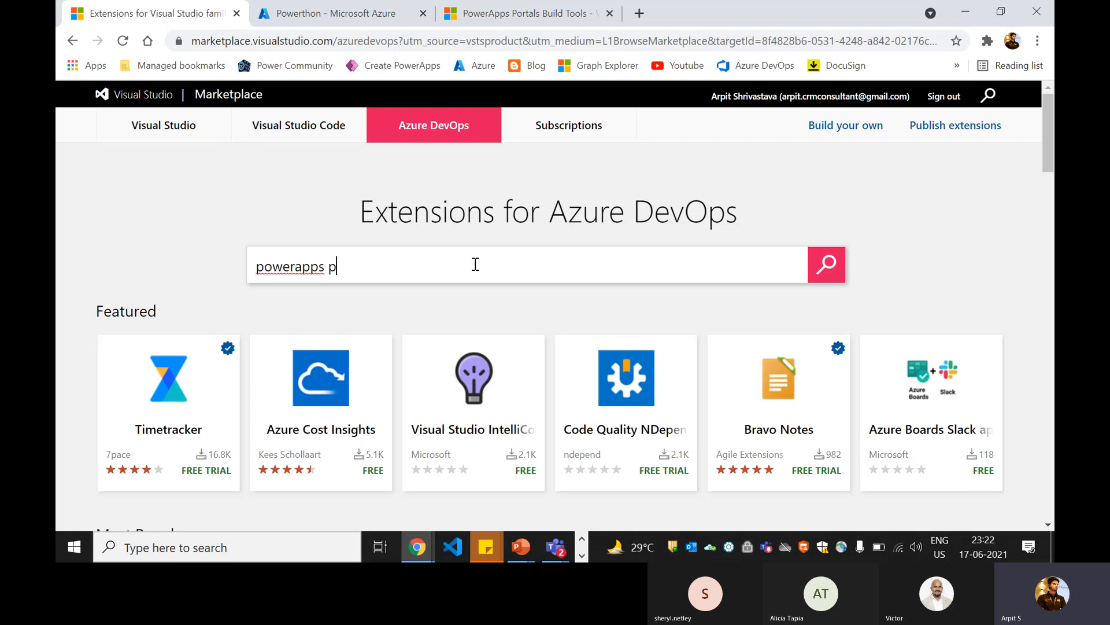
pyautogui.write('ortals bui')
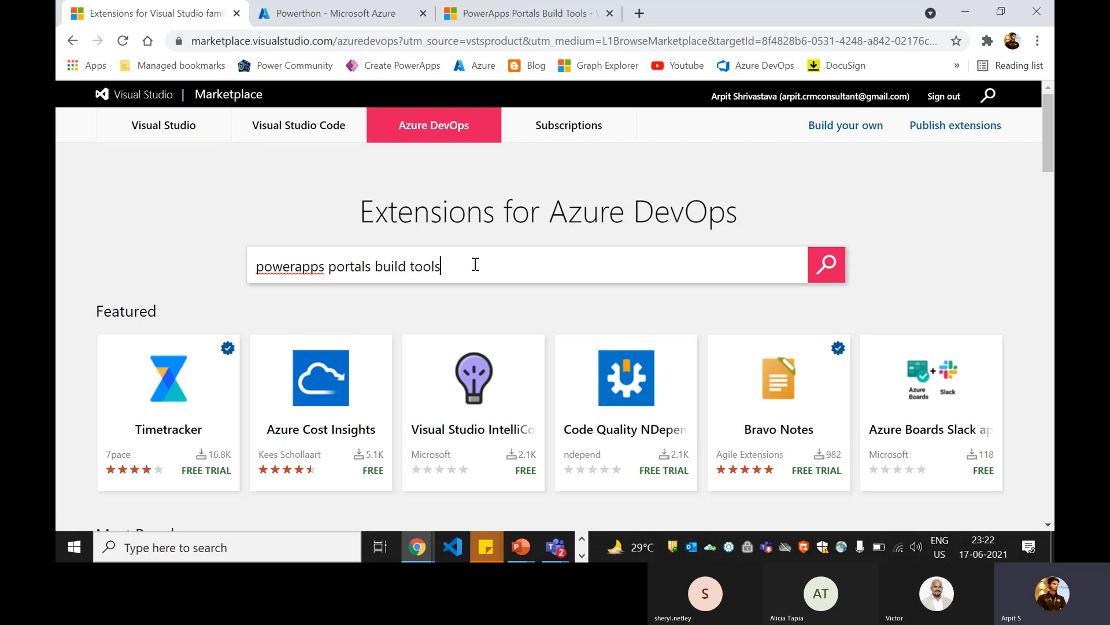
pyautogui.write('ld tools')
pyautogui.press('Return')
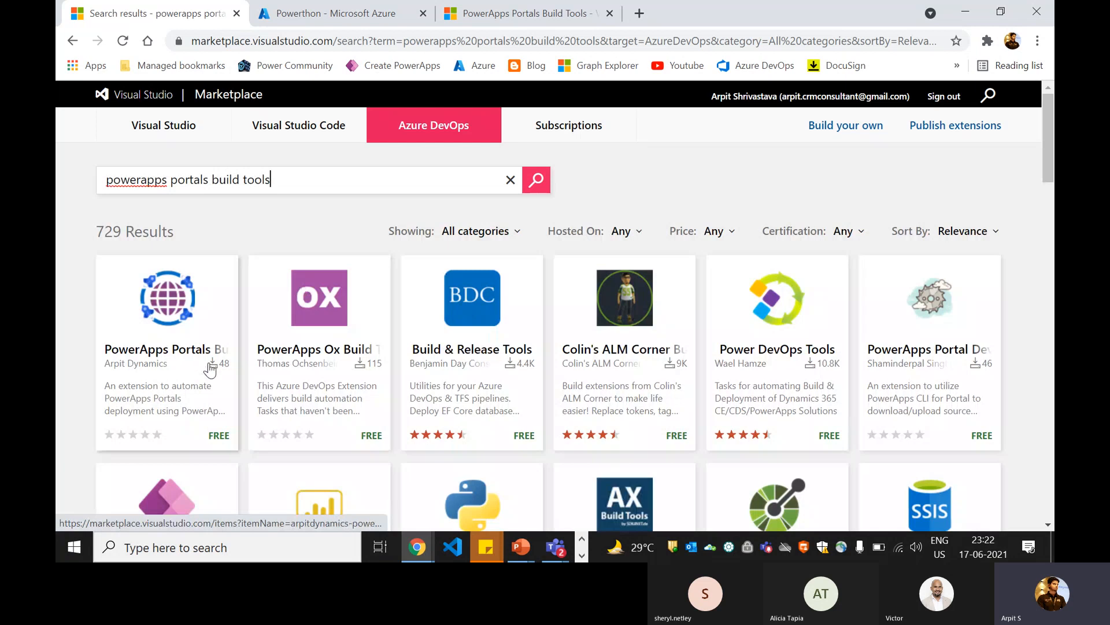
# Step: Open the PowerApps Portals Build Tools extension from the search results and start getting it for free
pyautogui.click(165, 357)
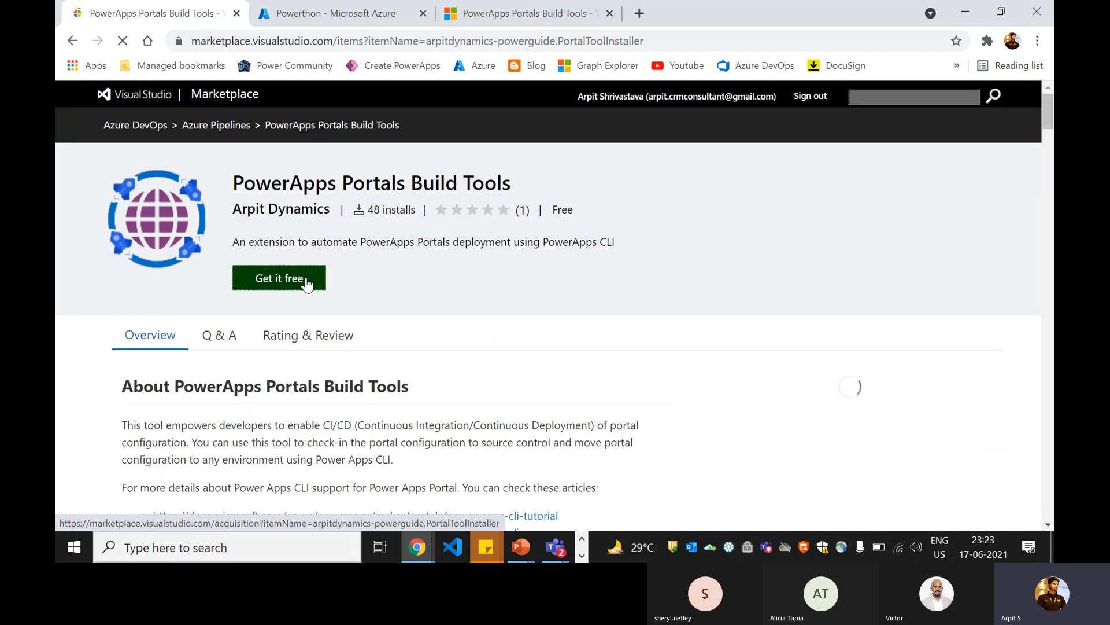
pyautogui.click(278, 290)
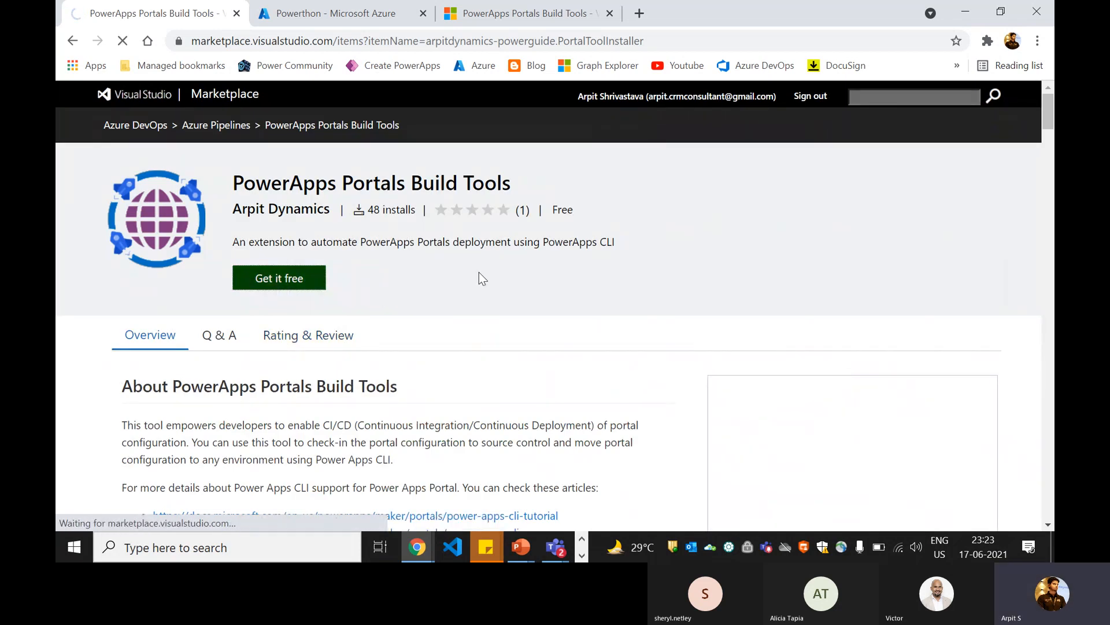
# Step: Examine the extension's overview, including the Portal Tool Installer and Export Portal Configuration tasks and their mandatory details
pyautogui.scroll(-5, 482, 266)
pyautogui.scroll(-10, 482, 265)
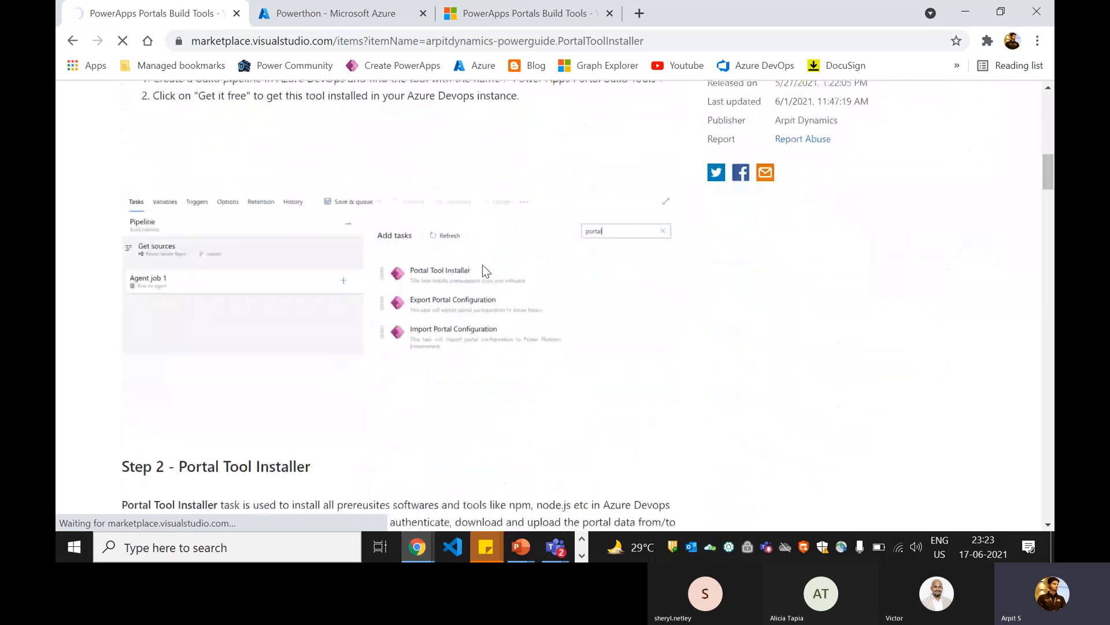
pyautogui.scroll(-7, 482, 265)
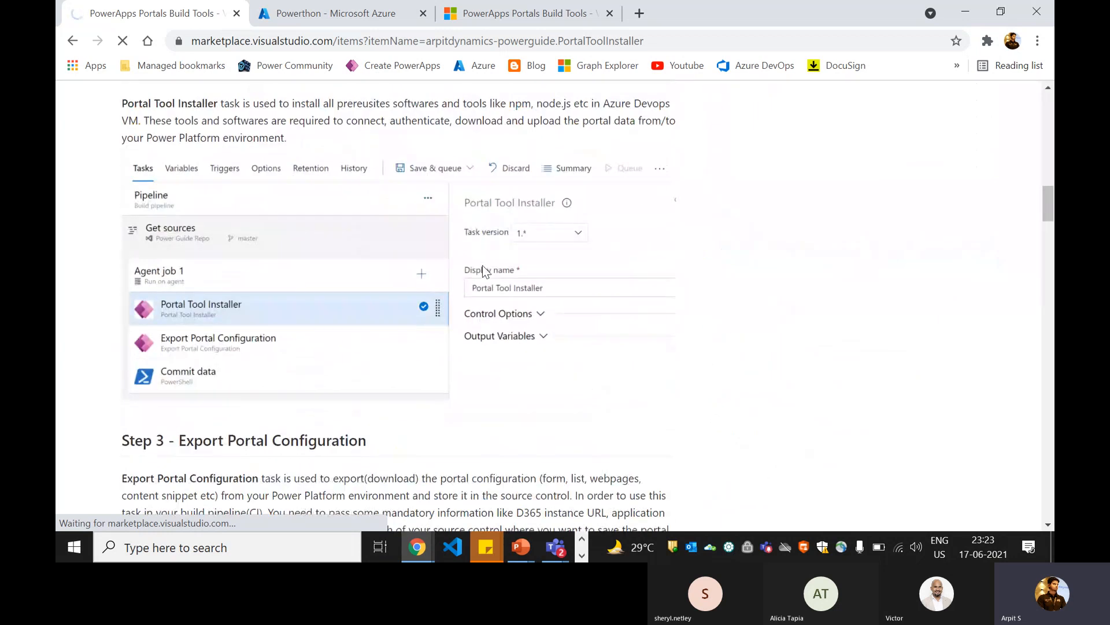
pyautogui.scroll(-1, 483, 267)
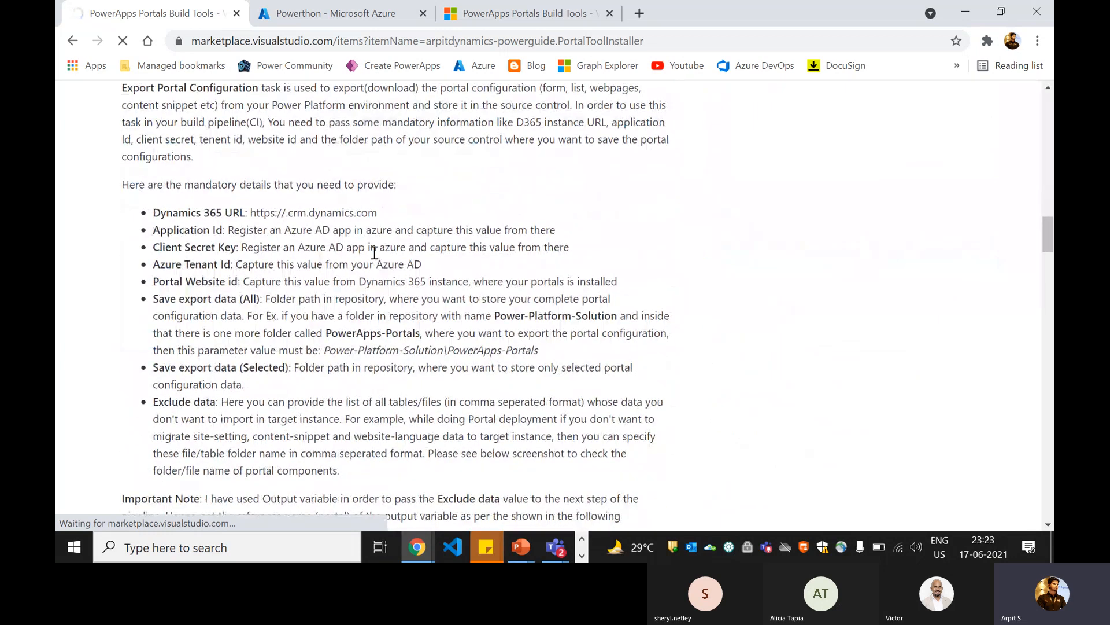
pyautogui.scroll(-9, 373, 255)
pyautogui.scroll(3, 370, 259)
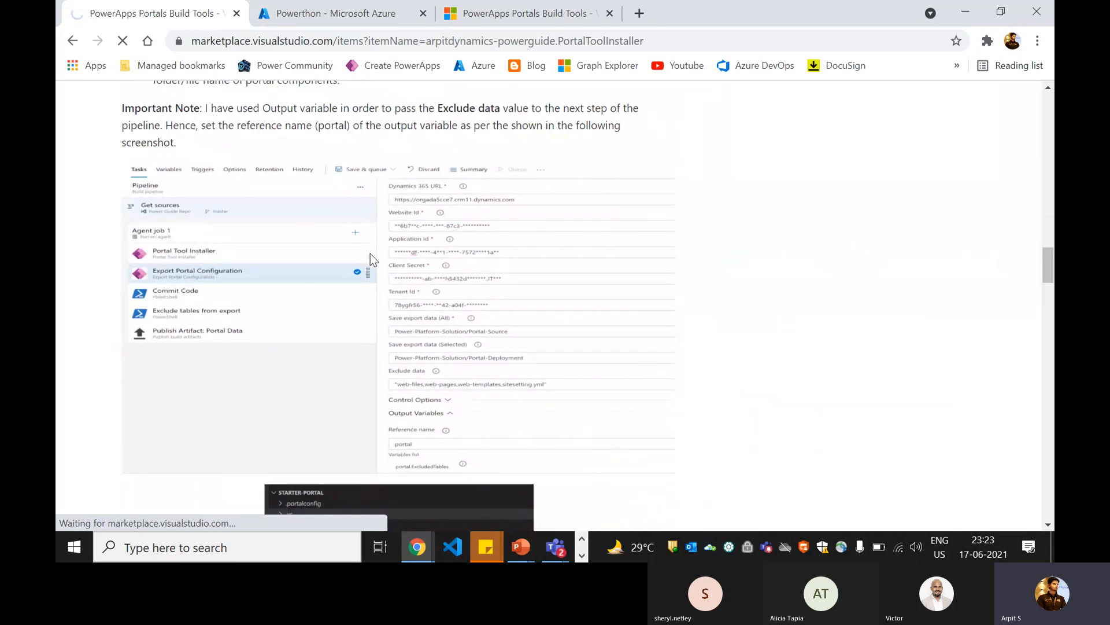
pyautogui.scroll(1, 280, 267)
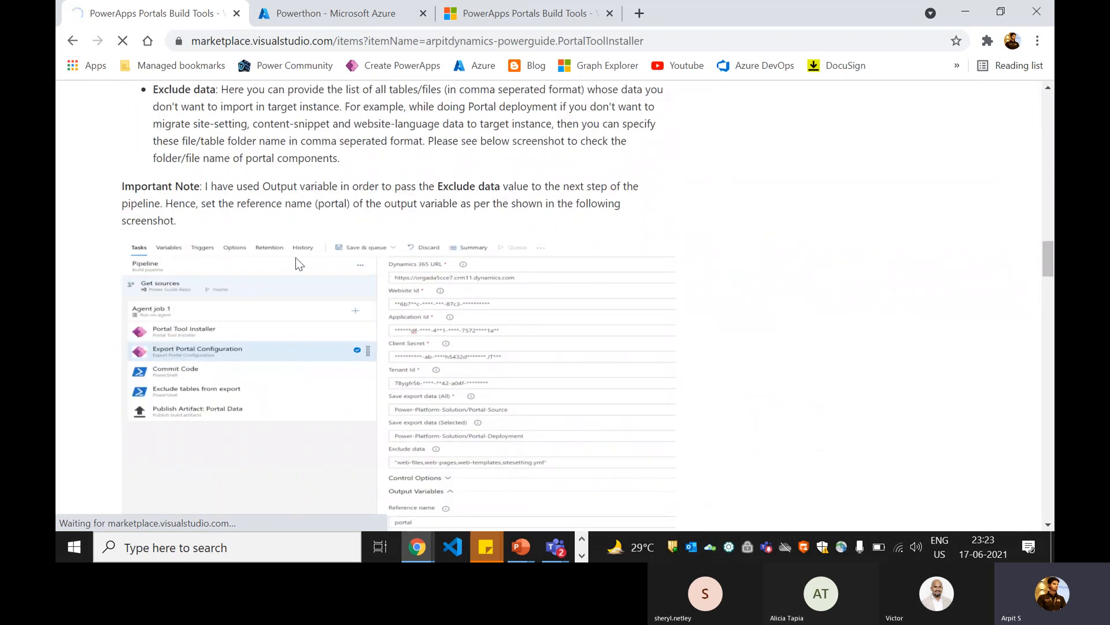
pyautogui.scroll(2, 321, 251)
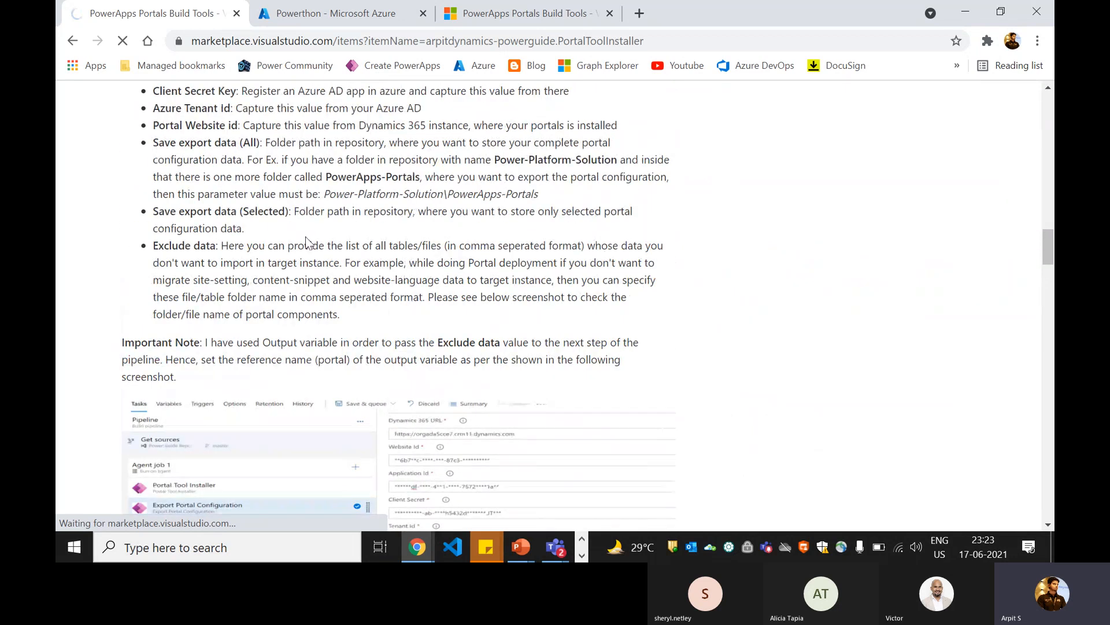
pyautogui.scroll(15, 306, 242)
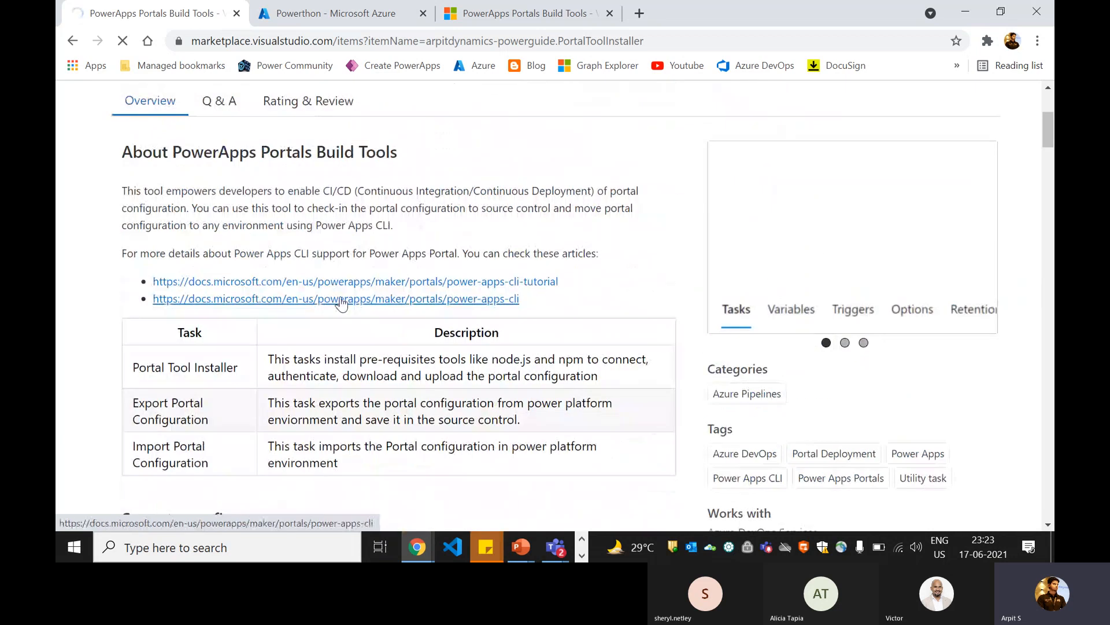
pyautogui.scroll(3, 341, 302)
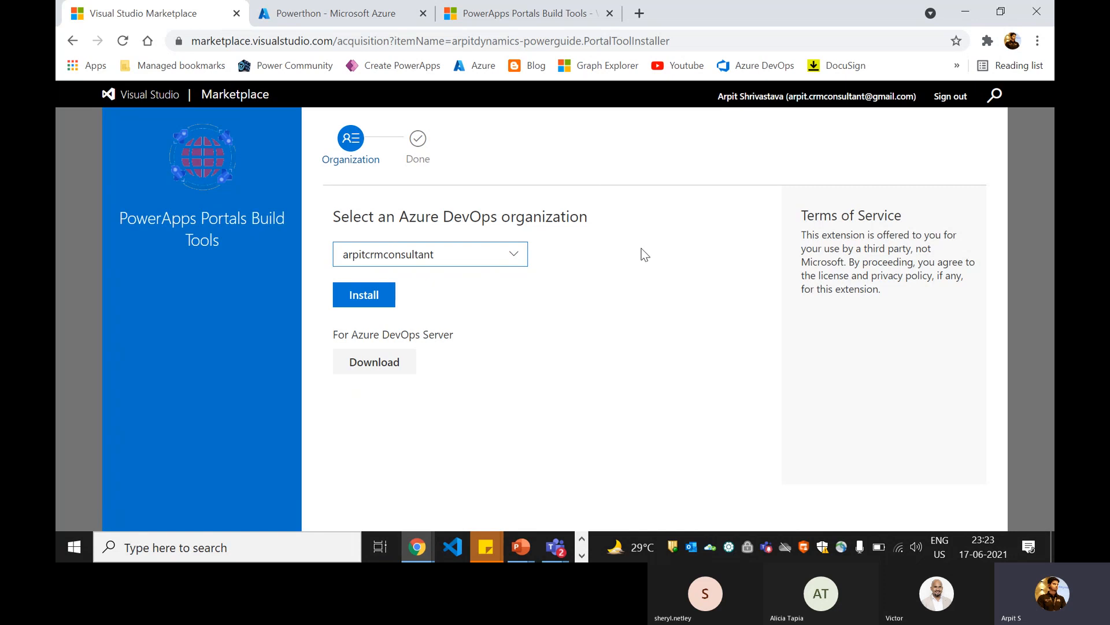
# Step: Install the PowerApps Portals Build Tools extension in the selected Azure DevOps organization and proceed to that organization
pyautogui.click(364, 294)
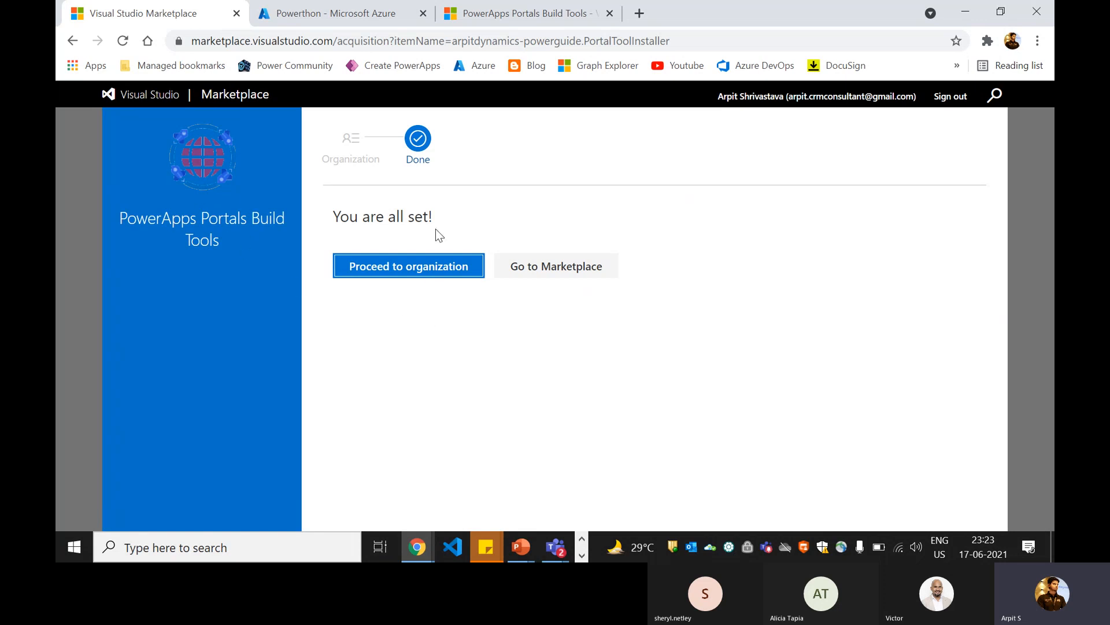
pyautogui.click(386, 271)
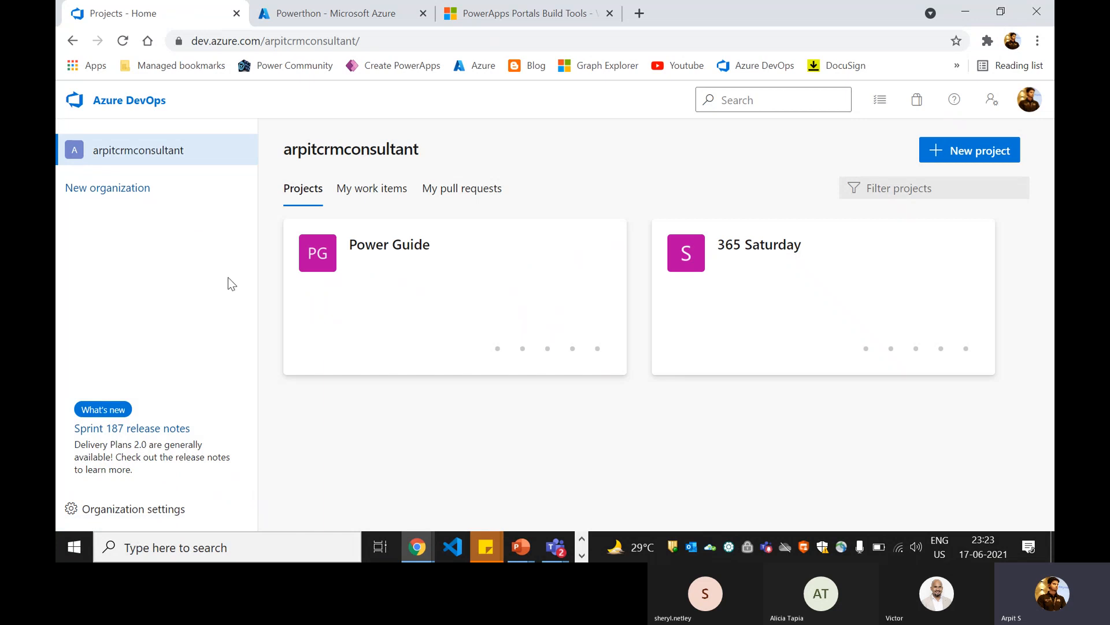
# Step: Open PowerApps Portals Build Tools among the installed extensions in the organization settings and check when it was last updated
pyautogui.click(123, 509)
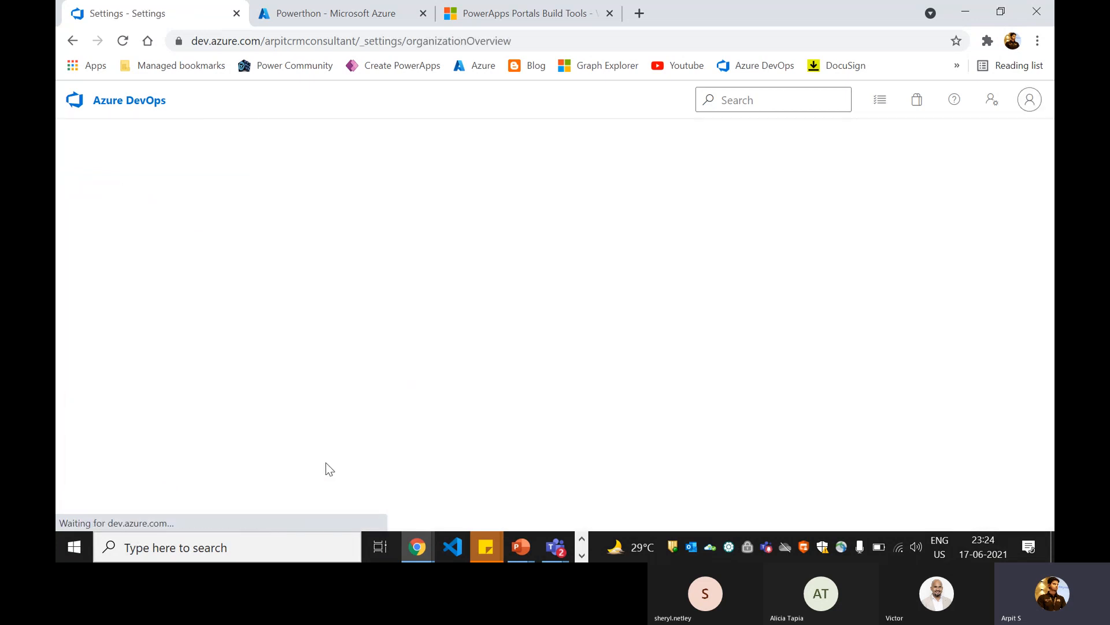
pyautogui.click(141, 443)
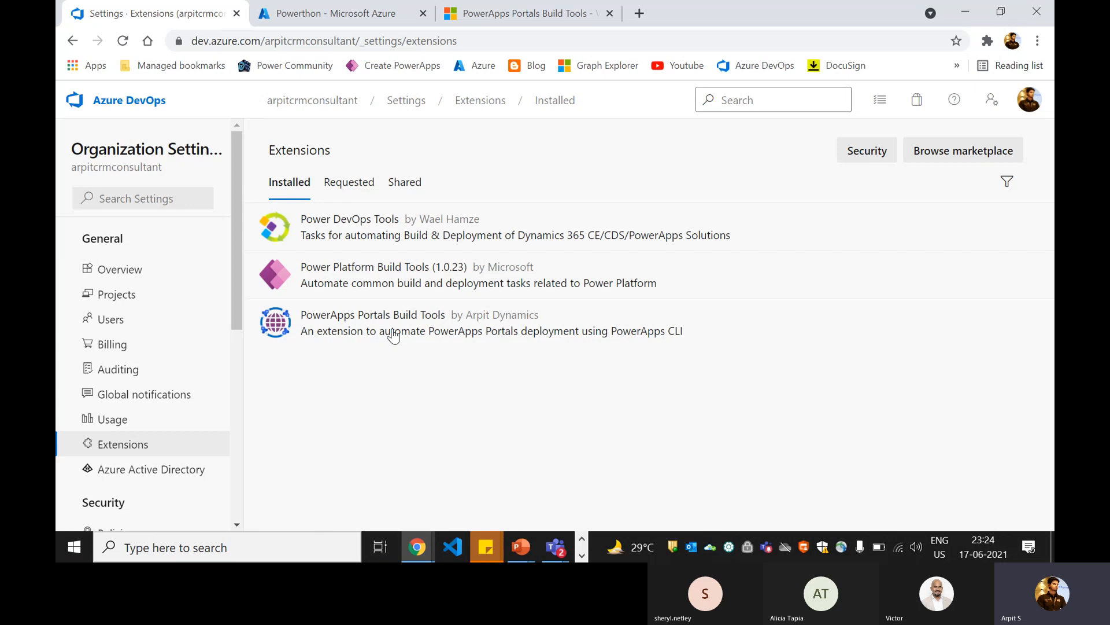
pyautogui.click(454, 335)
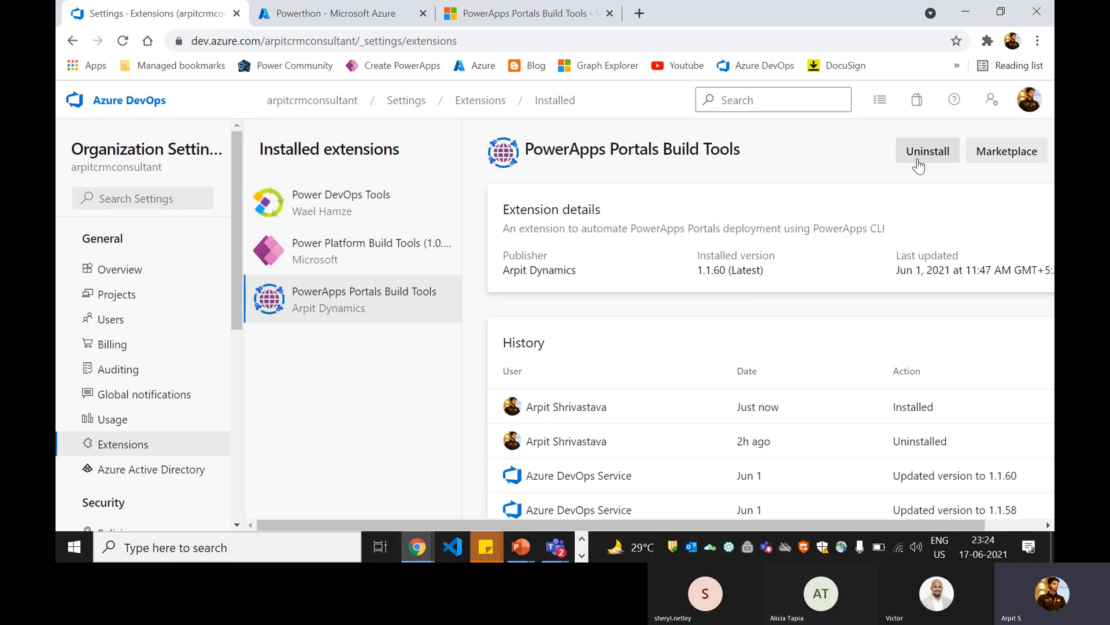
pyautogui.moveTo(796, 265); pyautogui.dragTo(784, 263)
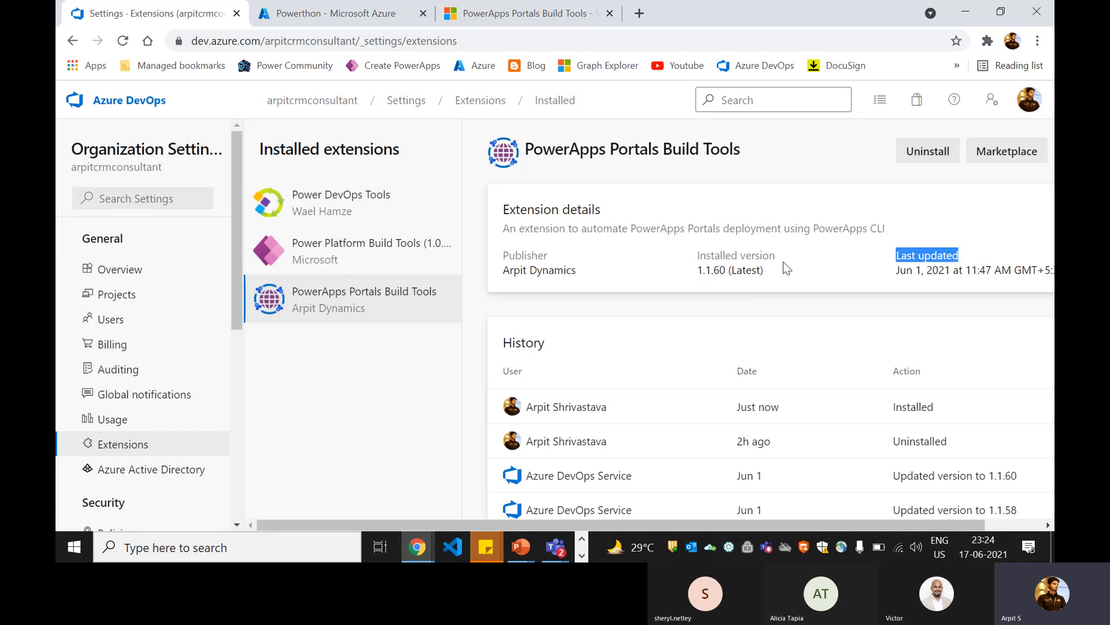
pyautogui.click(932, 272)
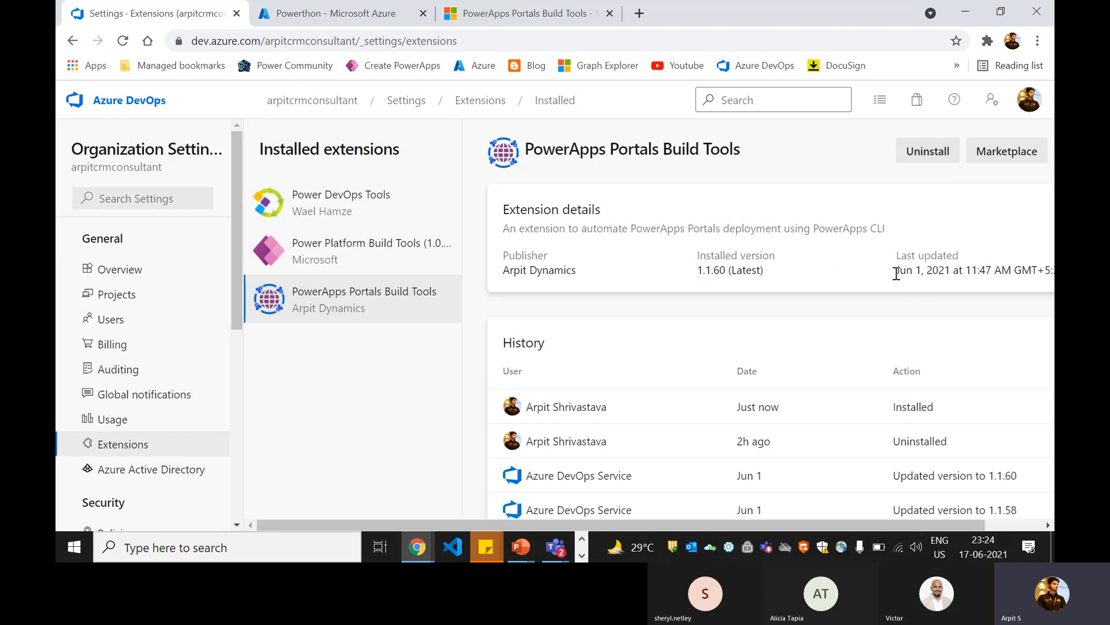
pyautogui.moveTo(897, 272); pyautogui.dragTo(1053, 273)
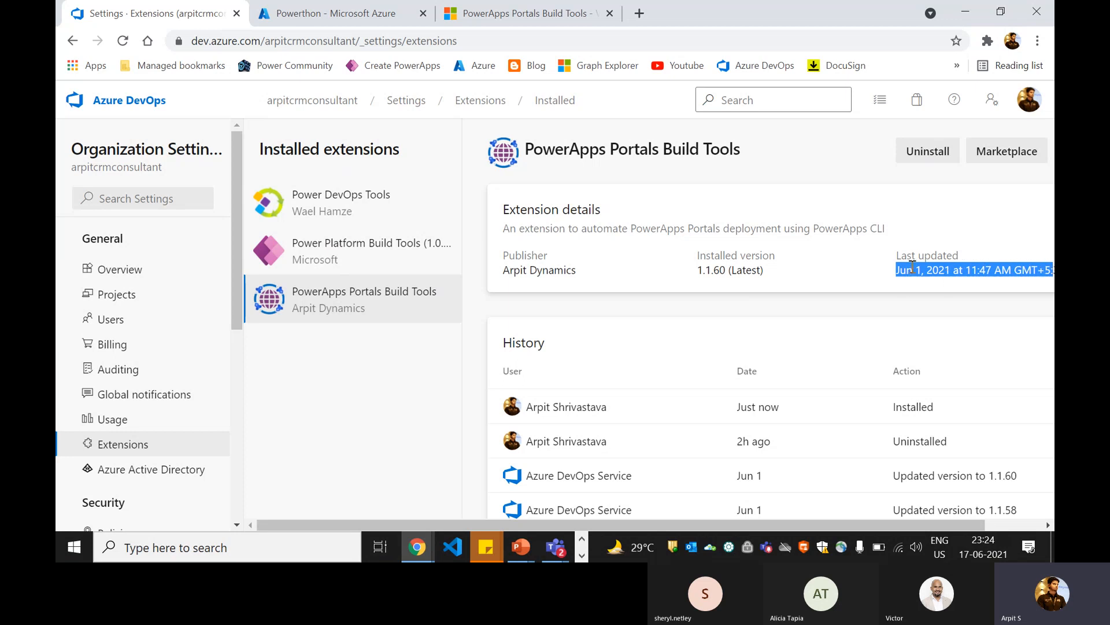
pyautogui.click(930, 269)
pyautogui.moveTo(910, 271); pyautogui.dragTo(991, 272)
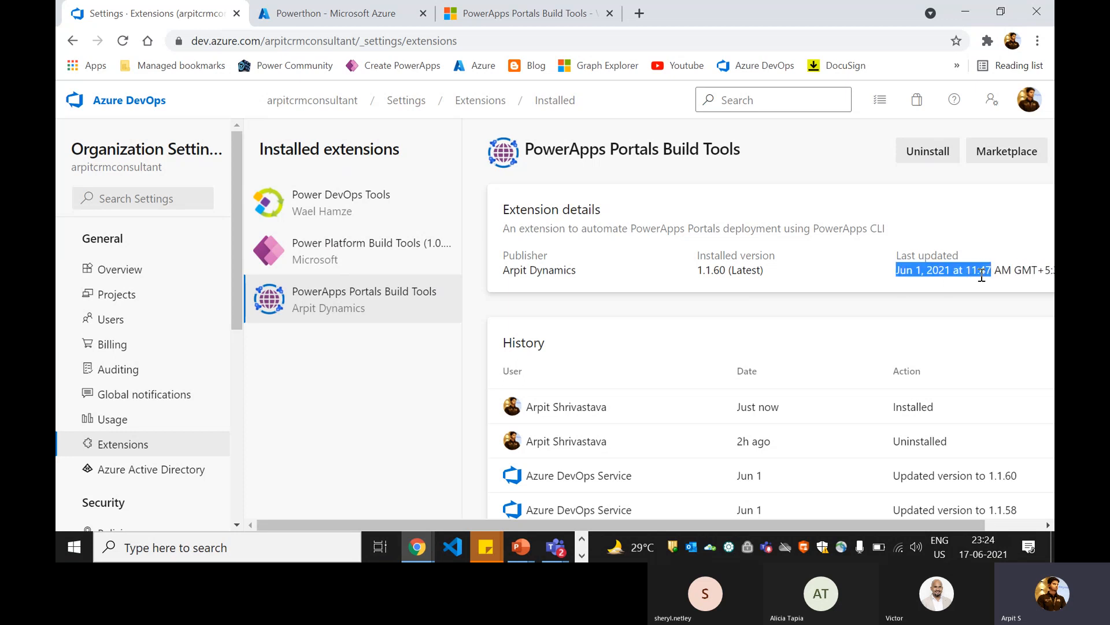
pyautogui.click(512, 342)
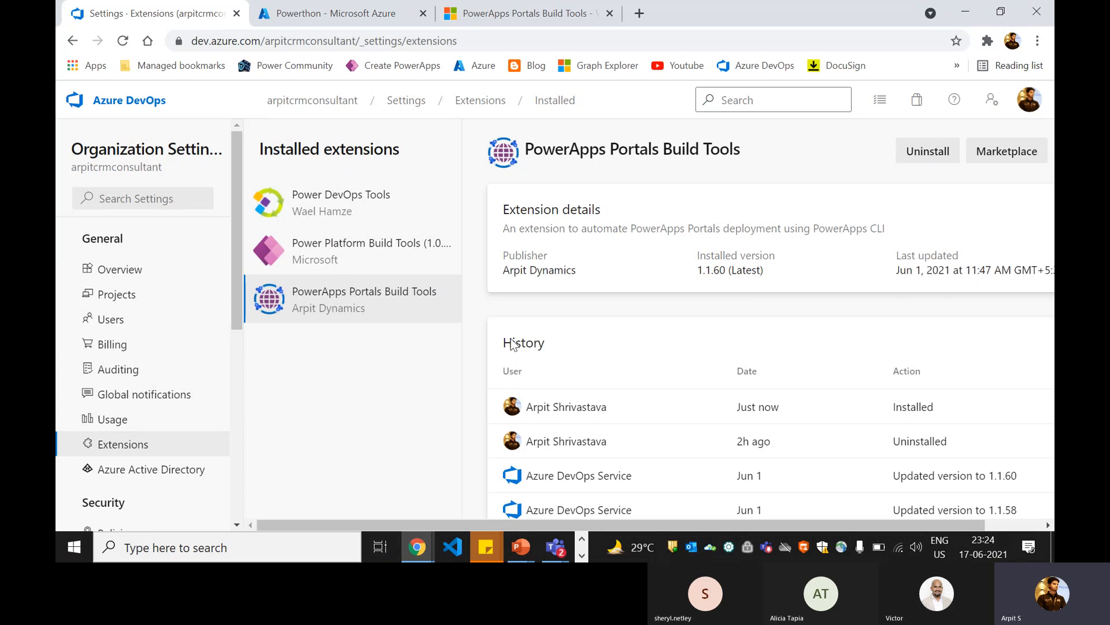
# Step: Return to the organization's projects and open the repository files of the Power Guide project
pyautogui.click(115, 110)
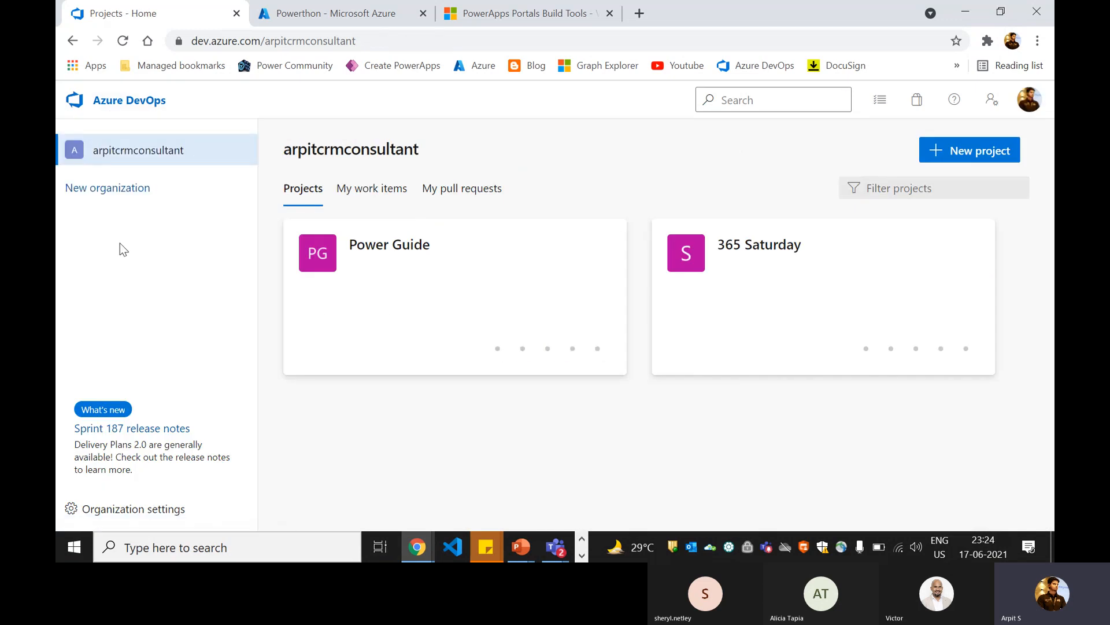
pyautogui.click(392, 292)
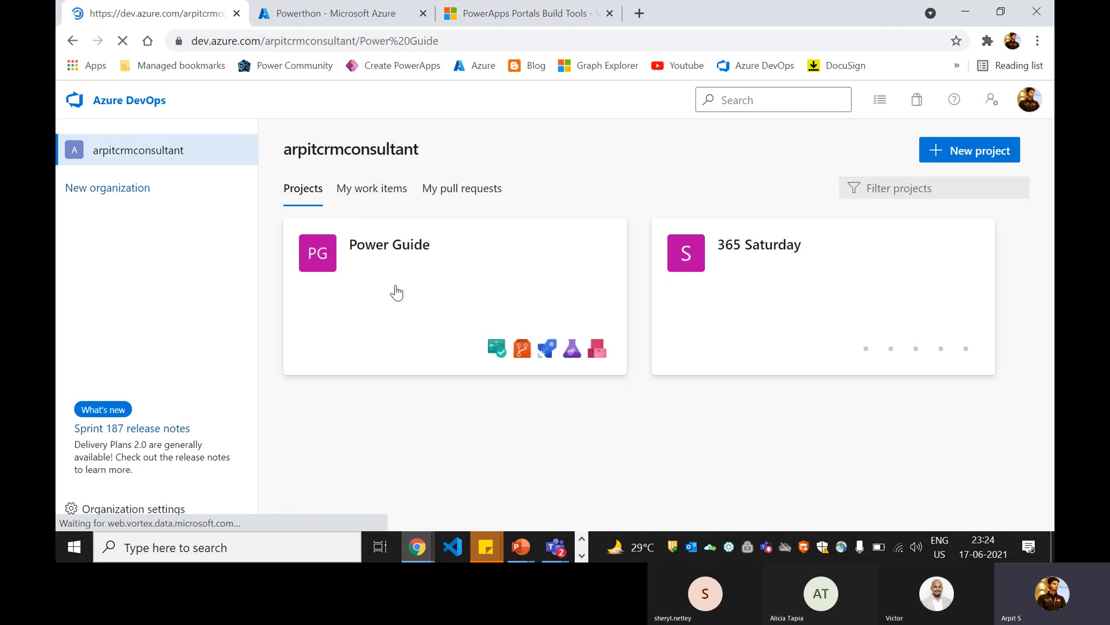
pyautogui.click(142, 347)
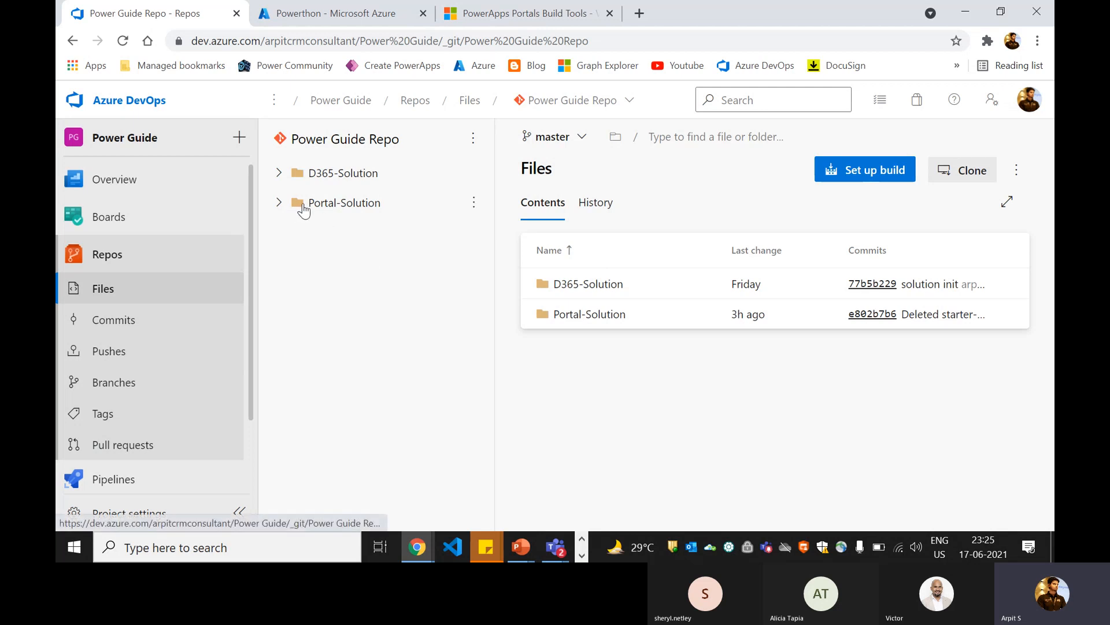
# Step: Look through the Portal-Solution folder of the Power Guide Repo, checking its Portal-Source and Portal-Deployment subfolders
pyautogui.click(279, 203)
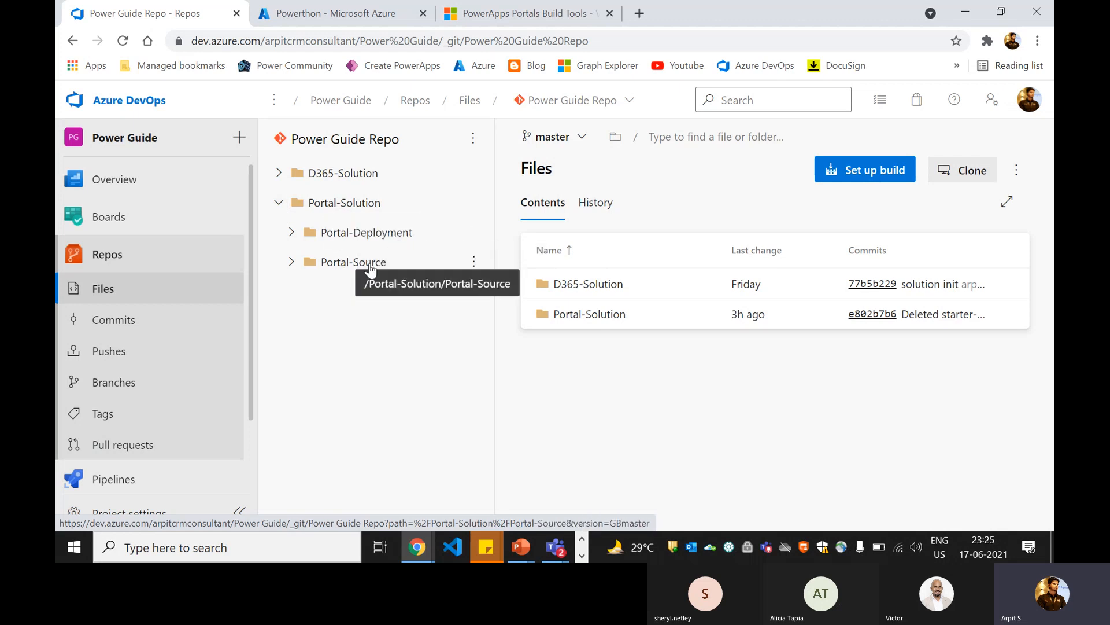
pyautogui.click(292, 262)
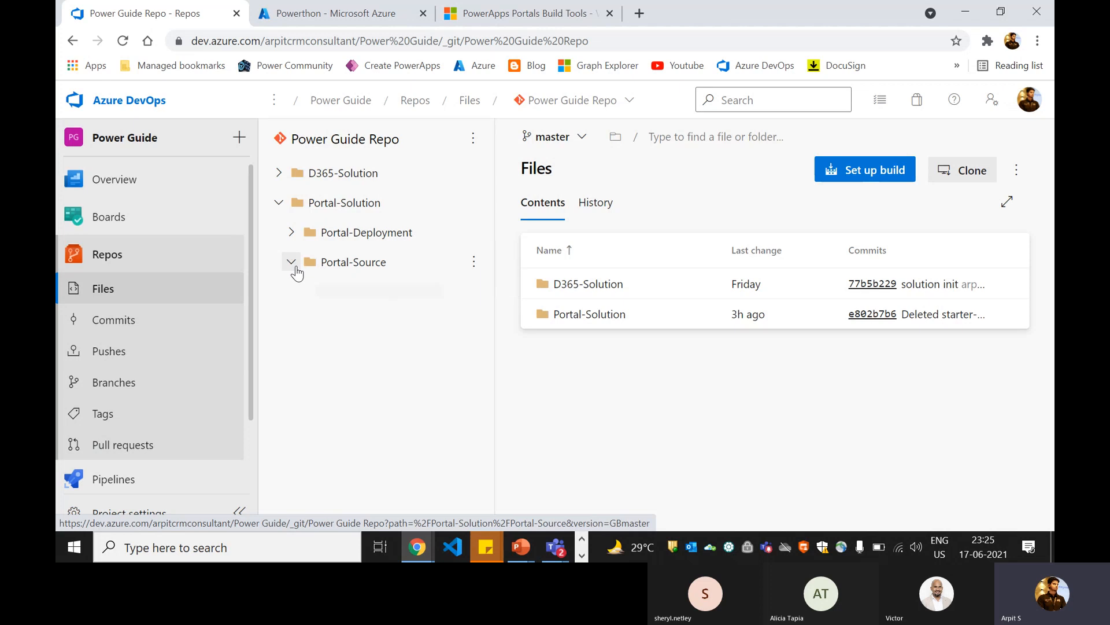
pyautogui.click(299, 264)
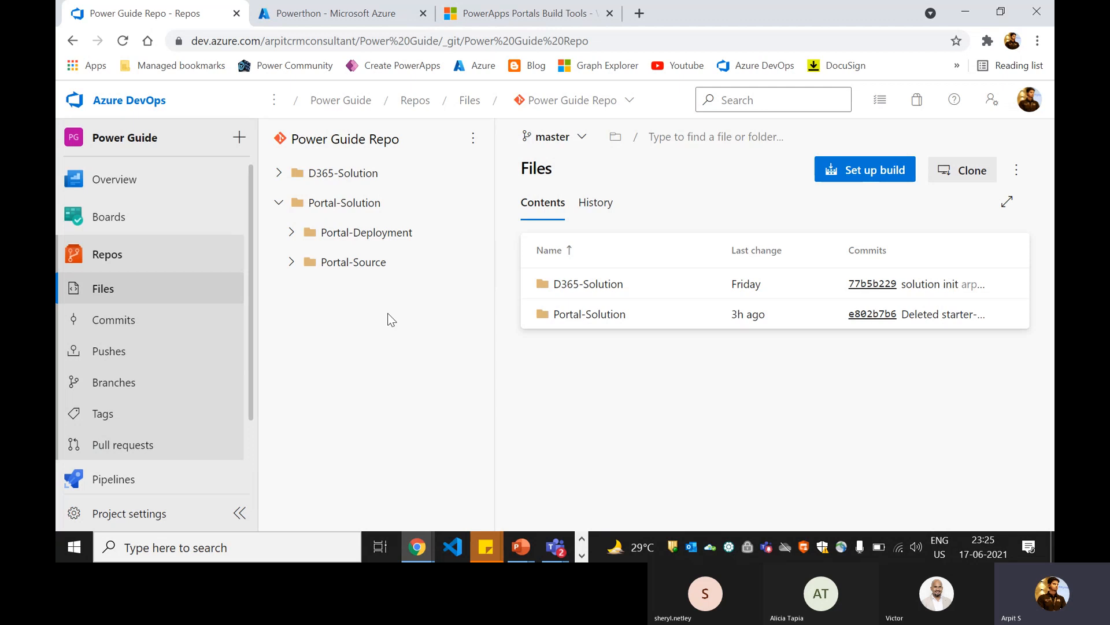
pyautogui.click(292, 232)
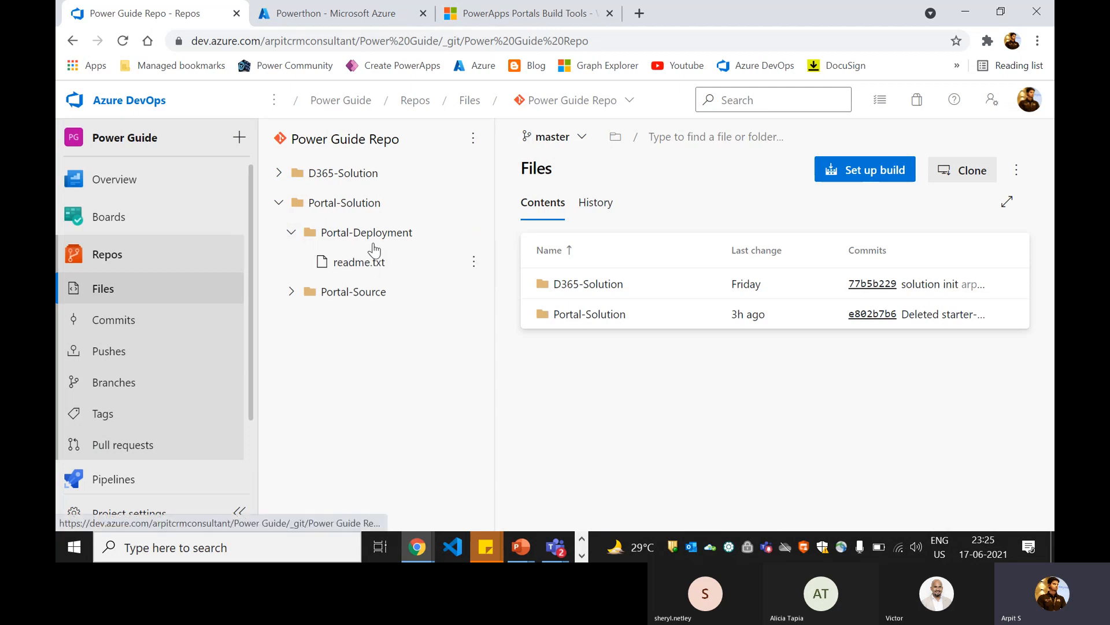
pyautogui.click(292, 232)
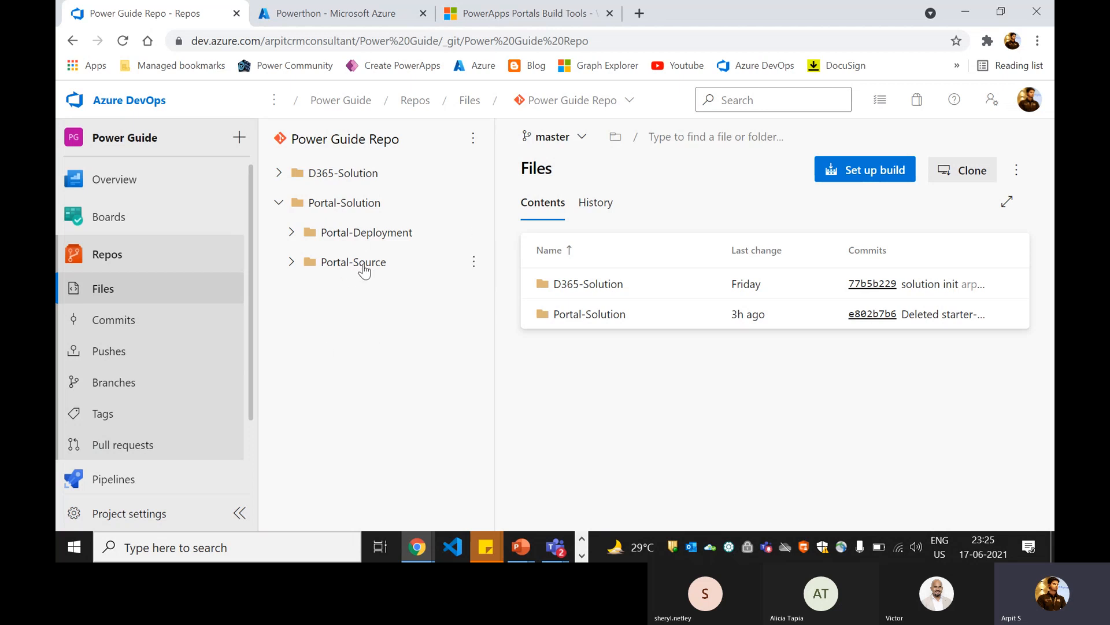
# Step: Create a new classic-editor pipeline from the Azure Repos Git source Power Guide Repo, master branch, starting with an empty job
pyautogui.click(137, 478)
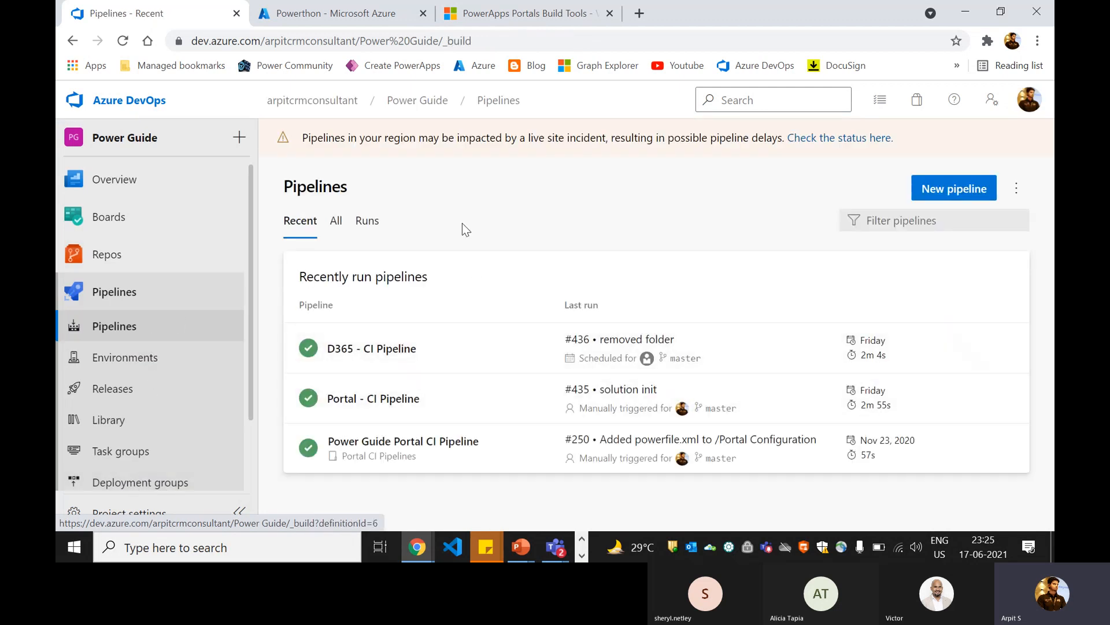
pyautogui.click(923, 197)
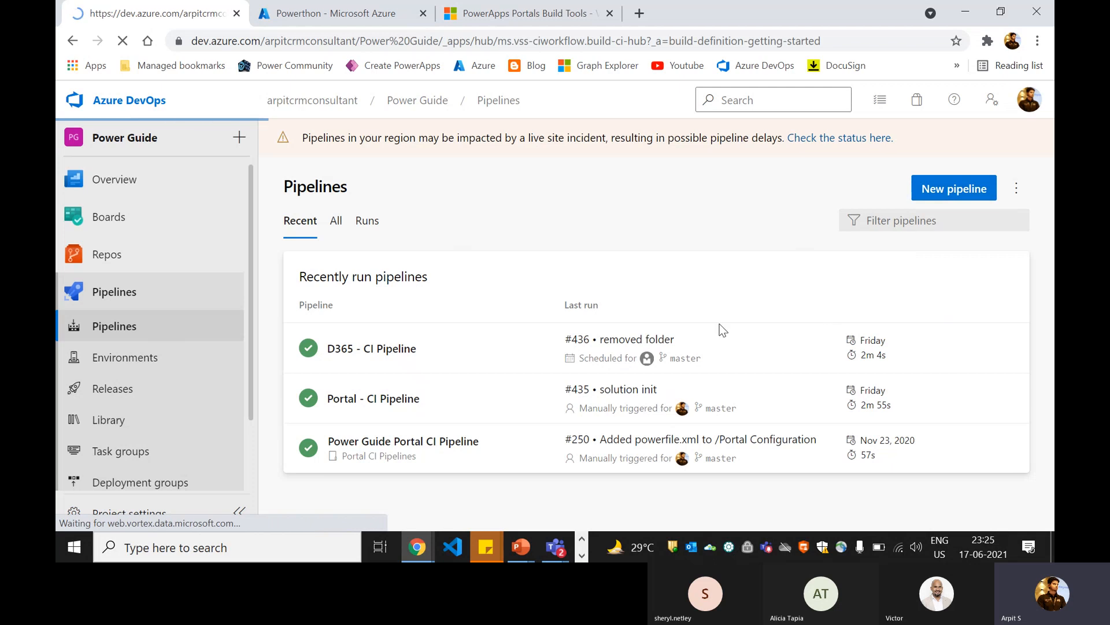
pyautogui.scroll(-2, 575, 289)
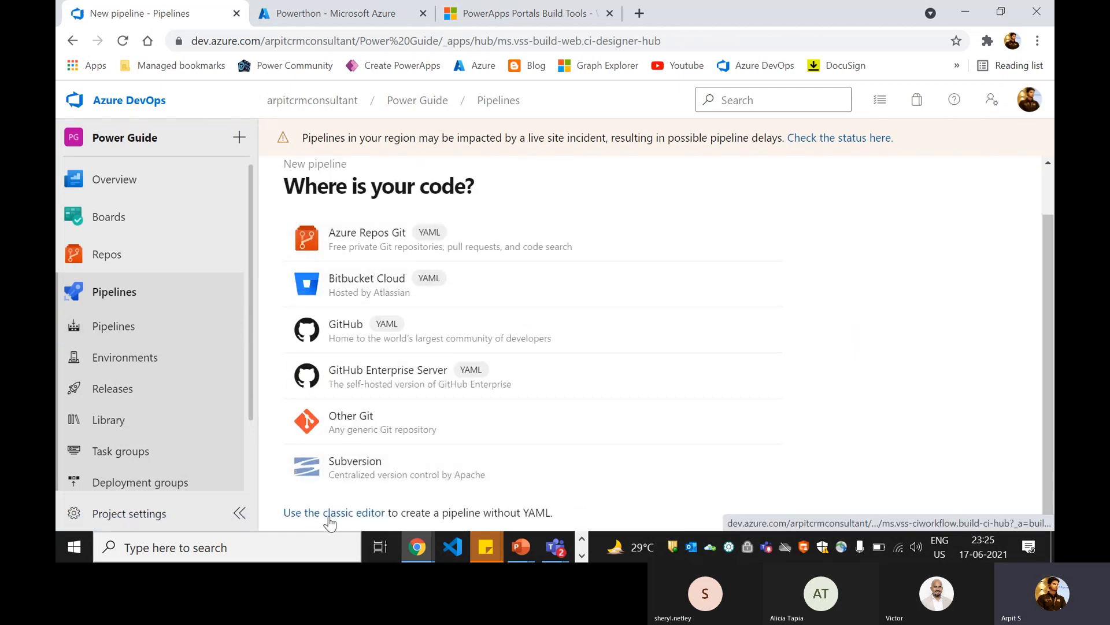
pyautogui.click(332, 522)
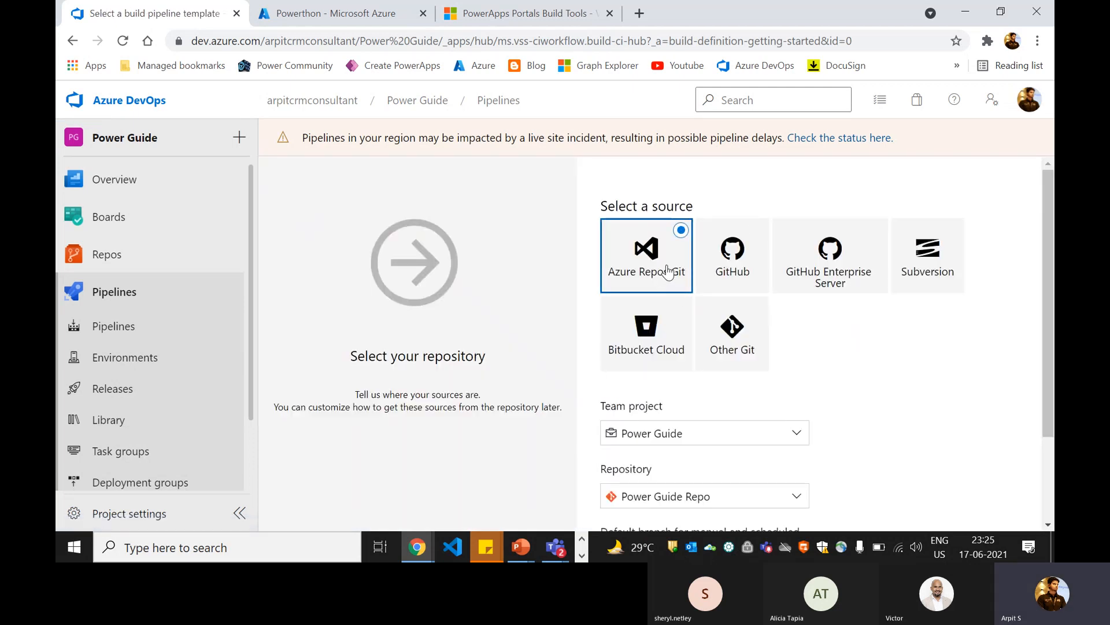
pyautogui.scroll(-1, 668, 261)
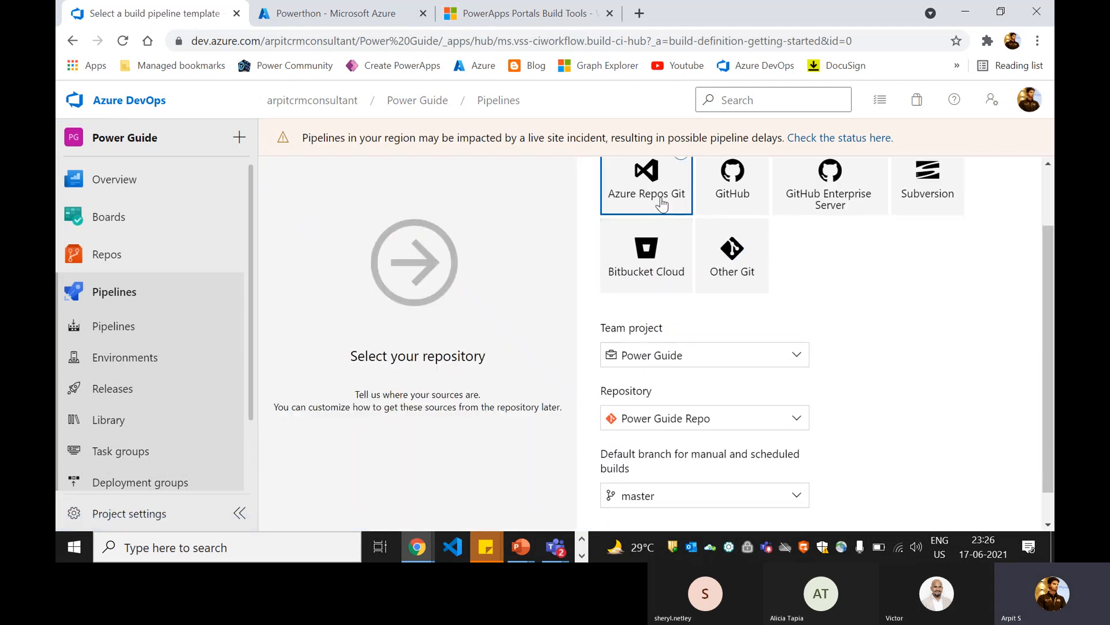
pyautogui.scroll(-1, 702, 321)
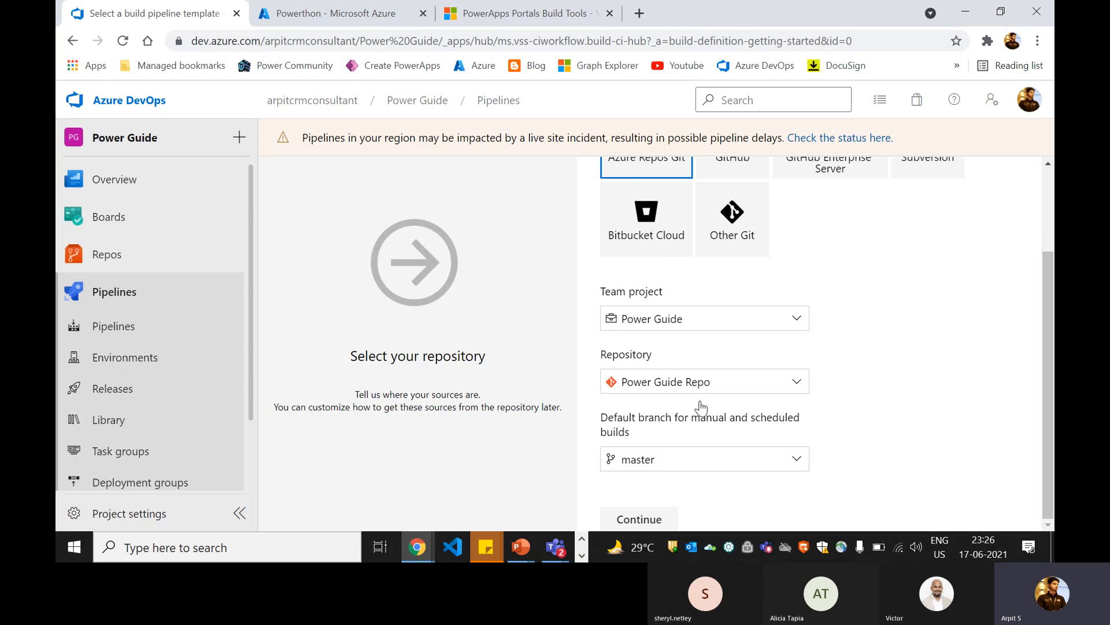
pyautogui.click(654, 518)
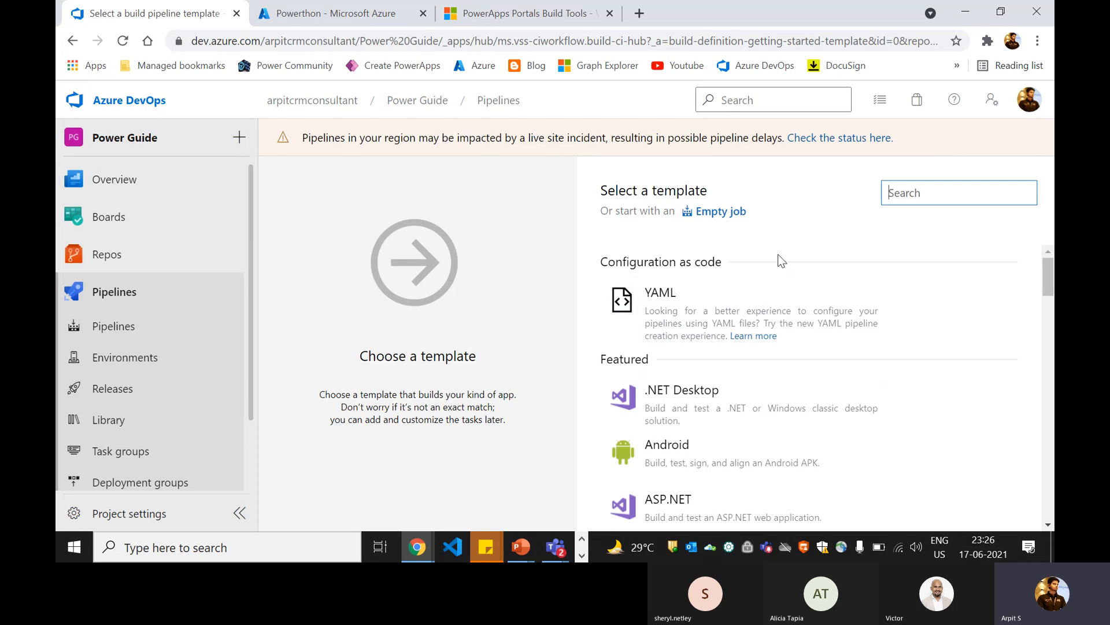
pyautogui.click(720, 213)
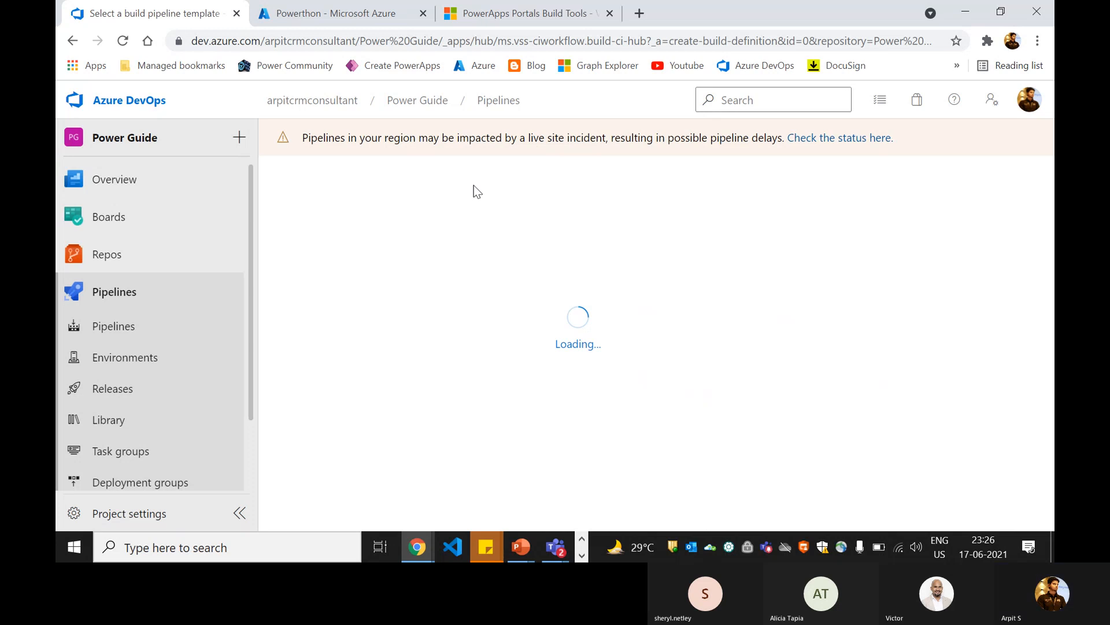
# Step: Duplicate the browser tab holding the new pipeline and return to the original tab
pyautogui.rightClick(169, 19)
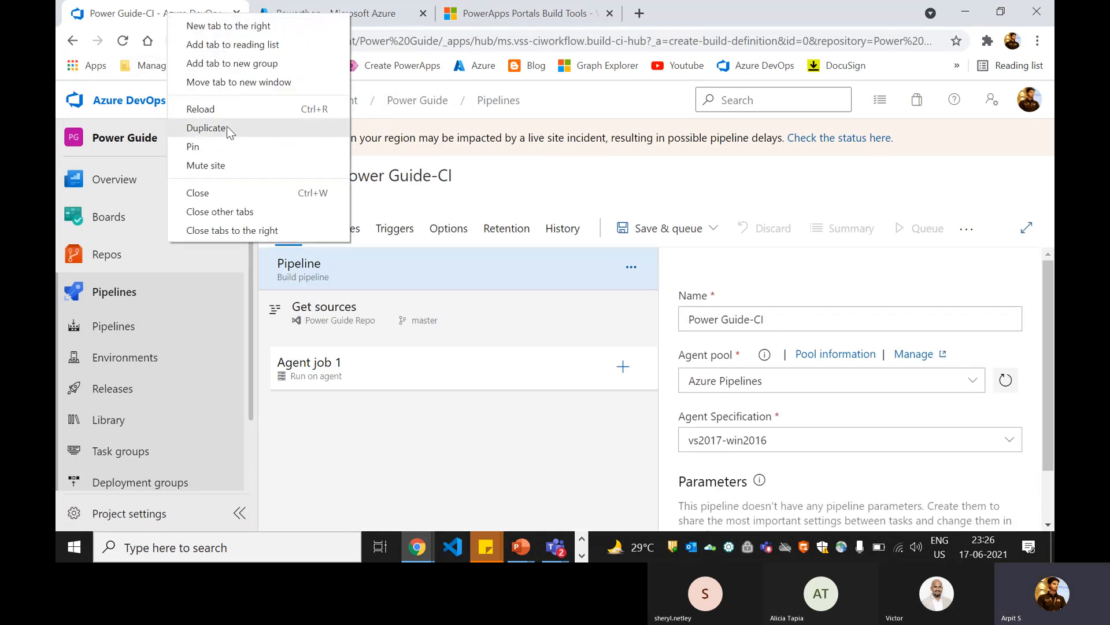
pyautogui.click(227, 126)
pyautogui.click(218, 20)
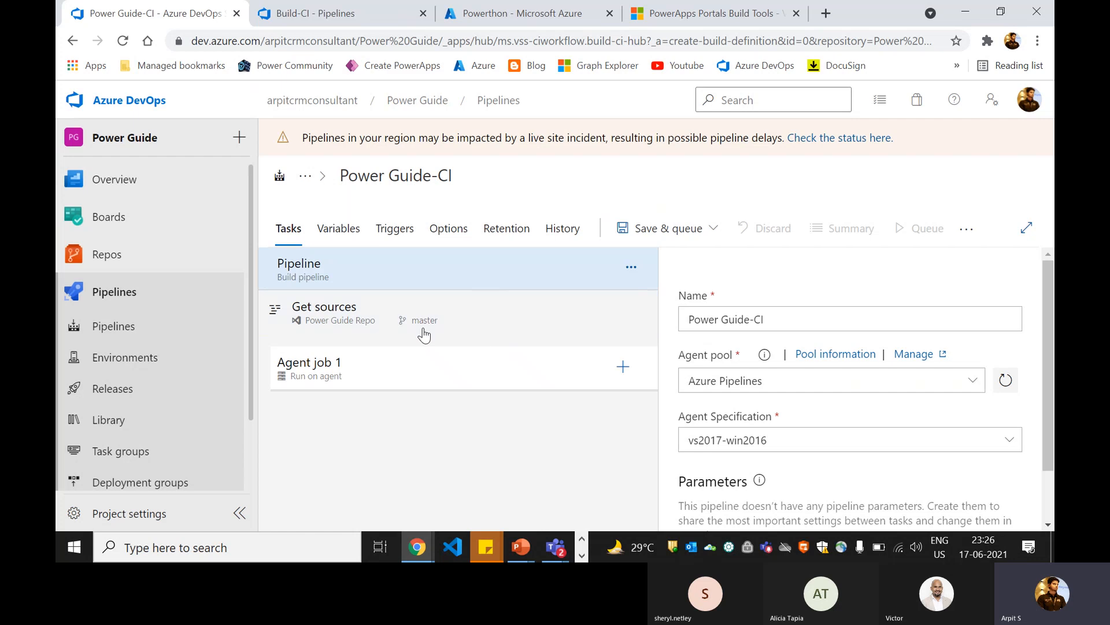
# Step: Rename the new pipeline as PortalZtoH-CI
pyautogui.click(439, 182)
pyautogui.moveTo(342, 174); pyautogui.dragTo(454, 168)
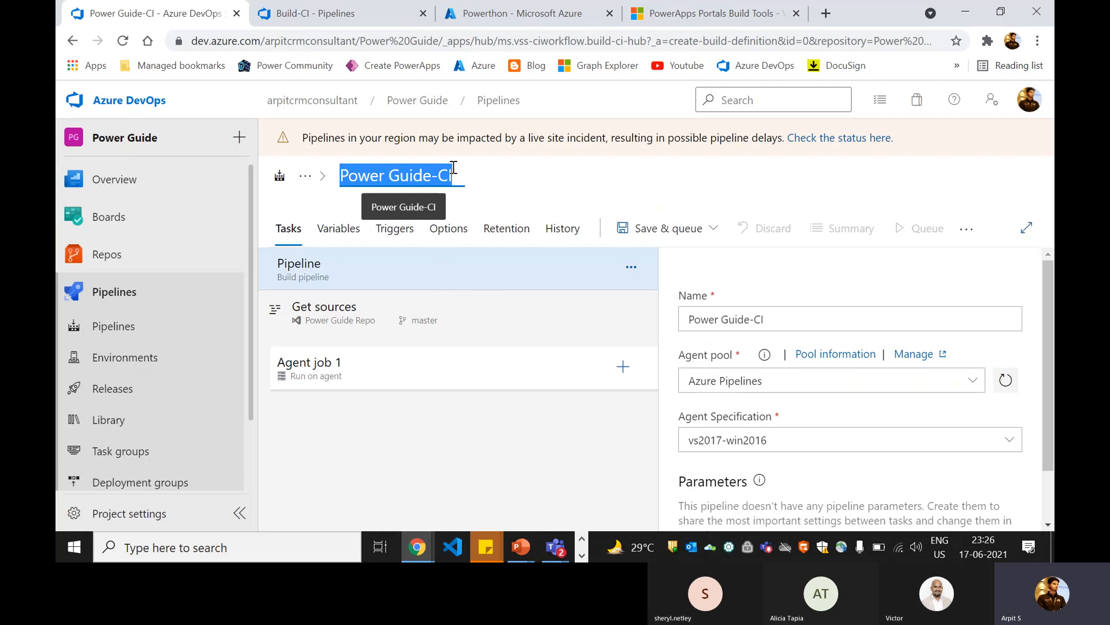
pyautogui.write('Portal')
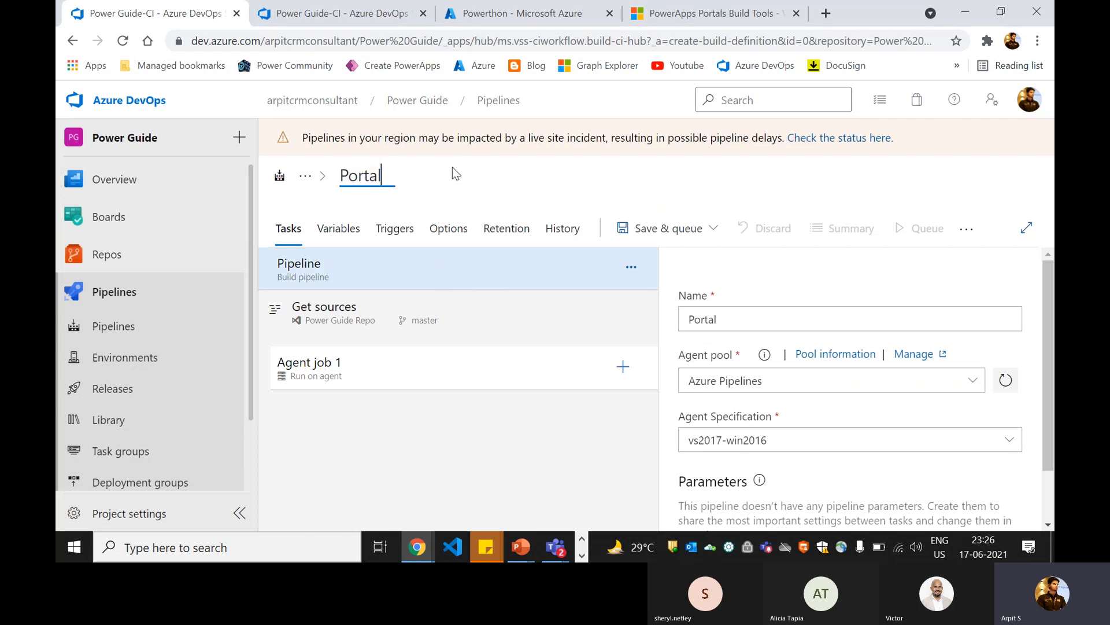
pyautogui.write('ZtoH')
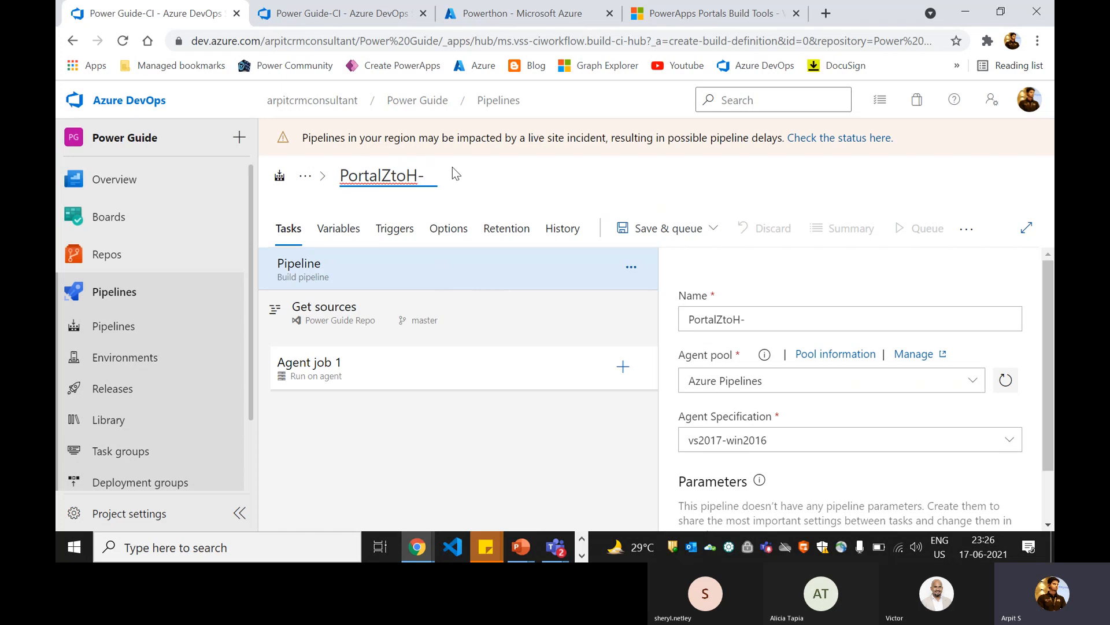
pyautogui.write('-CI')
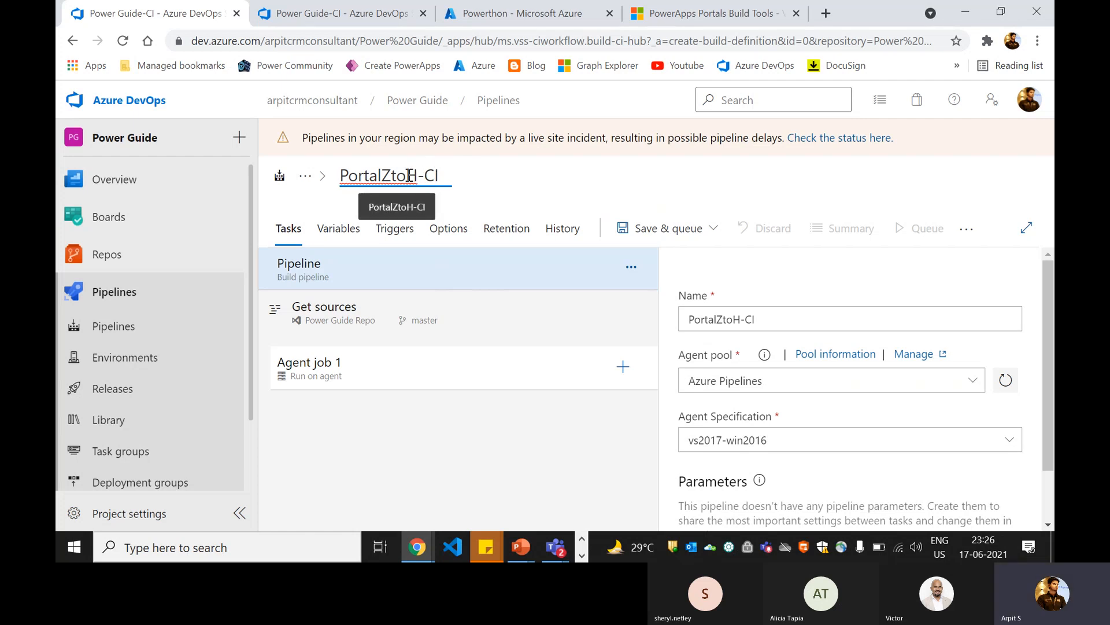
pyautogui.click(509, 182)
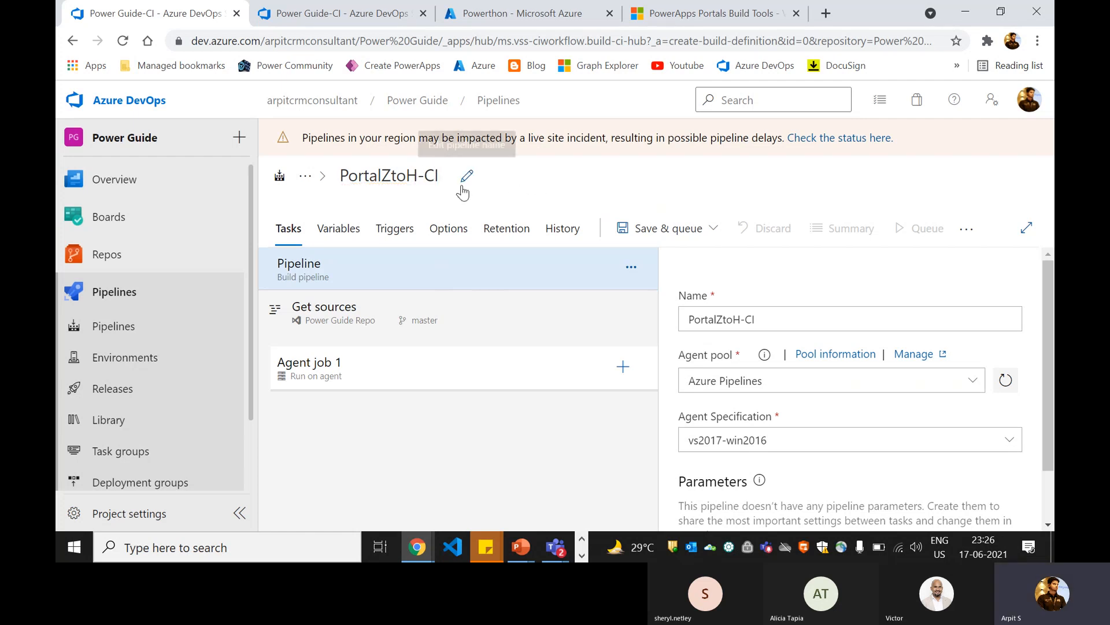
# Step: Start adding a task to Agent job 1 and search the available tasks for "portal"
pyautogui.click(388, 366)
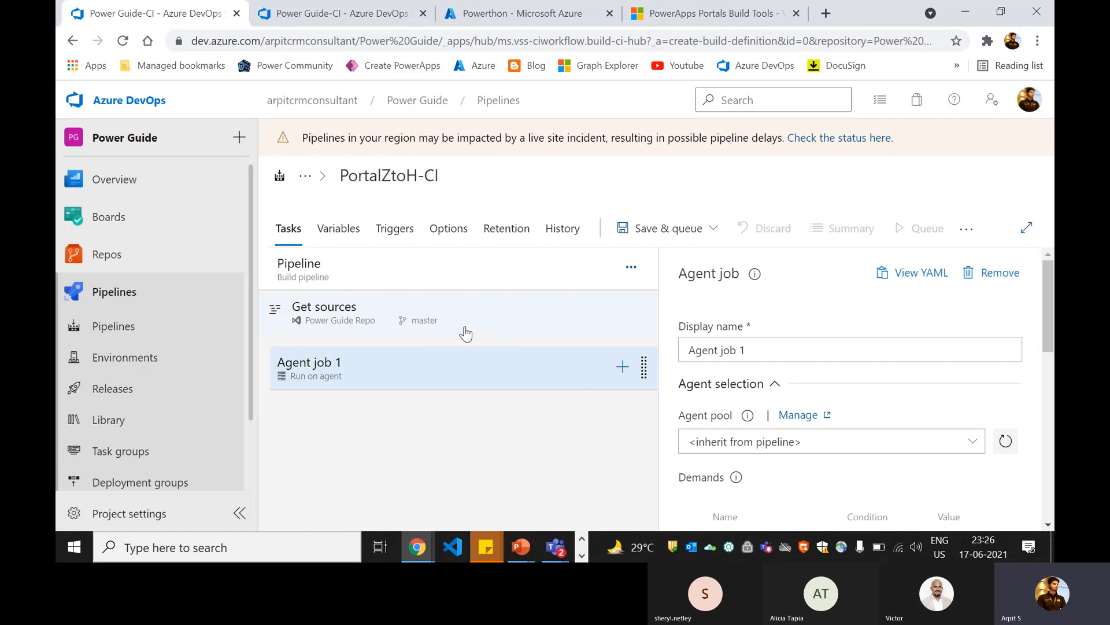
pyautogui.click(624, 369)
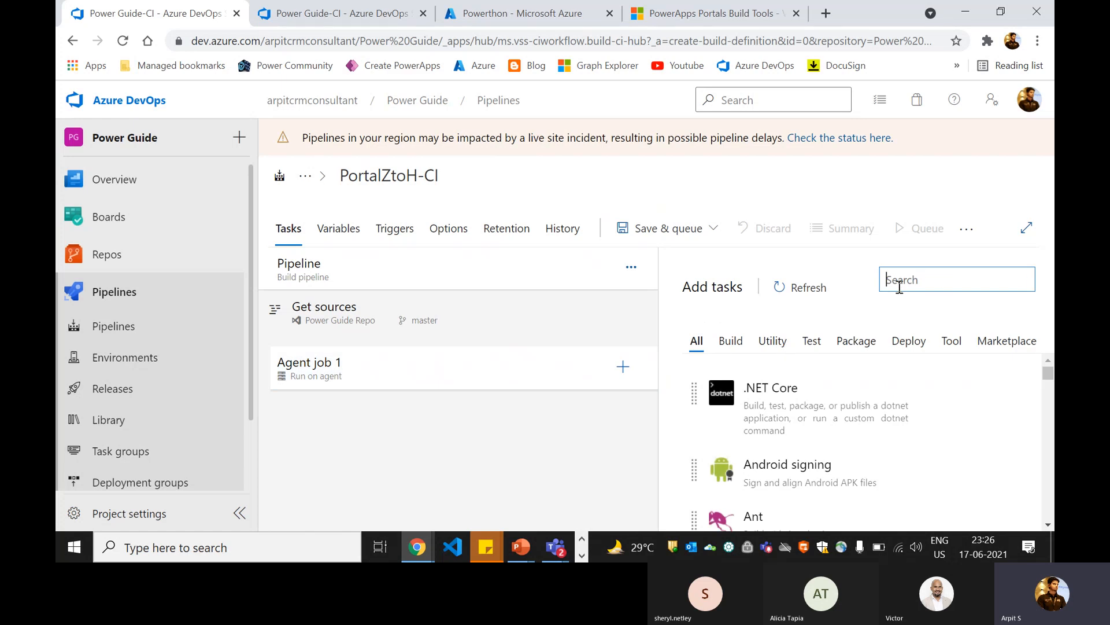
pyautogui.write('po')
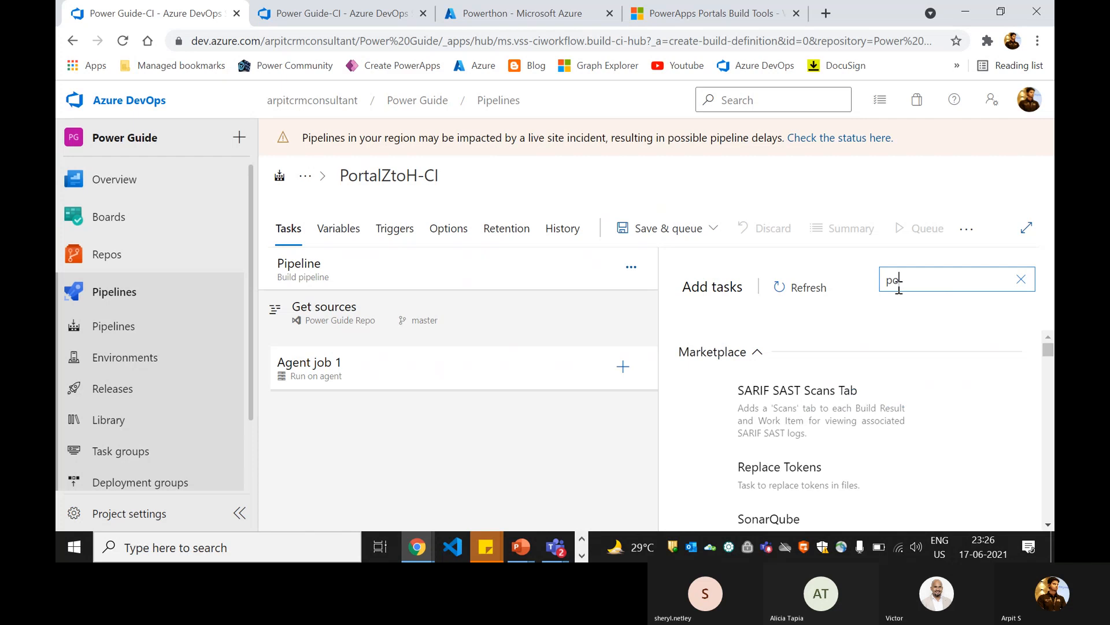
pyautogui.write('we')
pyautogui.press('BackSpace')
pyautogui.press('BackSpace')
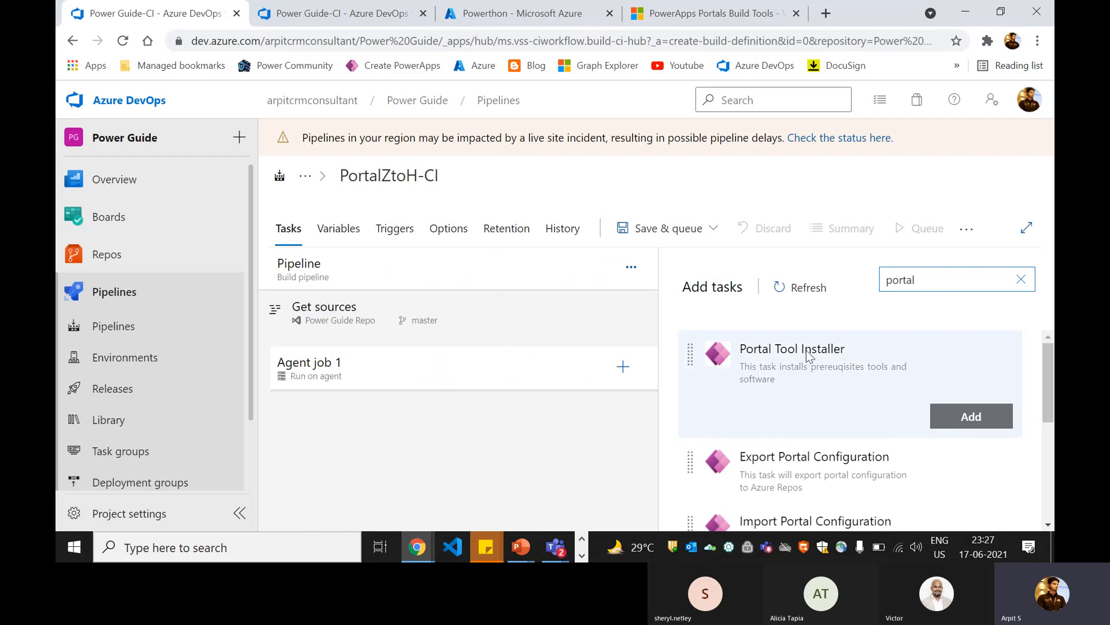
# Step: Add the Portal Tool Installer task to Agent job 1 and open the task's settings
pyautogui.moveTo(1048, 365); pyautogui.dragTo(1048, 369)
pyautogui.moveTo(785, 352)
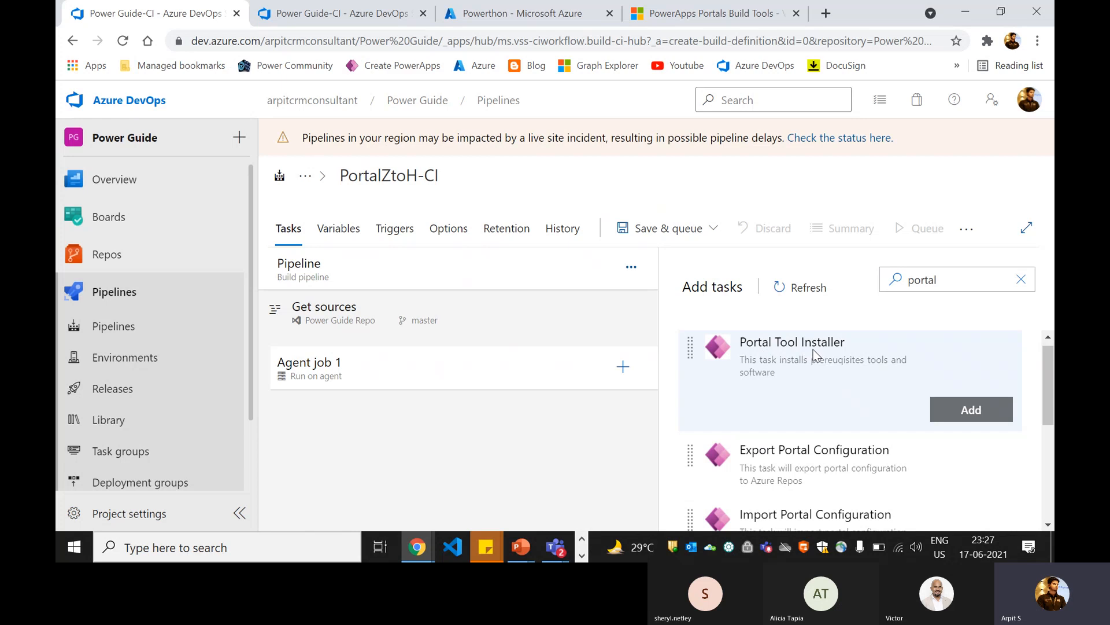
pyautogui.moveTo(796, 464)
pyautogui.moveTo(809, 508)
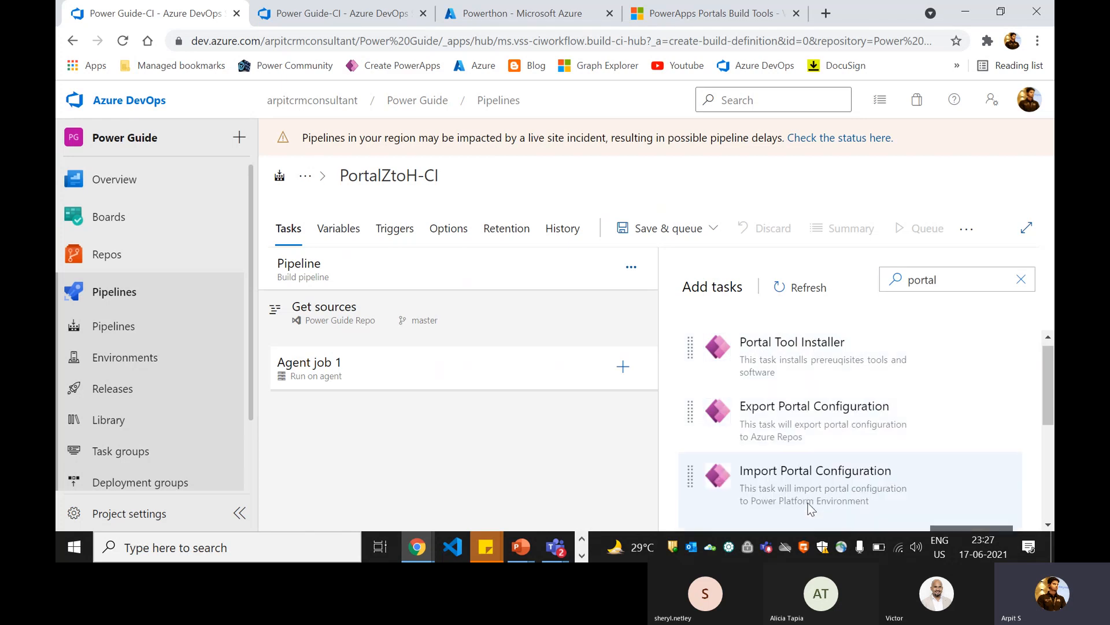
pyautogui.moveTo(781, 377)
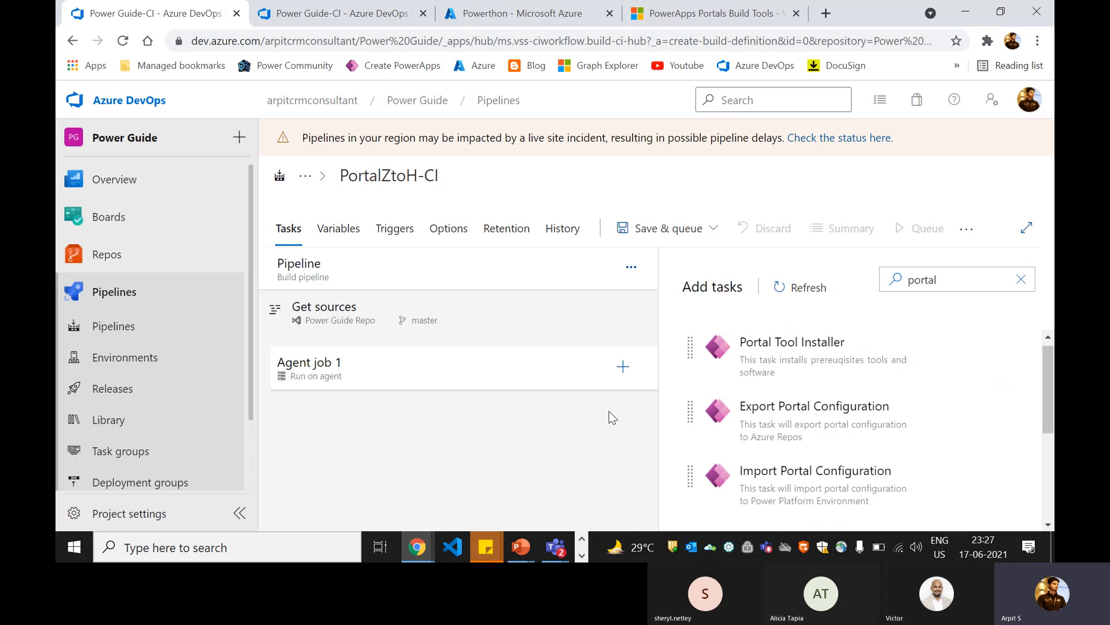
pyautogui.moveTo(726, 446)
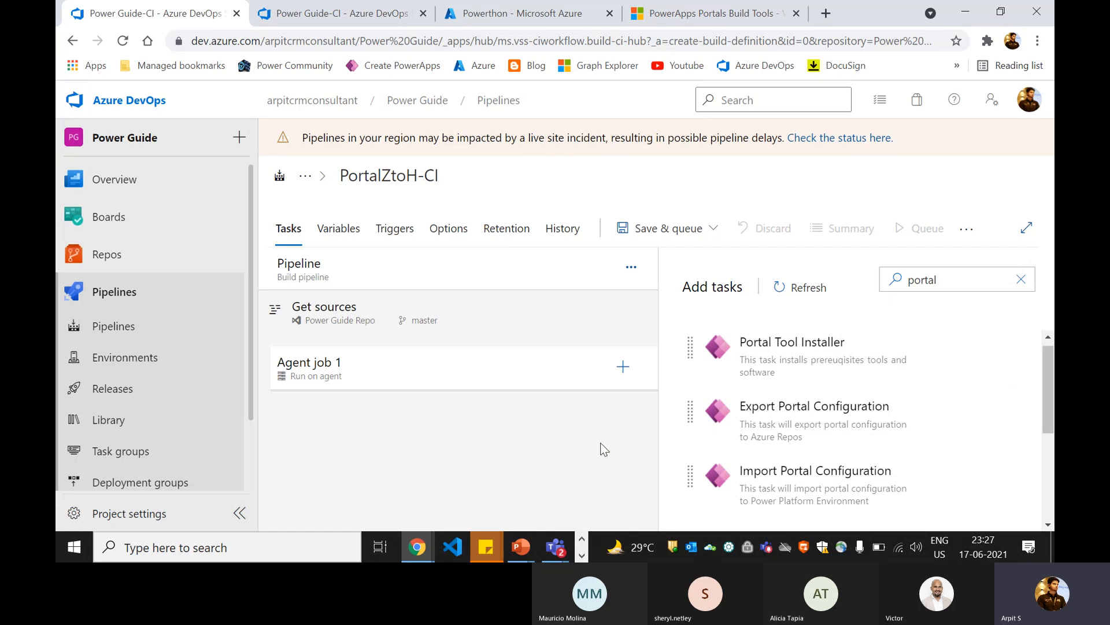
pyautogui.moveTo(776, 495)
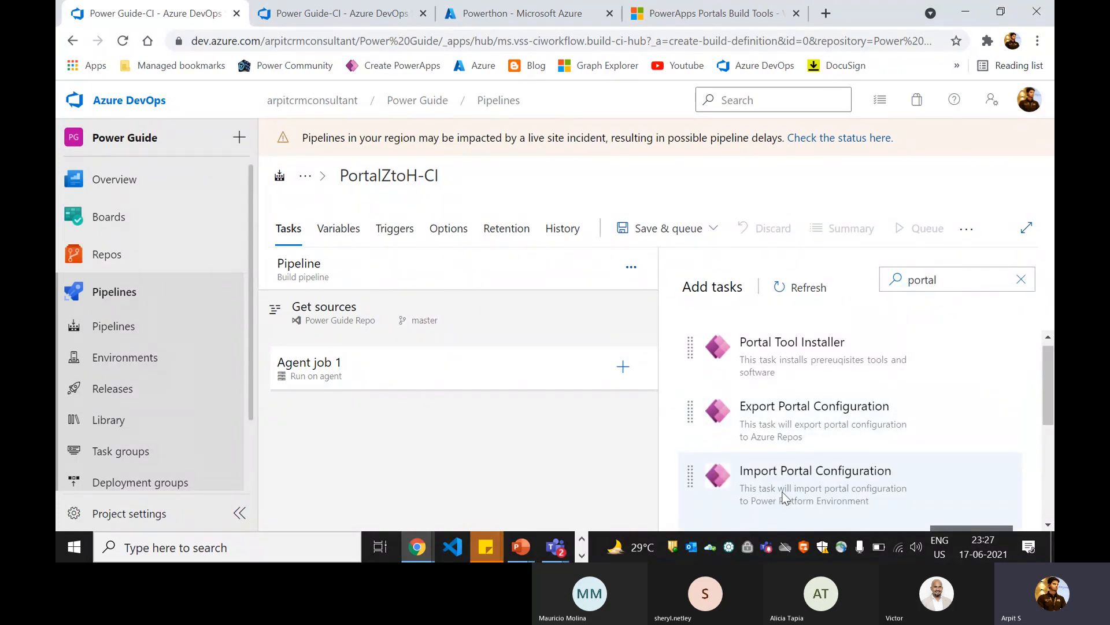
pyautogui.moveTo(922, 425)
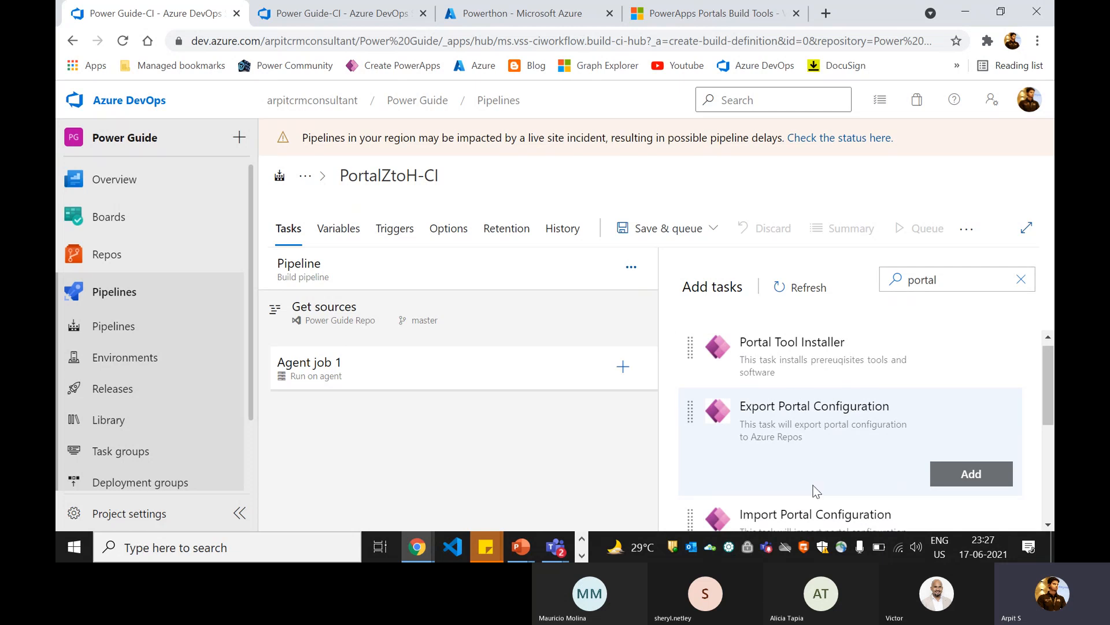
pyautogui.moveTo(851, 434)
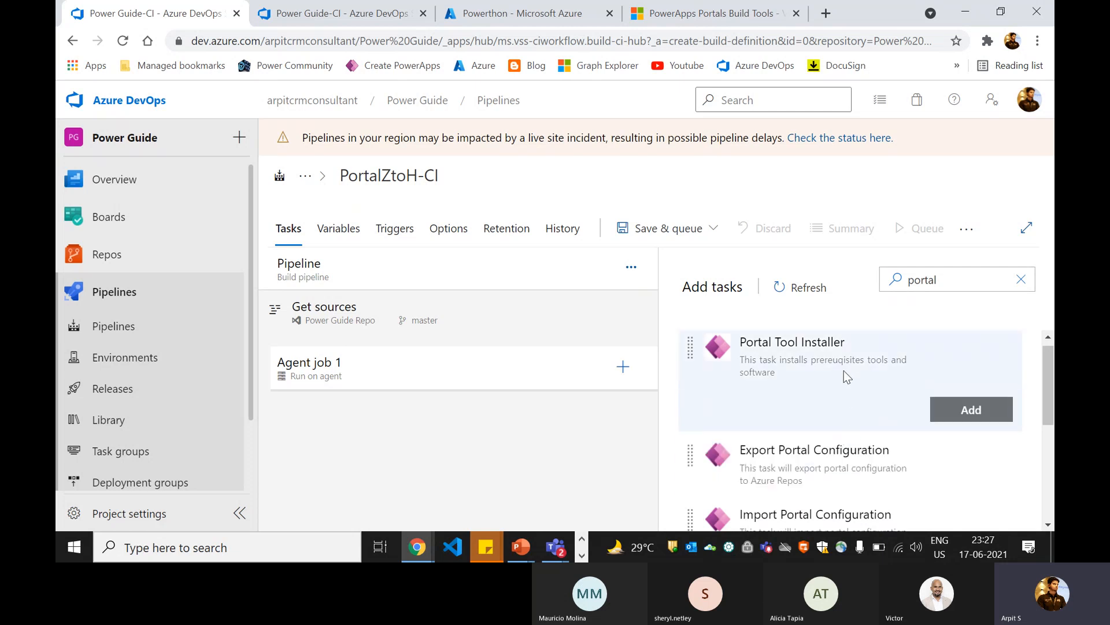
pyautogui.click(796, 384)
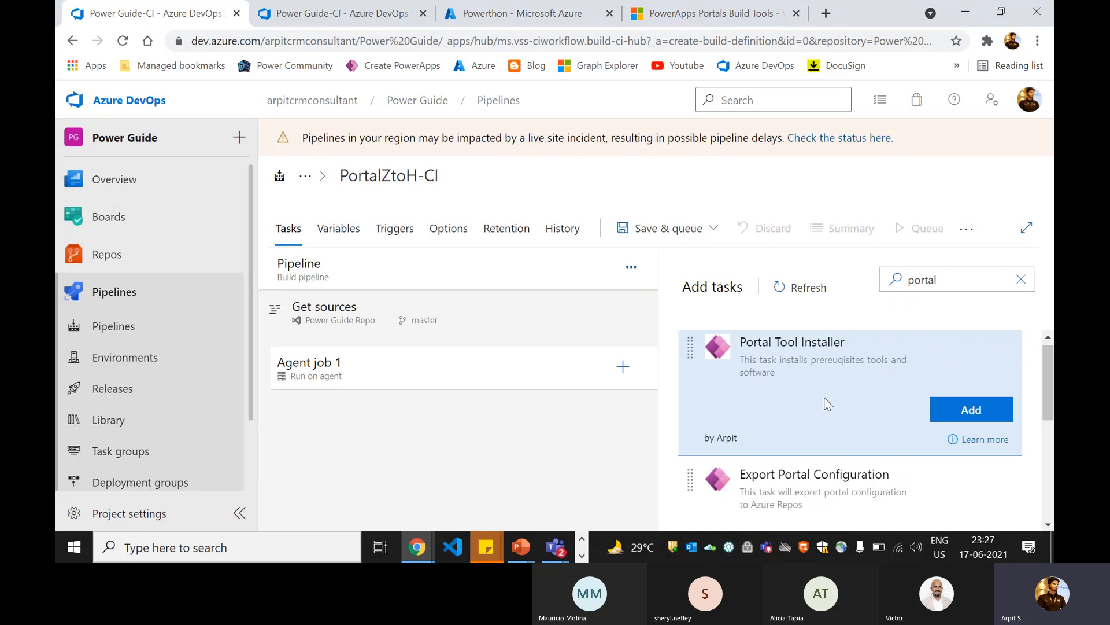
pyautogui.click(972, 406)
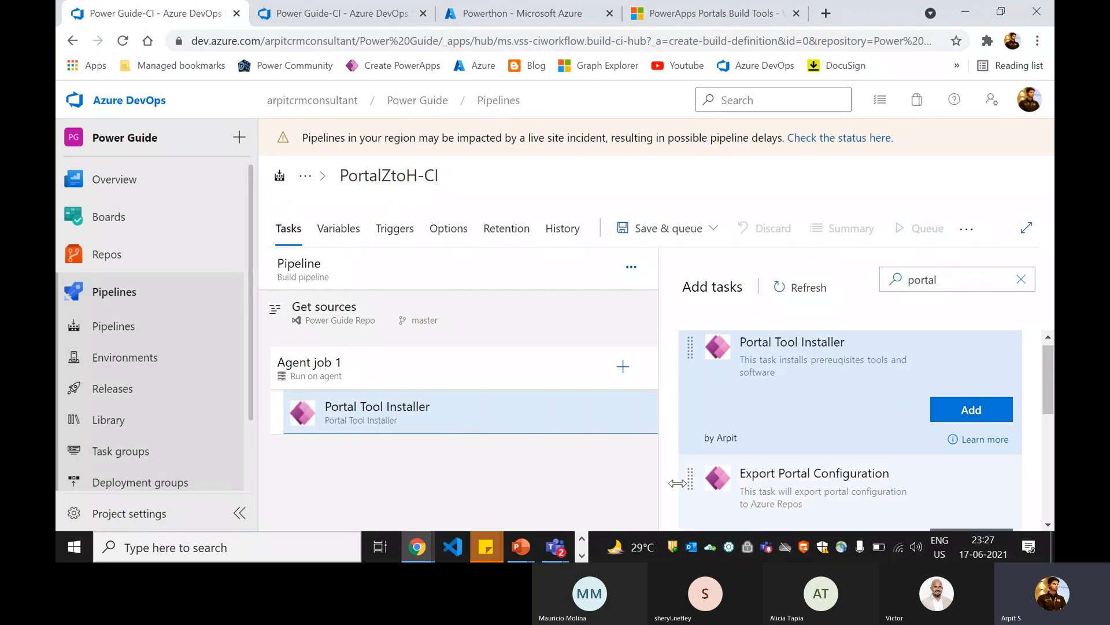
pyautogui.click(457, 414)
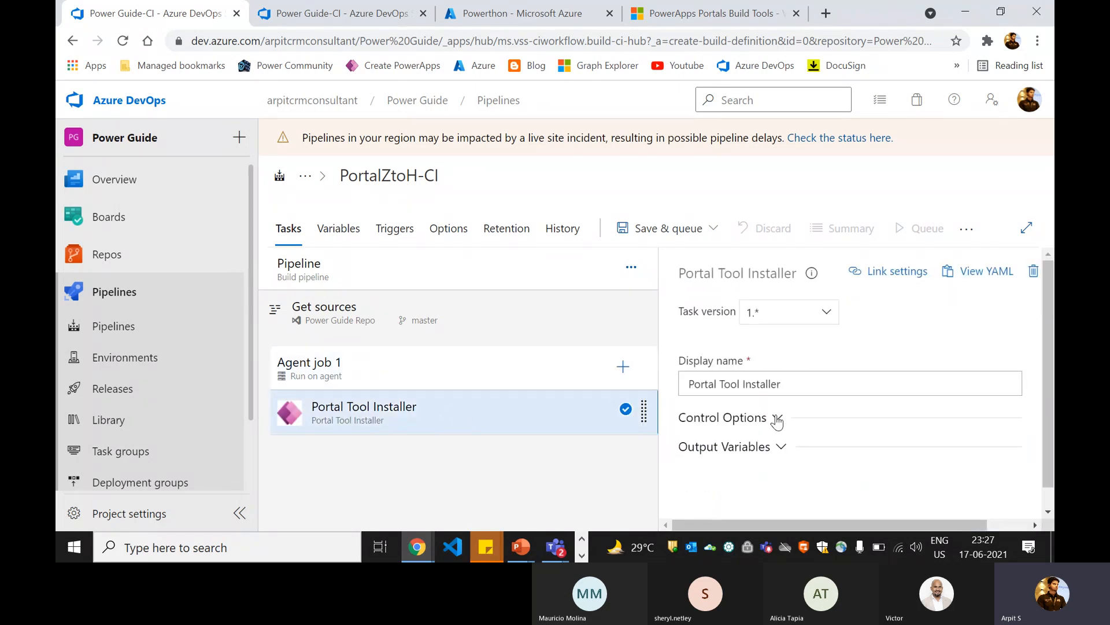
# Step: Search the available tasks for "portal", add Export Portal Configuration to Agent job 1, and open the task's settings
pyautogui.scroll(-1, 711, 392)
pyautogui.click(508, 372)
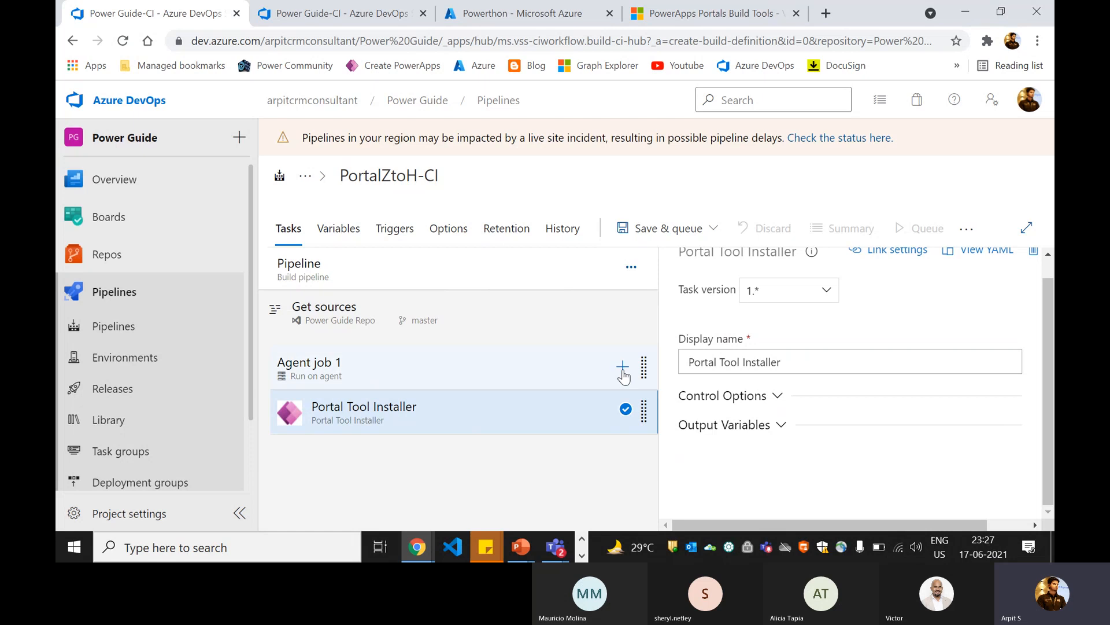
pyautogui.write('portal')
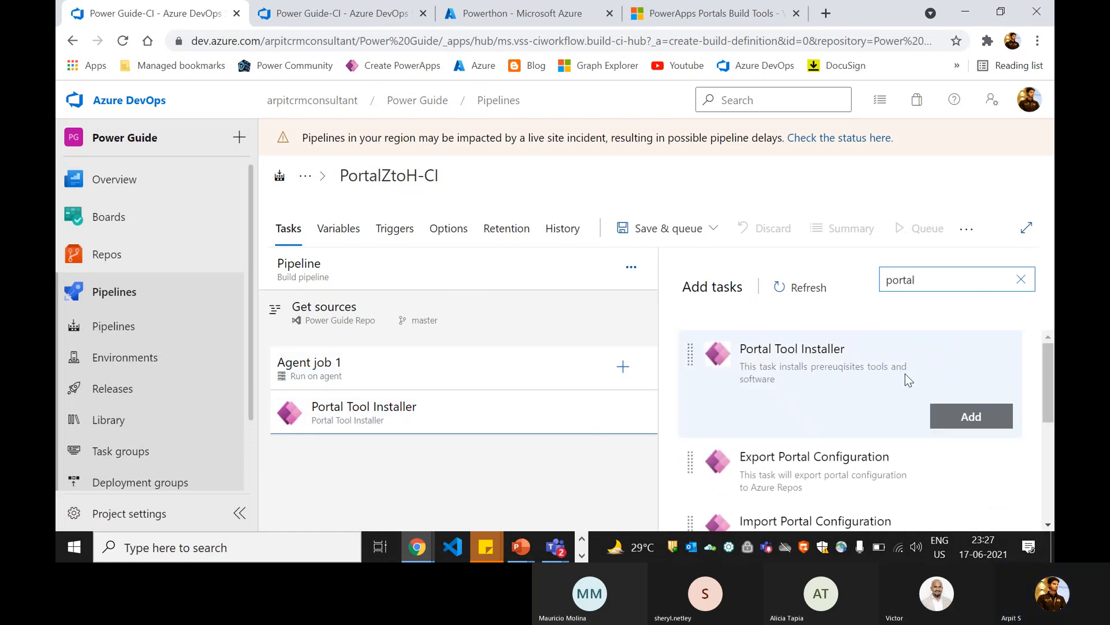
pyautogui.moveTo(827, 455)
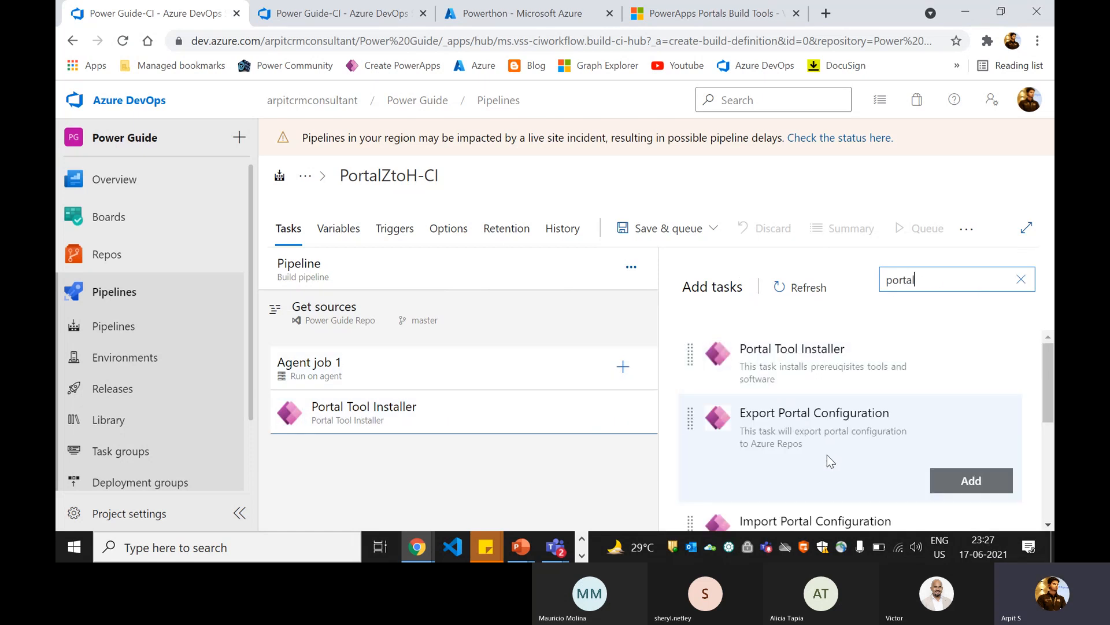
pyautogui.click(981, 481)
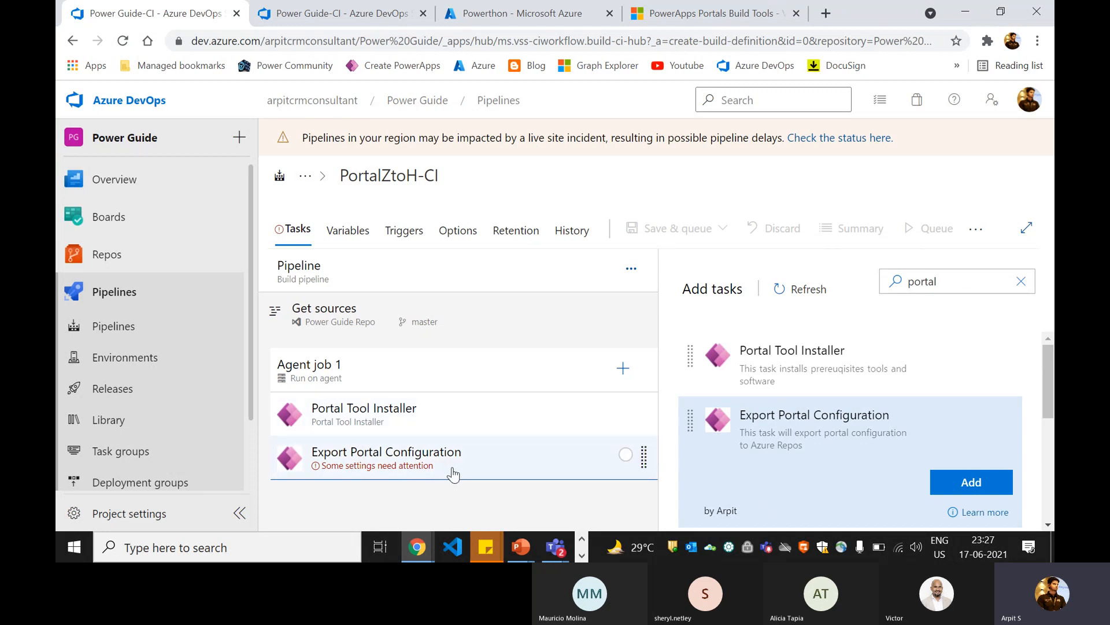
pyautogui.click(388, 466)
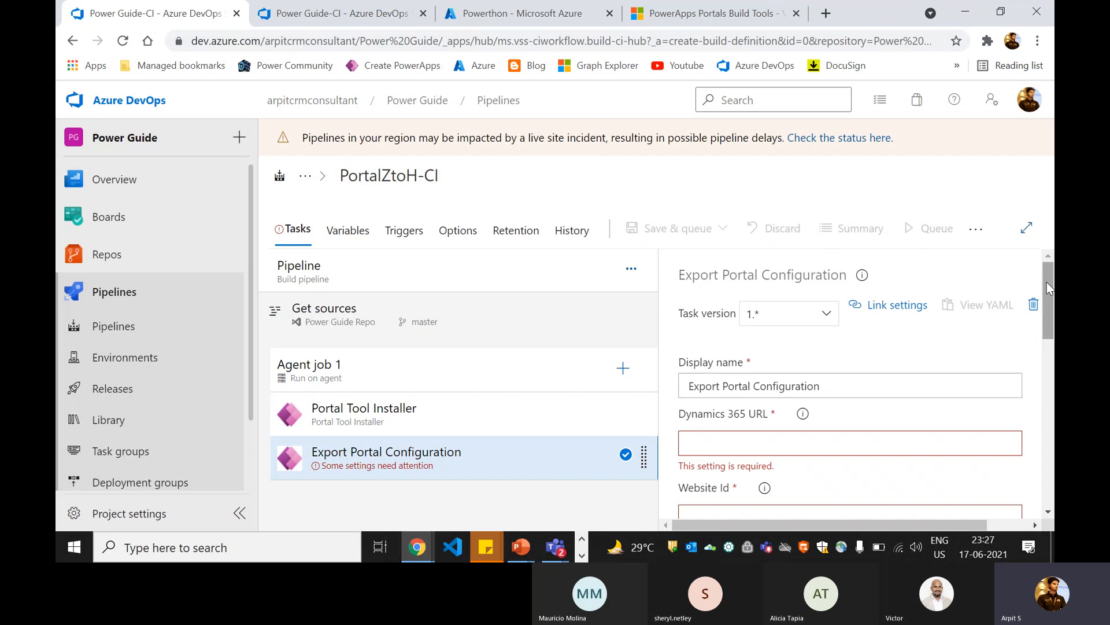
# Step: Switch to the Power Apps browser window and open the Portal Management app from the environment's apps
pyautogui.scroll(-3, 1049, 312)
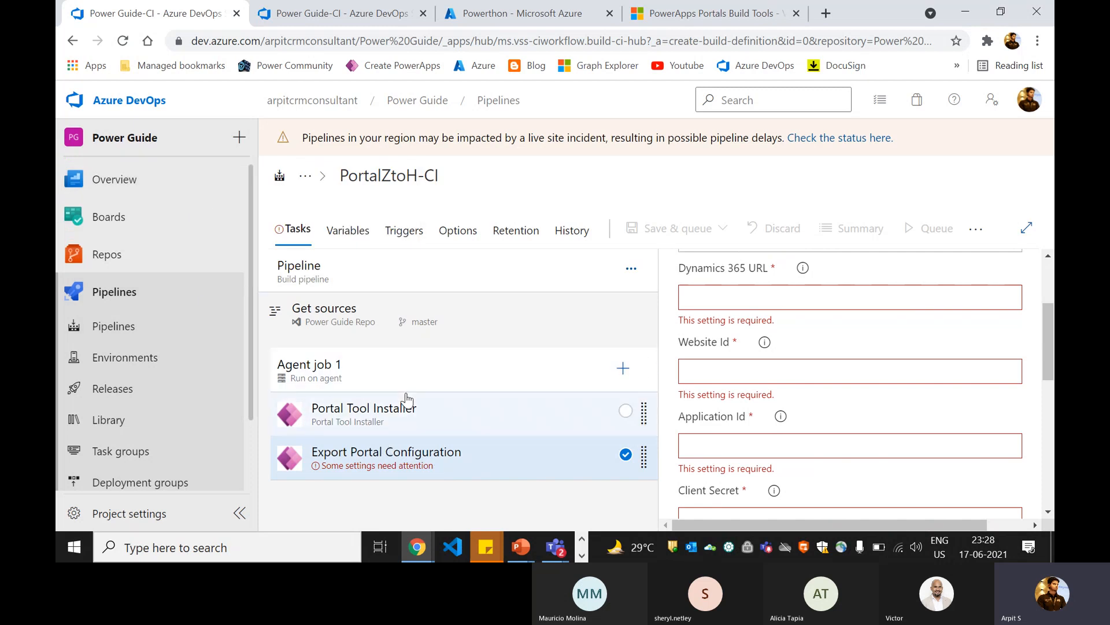
pyautogui.scroll(1, 726, 314)
pyautogui.scroll(-1, 730, 350)
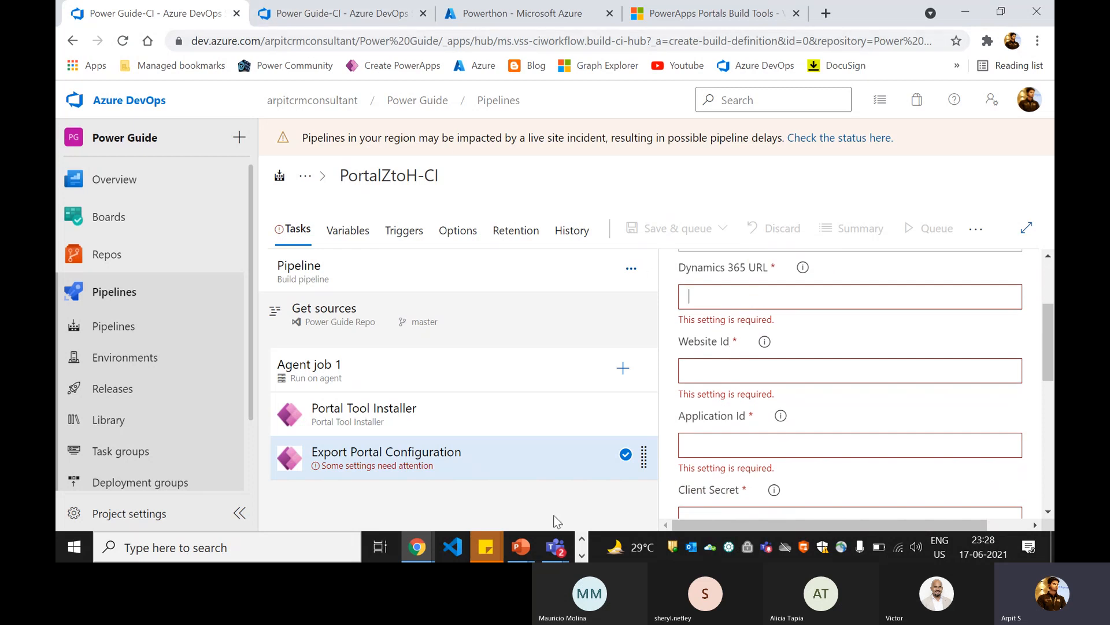
pyautogui.click(416, 552)
pyautogui.moveTo(479, 496)
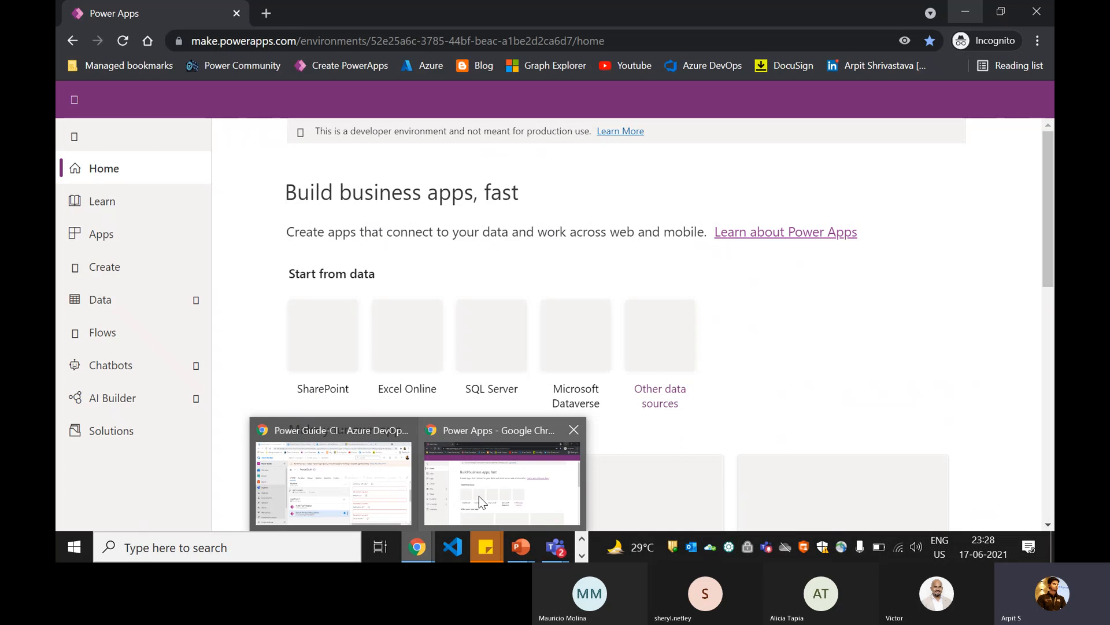
pyautogui.click(450, 482)
pyautogui.click(112, 247)
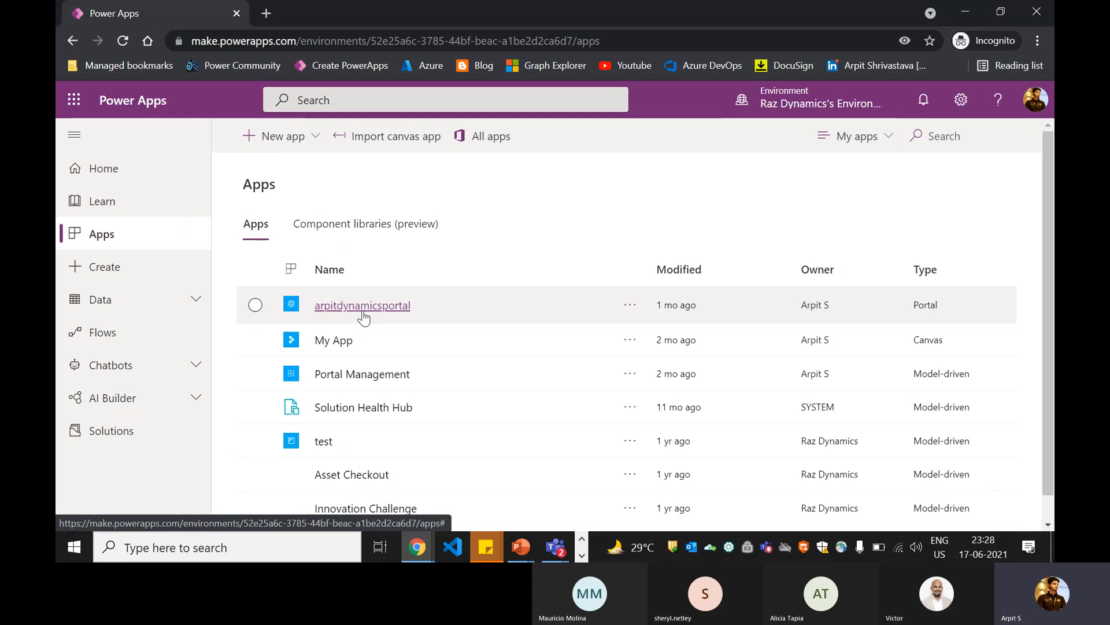
pyautogui.click(370, 375)
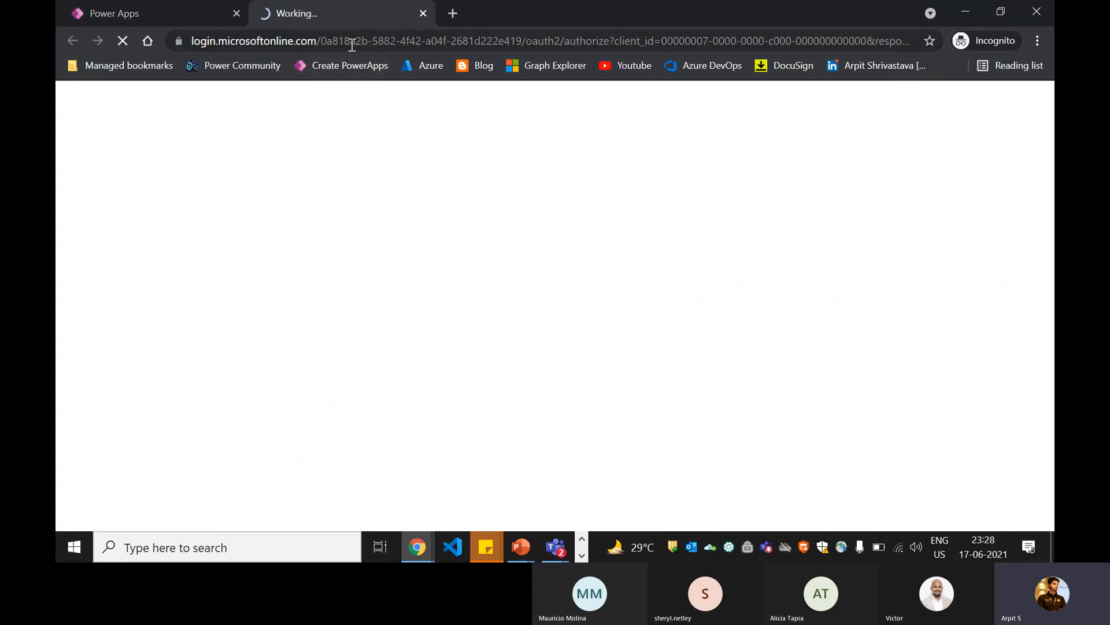
pyautogui.click(163, 40)
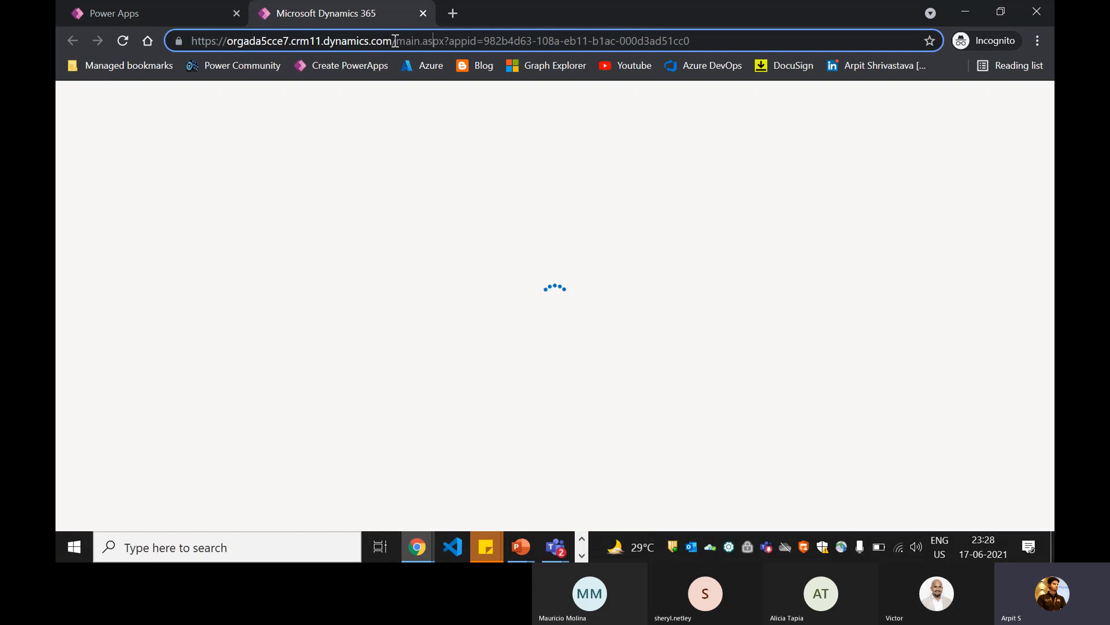
pyautogui.moveTo(395, 40); pyautogui.dragTo(162, 32)
pyautogui.hotkey('ctrl', 'c')
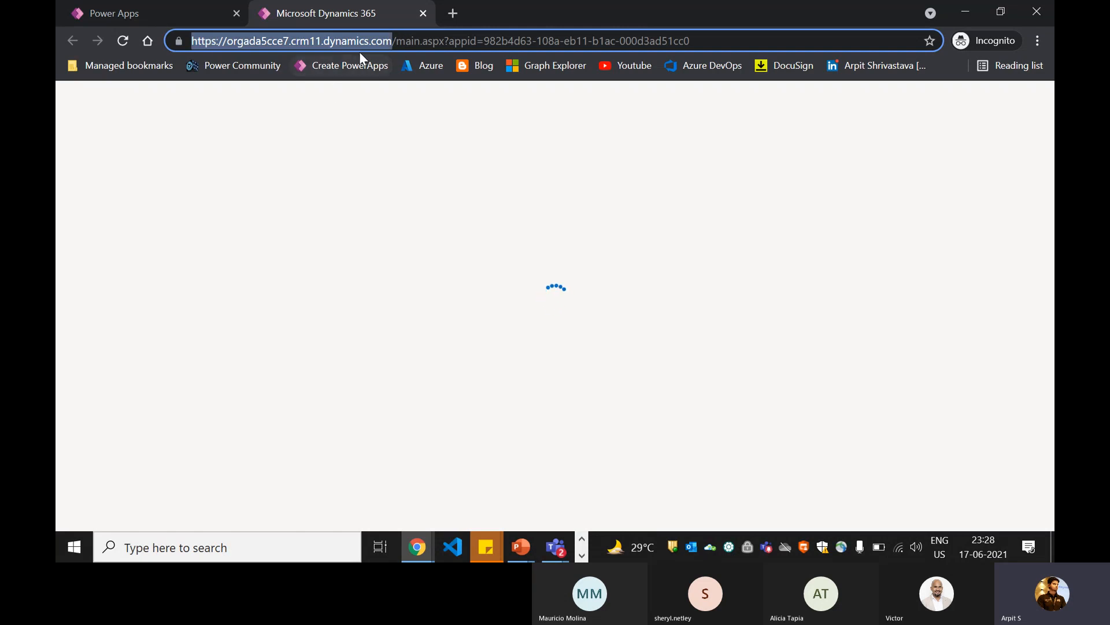
pyautogui.hotkey('alt', 'Tab')
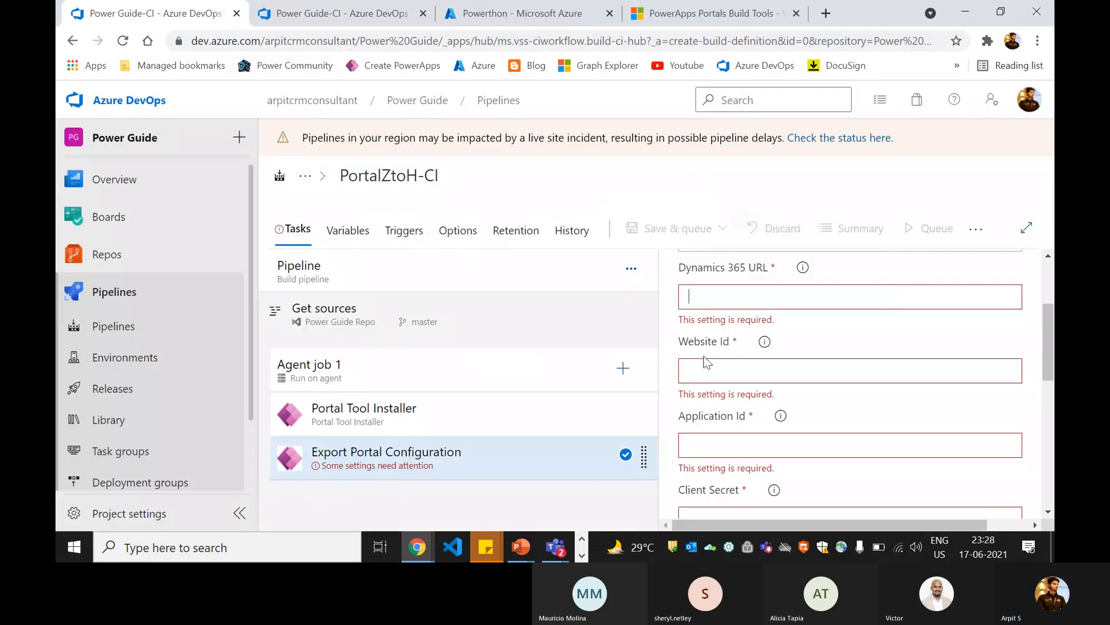
pyautogui.hotkey('ctrl', 'v')
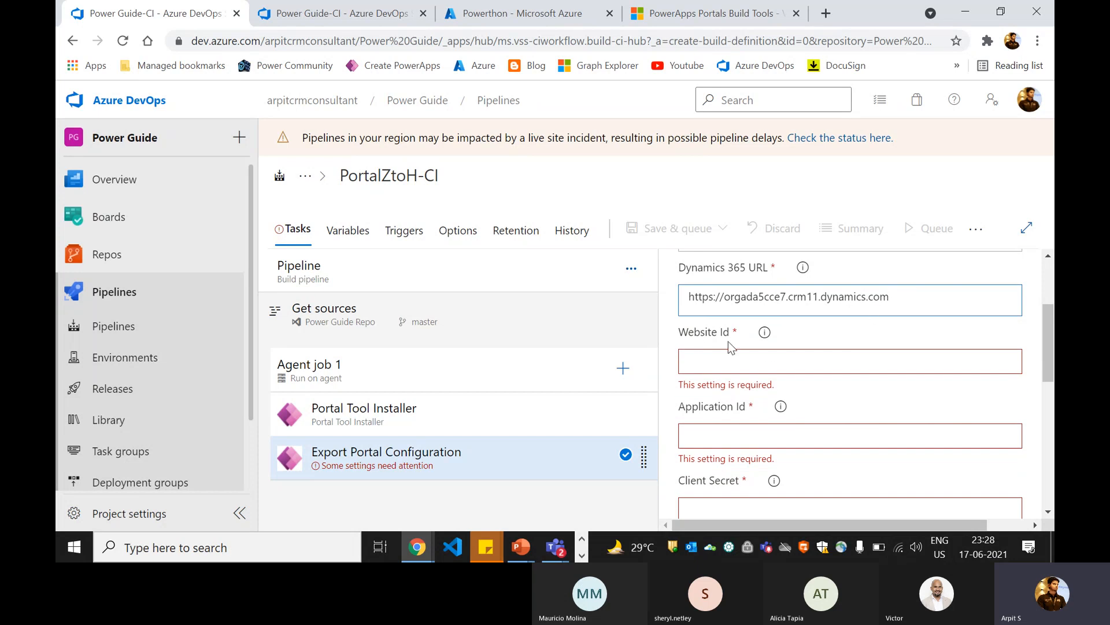
# Step: Copy the Starter Portal website record's id from its Portal Management address and paste it as the export task's Website Id
pyautogui.hotkey('alt', 'Tab')
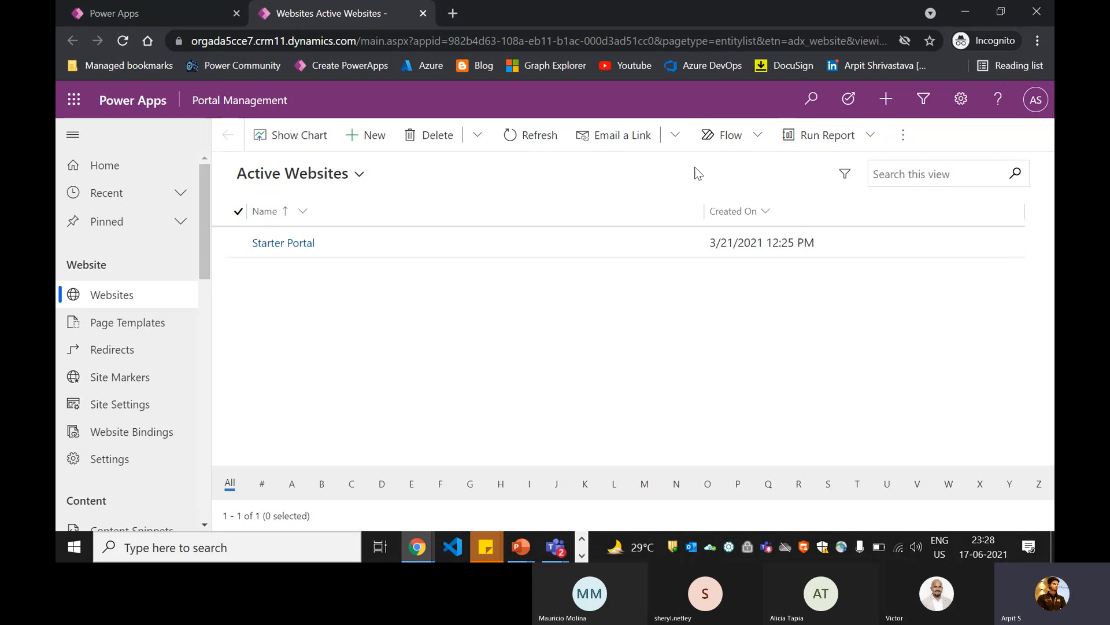
pyautogui.click(301, 244)
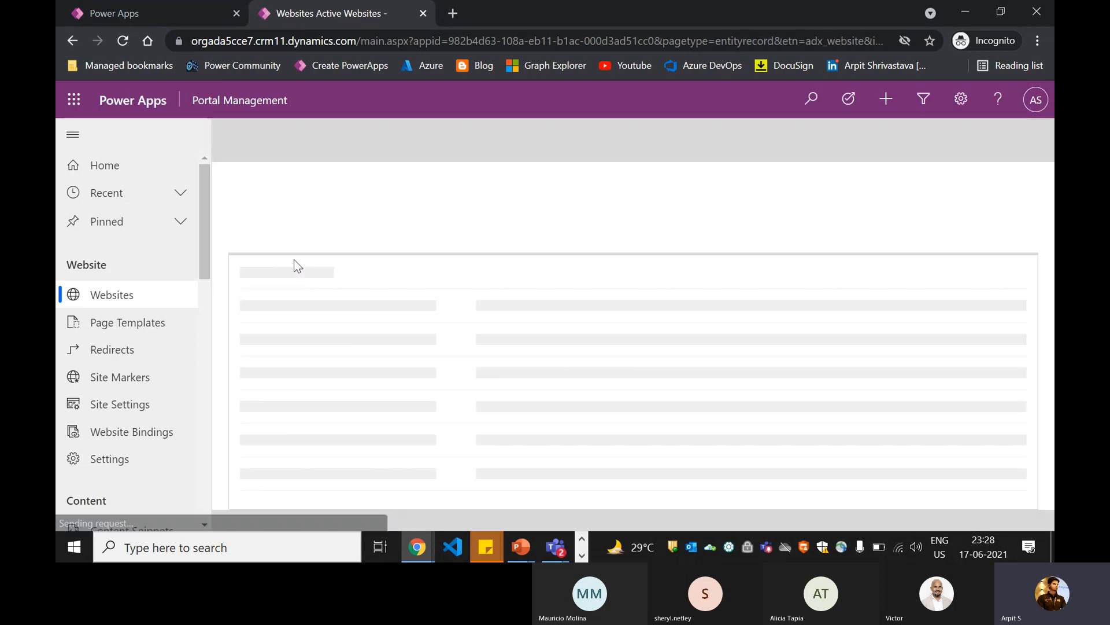
pyautogui.click(738, 42)
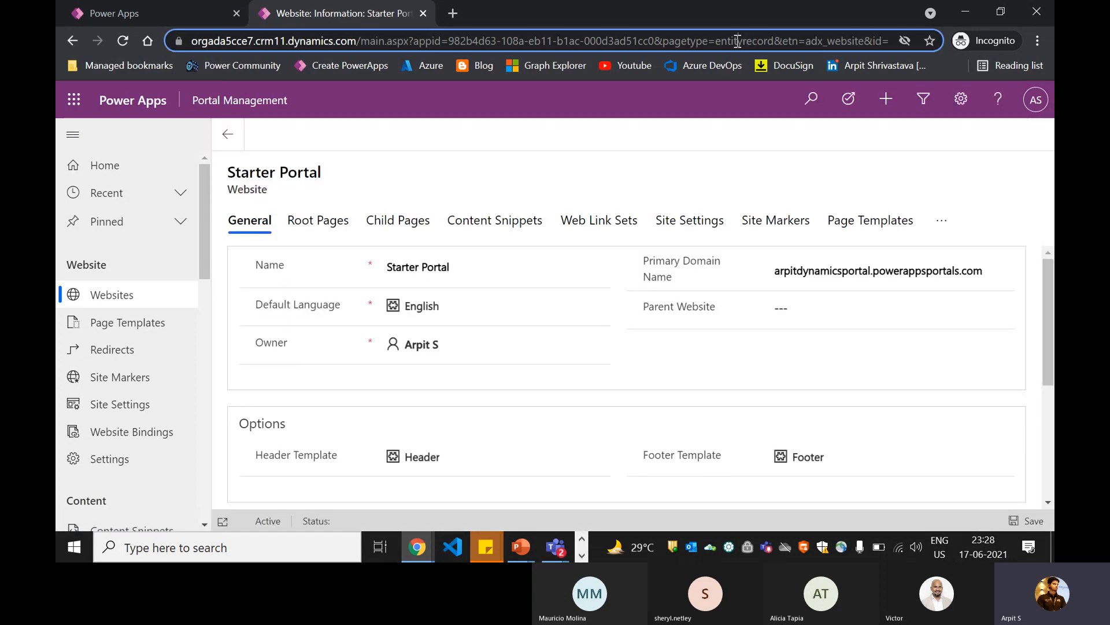
pyautogui.click(706, 42)
pyautogui.moveTo(709, 42); pyautogui.dragTo(983, 41)
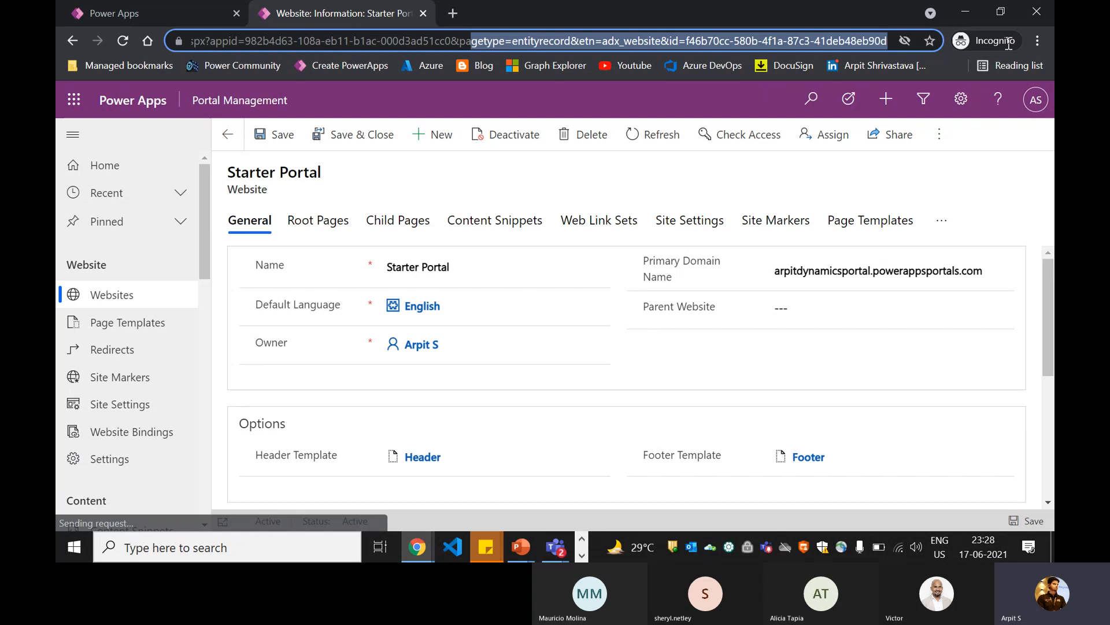
pyautogui.click(731, 39)
pyautogui.moveTo(689, 39); pyautogui.dragTo(890, 41)
pyautogui.hotkey('ctrl', 'c')
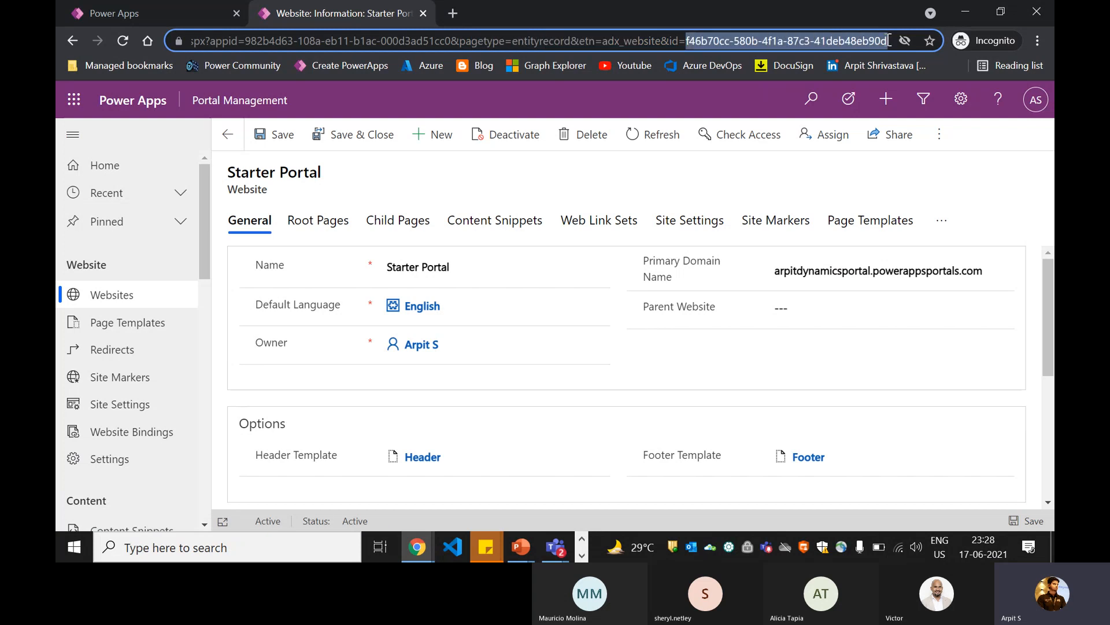
pyautogui.hotkey('alt', 'Tab')
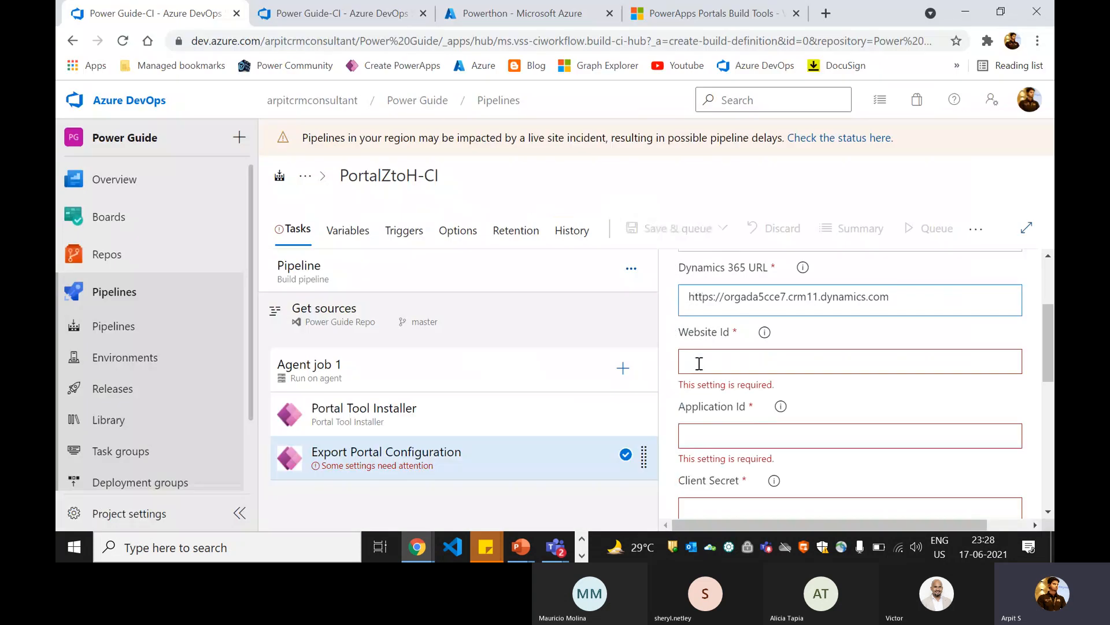
pyautogui.hotkey('ctrl', 'v')
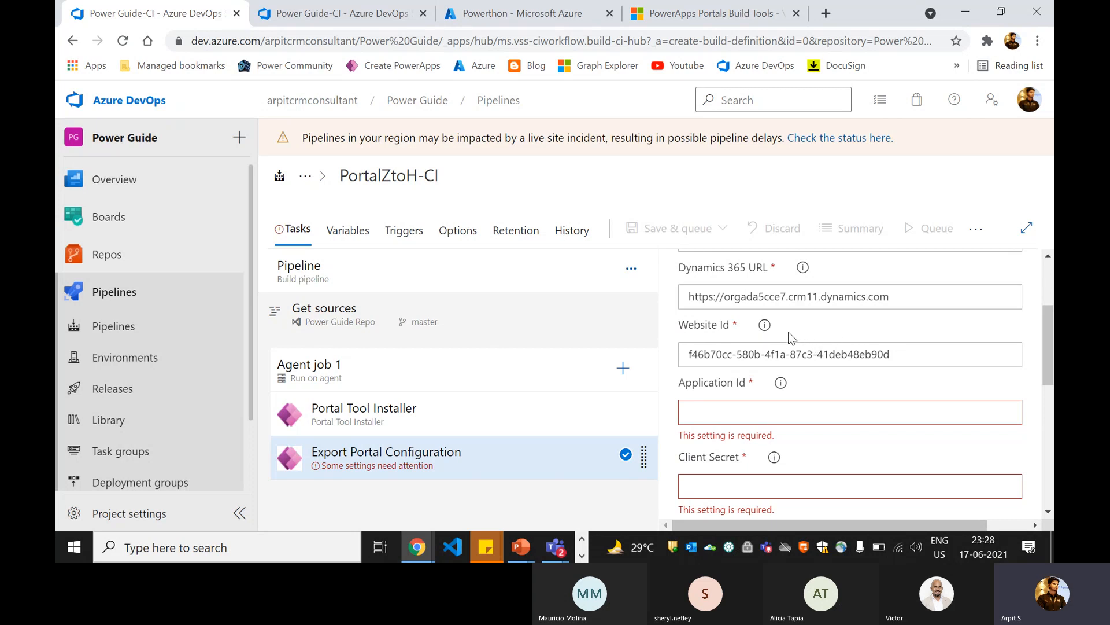
# Step: Switch to the Azure portal and open the App registrations of the Powerthon directory
pyautogui.scroll(-2, 778, 350)
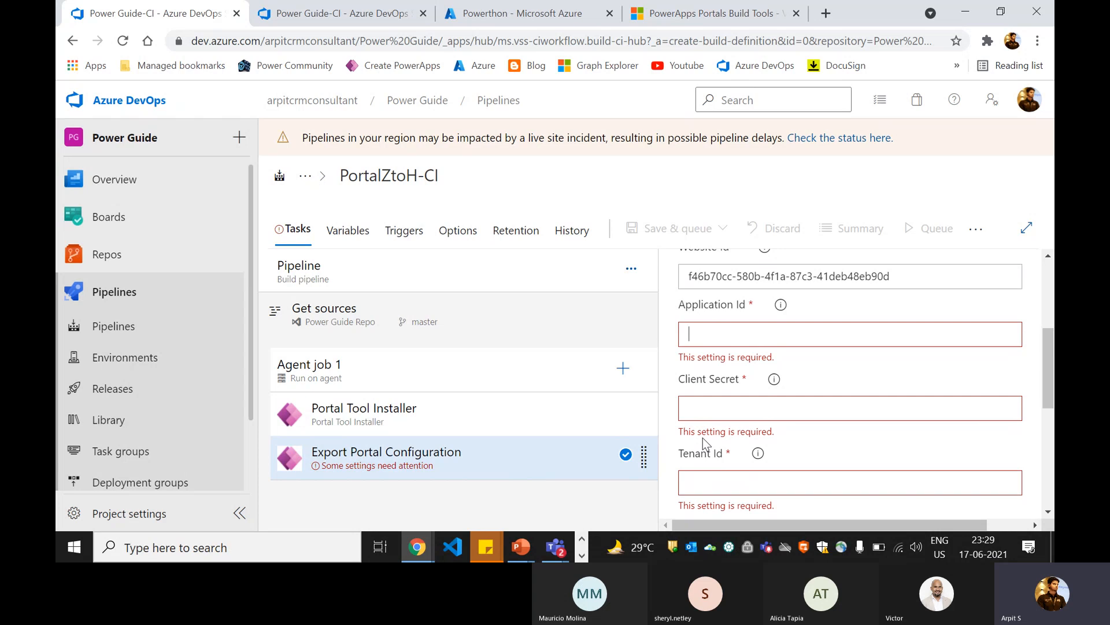
pyautogui.click(488, 26)
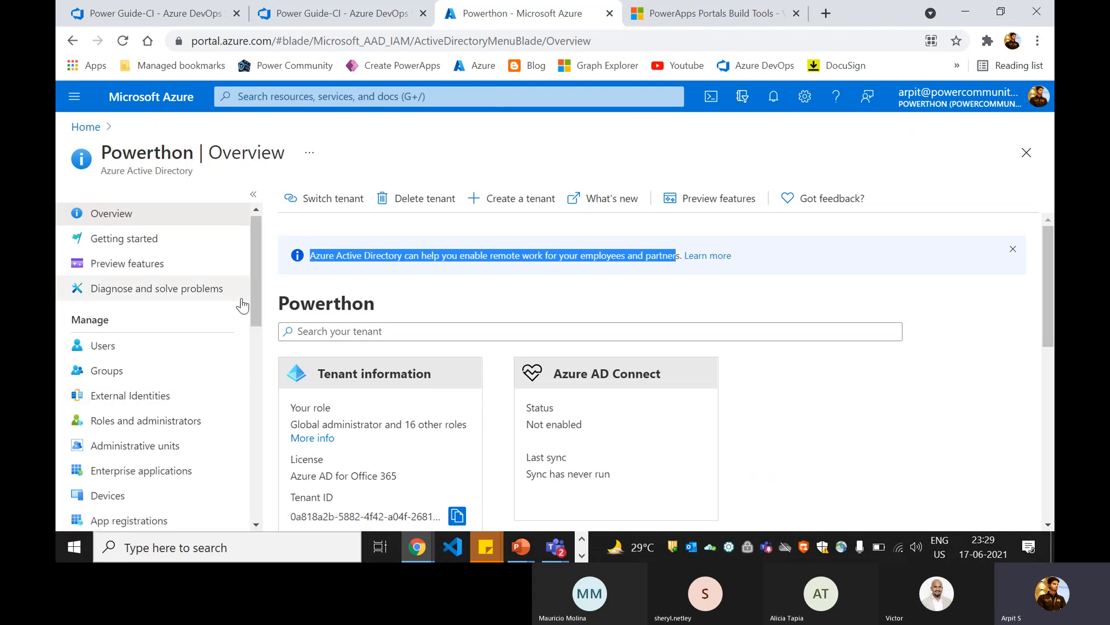
pyautogui.scroll(-2, 127, 397)
pyautogui.click(129, 442)
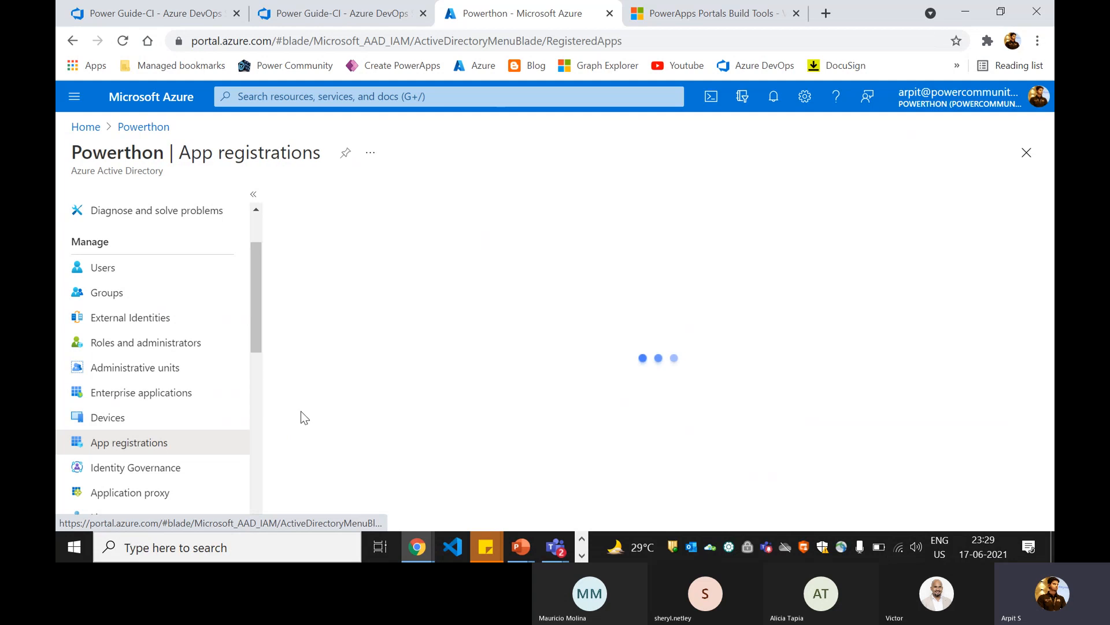
pyautogui.click(427, 324)
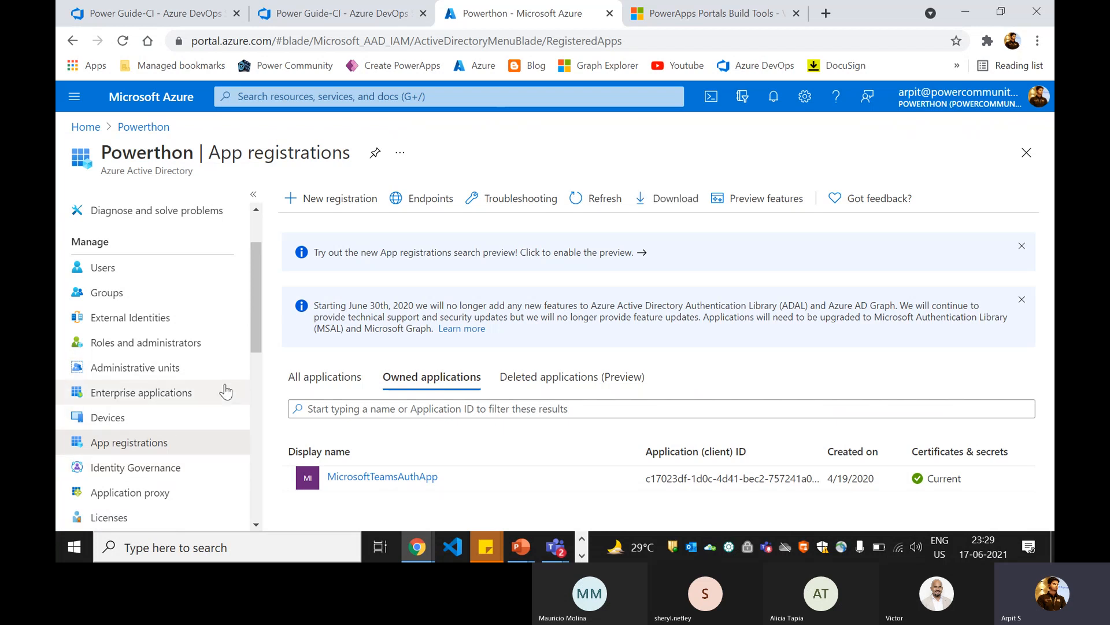
# Step: Review the Powerthon tenant overview and the management sections available in Azure Active Directory
pyautogui.scroll(-1, 223, 389)
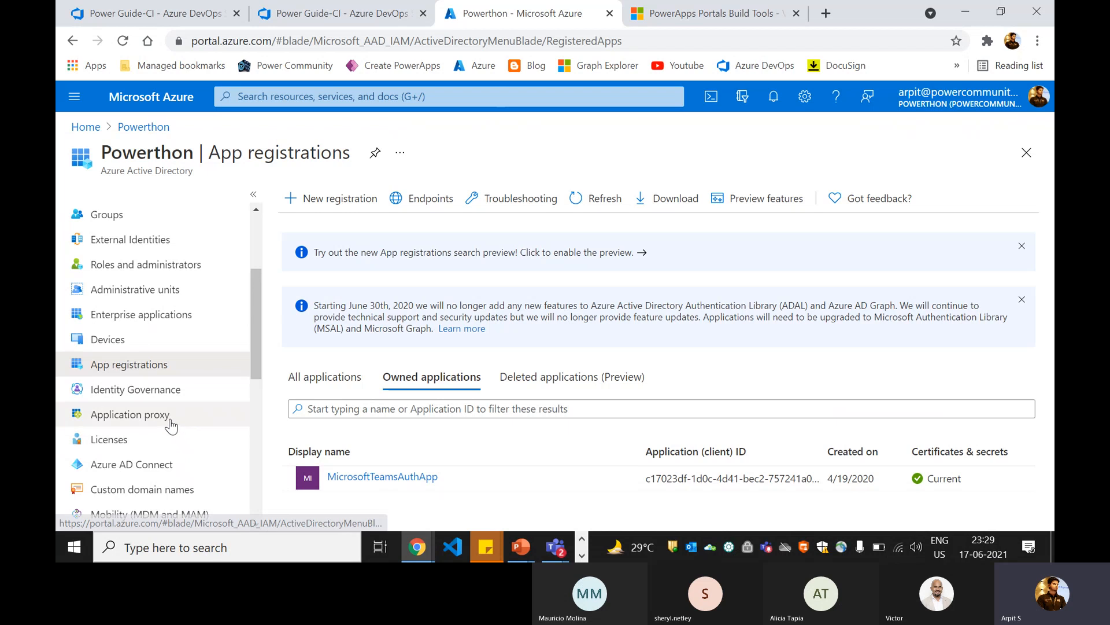
pyautogui.scroll(2, 176, 311)
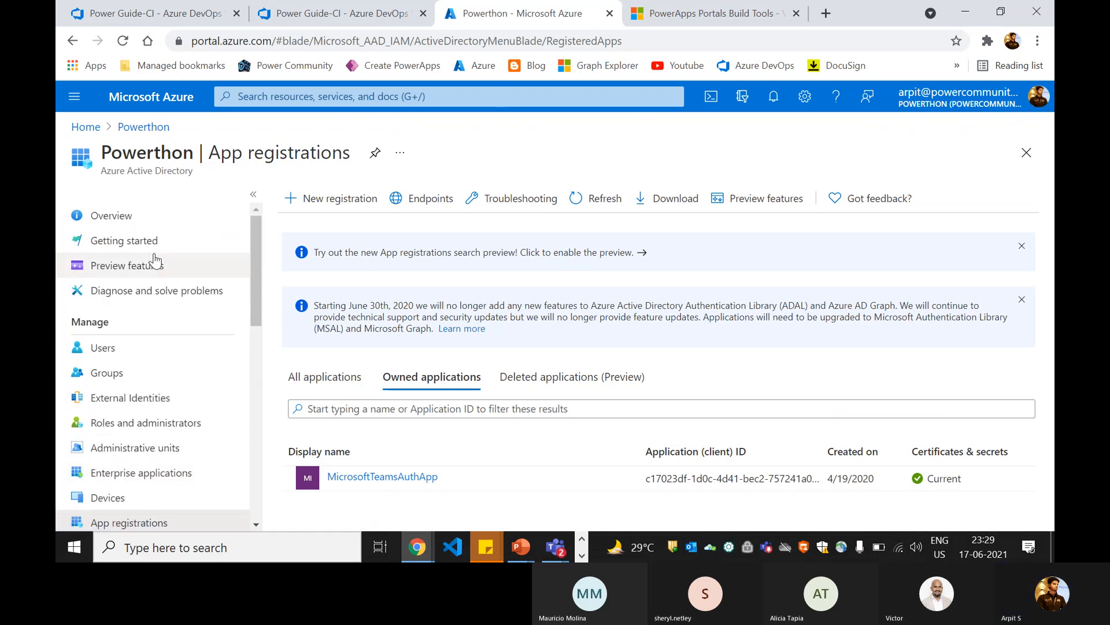
pyautogui.click(136, 217)
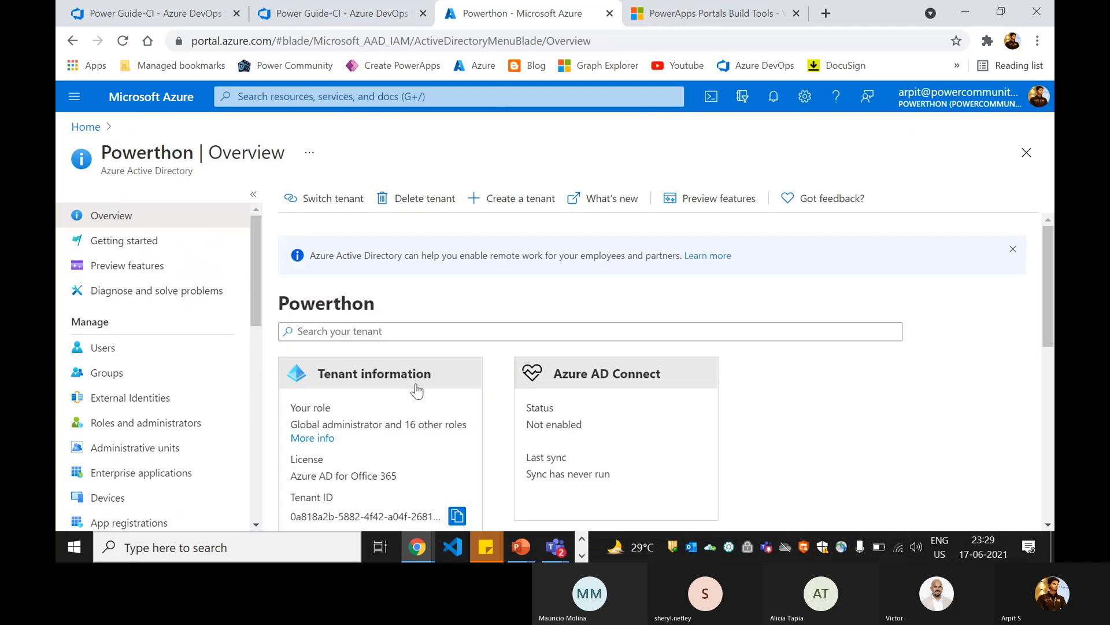
pyautogui.scroll(-5, 416, 390)
pyautogui.scroll(-1, 163, 279)
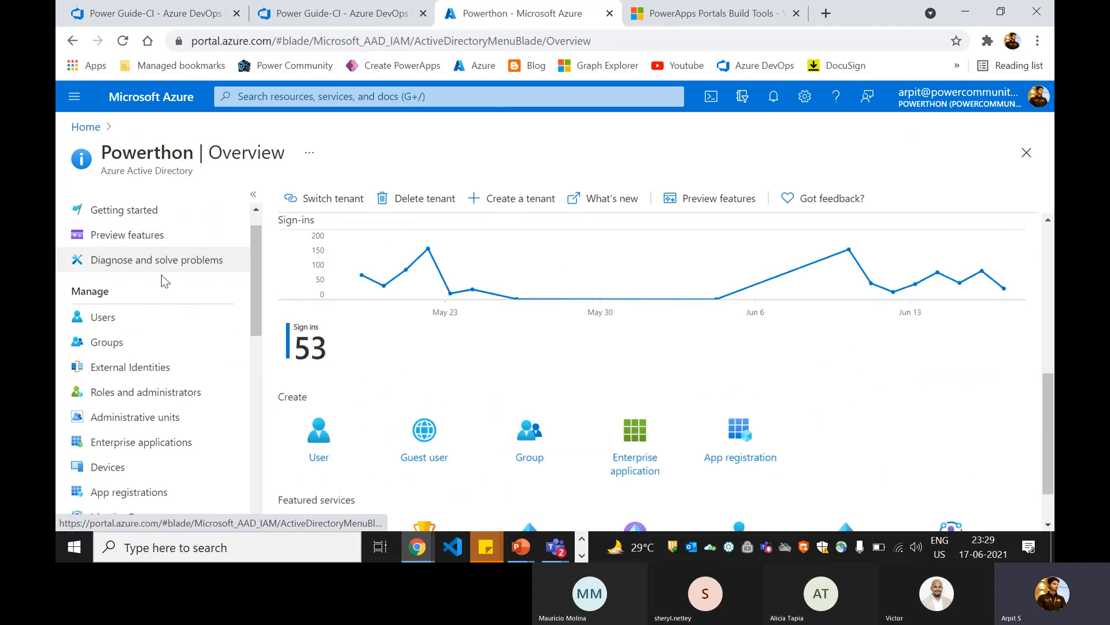
pyautogui.scroll(-3, 163, 279)
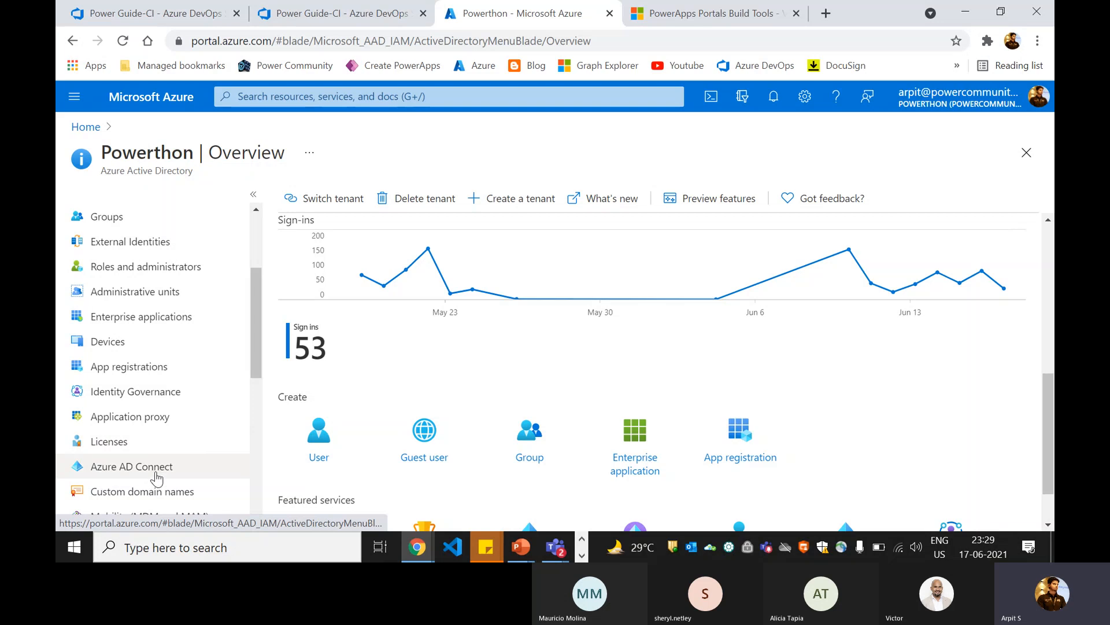
pyautogui.scroll(-3, 156, 477)
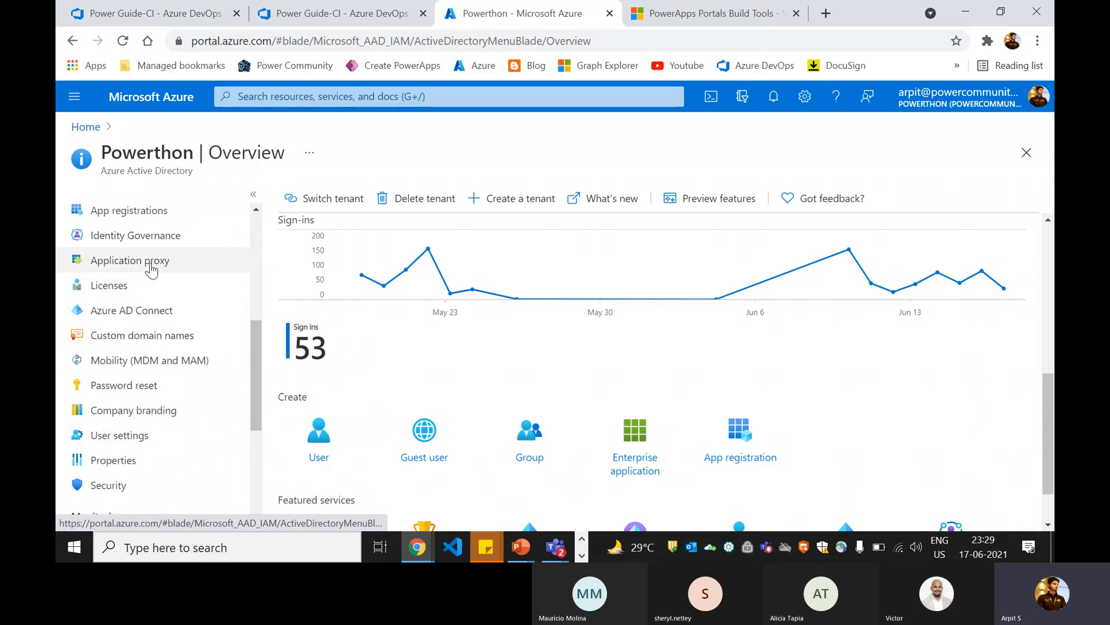
pyautogui.scroll(2, 151, 271)
# Step: Open the MicrosoftTeamsAuthApp registration from the owned applications and examine its configured API permissions
pyautogui.click(153, 292)
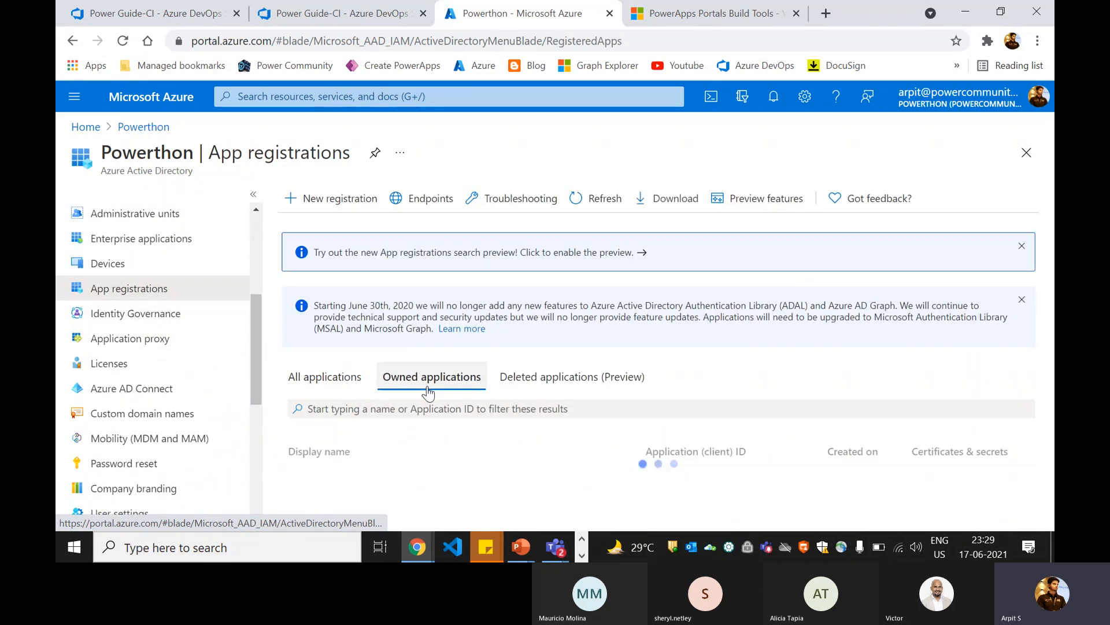
pyautogui.click(399, 474)
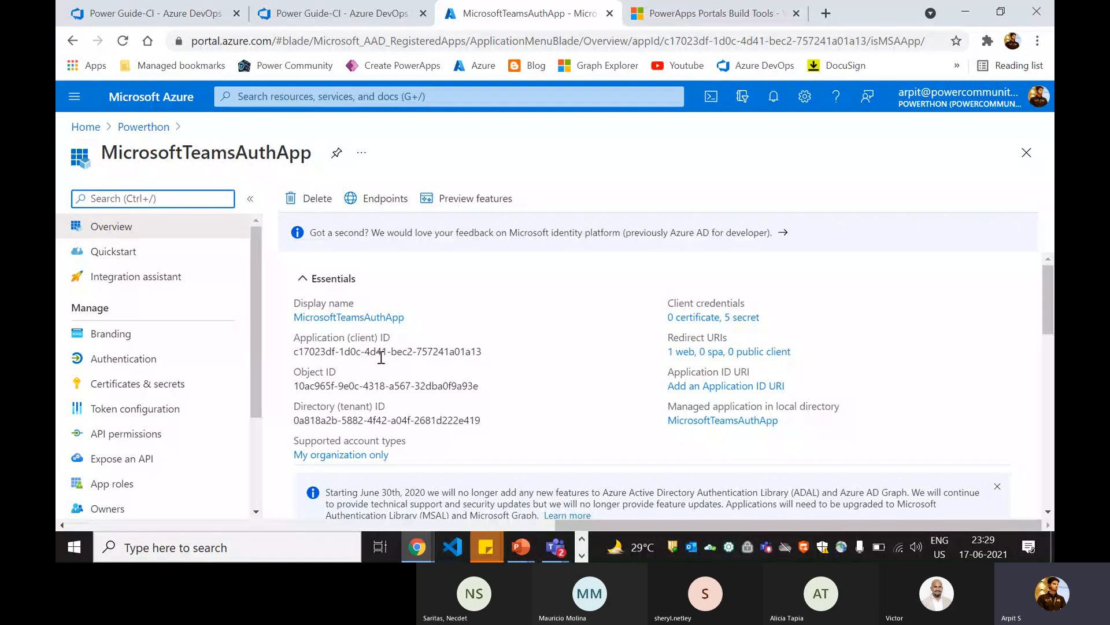
pyautogui.click(130, 434)
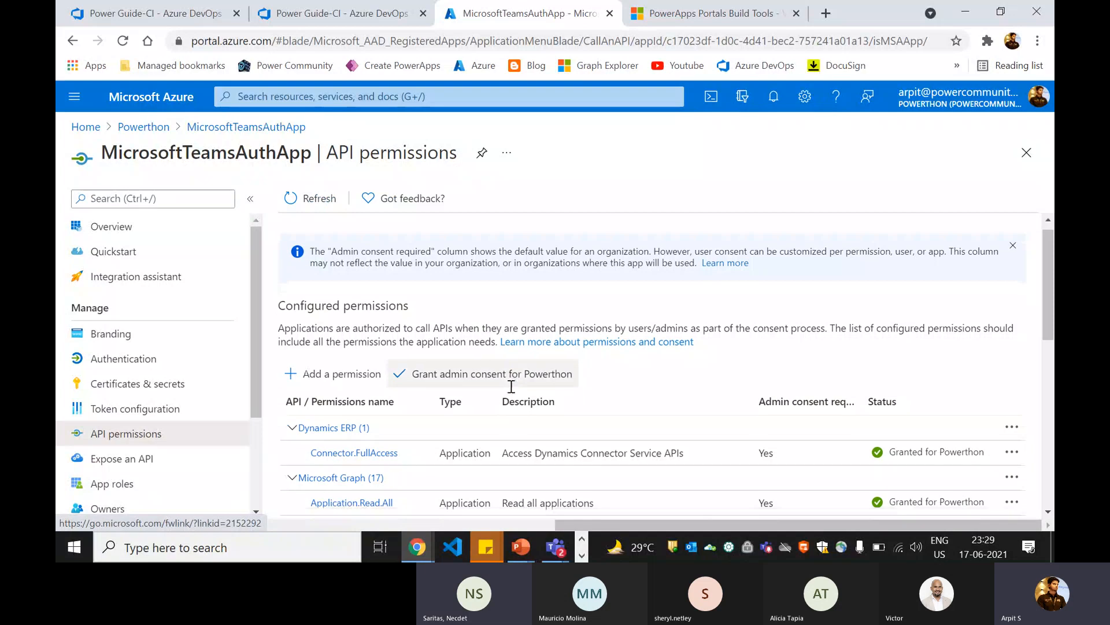
pyautogui.scroll(-6, 672, 339)
pyautogui.scroll(7, 607, 317)
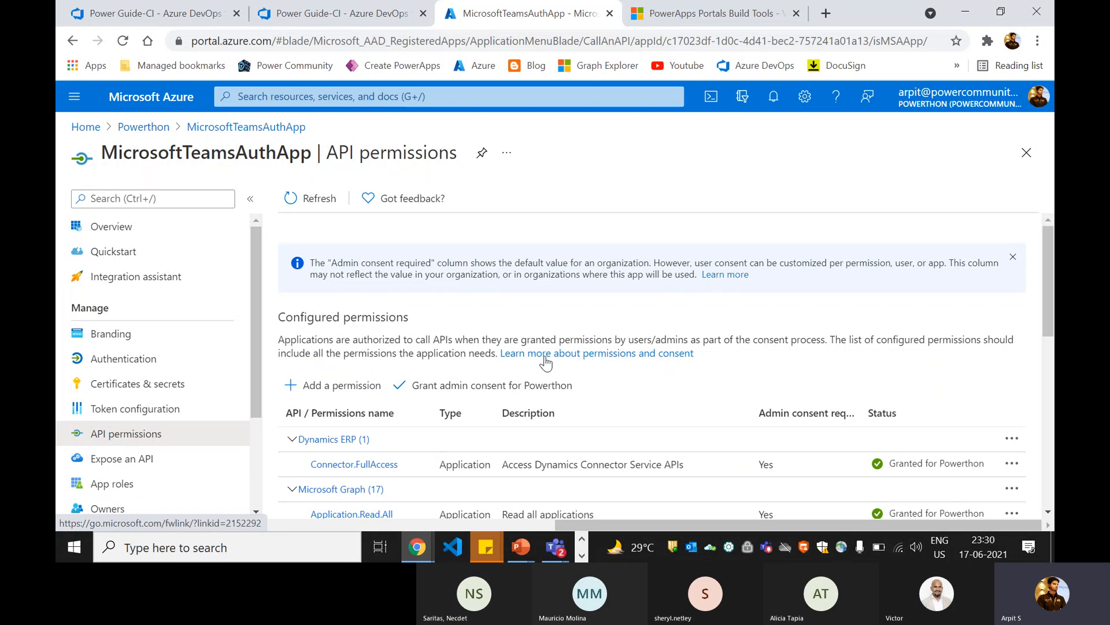
# Step: Select the Dynamics CRM user_impersonation permission in a new API permission request for MicrosoftTeamsAuthApp, and discard the request
pyautogui.click(346, 395)
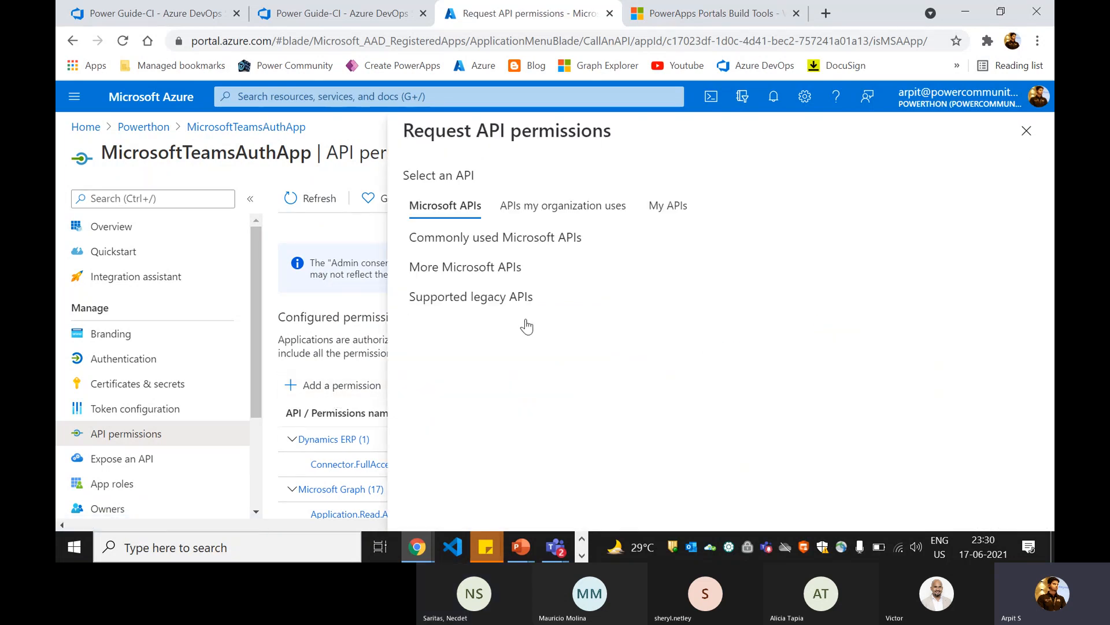
pyautogui.scroll(-4, 766, 345)
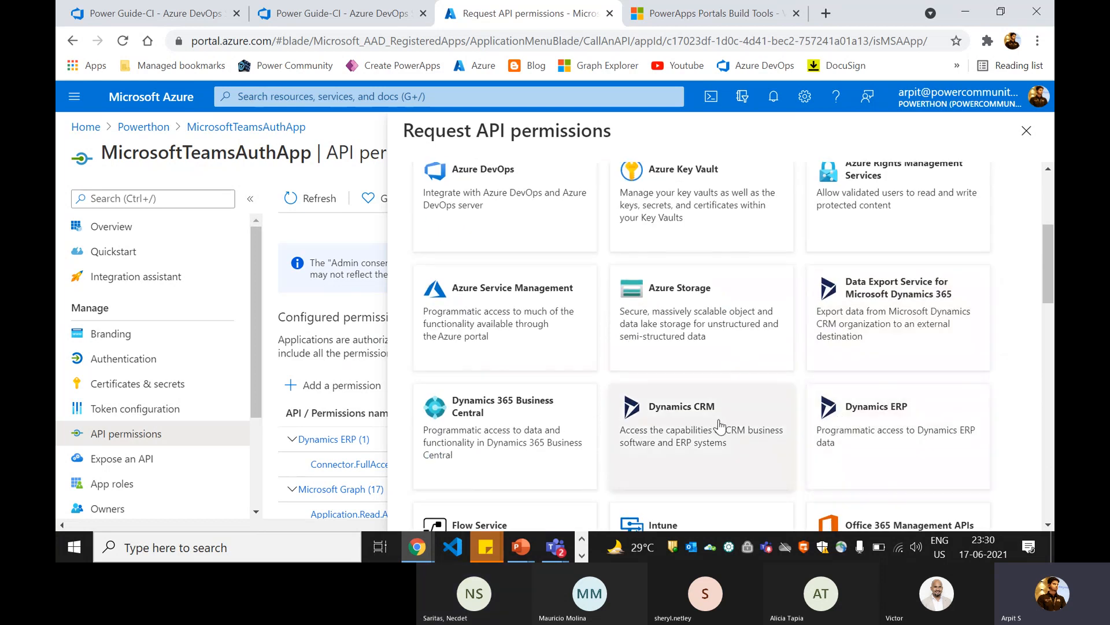
pyautogui.click(720, 427)
pyautogui.scroll(-2, 557, 388)
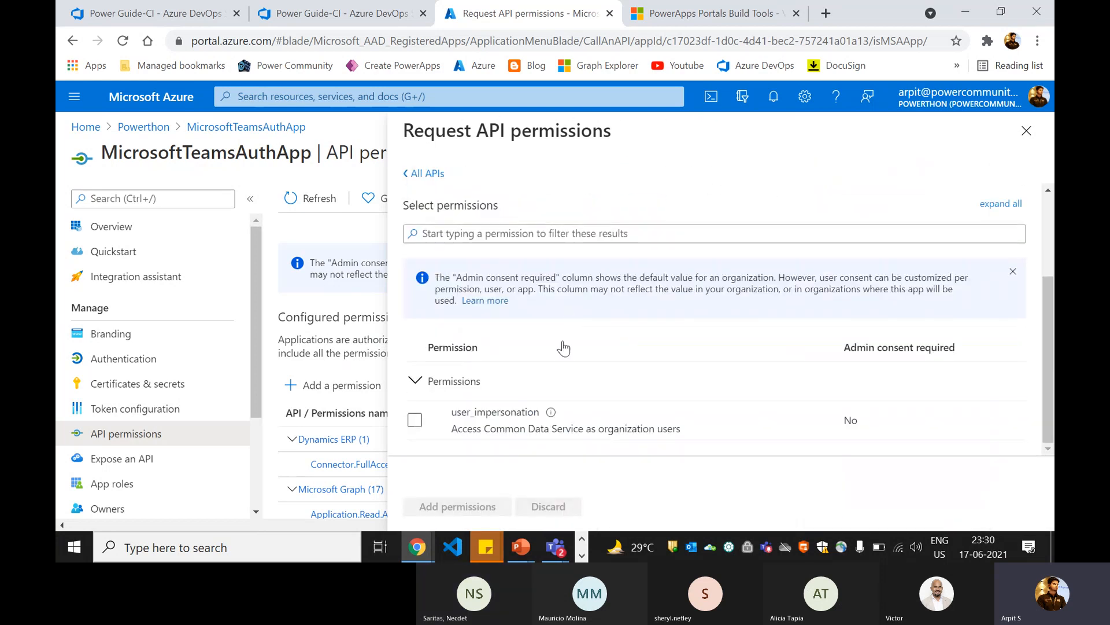
pyautogui.click(414, 420)
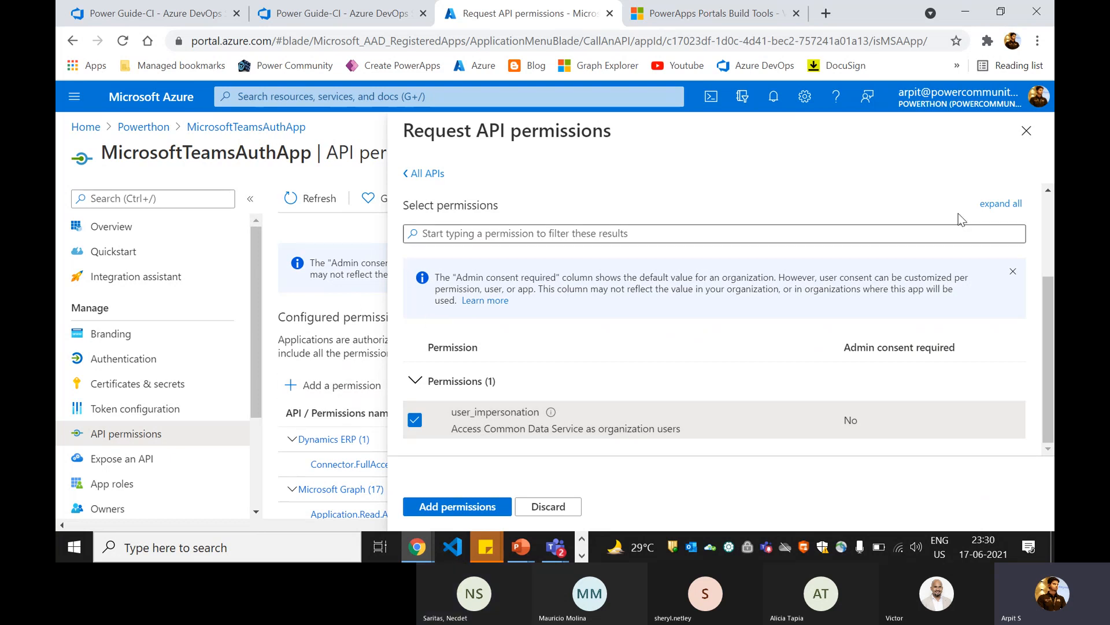
pyautogui.click(1018, 137)
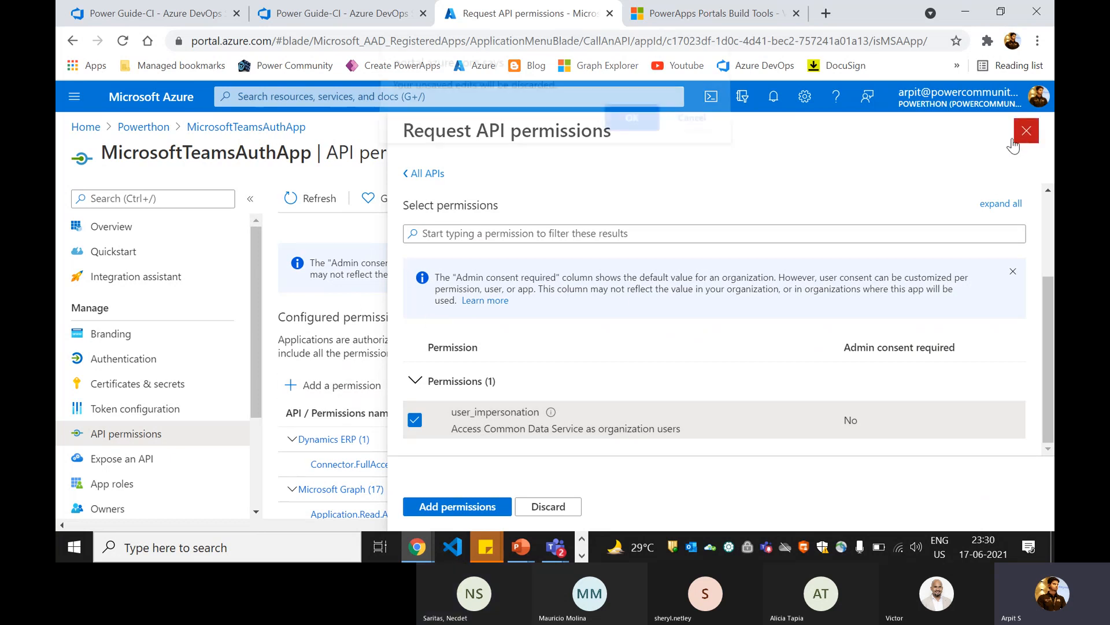
pyautogui.click(630, 127)
pyautogui.scroll(-5, 459, 359)
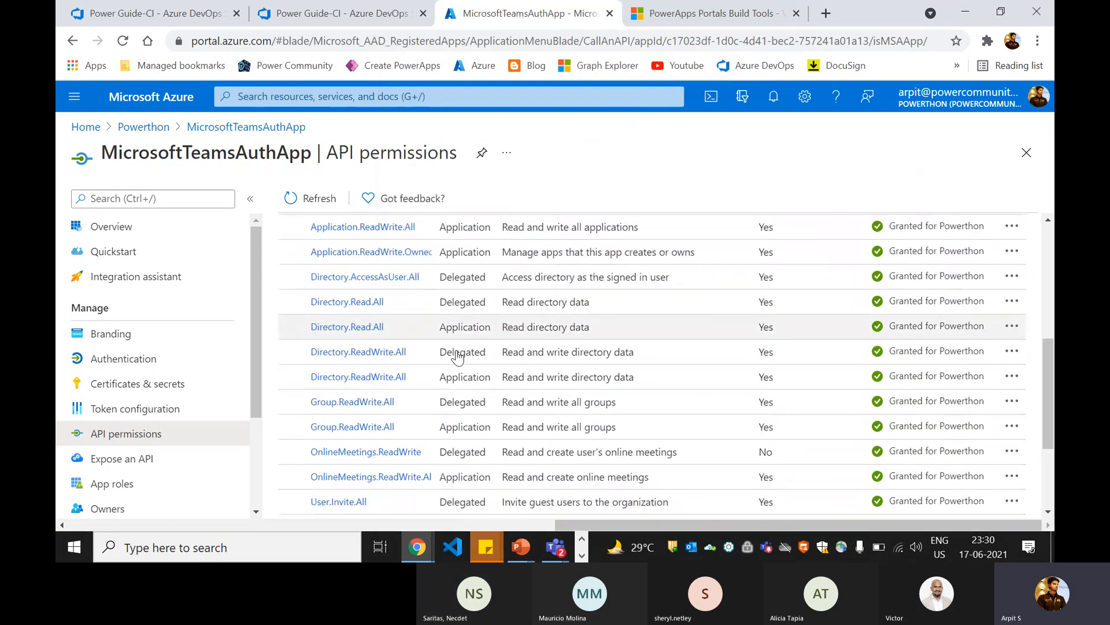
# Step: Copy the Application (client) ID from the MicrosoftTeamsAuthApp overview and paste it as the export task's Application Id
pyautogui.click(165, 231)
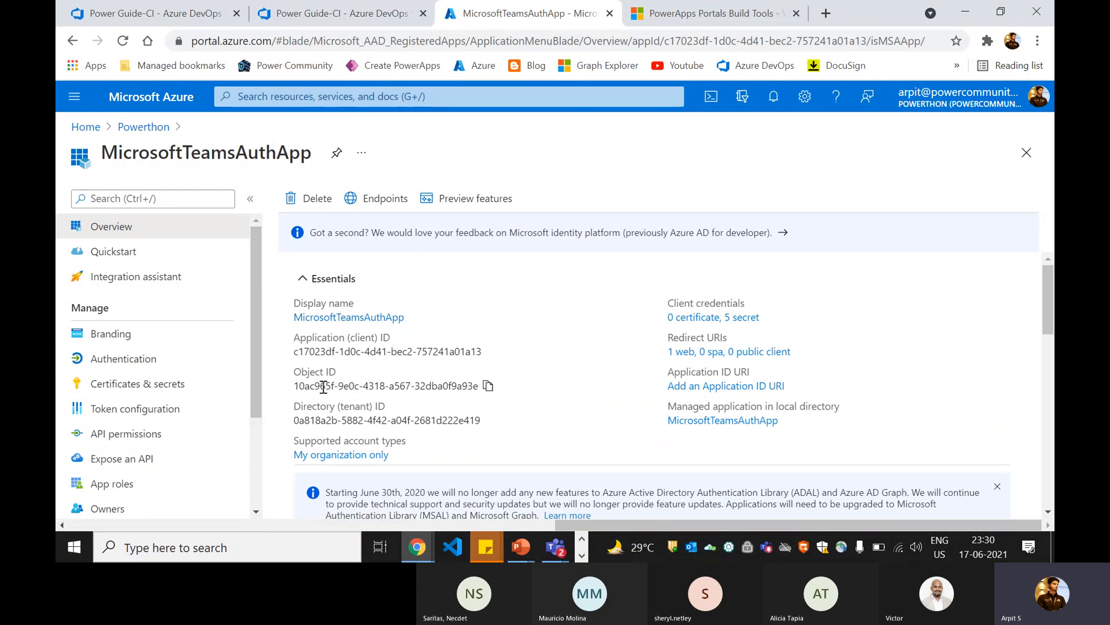
pyautogui.click(491, 351)
pyautogui.click(145, 12)
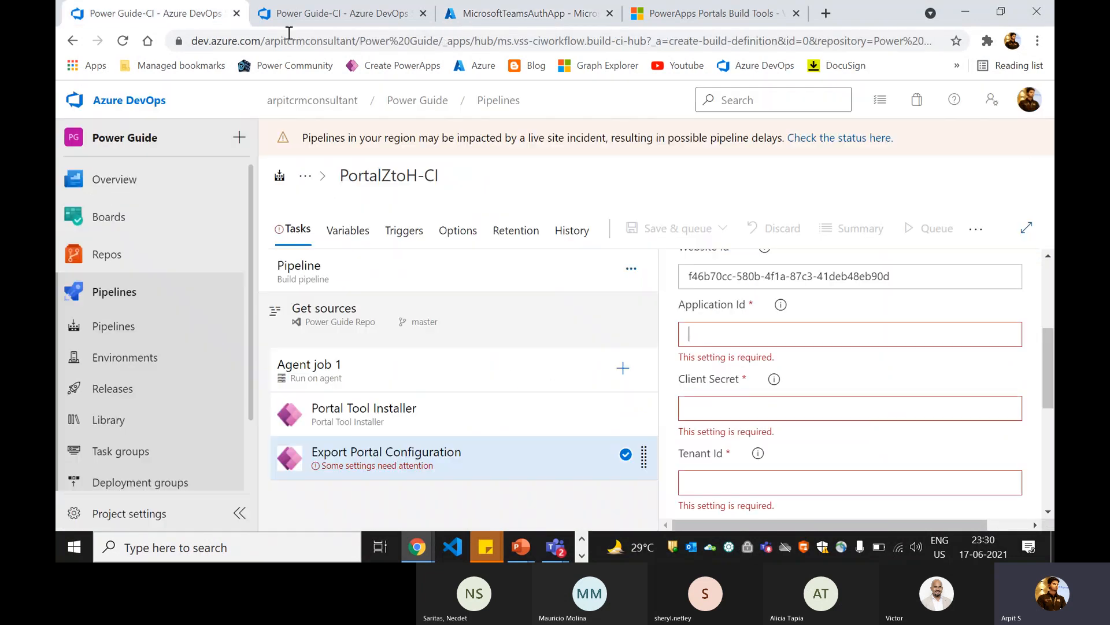
pyautogui.hotkey('ctrl', 'v')
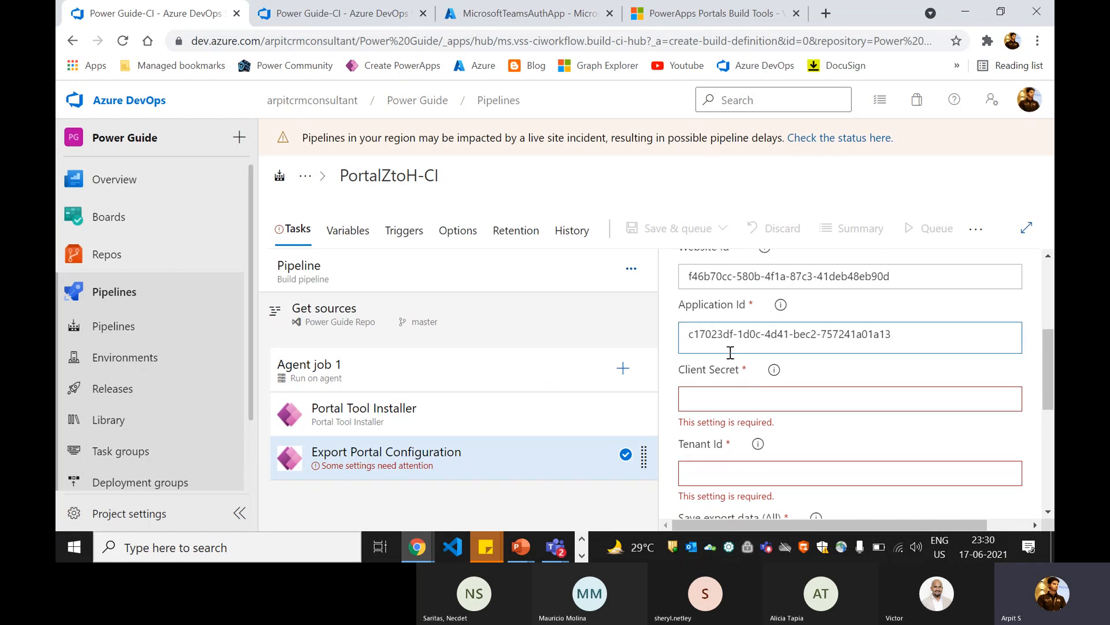
# Step: Move the Azure portal into its own browser window and show the client secrets of MicrosoftTeamsAuthApp
pyautogui.click(802, 355)
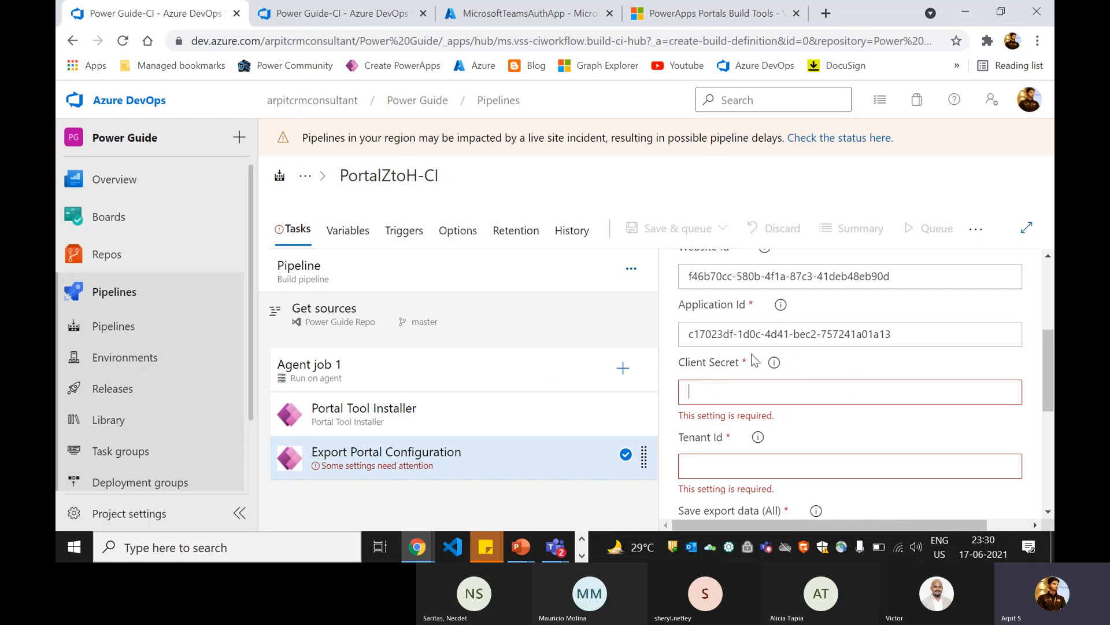
pyautogui.click(341, 13)
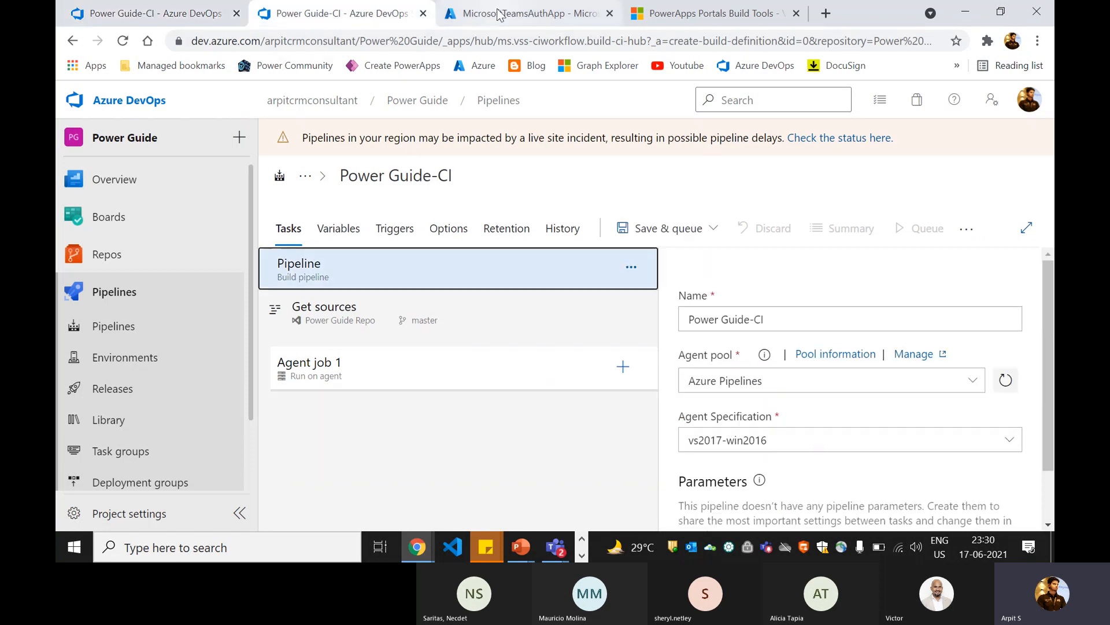
pyautogui.moveTo(498, 16); pyautogui.dragTo(499, 52)
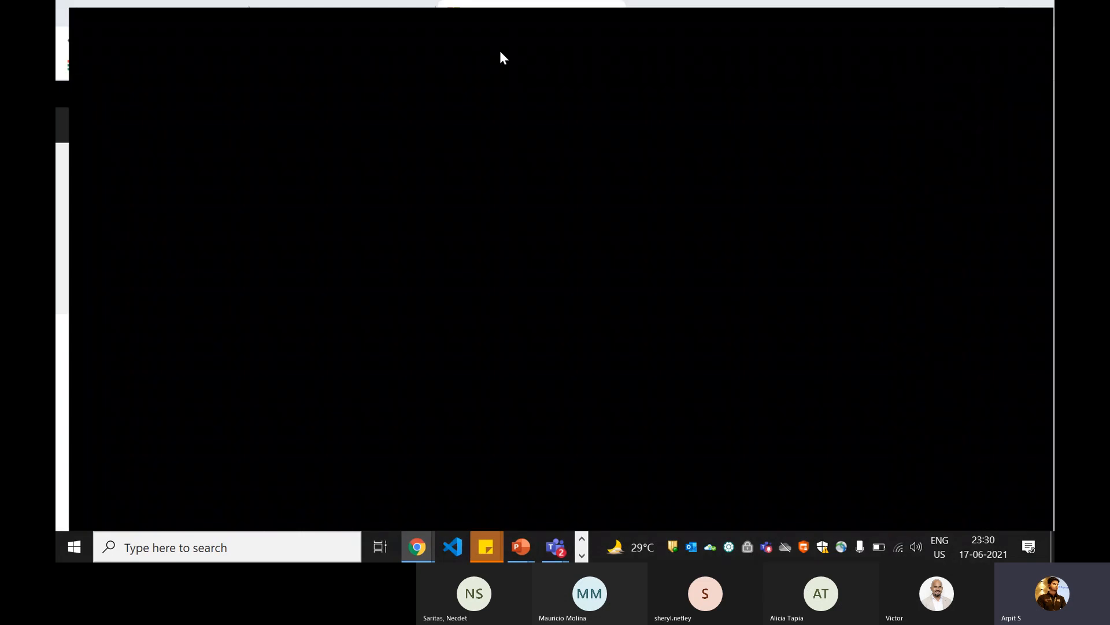
pyautogui.scroll(-2, 159, 431)
pyautogui.scroll(2, 173, 384)
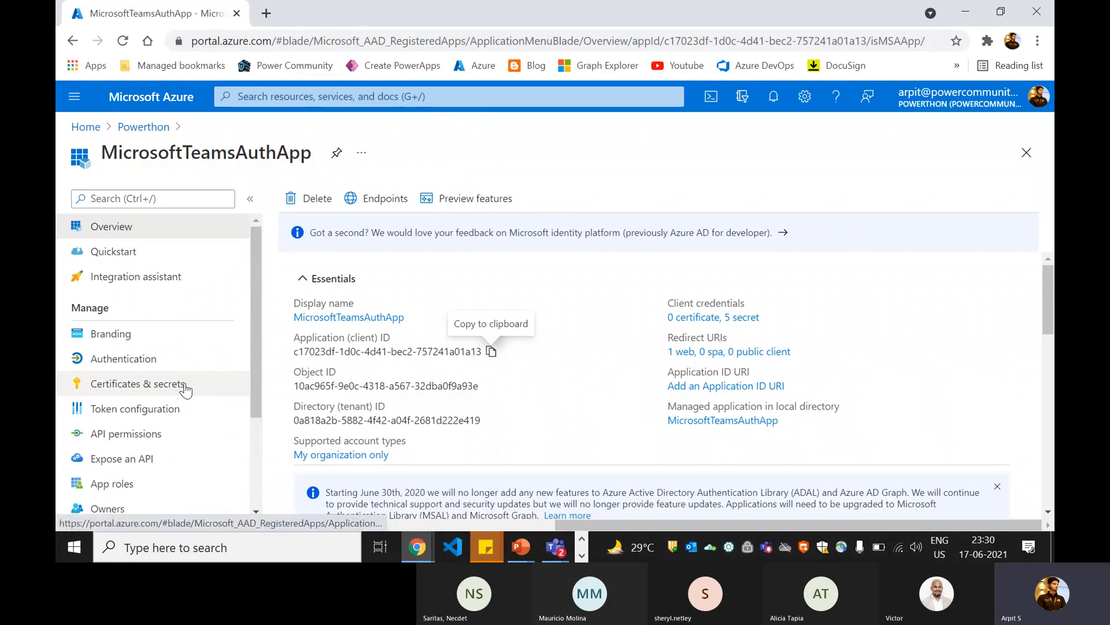
pyautogui.click(173, 383)
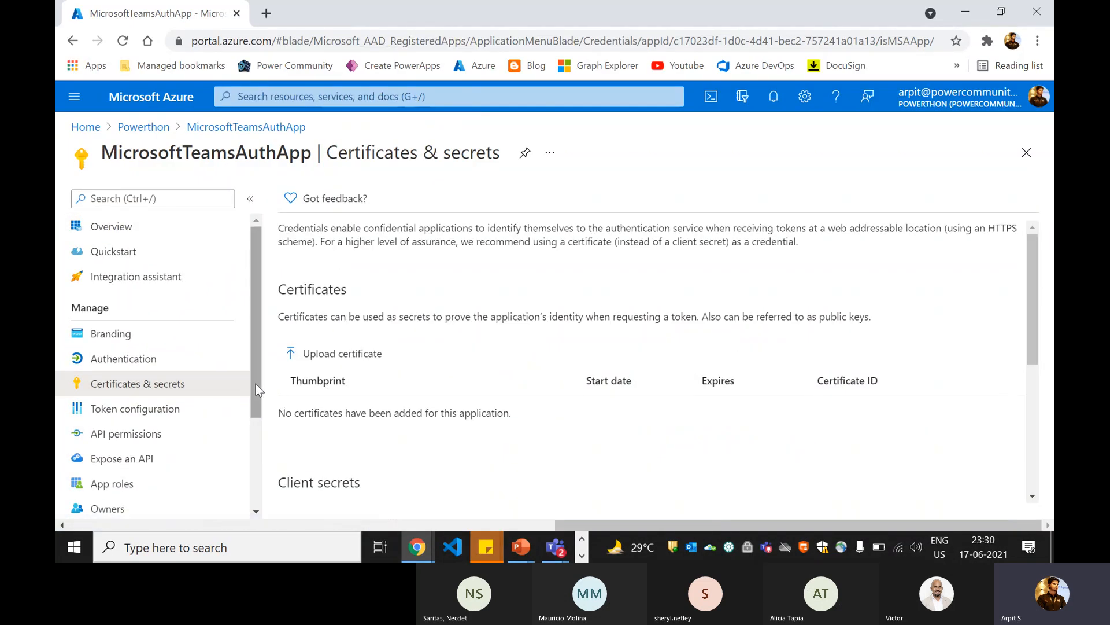
pyautogui.scroll(-4, 353, 411)
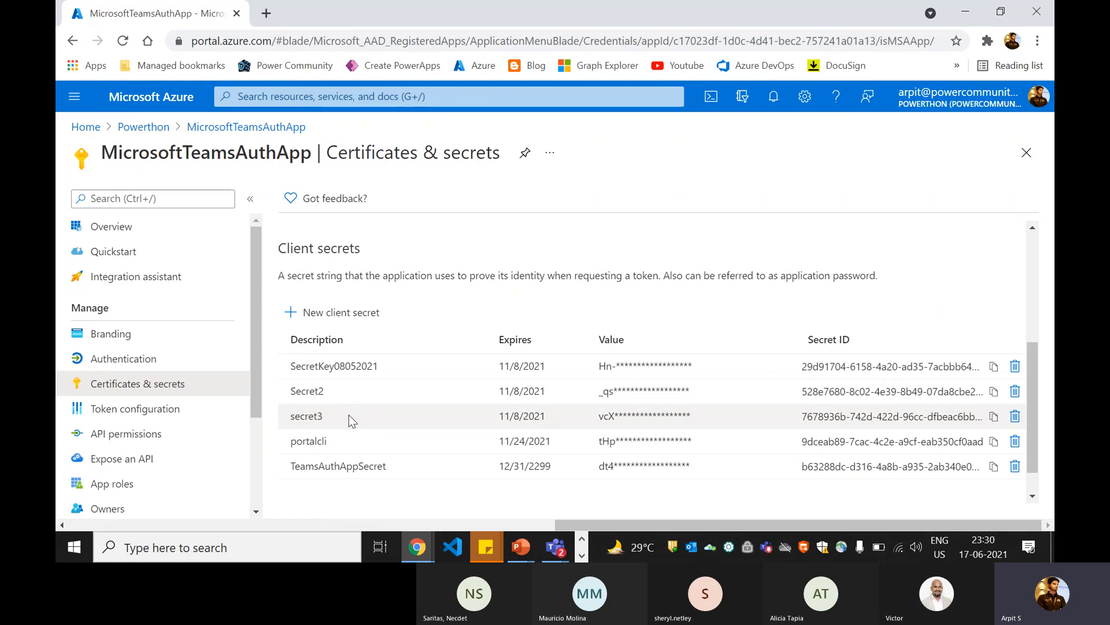
pyautogui.scroll(2, 349, 414)
# Step: Add a client secret with the description portalzerotothero that expires in 3 months
pyautogui.click(342, 399)
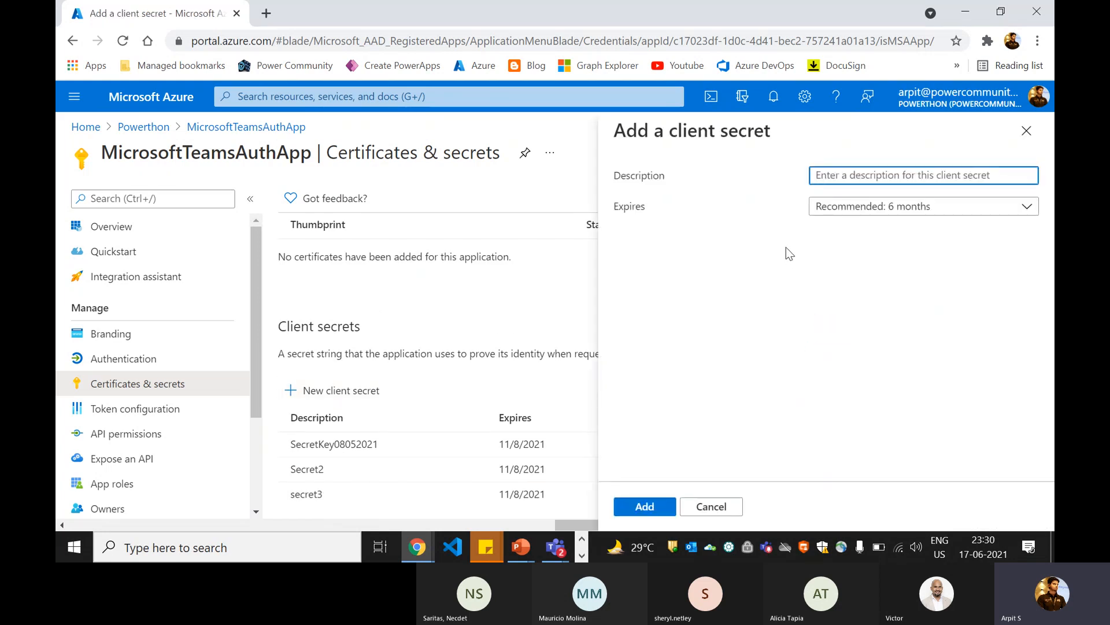
pyautogui.click(818, 175)
pyautogui.write('por')
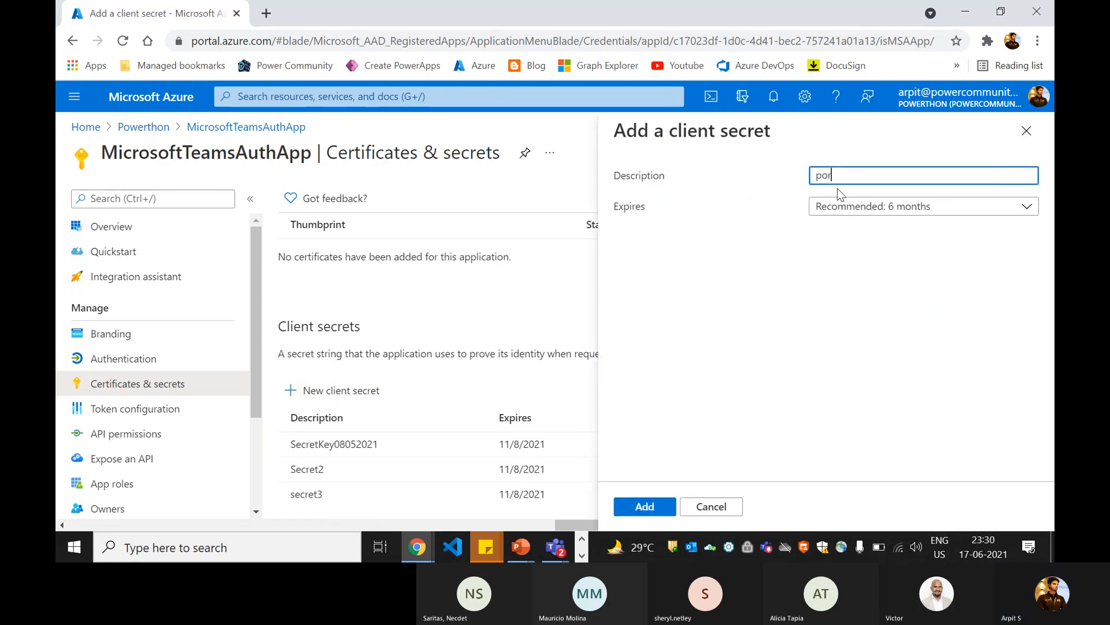
pyautogui.write('talzerotothero')
pyautogui.click(857, 284)
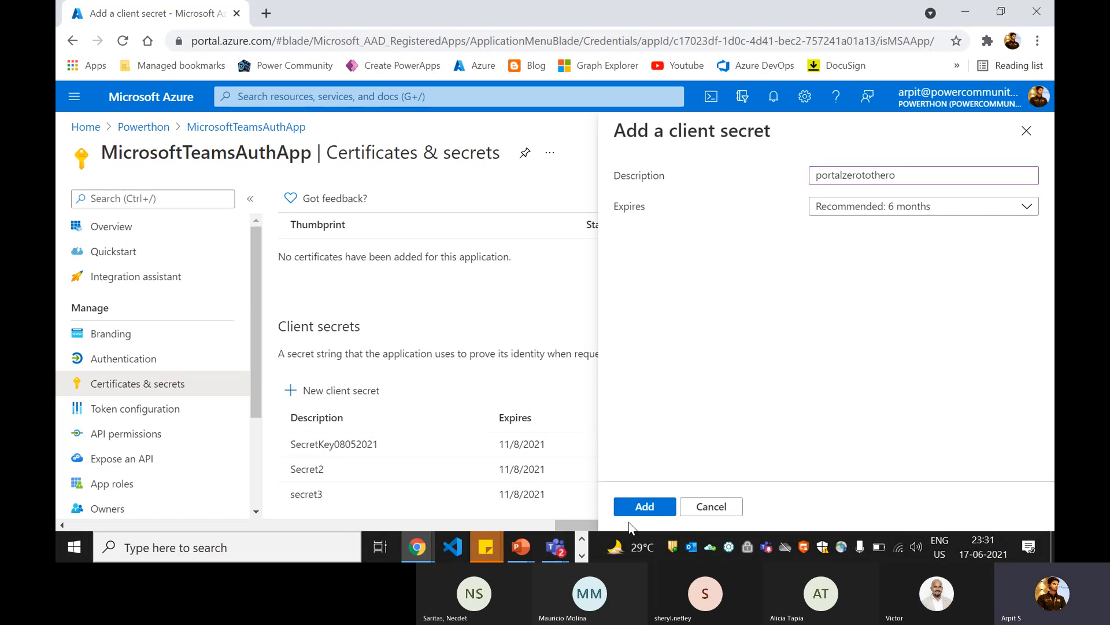
pyautogui.click(841, 208)
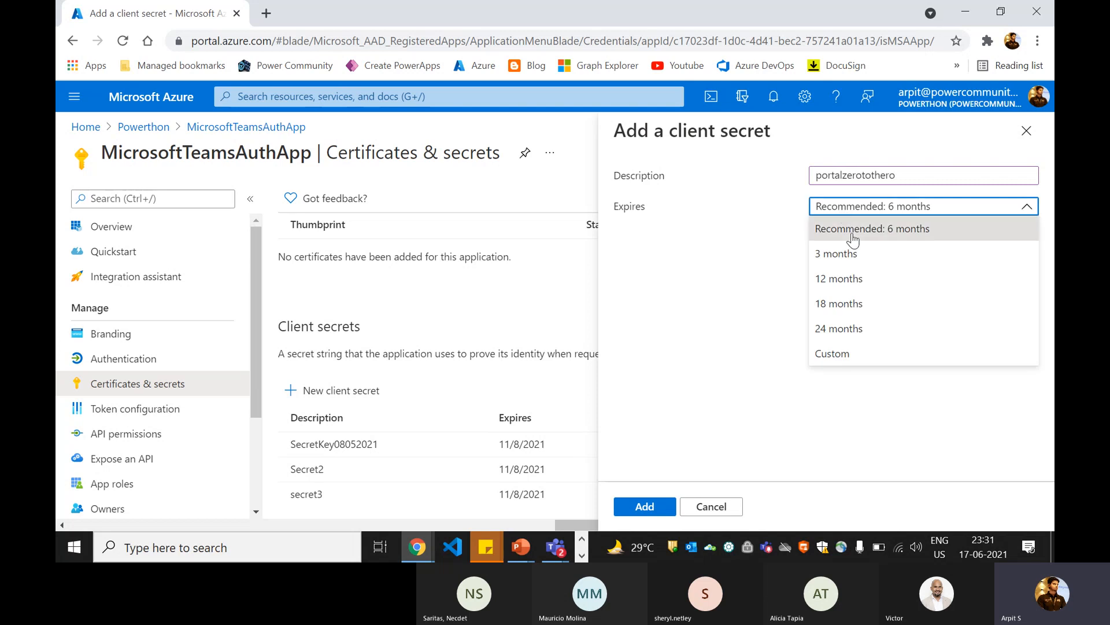
pyautogui.click(841, 253)
pyautogui.click(655, 506)
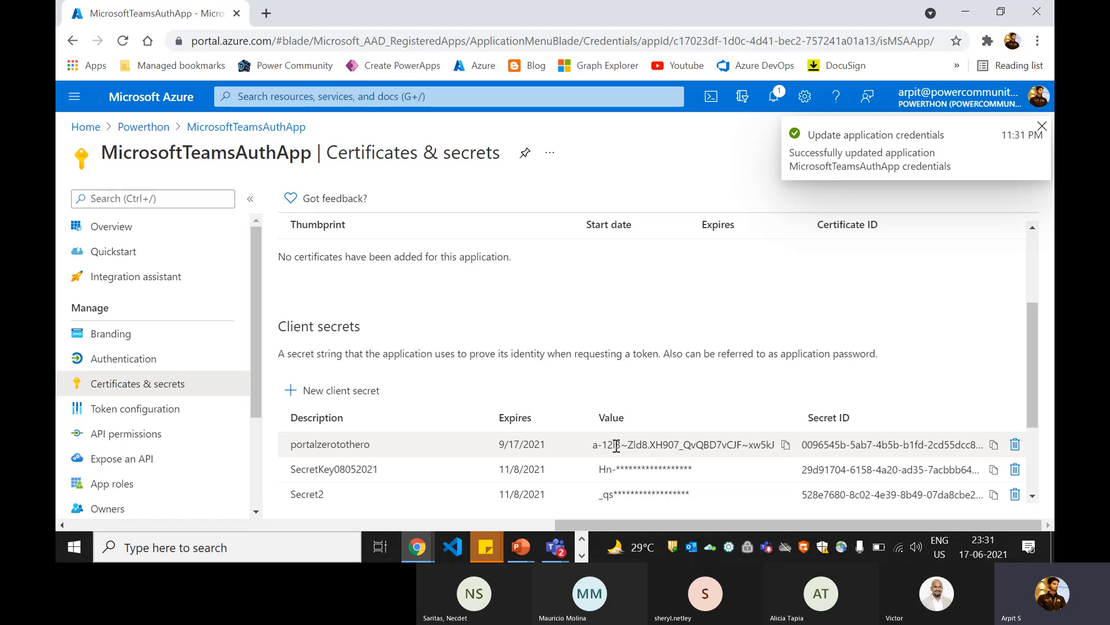
# Step: Copy the value of the portalzerotothero client secret and paste it as the export task's Client Secret
pyautogui.click(786, 445)
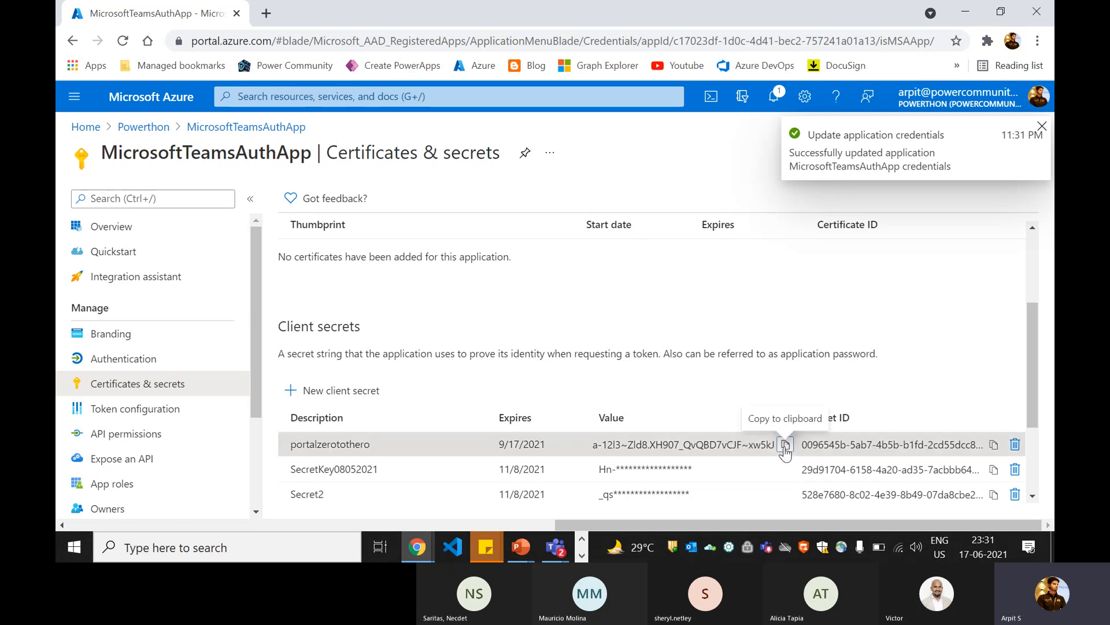
pyautogui.click(268, 14)
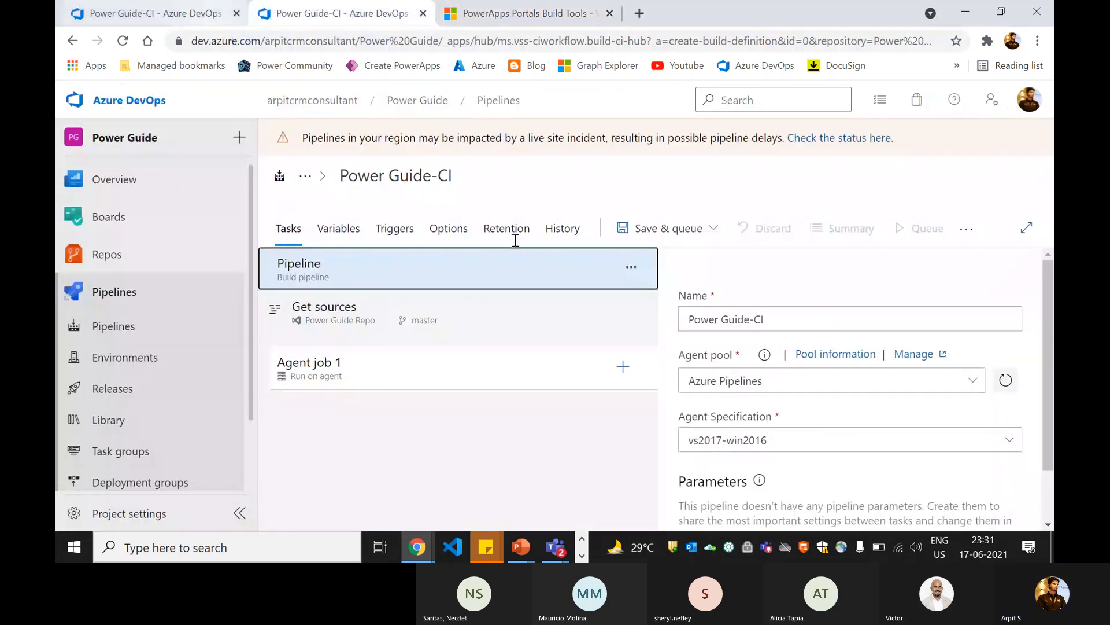
pyautogui.click(168, 14)
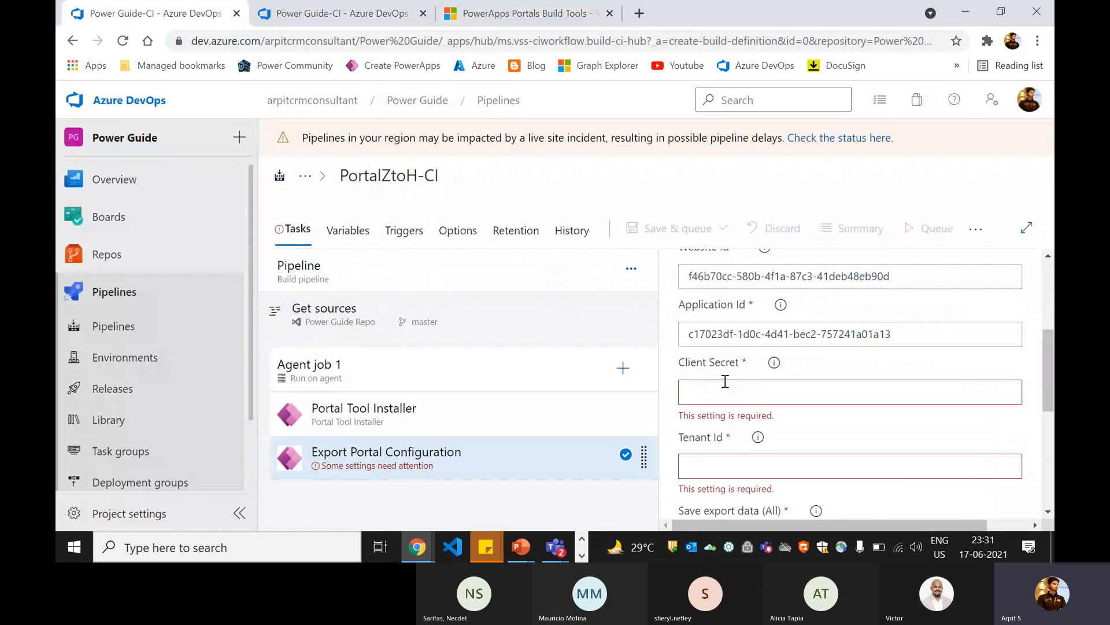
pyautogui.hotkey('ctrl', 'v')
# Step: Copy the Tenant ID from the Powerthon directory overview in Azure and paste it as the export task's Tenant Id
pyautogui.scroll(-2, 711, 375)
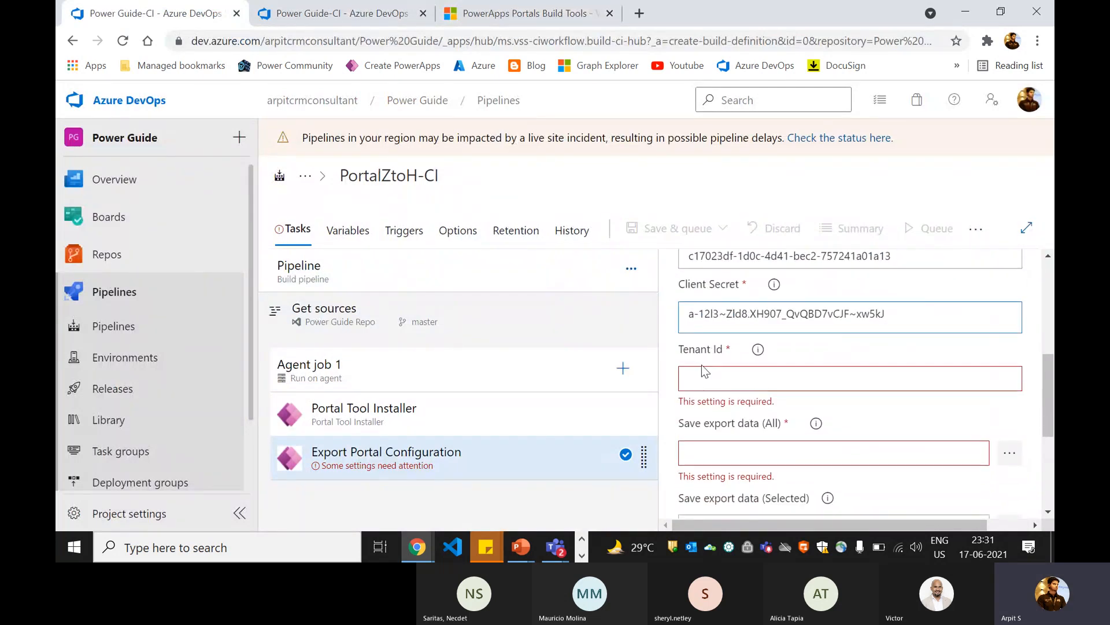
pyautogui.hotkey('alt', 'Tab')
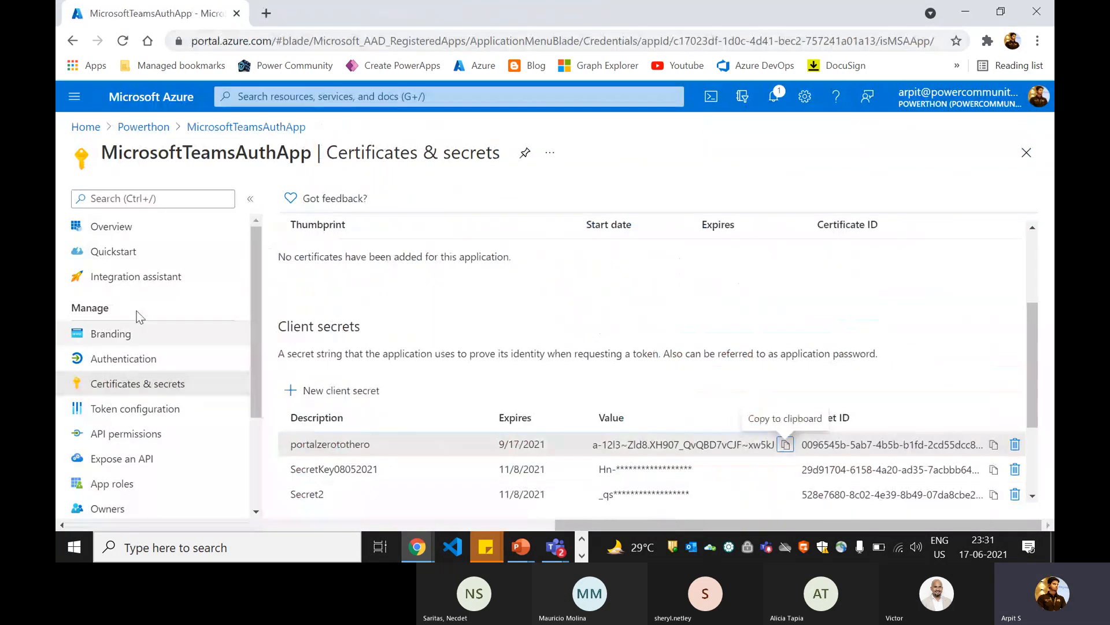
pyautogui.click(129, 231)
pyautogui.click(86, 127)
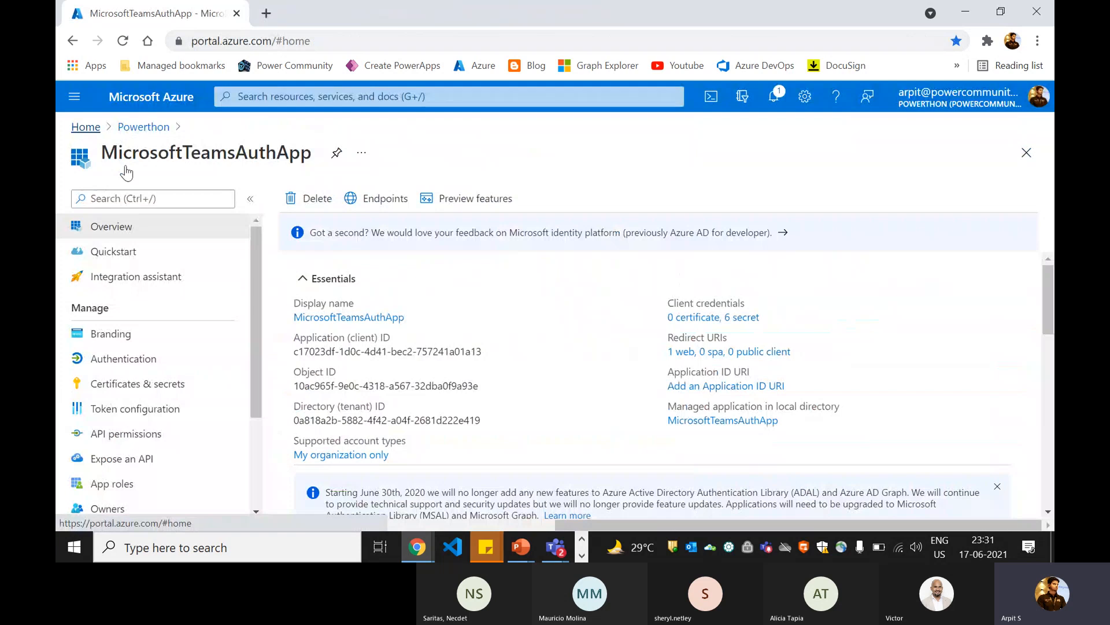
pyautogui.scroll(-2, 276, 257)
pyautogui.click(456, 380)
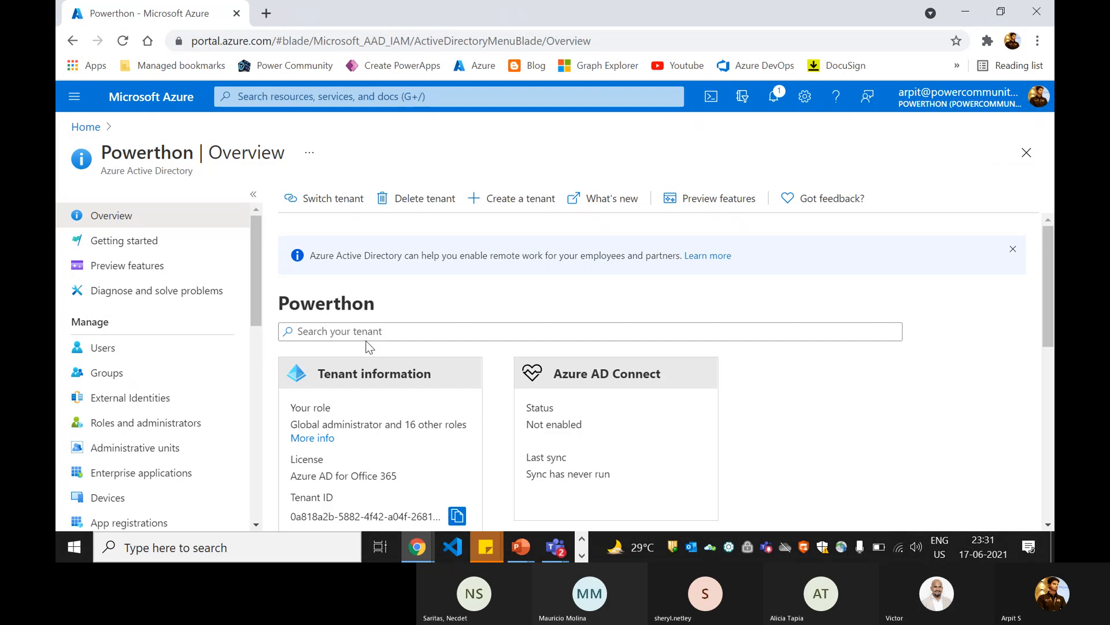
pyautogui.click(457, 516)
pyautogui.hotkey('alt', 'Tab')
pyautogui.click(732, 379)
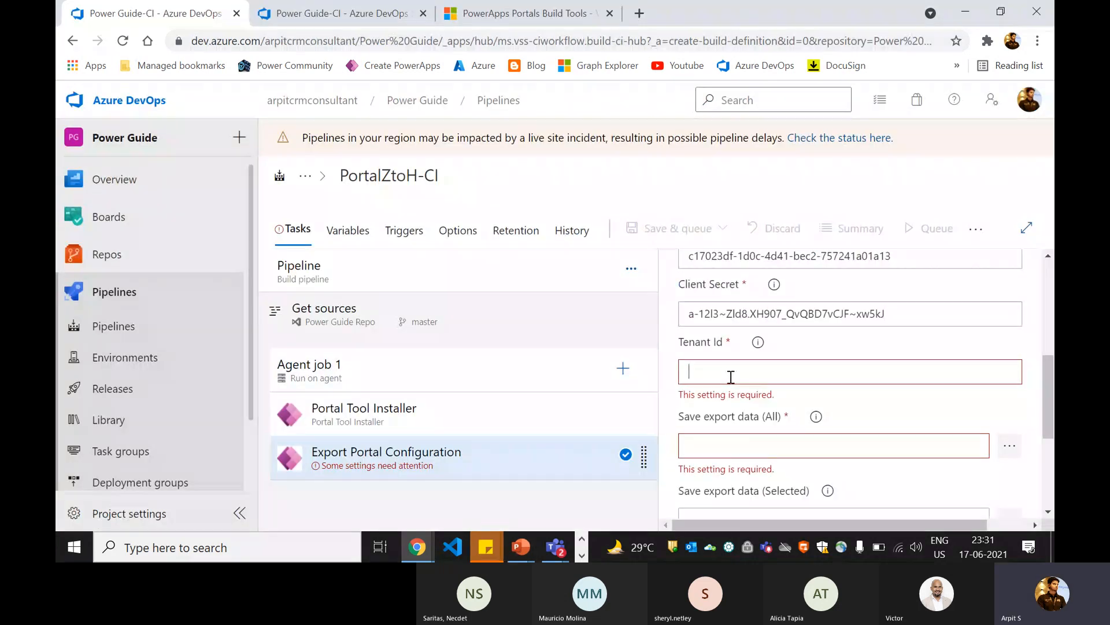
pyautogui.hotkey('ctrl', 'v')
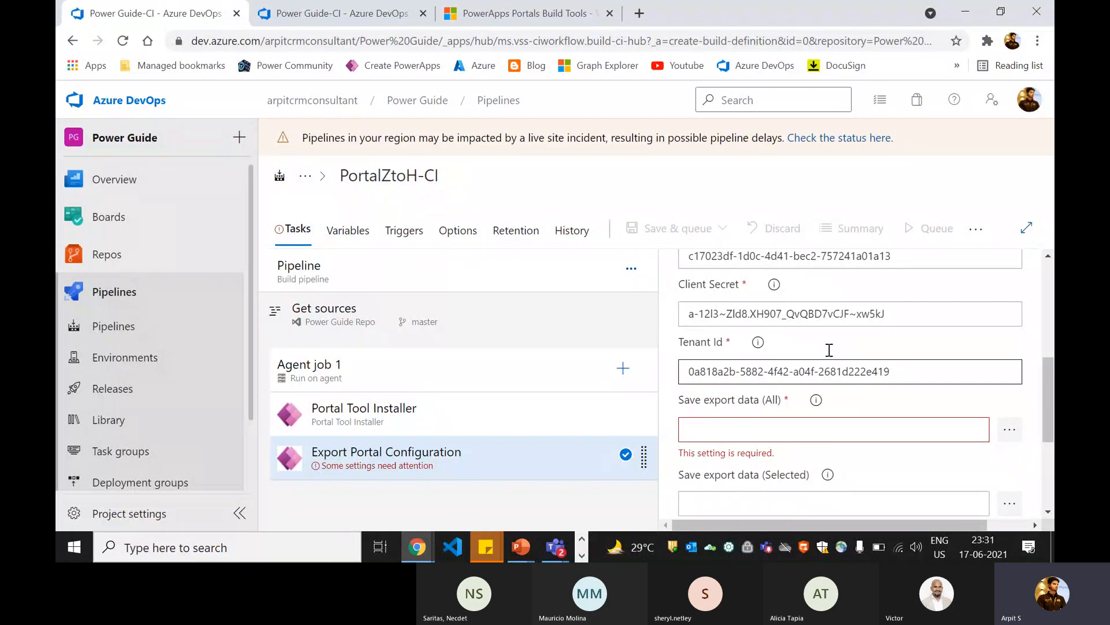
# Step: Examine the export task's Save export data (All) and Save export data (Selected) settings, including the help for the All path
pyautogui.scroll(2, 803, 356)
pyautogui.scroll(-2, 801, 347)
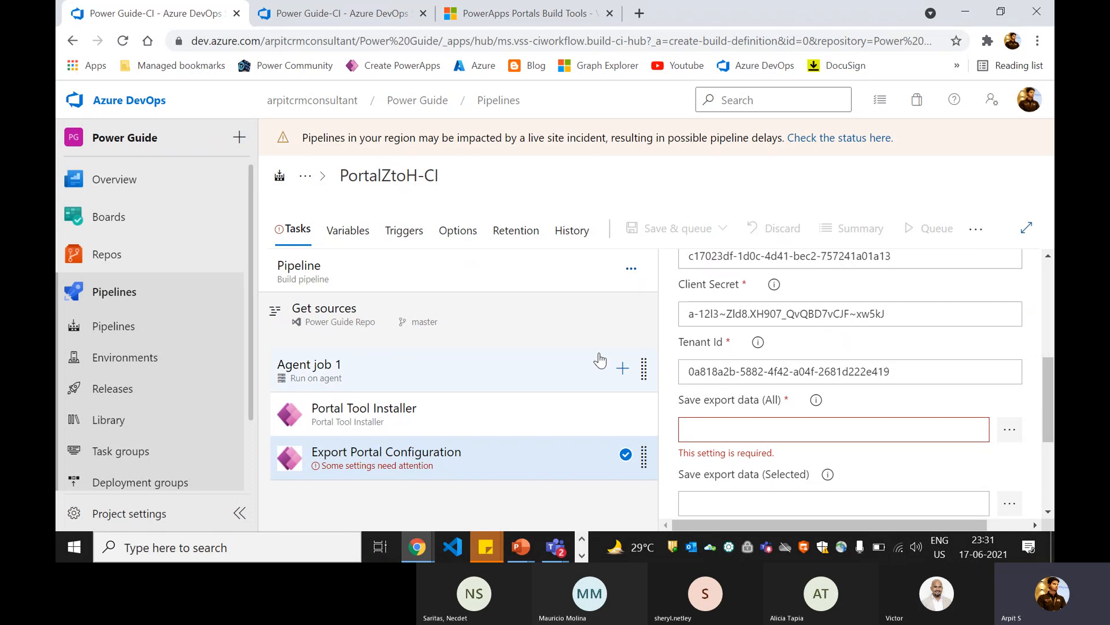
pyautogui.click(726, 371)
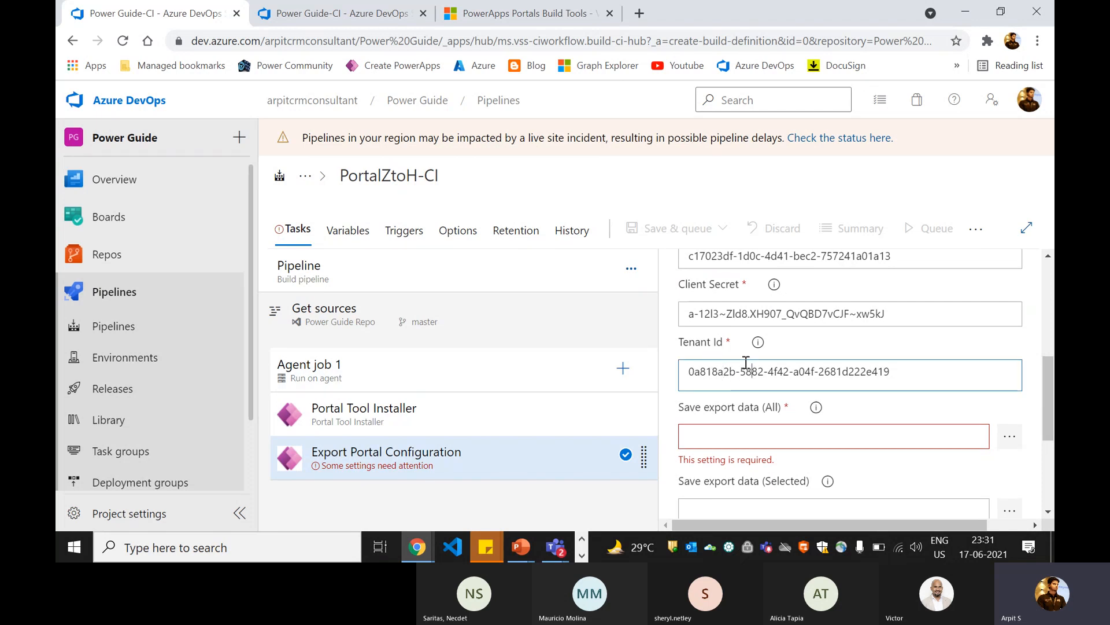
pyautogui.click(746, 363)
pyautogui.scroll(-3, 762, 367)
pyautogui.scroll(1, 758, 360)
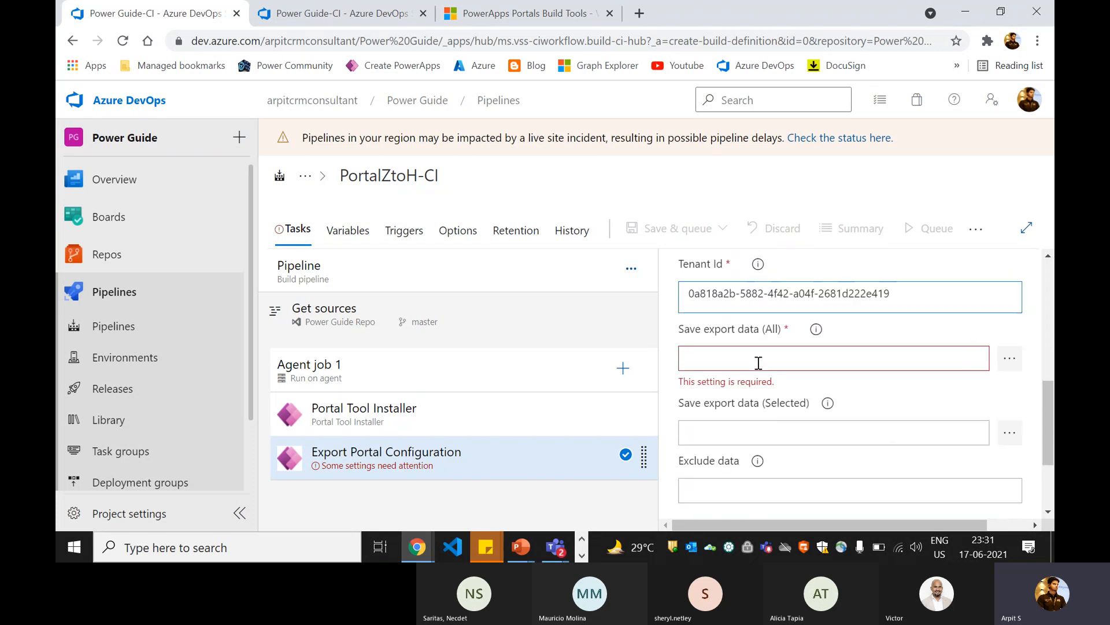
pyautogui.click(728, 352)
pyautogui.moveTo(693, 327); pyautogui.dragTo(782, 328)
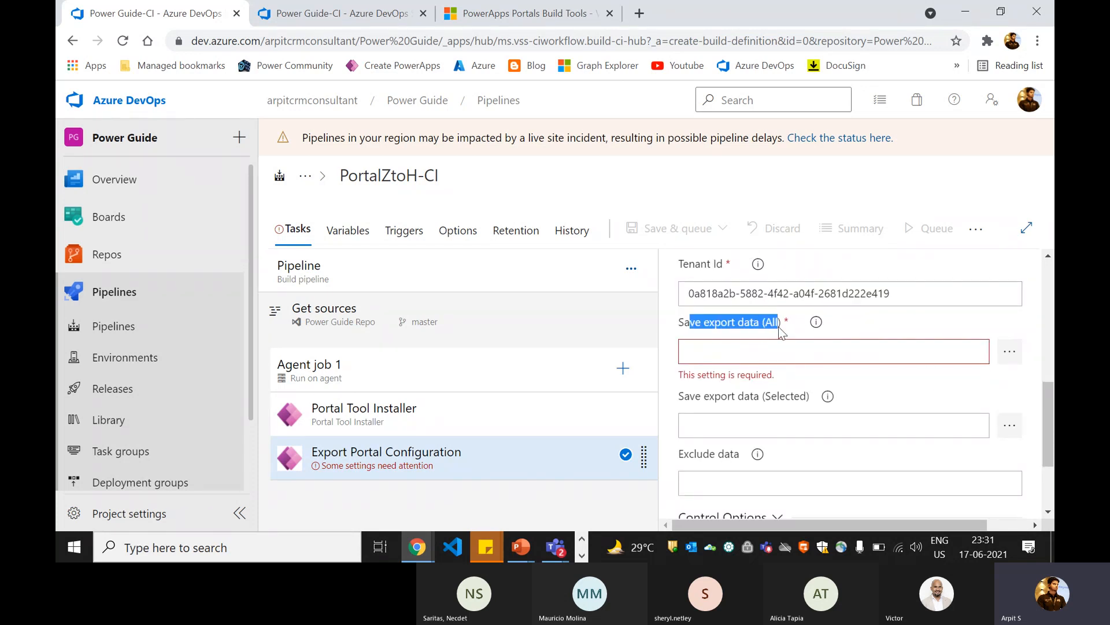
pyautogui.click(782, 327)
pyautogui.moveTo(681, 401); pyautogui.dragTo(801, 403)
pyautogui.click(815, 324)
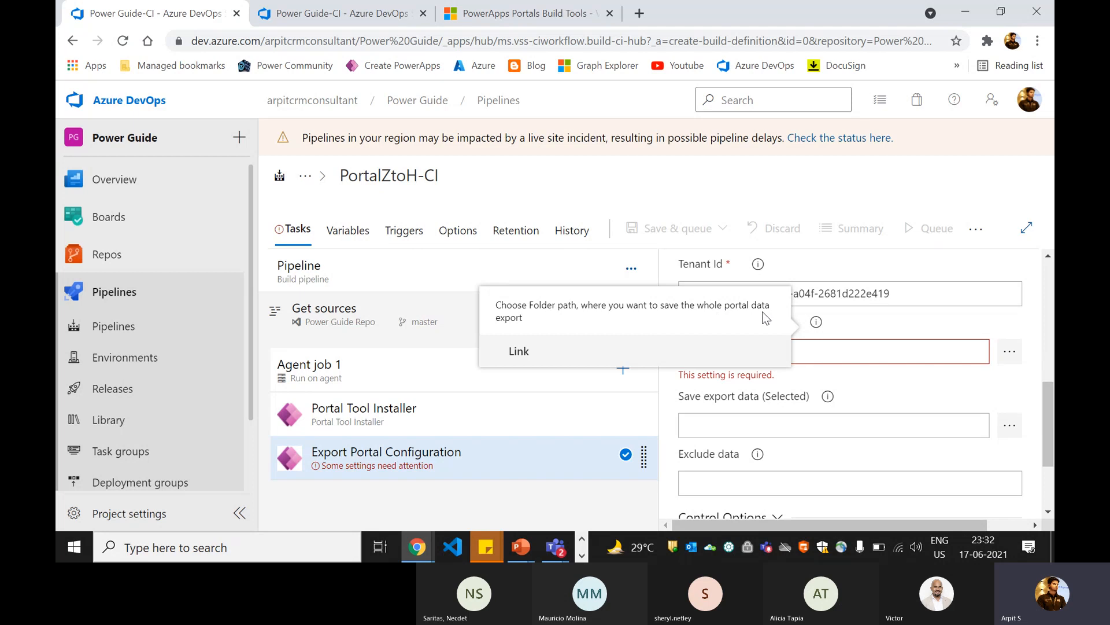
pyautogui.click(819, 322)
# Step: Set the export task's Save export data (All) path to the repository folder Portal-Solution/Portal-Source
pyautogui.click(1009, 351)
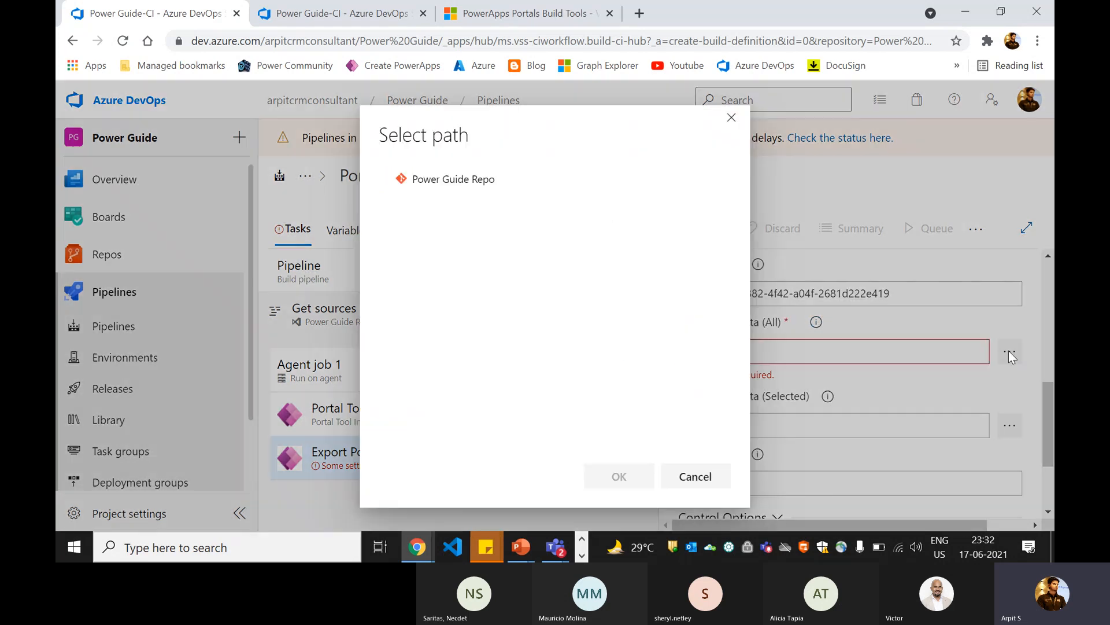
pyautogui.click(398, 226)
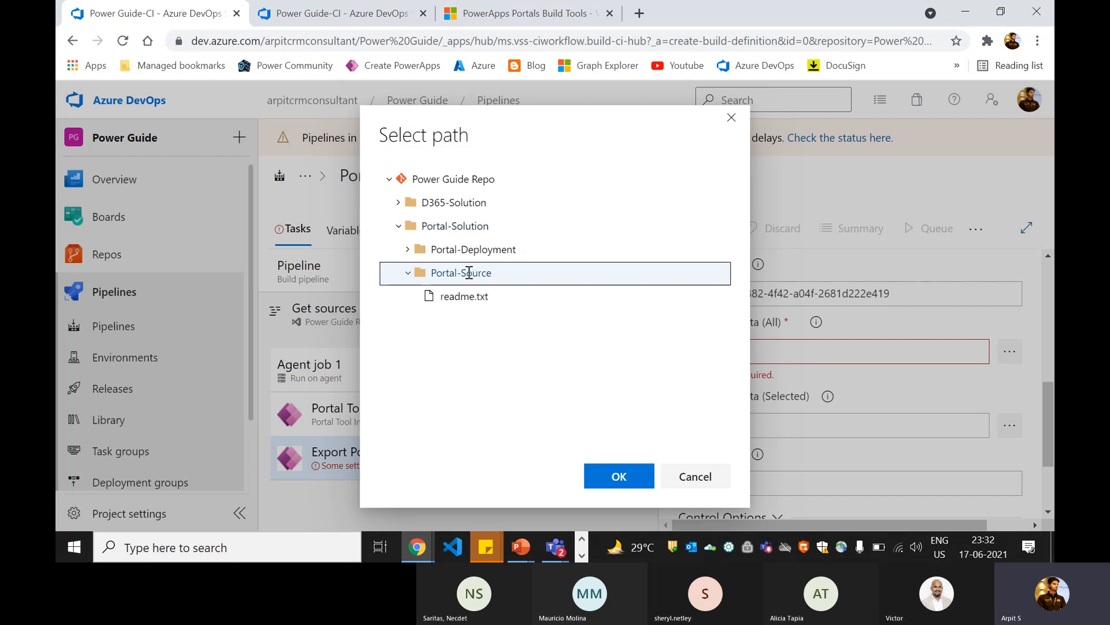
pyautogui.click(622, 476)
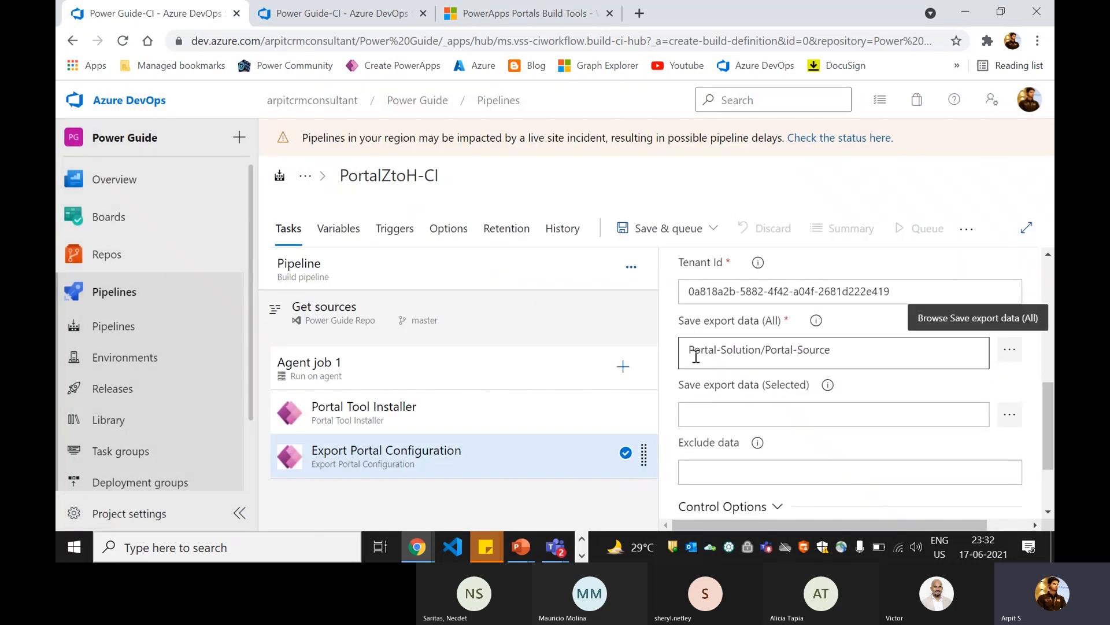
pyautogui.moveTo(689, 351); pyautogui.dragTo(839, 350)
pyautogui.click(845, 353)
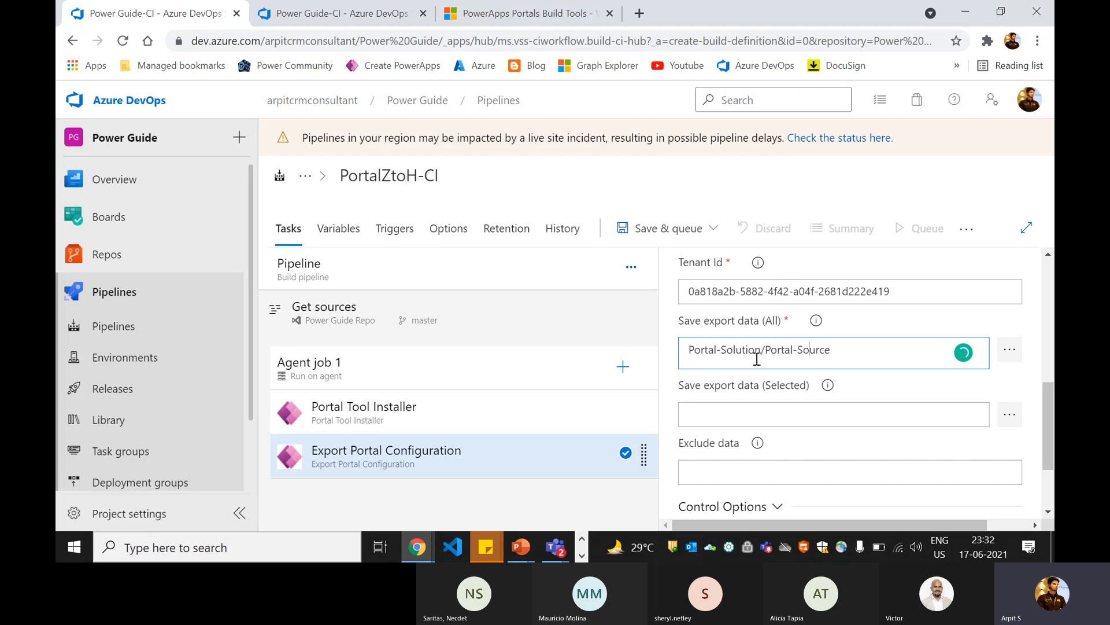
pyautogui.moveTo(733, 355); pyautogui.dragTo(838, 352)
pyautogui.click(867, 351)
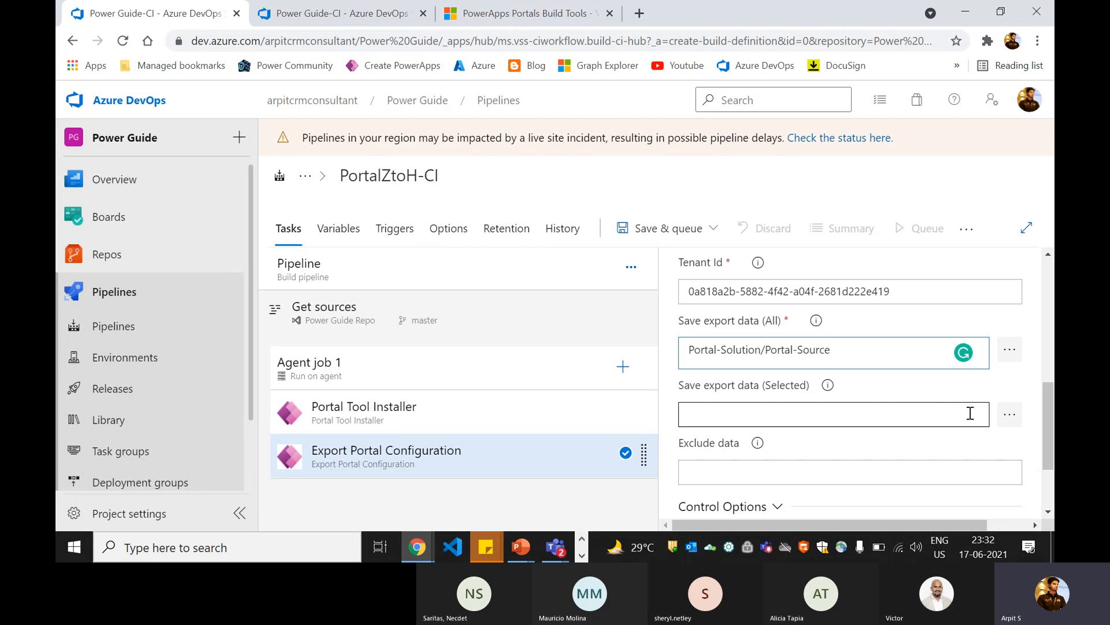
# Step: Read the Save export data (Selected) help and set that path to the repository folder Portal-Solution/Portal-Deployment
pyautogui.click(779, 390)
pyautogui.doubleClick(795, 378)
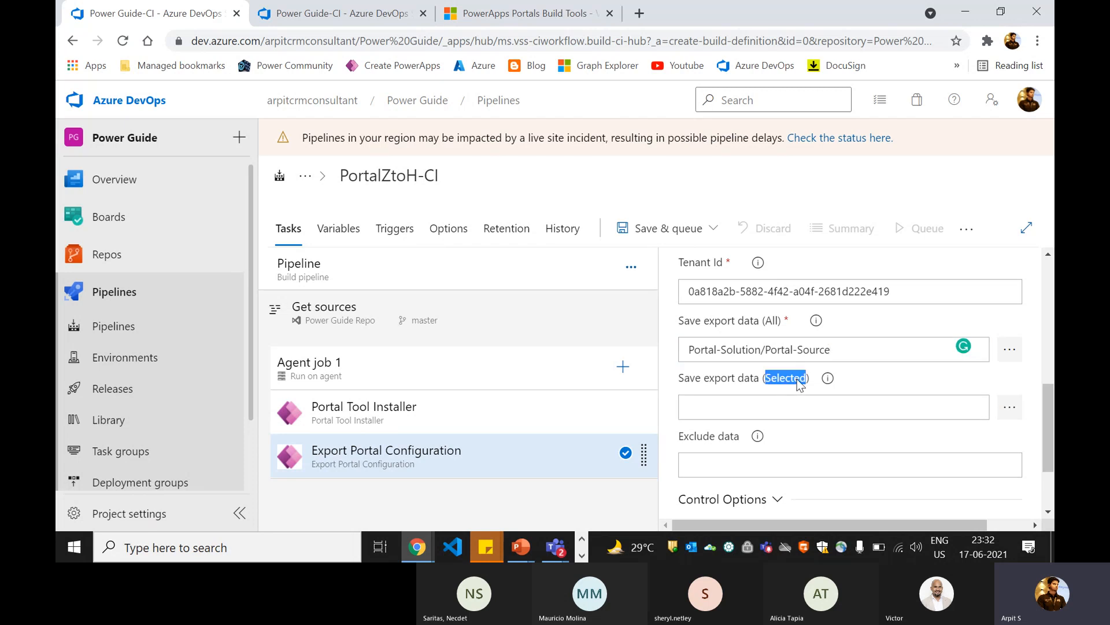
pyautogui.click(826, 381)
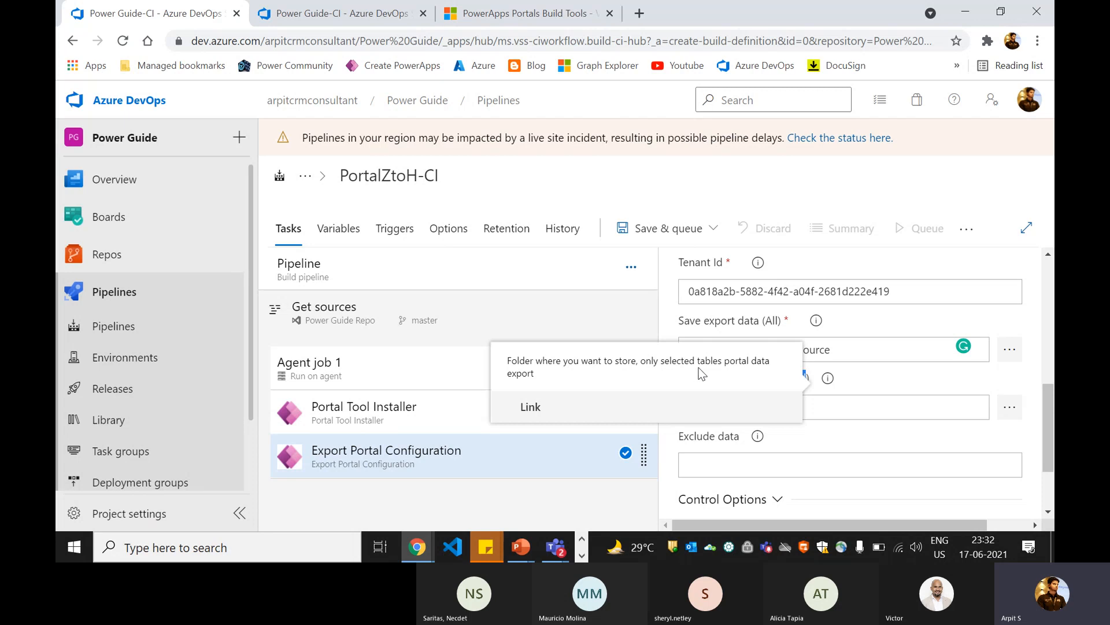
pyautogui.click(828, 378)
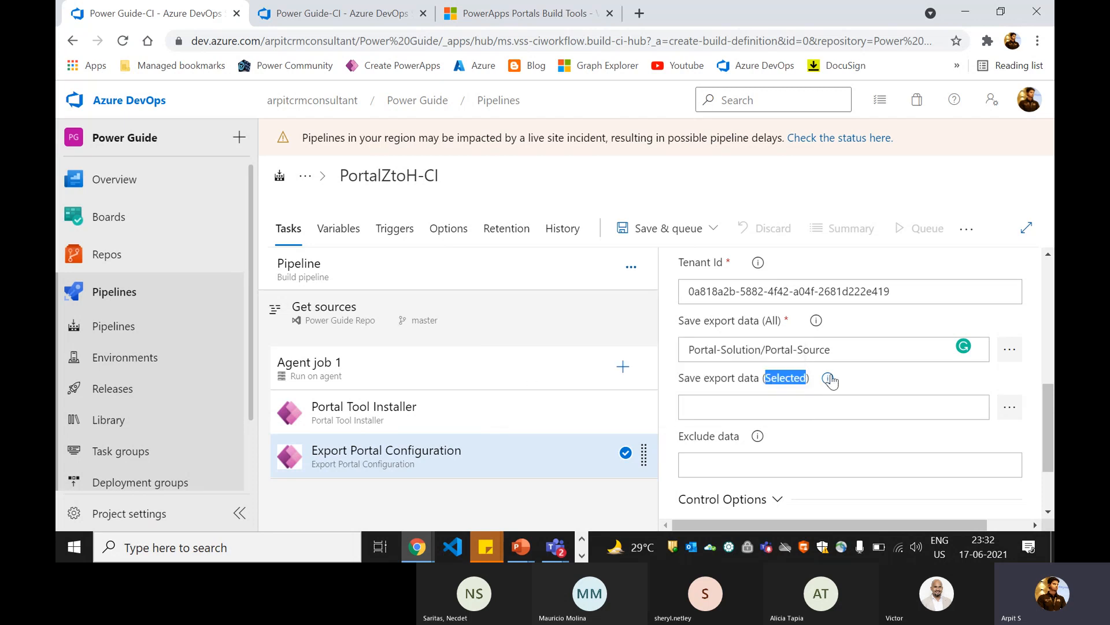
pyautogui.click(1010, 407)
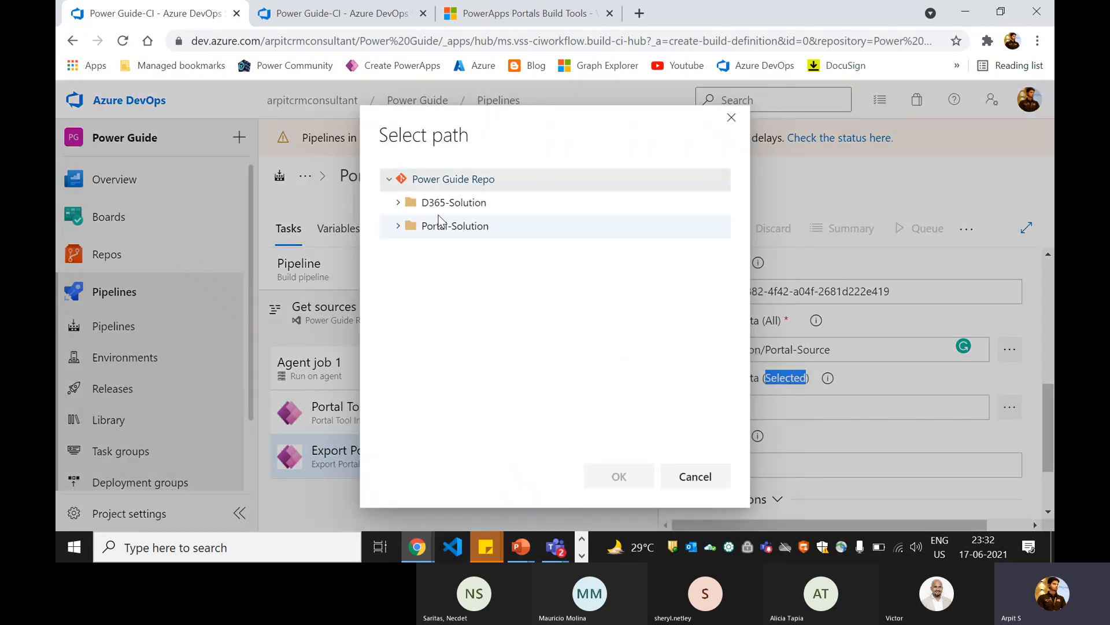
pyautogui.click(401, 224)
pyautogui.click(457, 250)
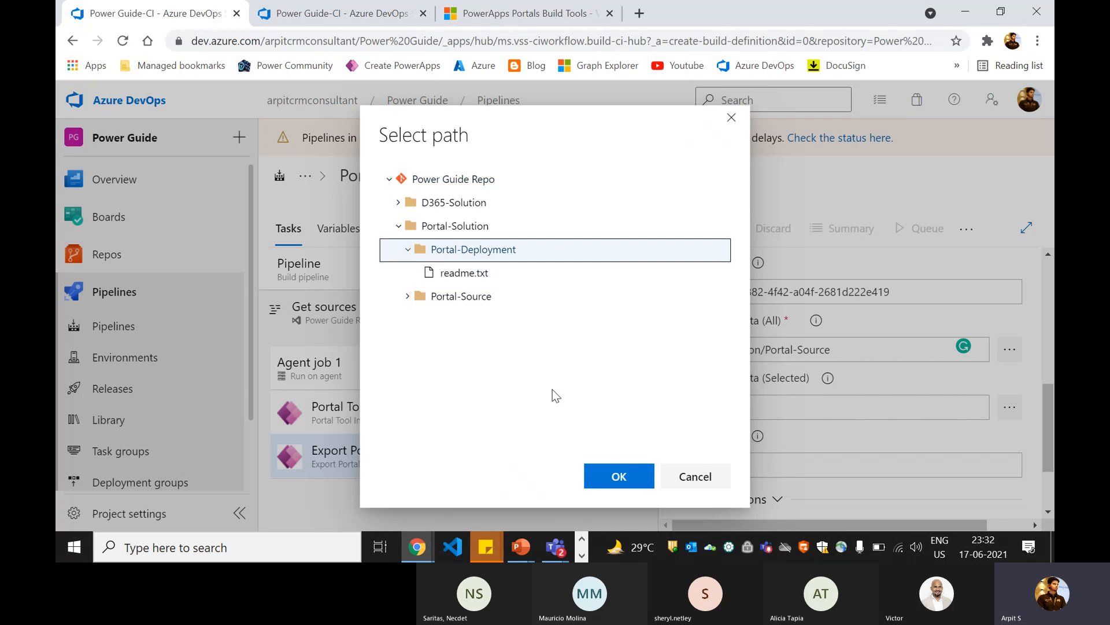
pyautogui.click(617, 474)
# Step: Examine the help for the export task's Exclude data setting, including the expected comma-separated syntax
pyautogui.scroll(-2, 761, 442)
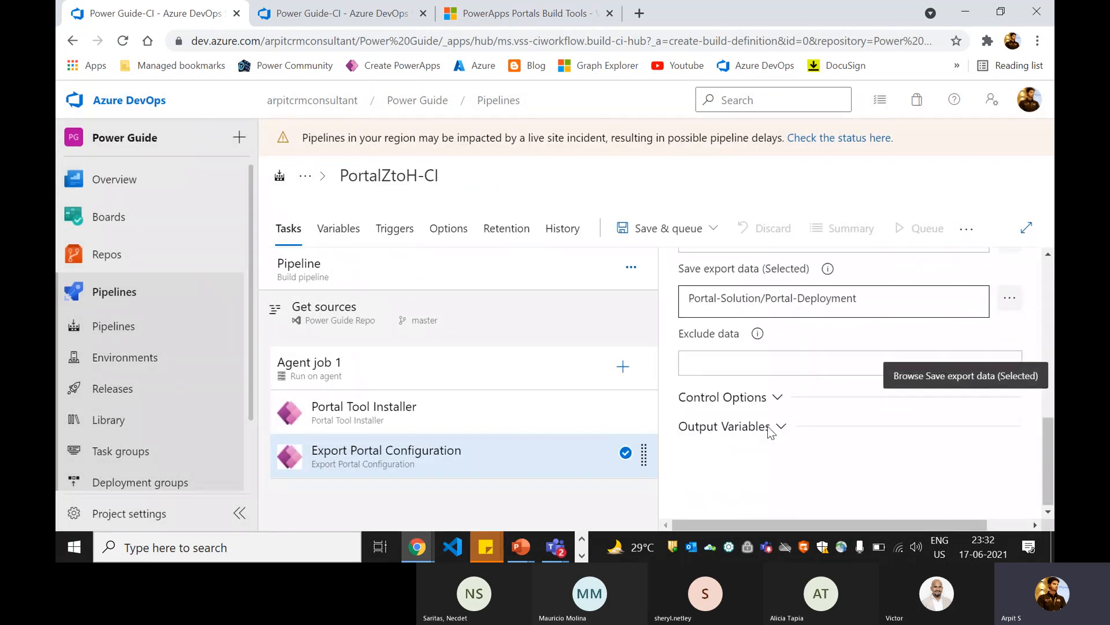
pyautogui.click(705, 333)
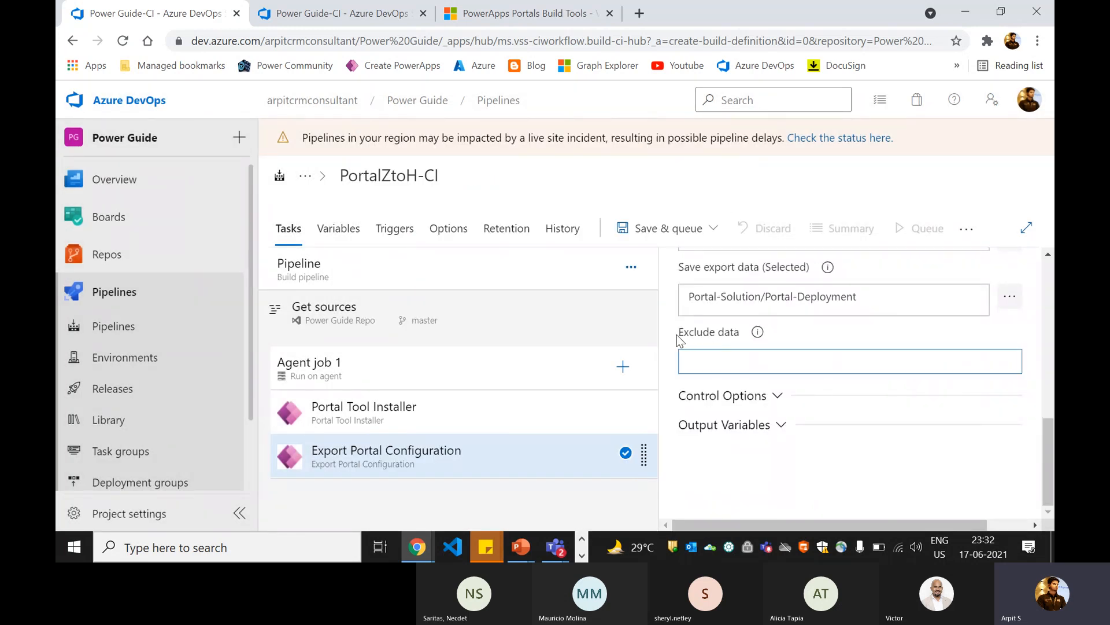
pyautogui.moveTo(677, 335); pyautogui.dragTo(738, 331)
pyautogui.click(800, 331)
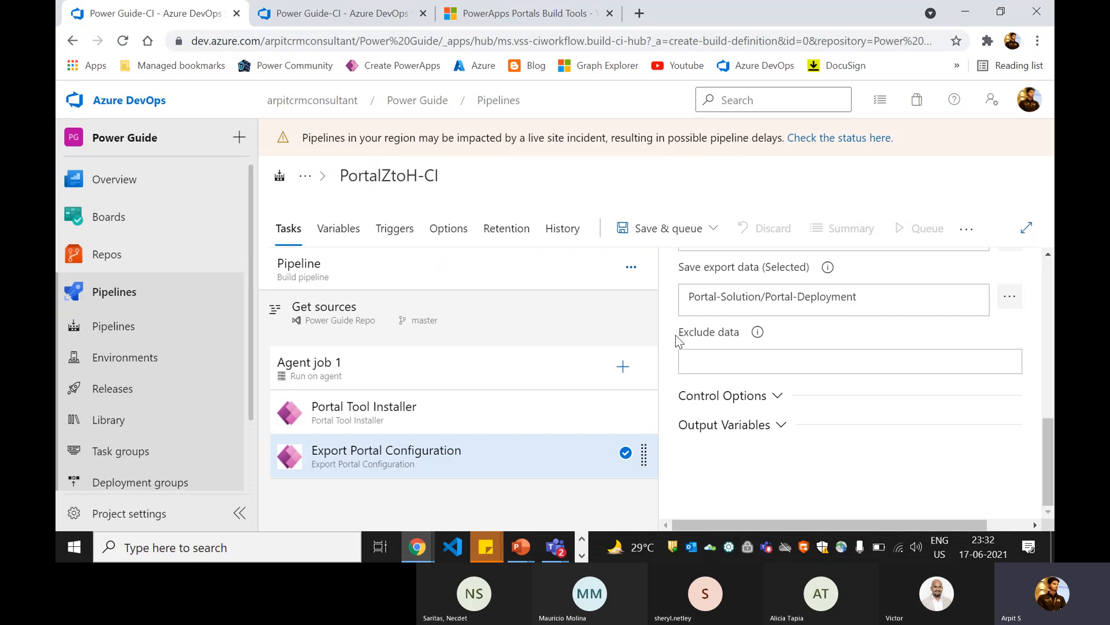
pyautogui.click(757, 332)
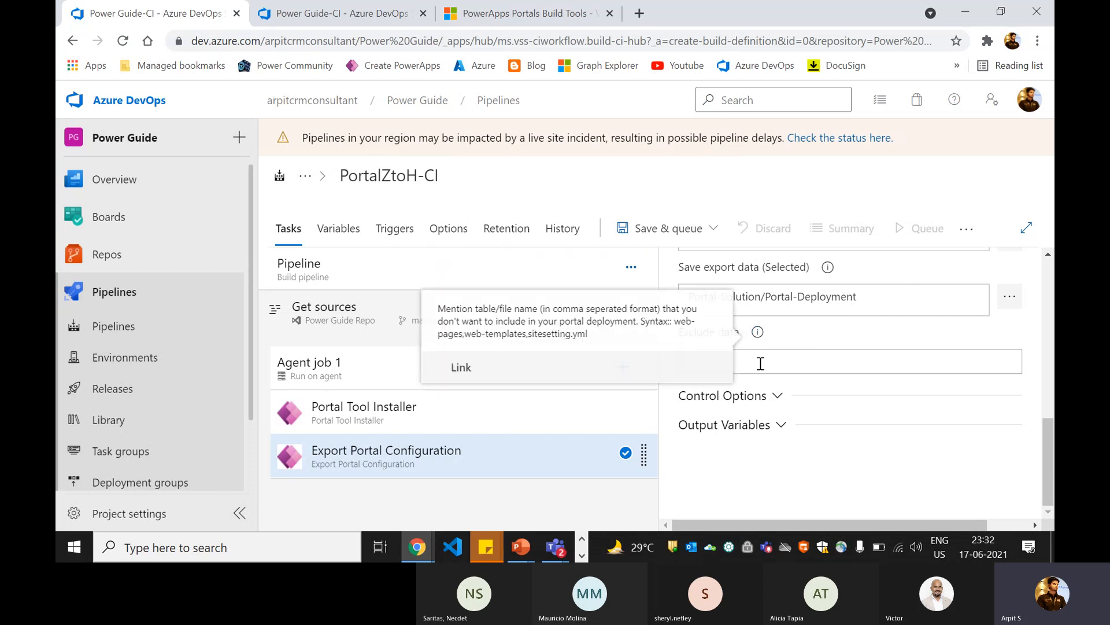
pyautogui.moveTo(439, 311); pyautogui.dragTo(658, 318)
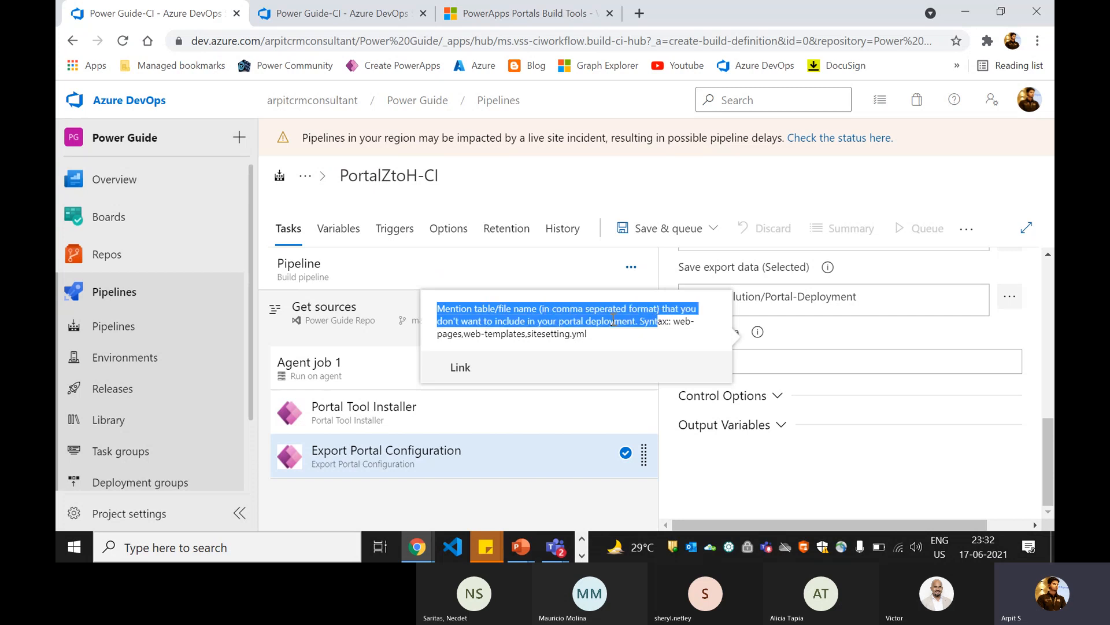
pyautogui.click(507, 326)
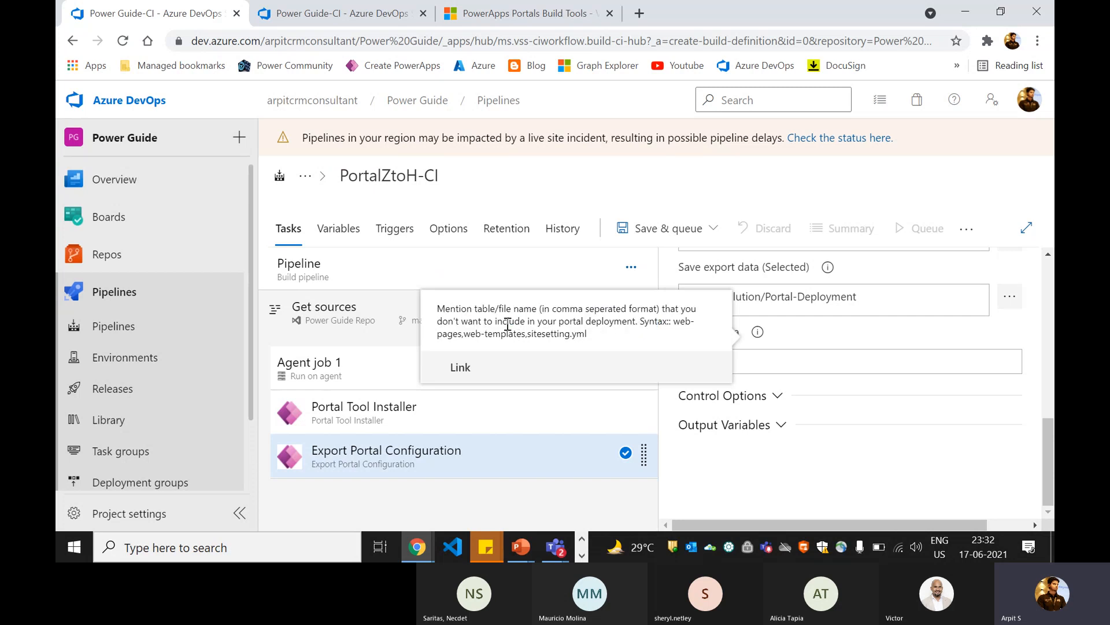
pyautogui.doubleClick(606, 324)
pyautogui.click(681, 334)
# Step: Copy the sample syntax from the help into Exclude data, entering "web-pages,web-templates,sitesetting.yml" with the quotation marks
pyautogui.moveTo(685, 327); pyautogui.dragTo(599, 340)
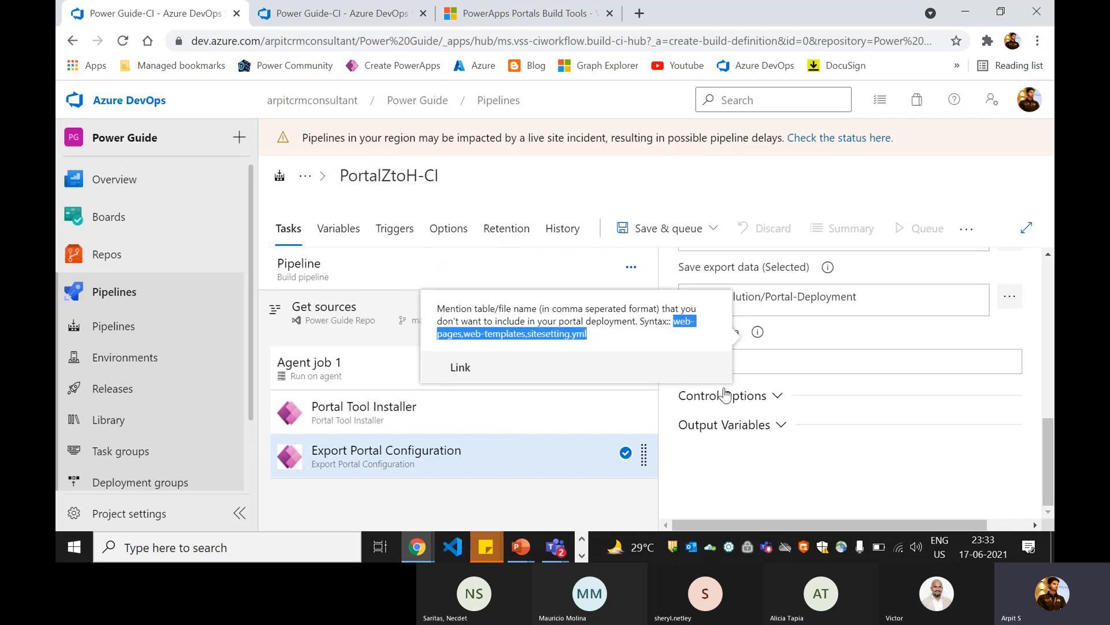
pyautogui.click(770, 363)
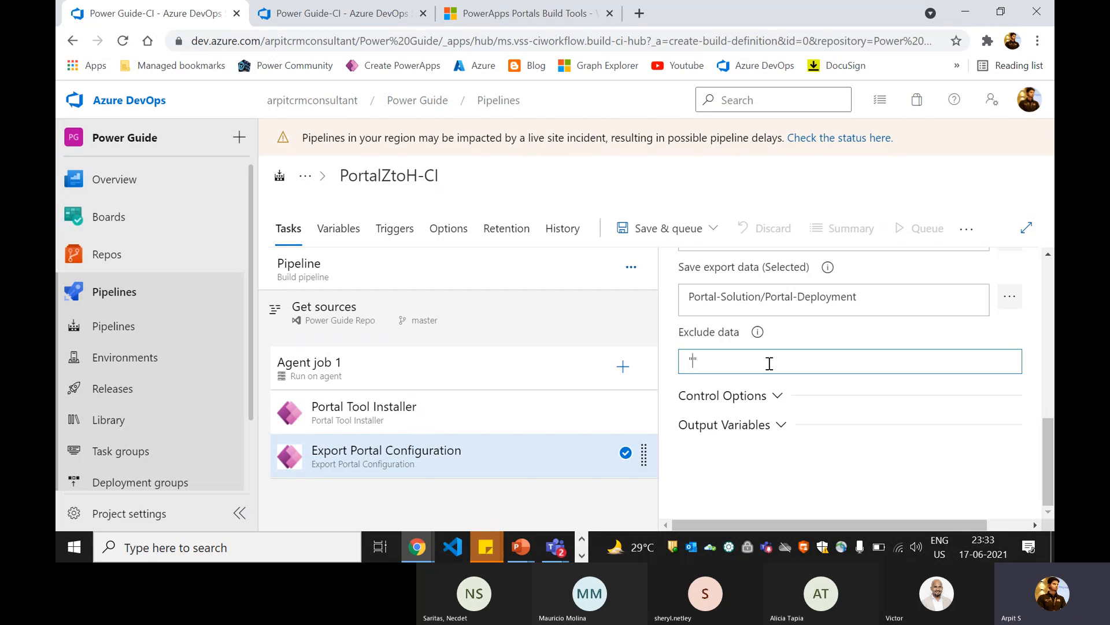
pyautogui.hotkey('ctrl', 'v')
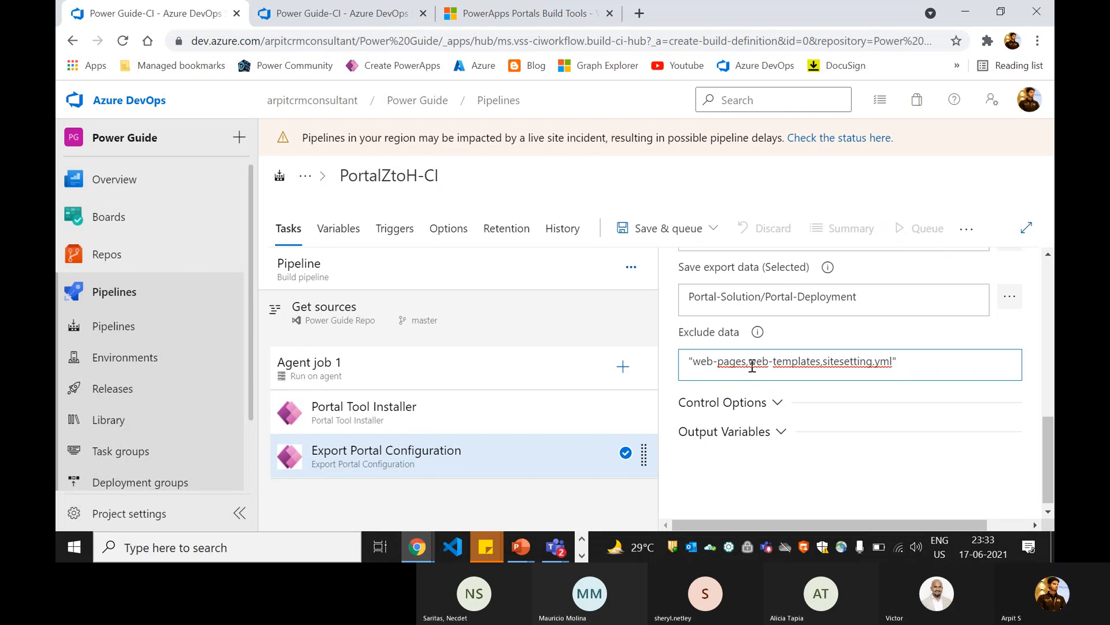
pyautogui.click(918, 361)
pyautogui.moveTo(756, 361); pyautogui.dragTo(910, 361)
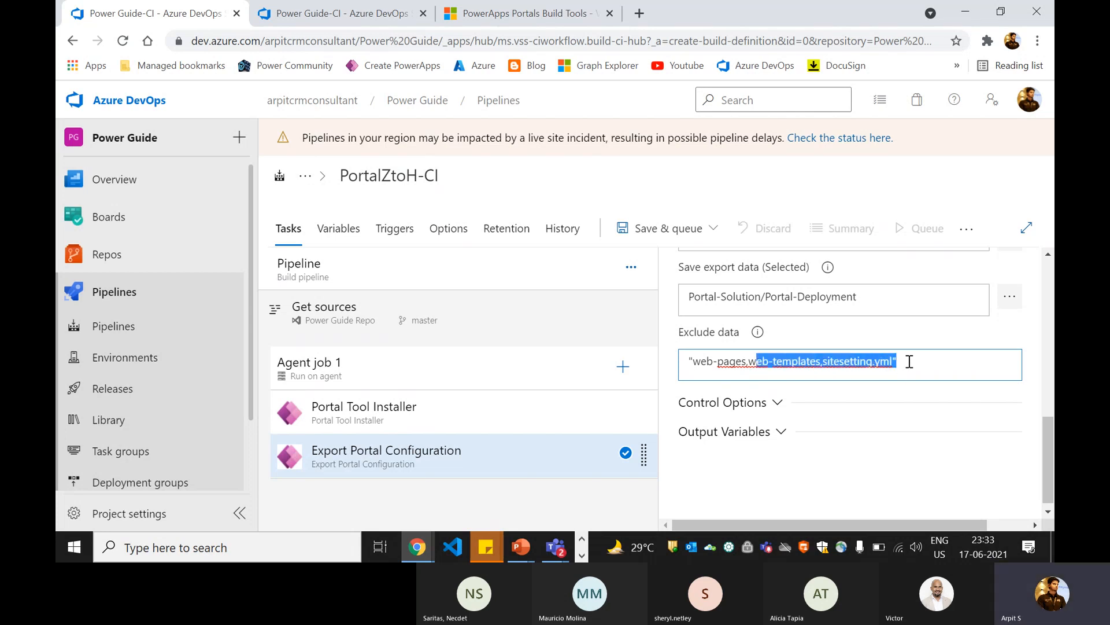
pyautogui.click(755, 447)
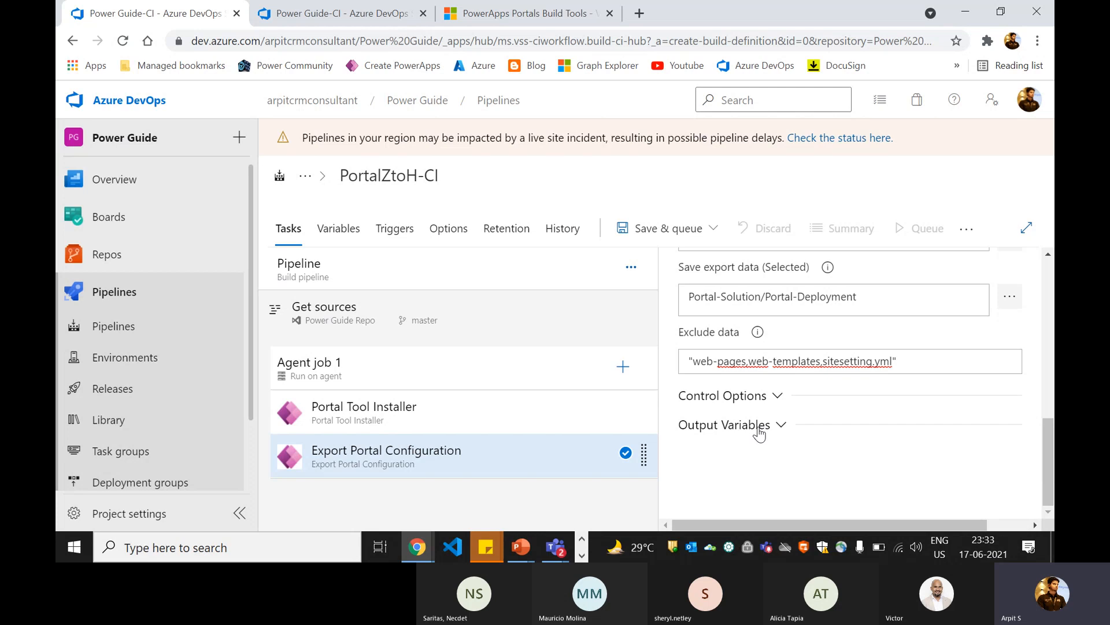
# Step: Set the Reference name in the export task's Output Variables to portal
pyautogui.click(757, 428)
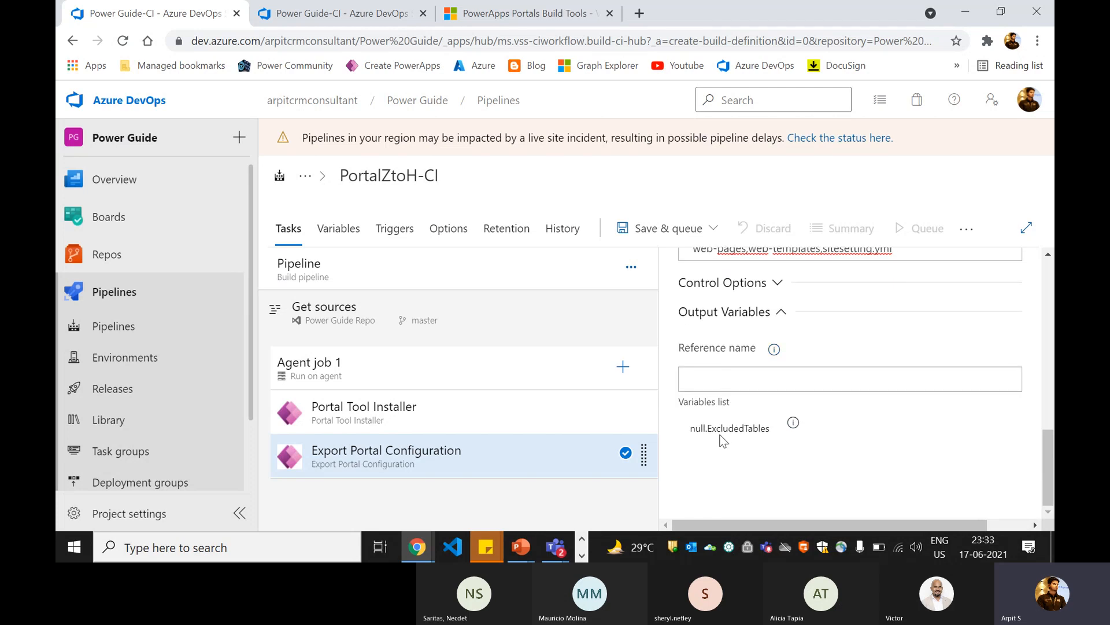
pyautogui.click(730, 374)
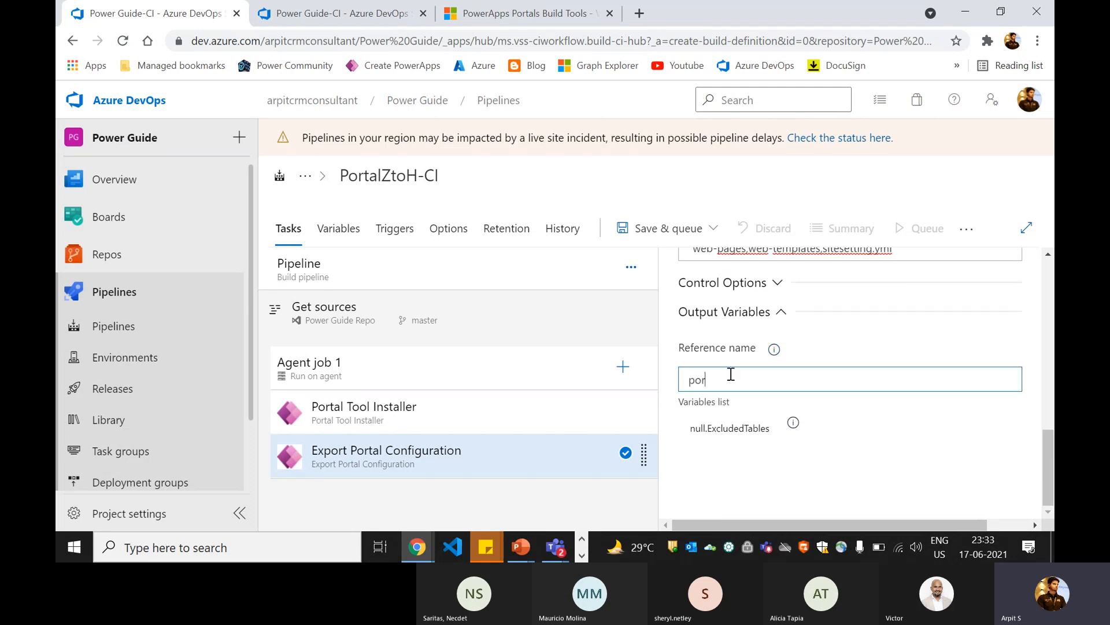
pyautogui.write('portL')
pyautogui.press('BackSpace')
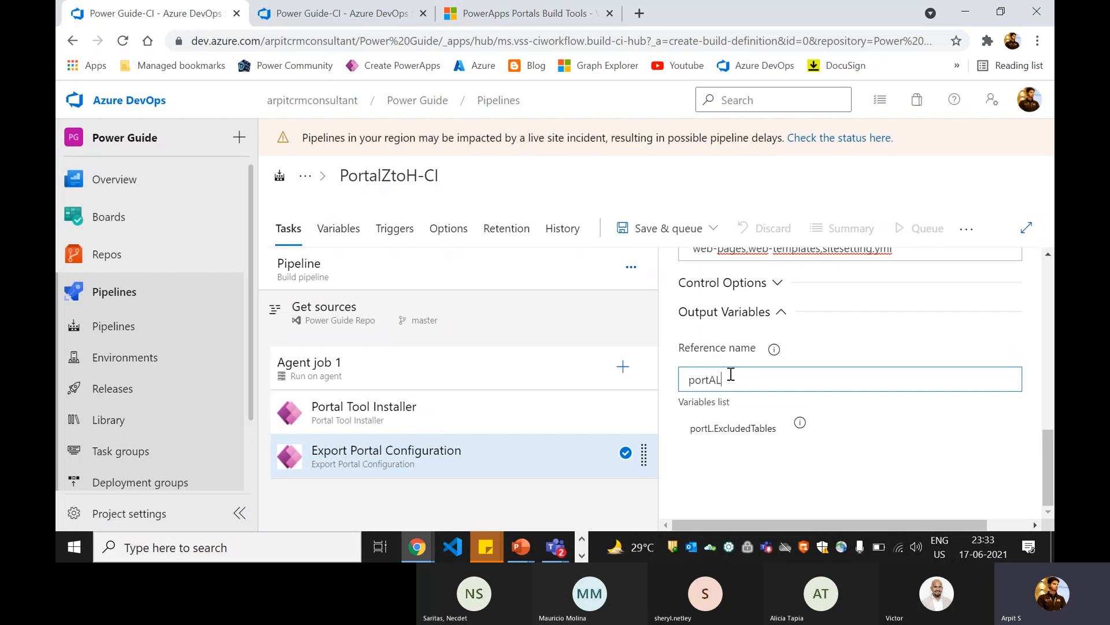
pyautogui.press('BackSpace')
pyautogui.press('BackSpace')
pyautogui.scroll(5, 780, 458)
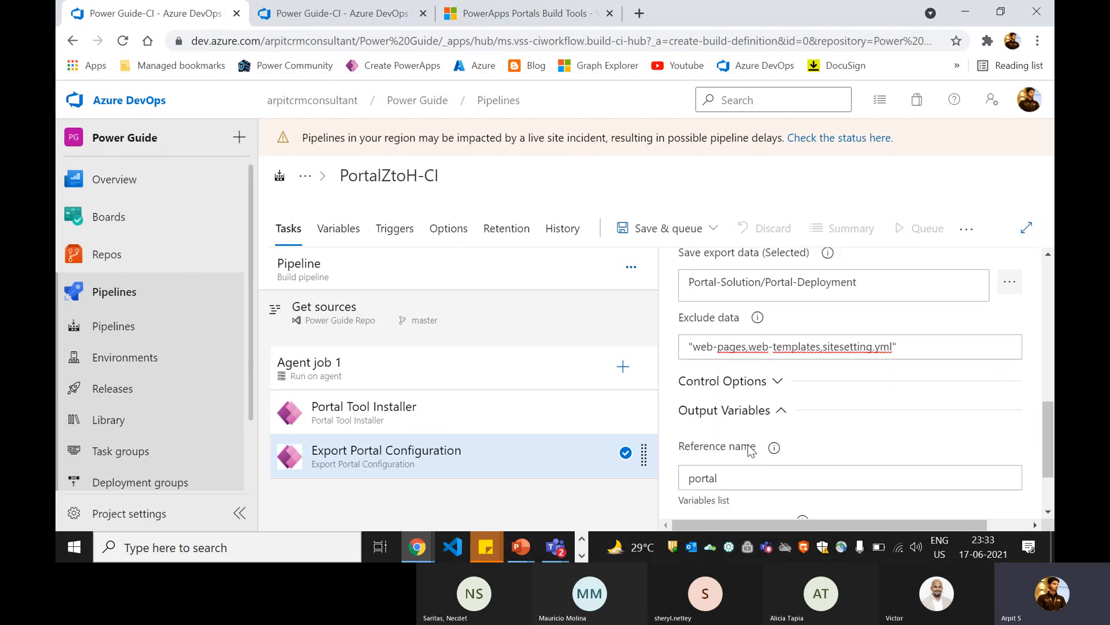
pyautogui.scroll(-1, 739, 439)
pyautogui.scroll(1, 739, 438)
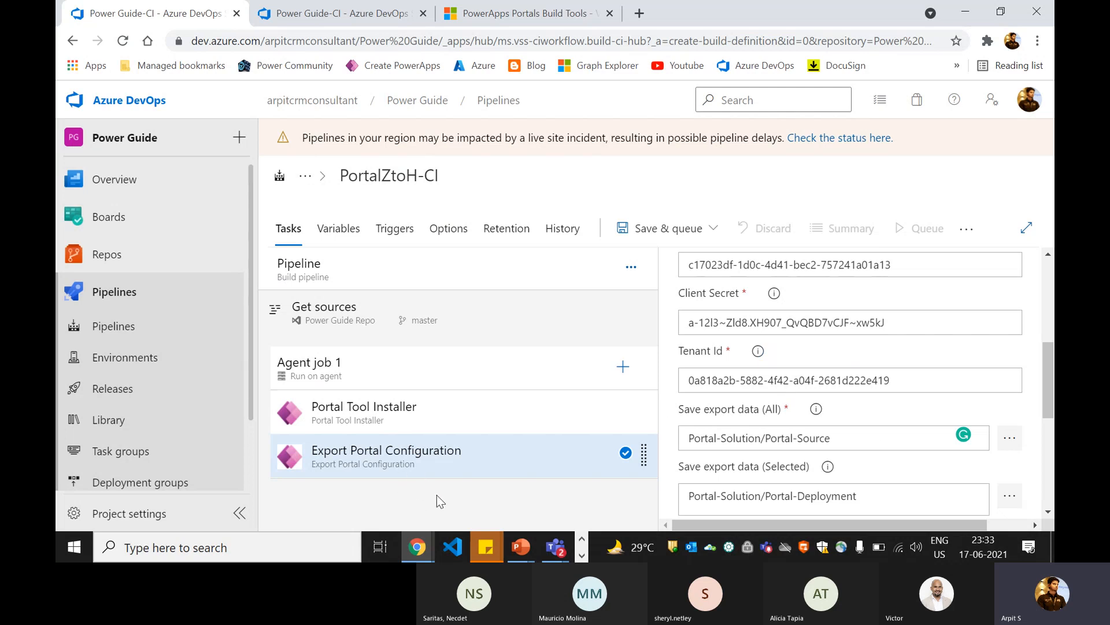
# Step: Leave the unsaved Power Guide-CI draft, open the existing Portal - CI Pipeline for editing and view its Commit Code PowerShell task
pyautogui.click(347, 13)
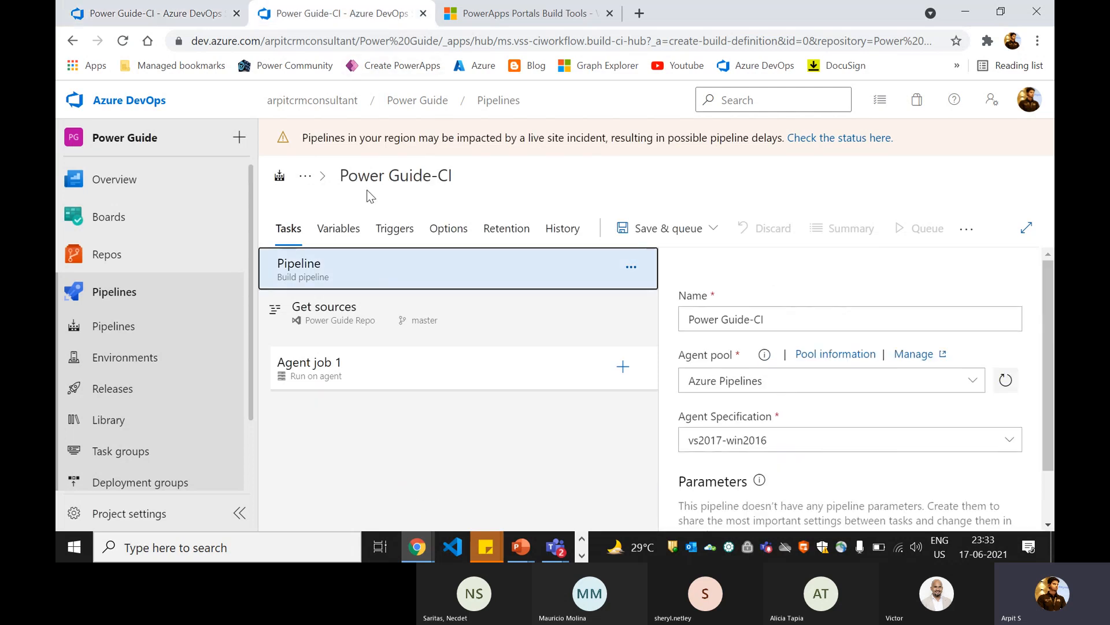
pyautogui.click(97, 328)
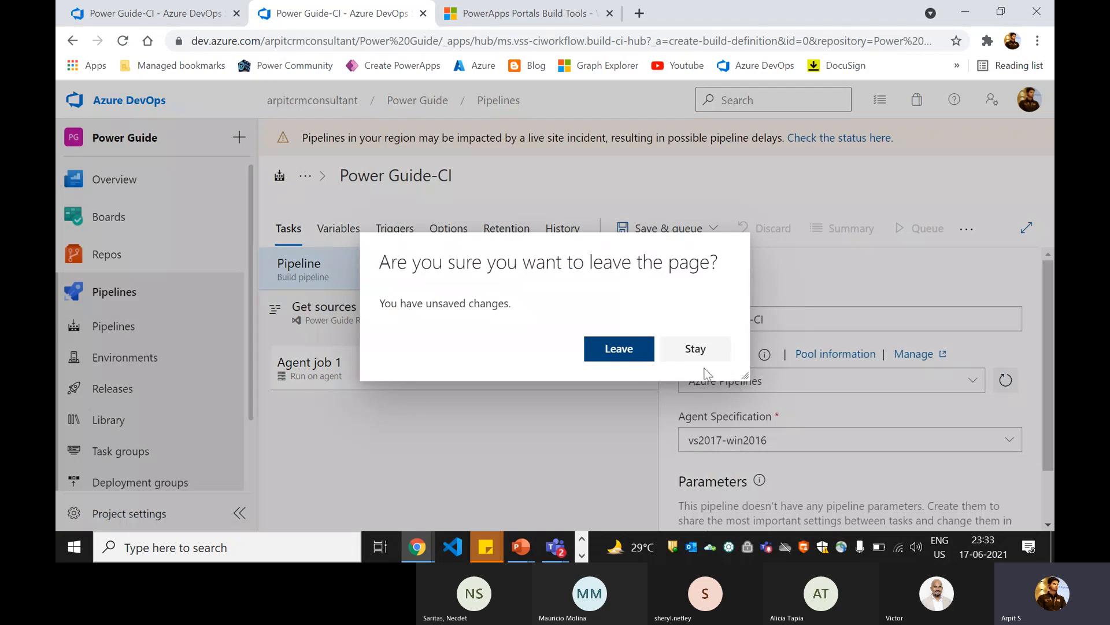
pyautogui.click(608, 359)
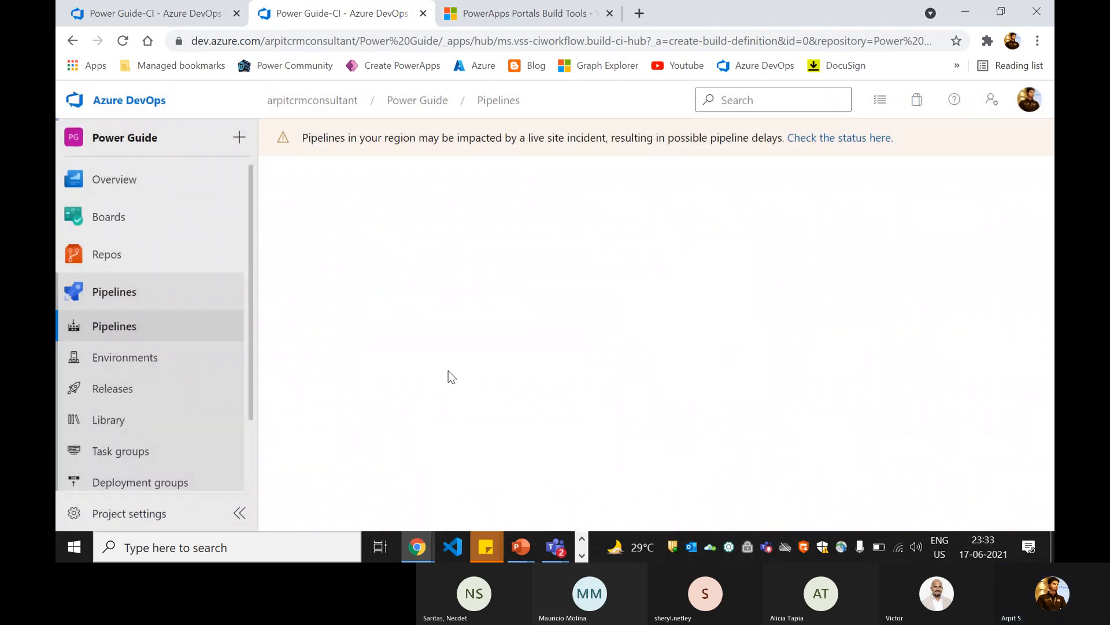
pyautogui.click(398, 412)
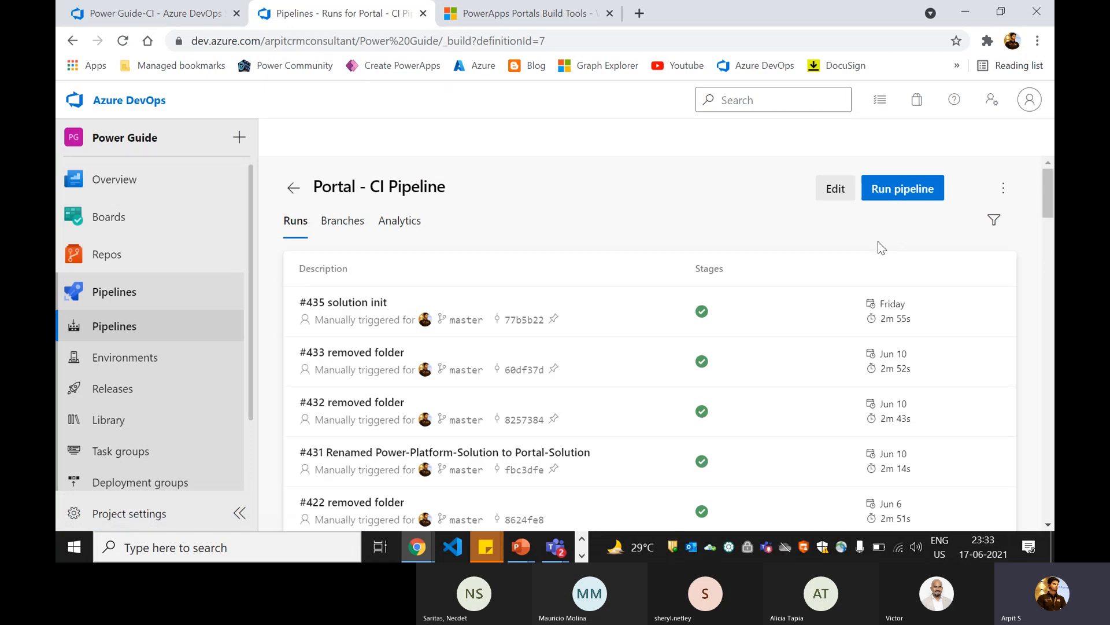
pyautogui.click(834, 191)
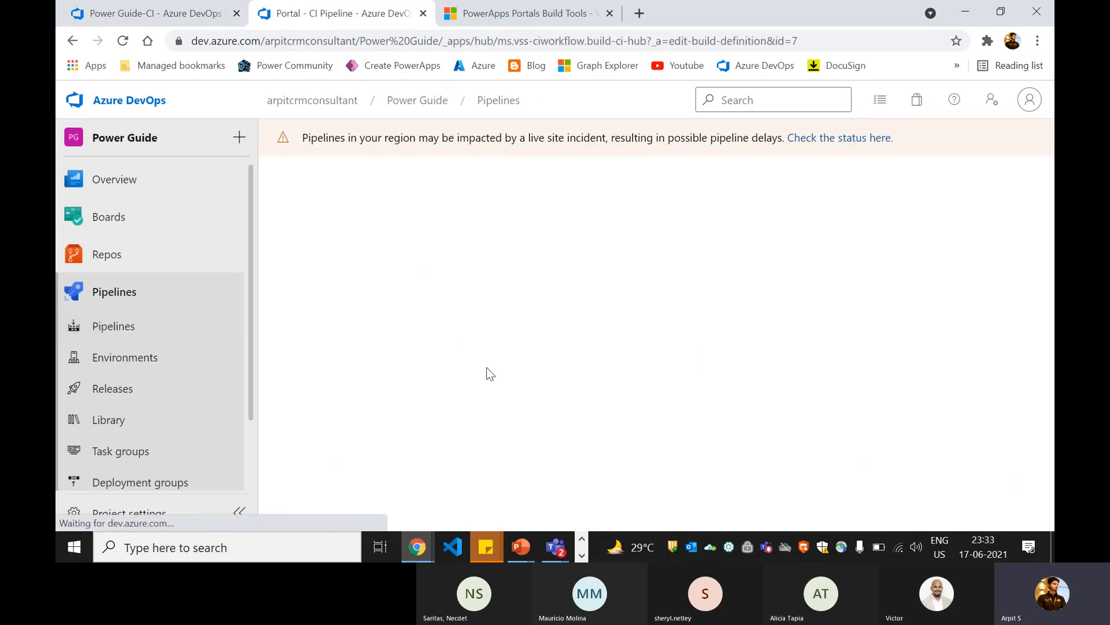
pyautogui.scroll(-2, 486, 363)
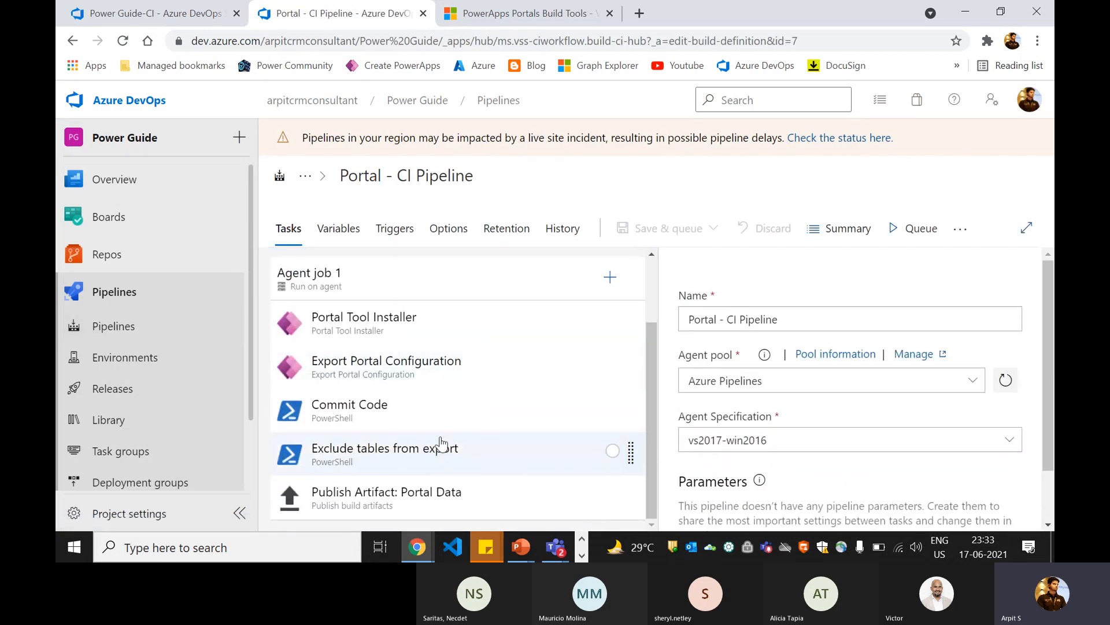
pyautogui.click(392, 425)
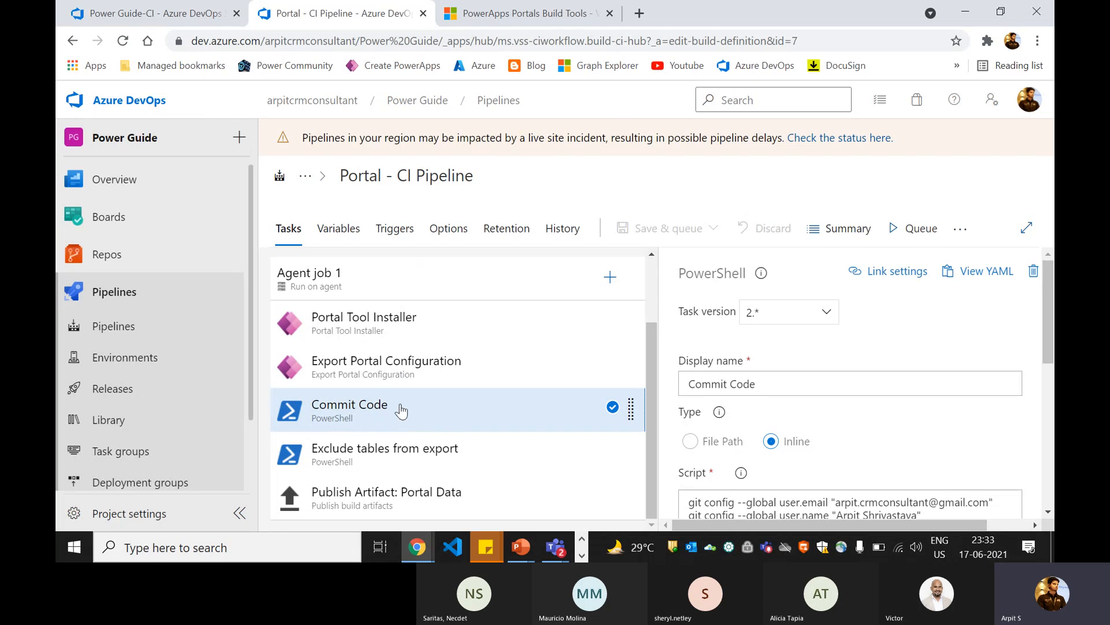
# Step: Return to the PortalZtoH-CI draft and review the export task's Save export data (All) folder path
pyautogui.click(115, 9)
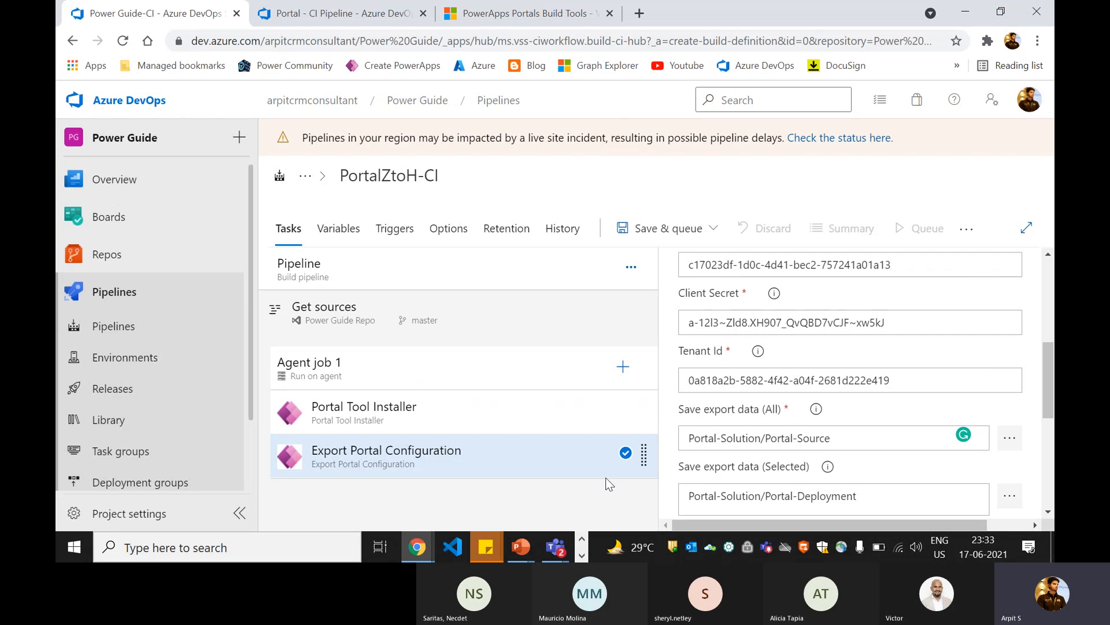
pyautogui.moveTo(754, 439); pyautogui.dragTo(862, 436)
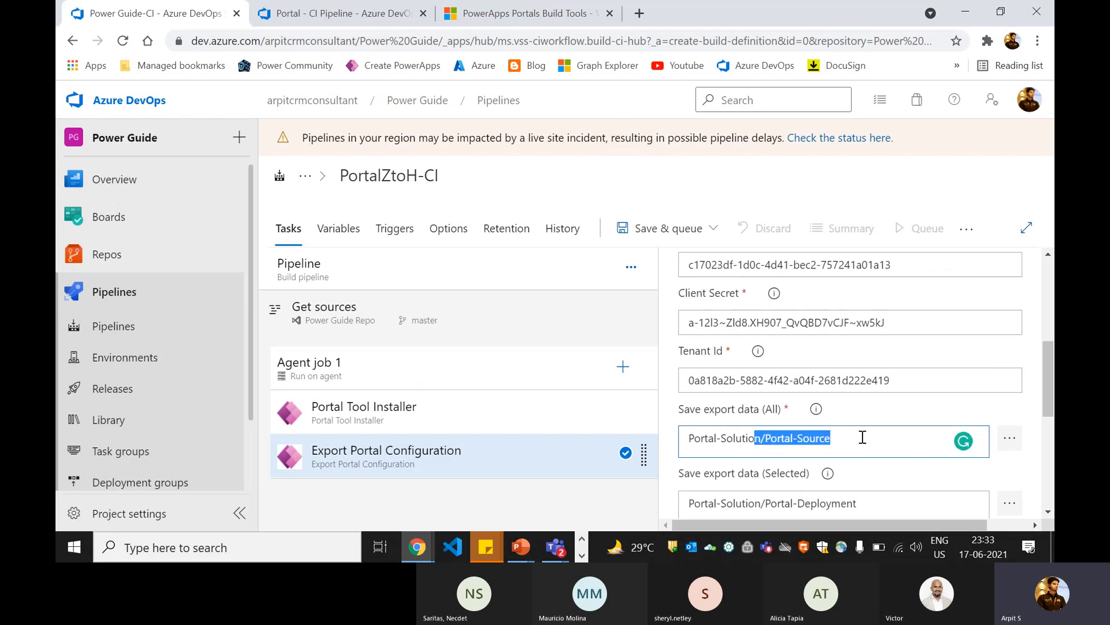
pyautogui.click(862, 437)
pyautogui.moveTo(756, 439); pyautogui.dragTo(682, 441)
pyautogui.click(852, 442)
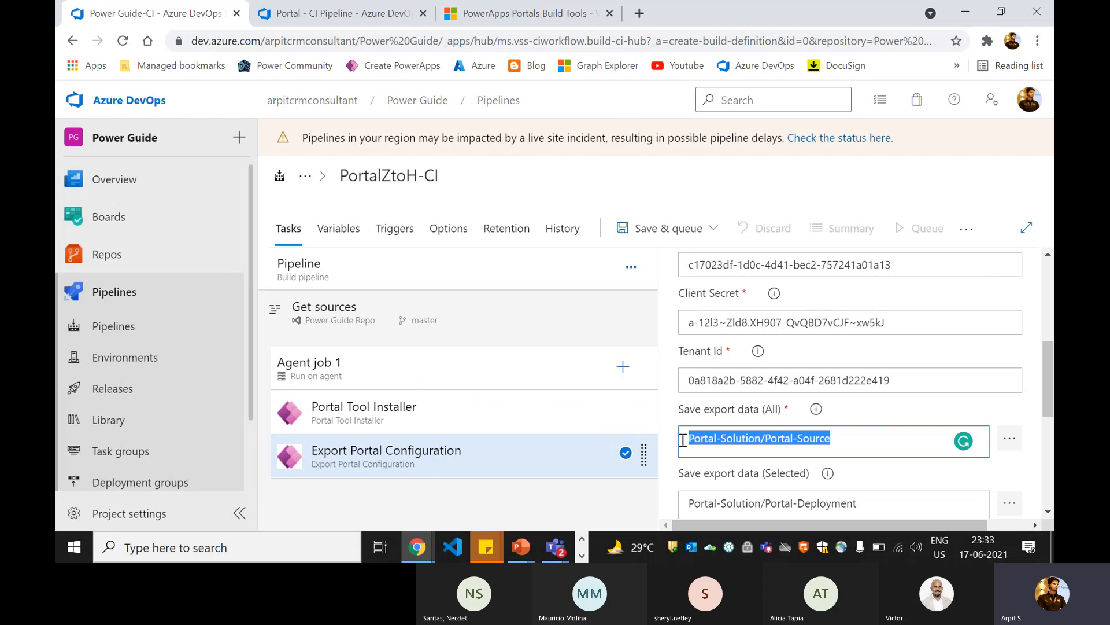
pyautogui.click(776, 444)
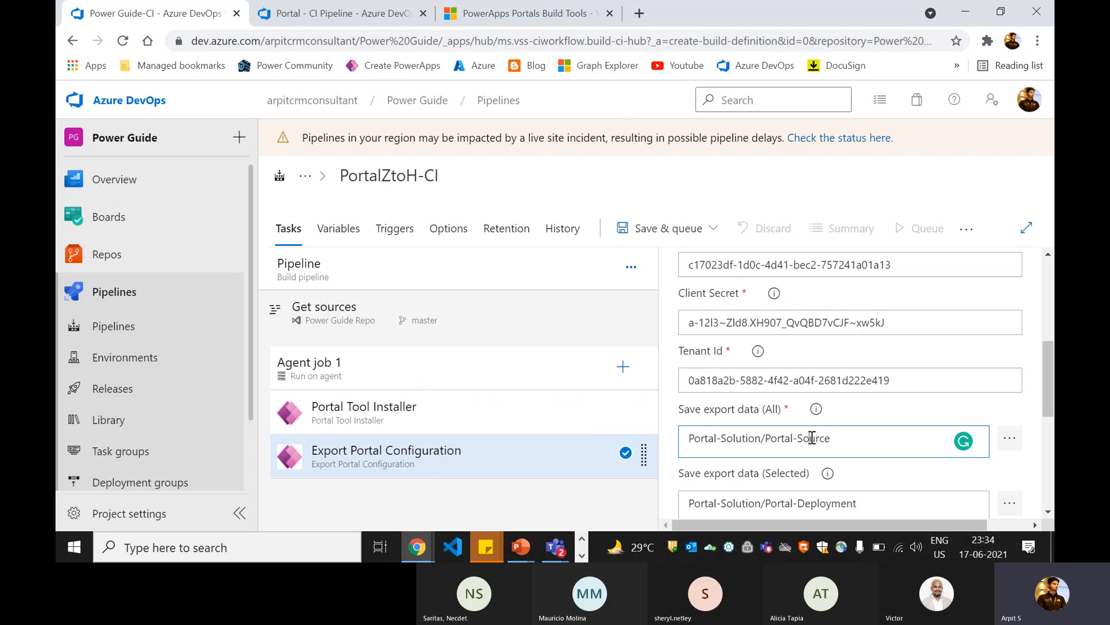
pyautogui.click(802, 438)
# Step: Find the PowerShell task and add it to Agent job 1 after Export Portal Configuration
pyautogui.click(623, 366)
pyautogui.write('powershe')
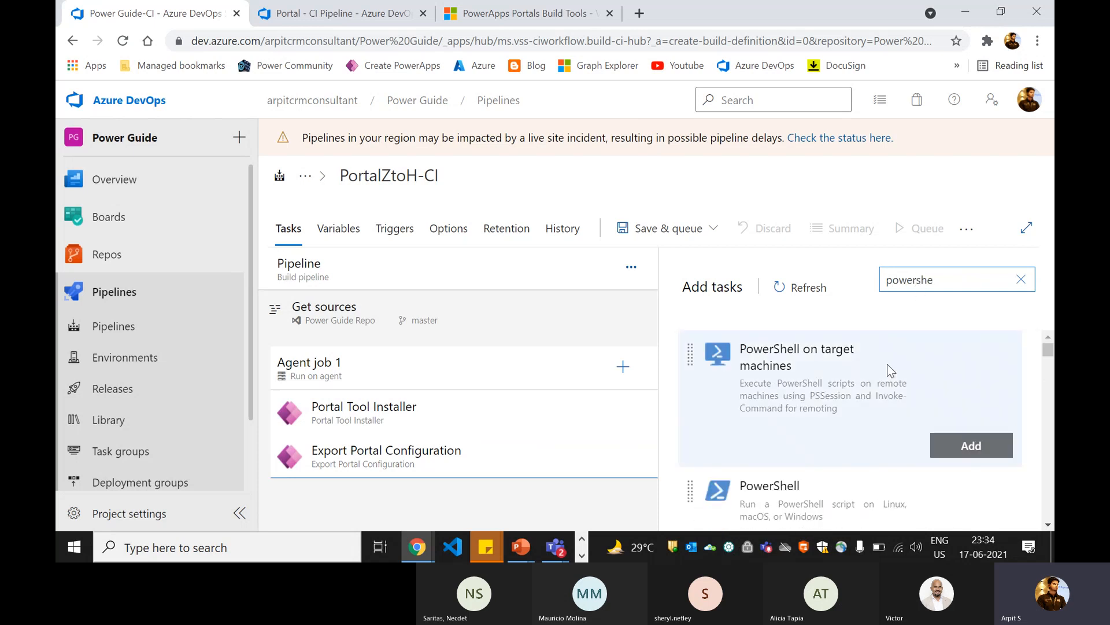
pyautogui.click(817, 467)
pyautogui.click(976, 509)
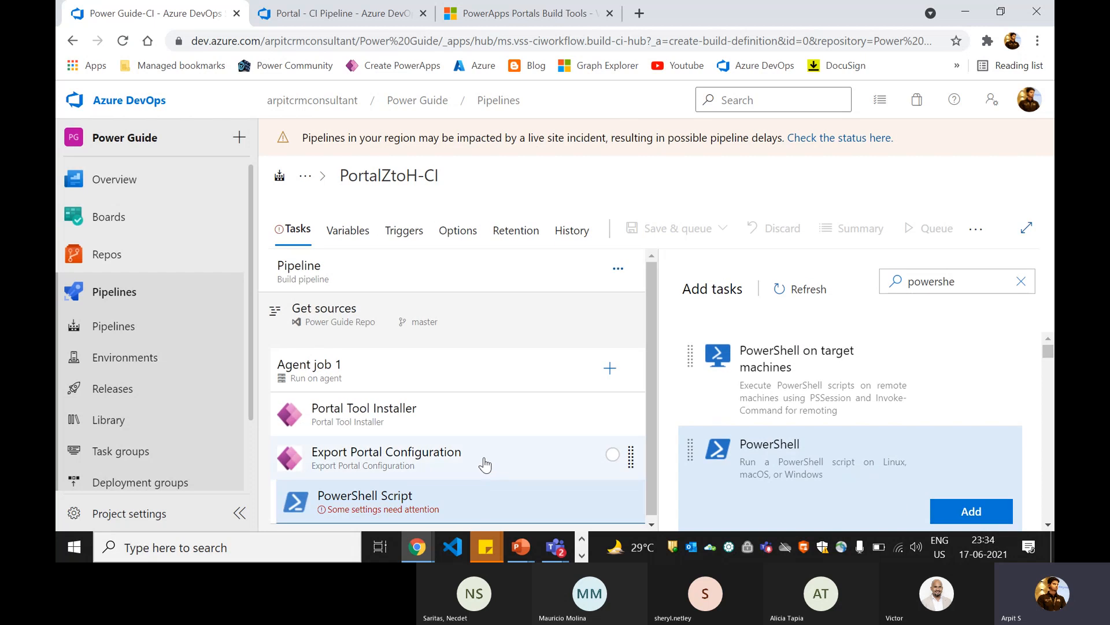
# Step: Set the new PowerShell task's display name to Commit Code
pyautogui.click(488, 498)
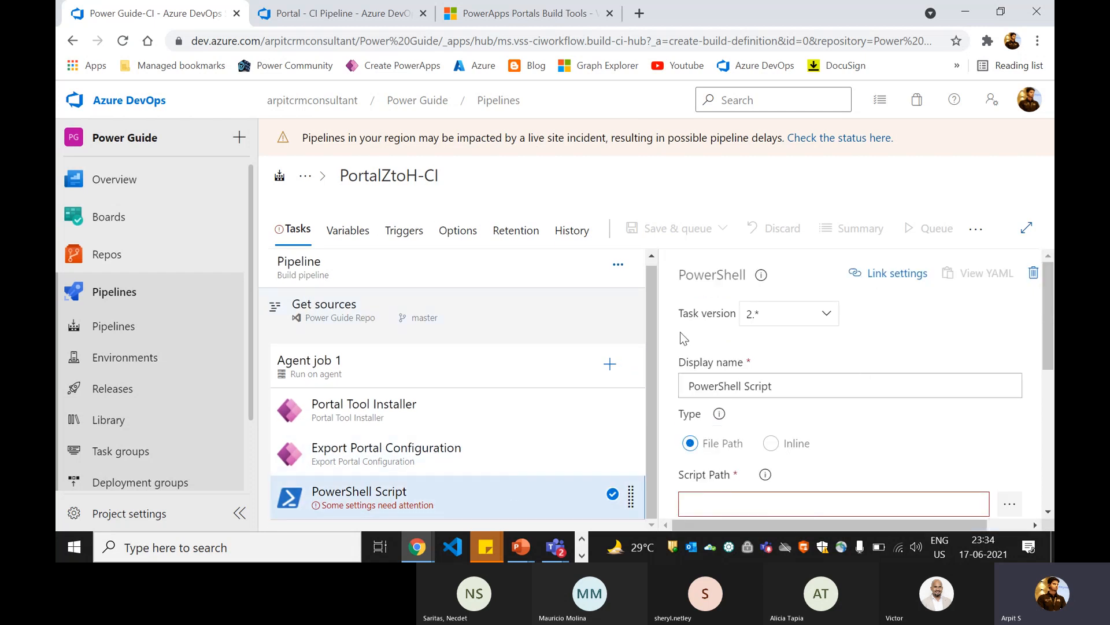
pyautogui.moveTo(775, 386); pyautogui.dragTo(658, 384)
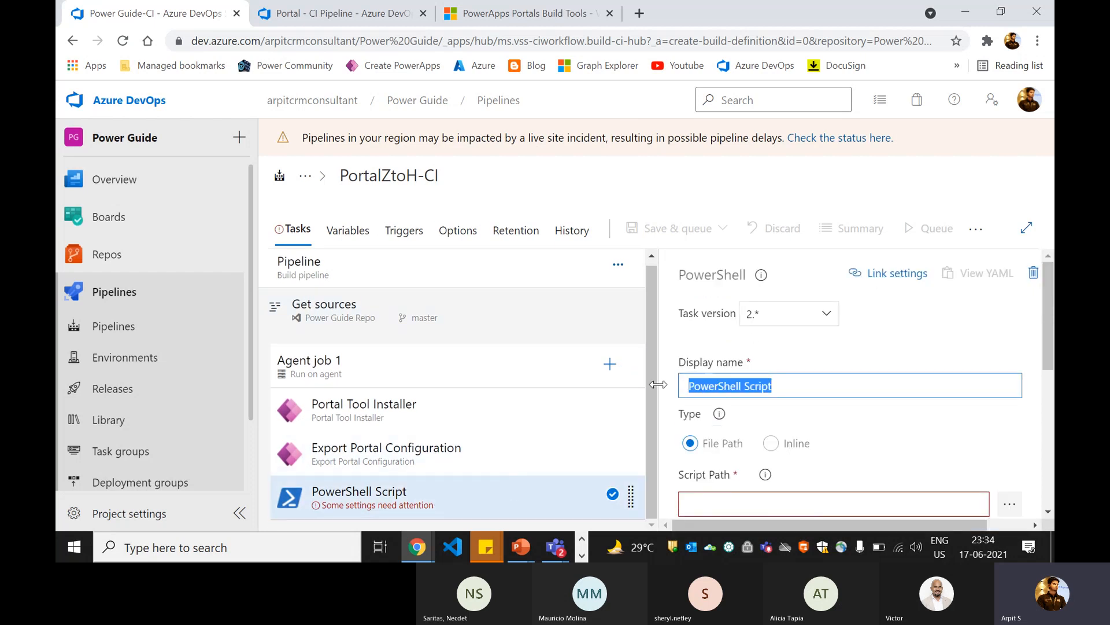
pyautogui.write('Commit Code')
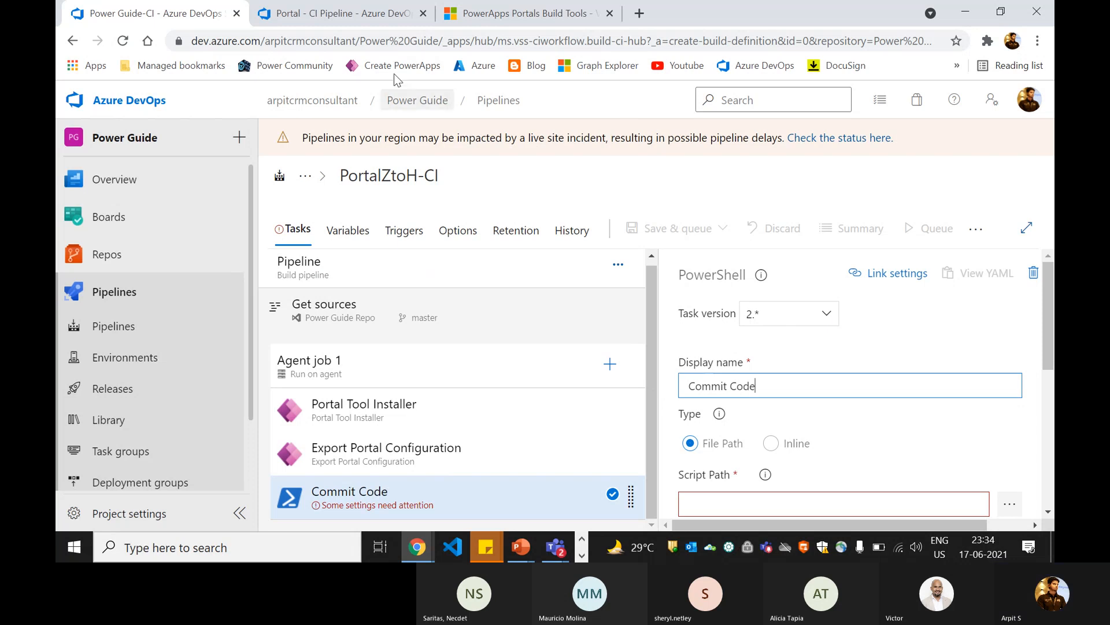
# Step: Try to copy the Commit Code script from Portal - CI Pipeline into the new task's Script Path
pyautogui.click(362, 17)
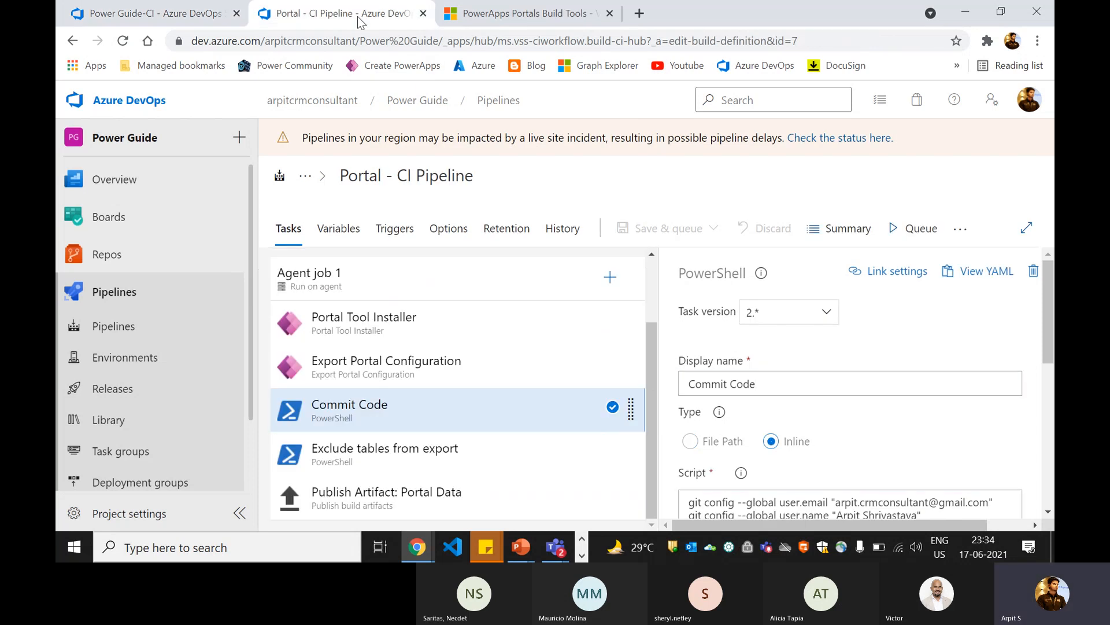
pyautogui.scroll(-2, 785, 457)
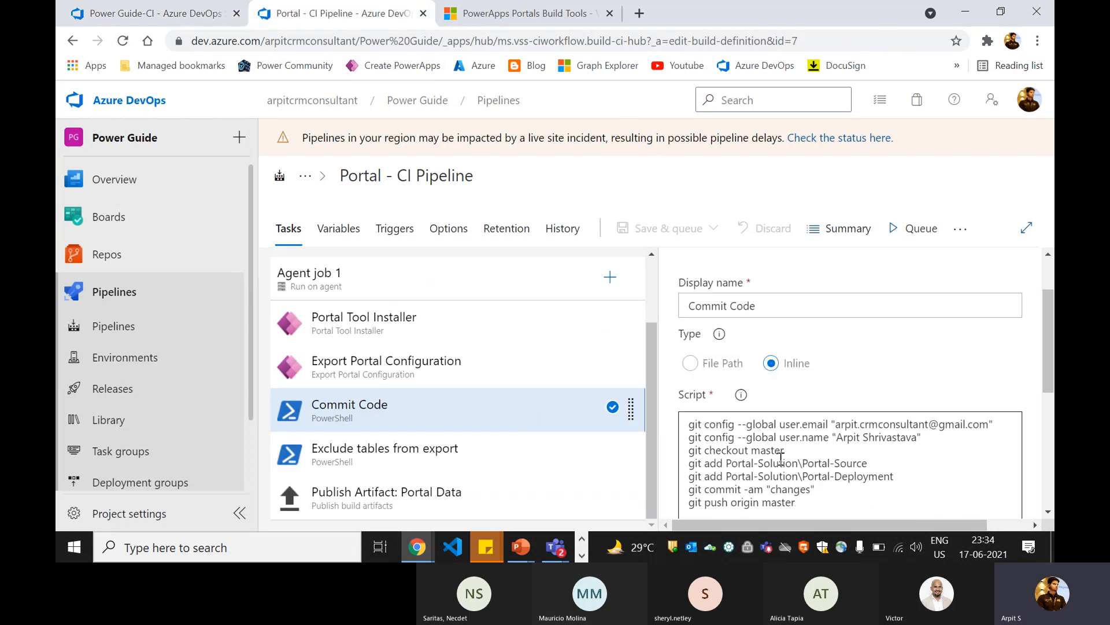
pyautogui.click(785, 456)
pyautogui.hotkey('ctrl', 'a')
pyautogui.hotkey('ctrl', 'c')
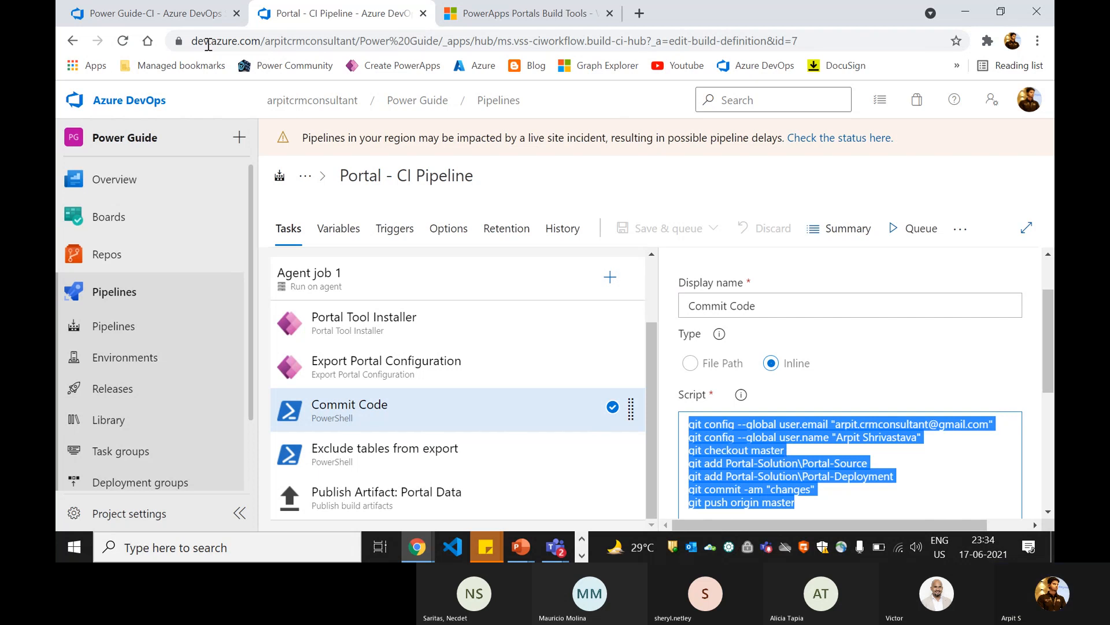
pyautogui.click(173, 20)
pyautogui.scroll(-2, 790, 408)
pyautogui.scroll(-1, 790, 408)
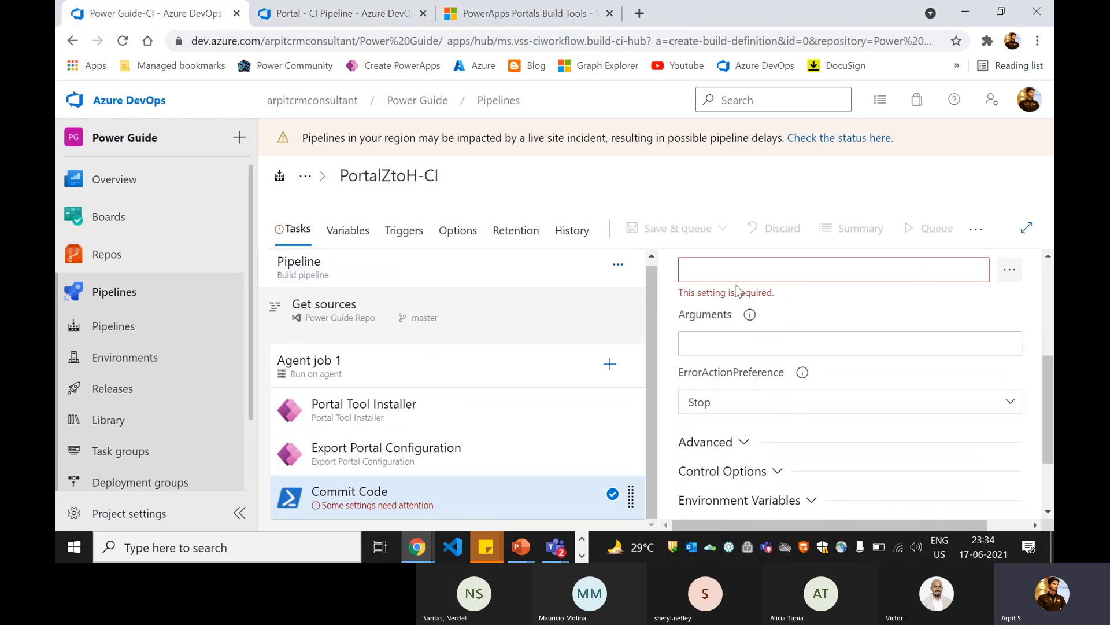
pyautogui.scroll(2, 741, 352)
pyautogui.hotkey('ctrl', 'v')
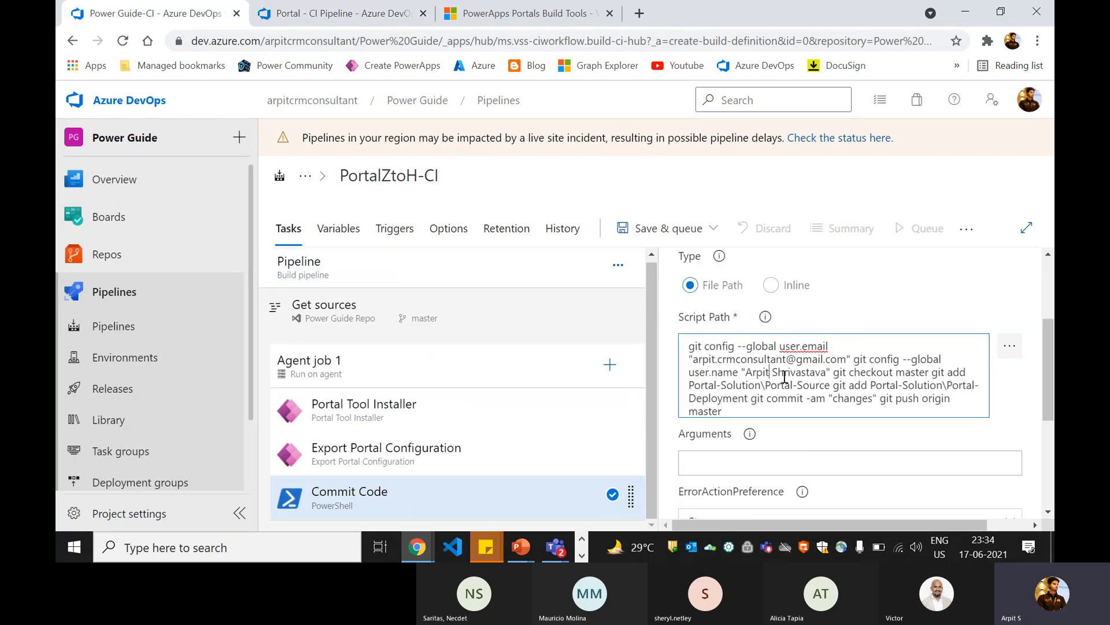
pyautogui.scroll(2, 810, 370)
pyautogui.scroll(-1, 838, 364)
pyautogui.click(847, 431)
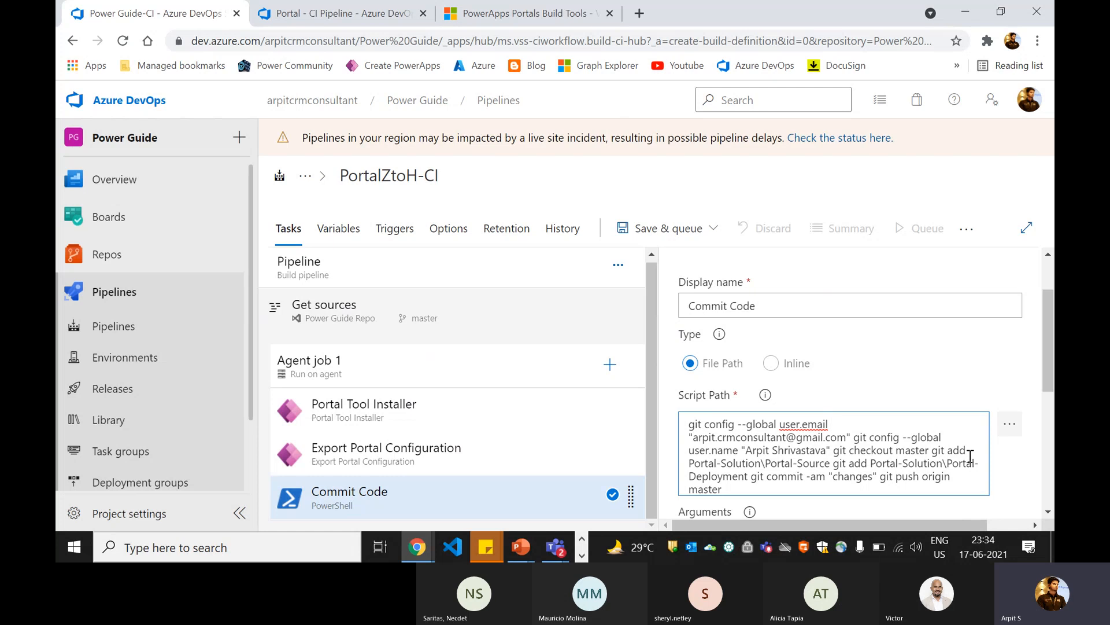
# Step: Copy the complete Commit Code script from Portal - CI Pipeline again and return to the PortalZtoH-CI draft
pyautogui.click(347, 13)
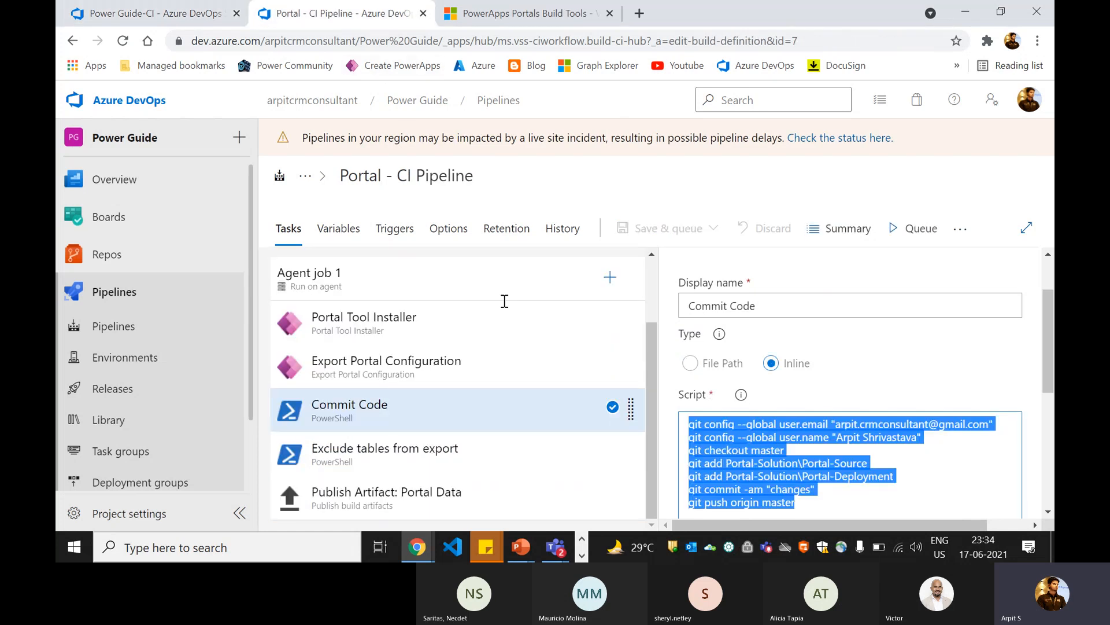
pyautogui.click(804, 463)
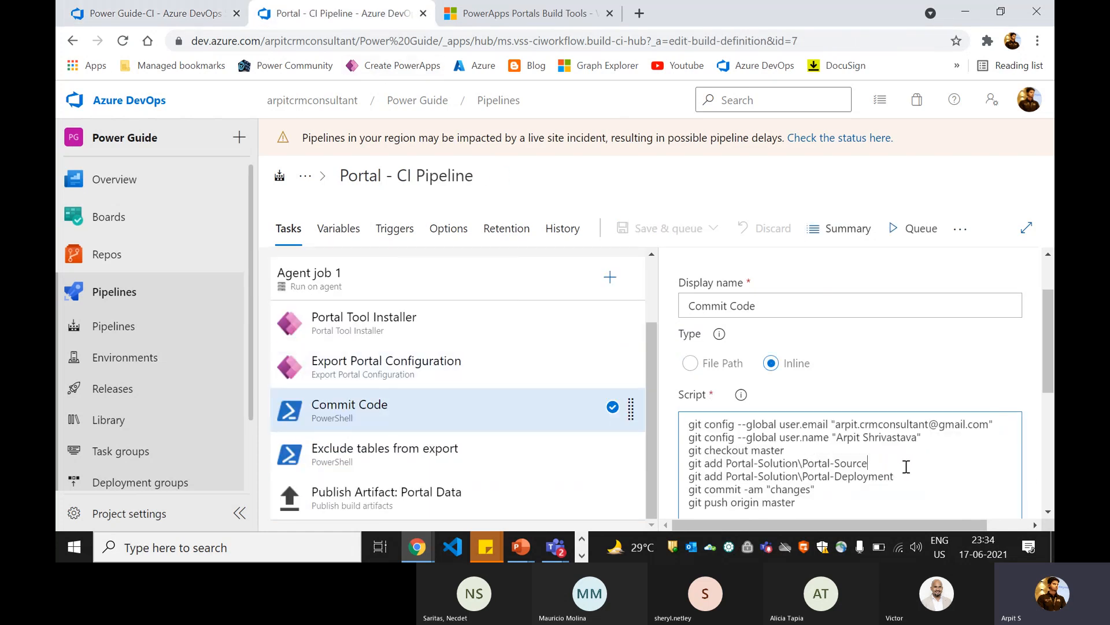
pyautogui.hotkey('ctrl', 'a')
pyautogui.hotkey('ctrl', 'c')
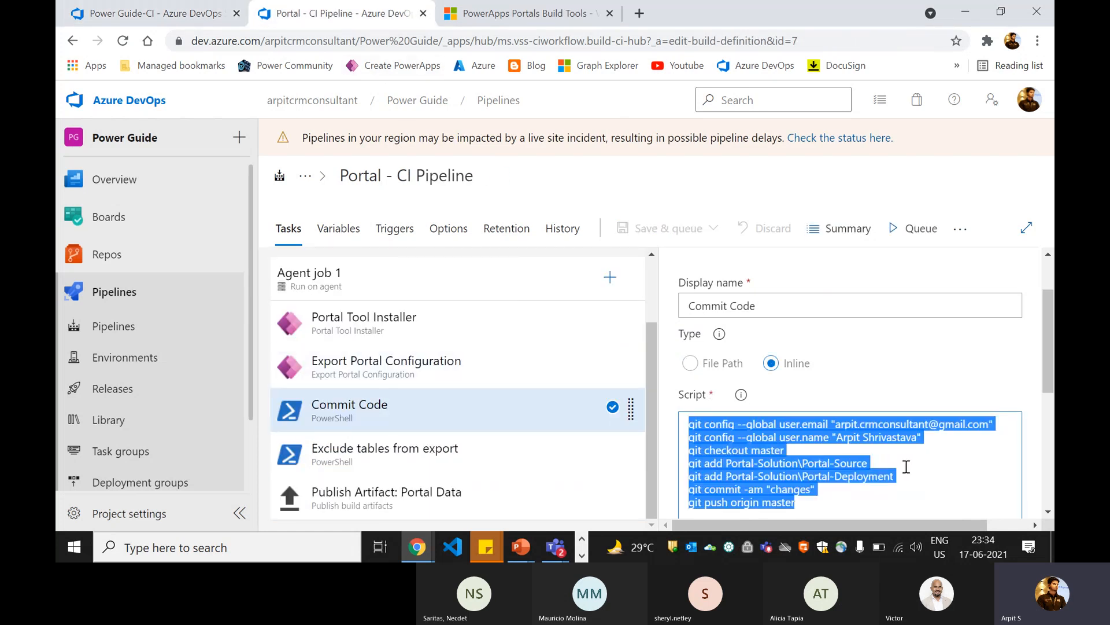
pyautogui.click(132, 14)
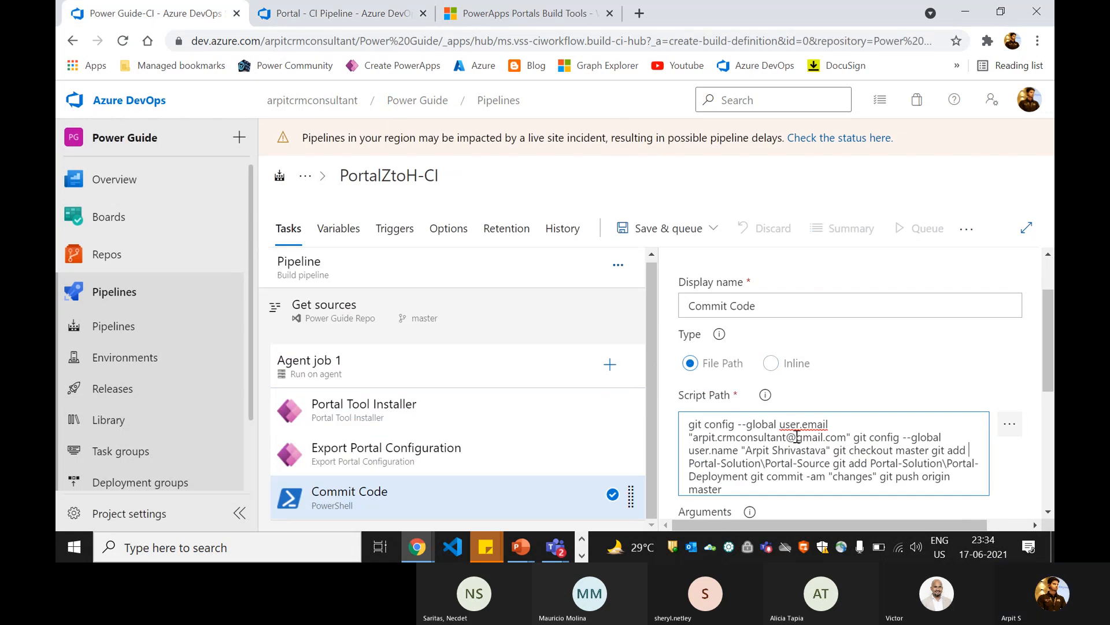
# Step: Switch the Commit Code task's script type back to File Path and clear the pasted text from Script Path
pyautogui.click(689, 365)
pyautogui.click(799, 463)
pyautogui.hotkey('ctrl', 'a')
pyautogui.press('BackSpace')
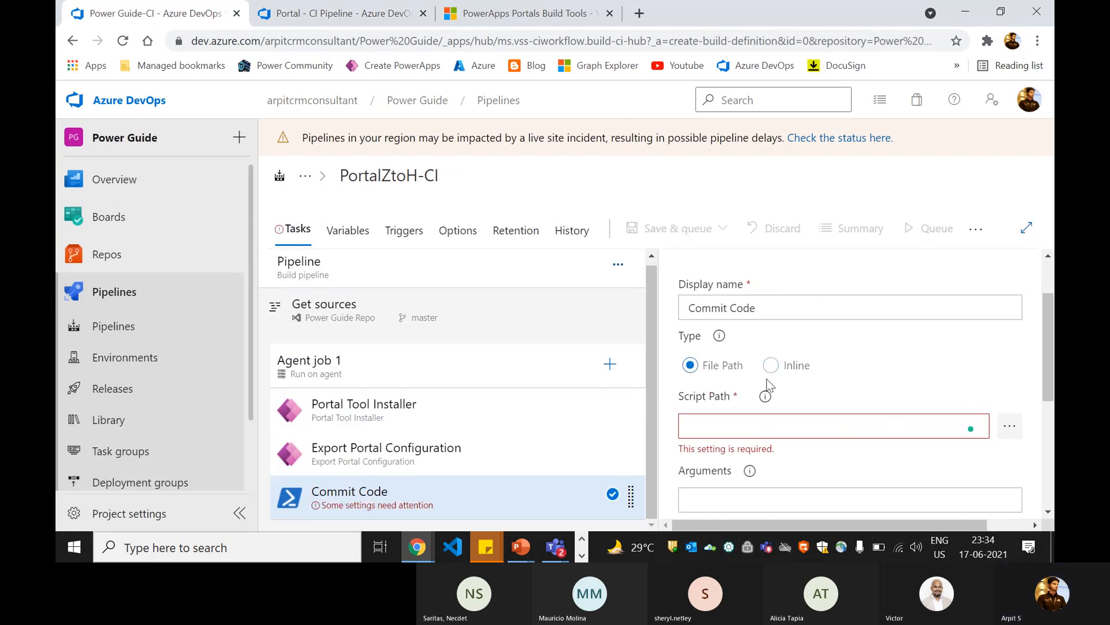
# Step: Set the Commit Code task's type to Inline and replace the sample script with the copied git commands
pyautogui.click(771, 364)
pyautogui.click(765, 450)
pyautogui.hotkey('ctrl', 'a')
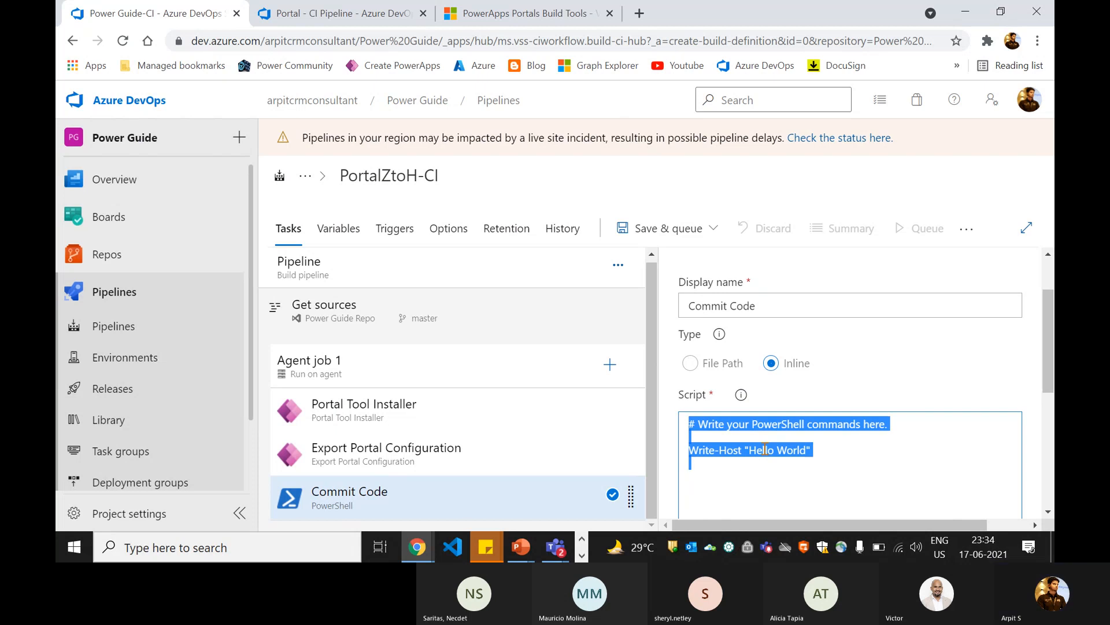
pyautogui.hotkey('ctrl', 'v')
pyautogui.scroll(-1, 815, 421)
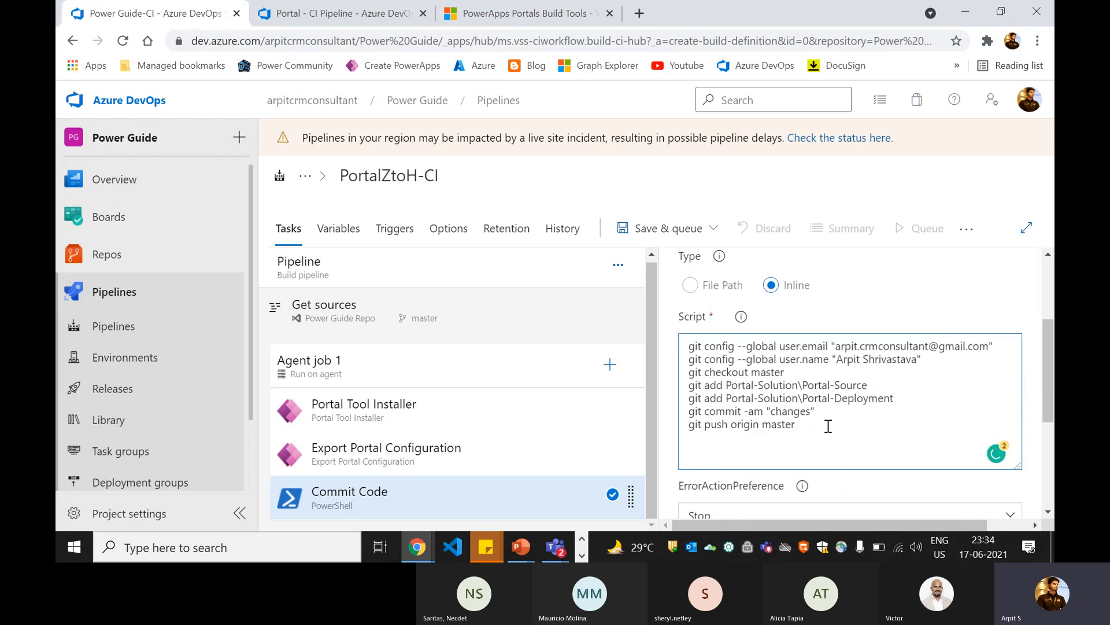
# Step: Review the pasted git script, checking its user identity against the signed-in account and the folder paths it adds
pyautogui.moveTo(825, 429); pyautogui.dragTo(681, 354)
pyautogui.click(799, 385)
pyautogui.moveTo(921, 359); pyautogui.dragTo(696, 349)
pyautogui.click(1029, 99)
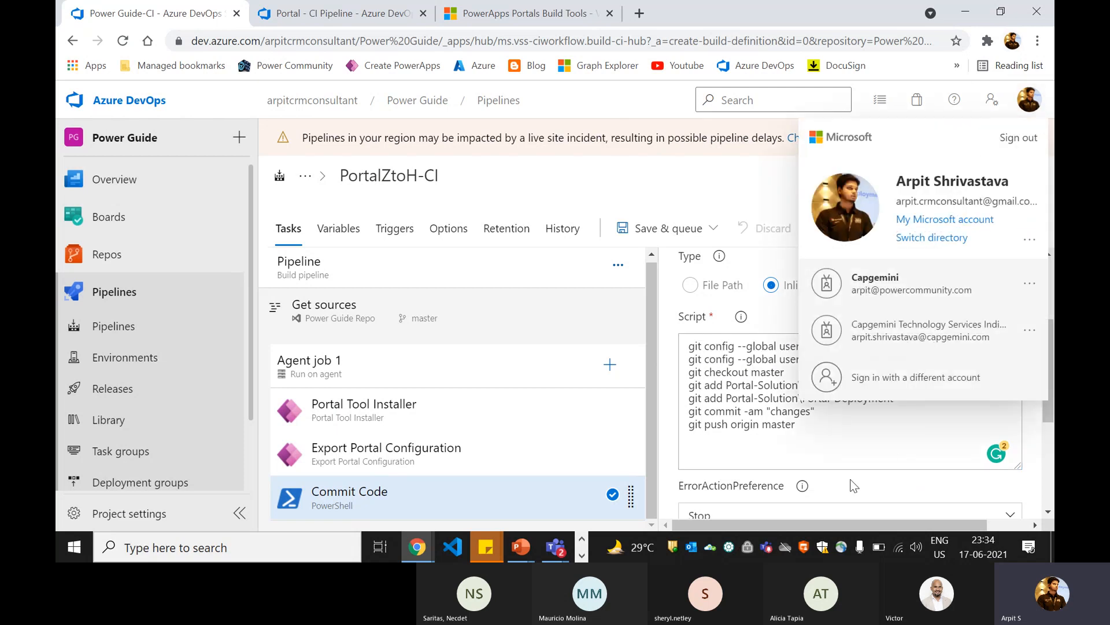
pyautogui.click(787, 435)
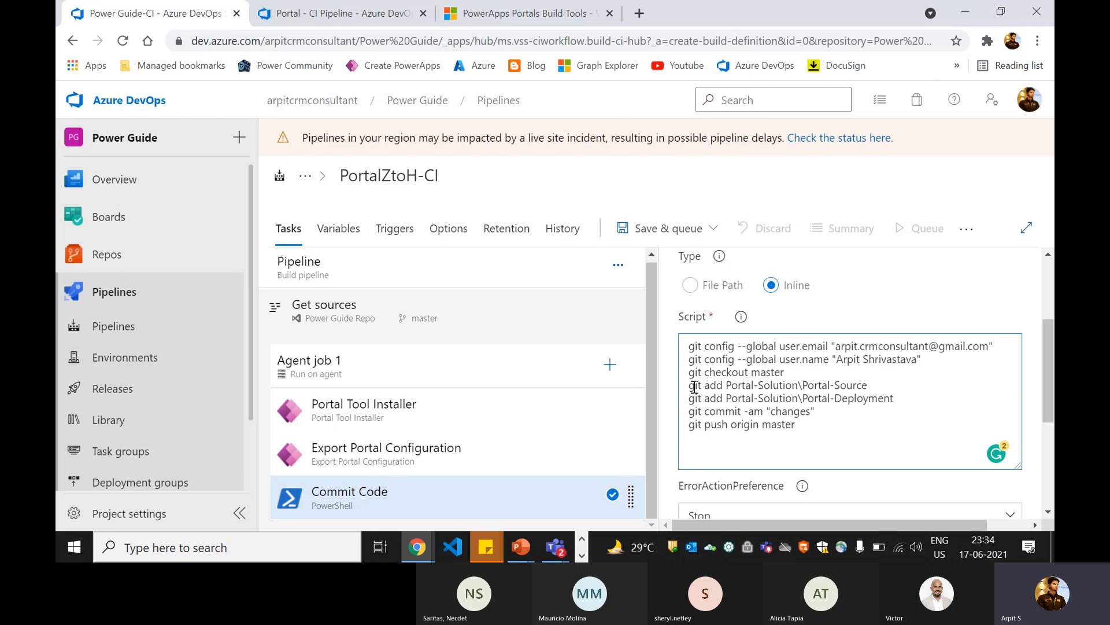
pyautogui.moveTo(730, 384); pyautogui.dragTo(867, 386)
pyautogui.click(883, 397)
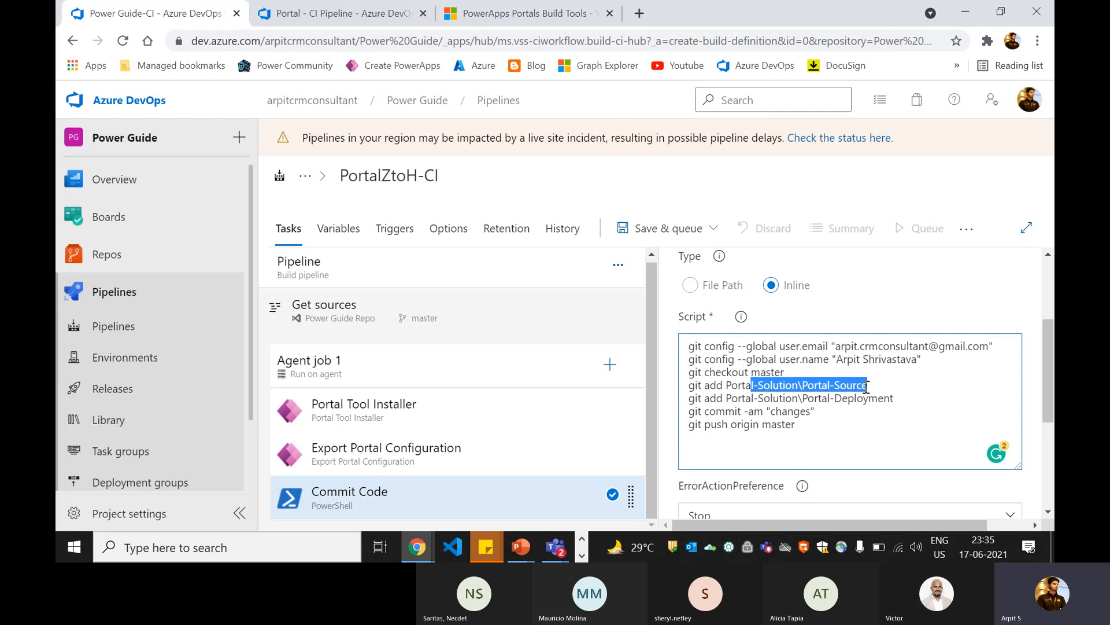
pyautogui.moveTo(833, 424); pyautogui.dragTo(685, 350)
pyautogui.click(746, 404)
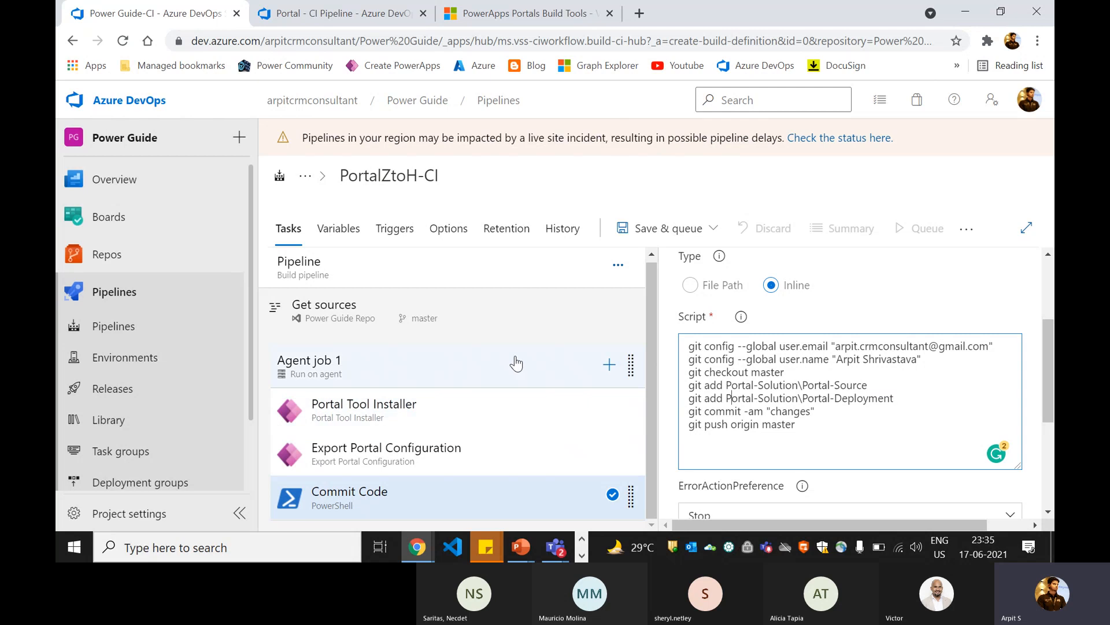
# Step: Find the PowerShell task again and add a second one to Agent job 1 after Commit Code
pyautogui.click(610, 364)
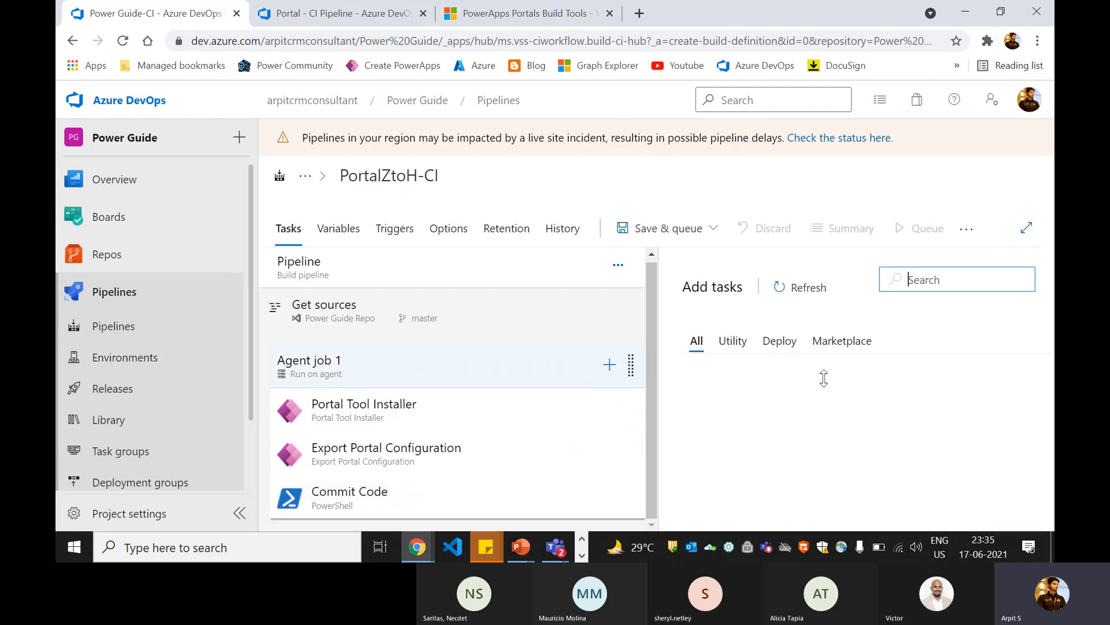
pyautogui.write('powershe')
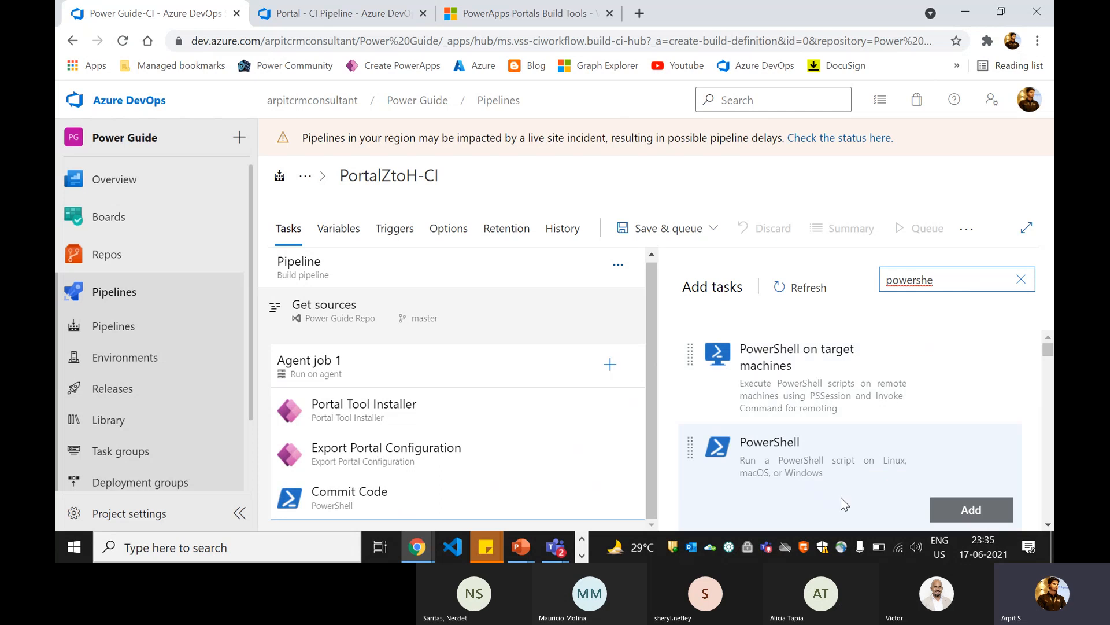
pyautogui.click(972, 511)
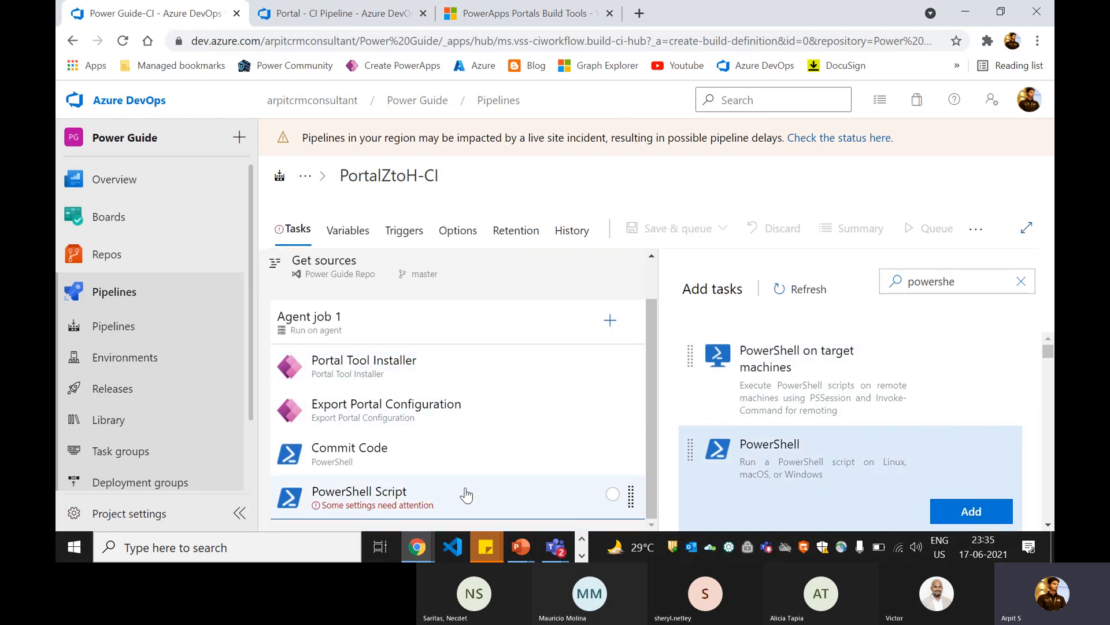
# Step: Extend the second PowerShell task's display name to "PowerShell Script to exclude portal data"
pyautogui.click(467, 493)
pyautogui.moveTo(773, 383); pyautogui.dragTo(681, 384)
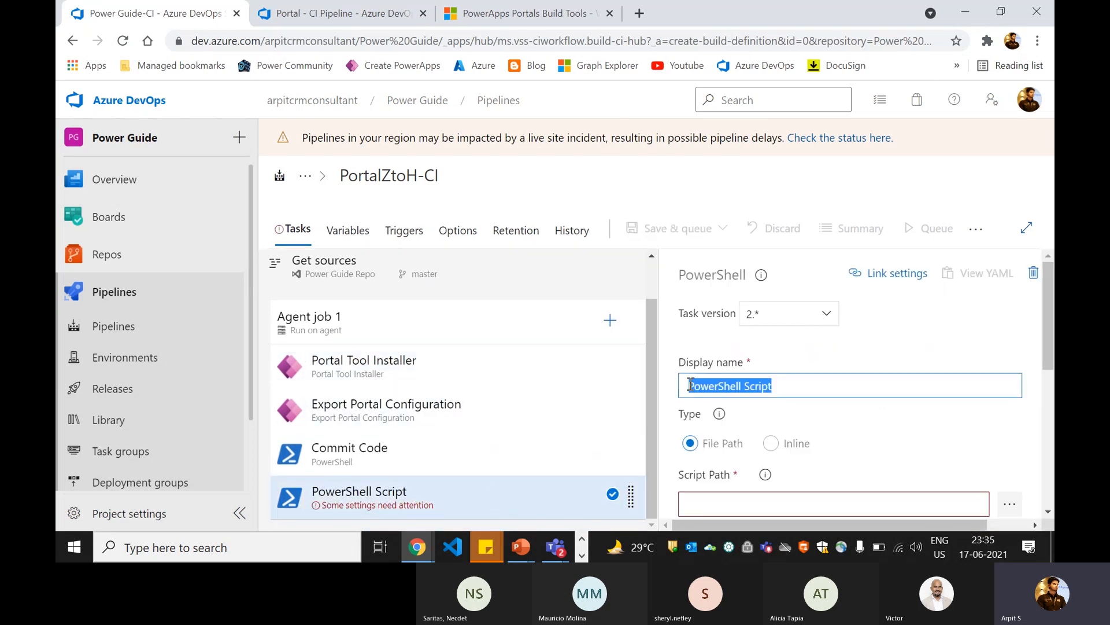
pyautogui.click(798, 388)
pyautogui.write('to')
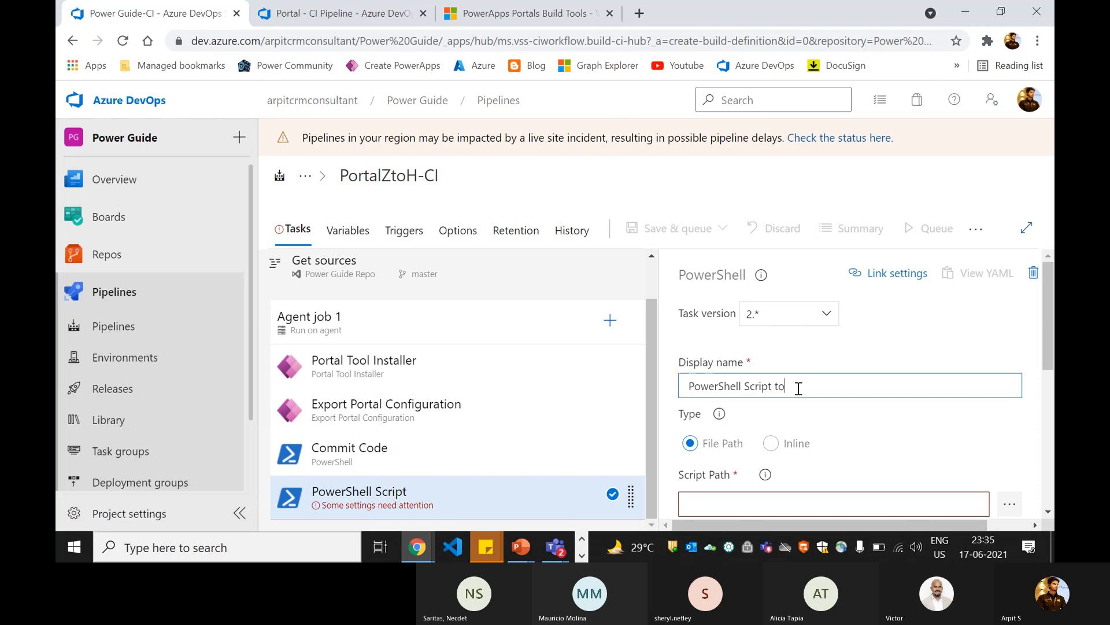
pyautogui.write(' exclude portal da')
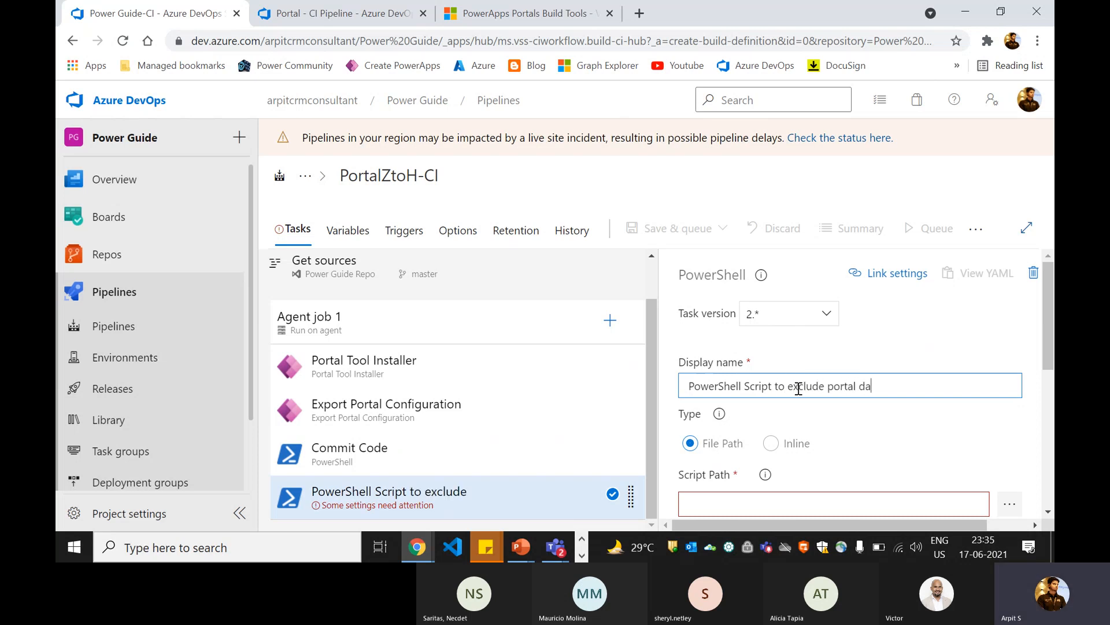
pyautogui.write('ta')
pyautogui.press('BackSpace')
pyautogui.write('ta')
pyautogui.click(783, 343)
# Step: Copy the whole inline script of the Exclude tables from export task in the existing Portal - CI Pipeline
pyautogui.click(345, 8)
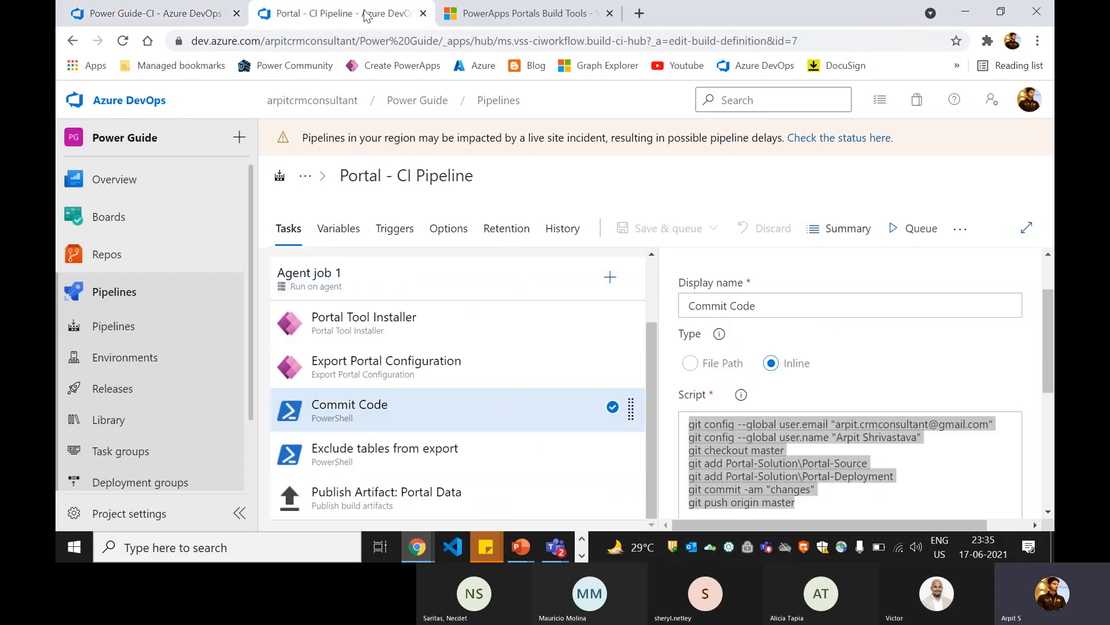
pyautogui.click(457, 450)
pyautogui.click(809, 468)
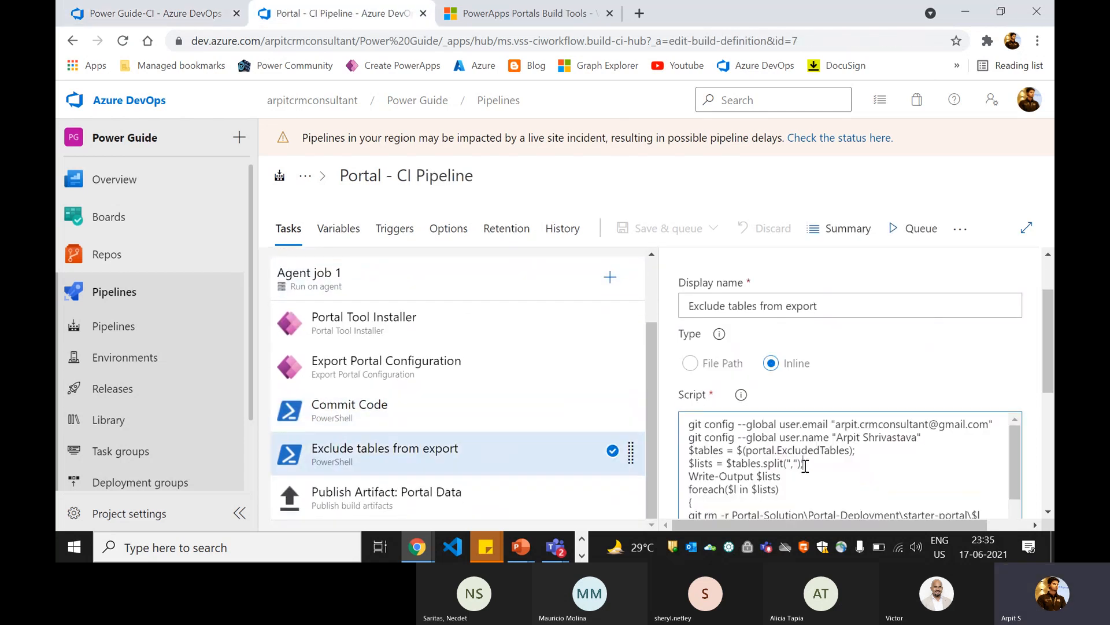
pyautogui.hotkey('ctrl', 'a')
# Step: In PortalZtoH-CI, set the data-exclusion PowerShell task's type to Inline and replace its sample script with the copied exclusion script
pyautogui.click(147, 12)
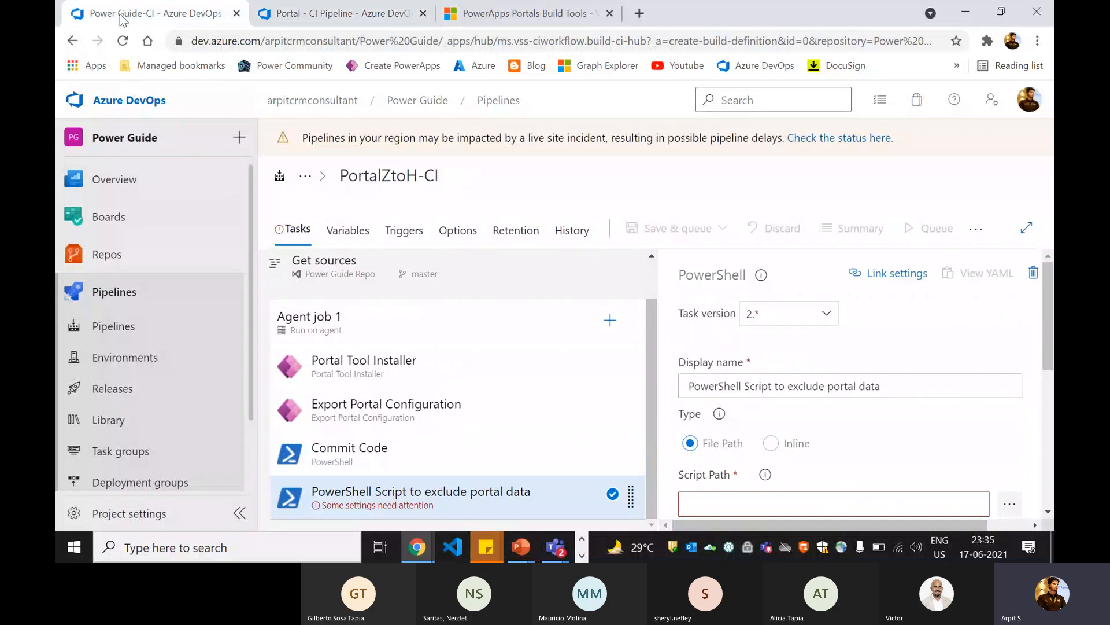
pyautogui.scroll(-5, 750, 363)
pyautogui.scroll(5, 763, 347)
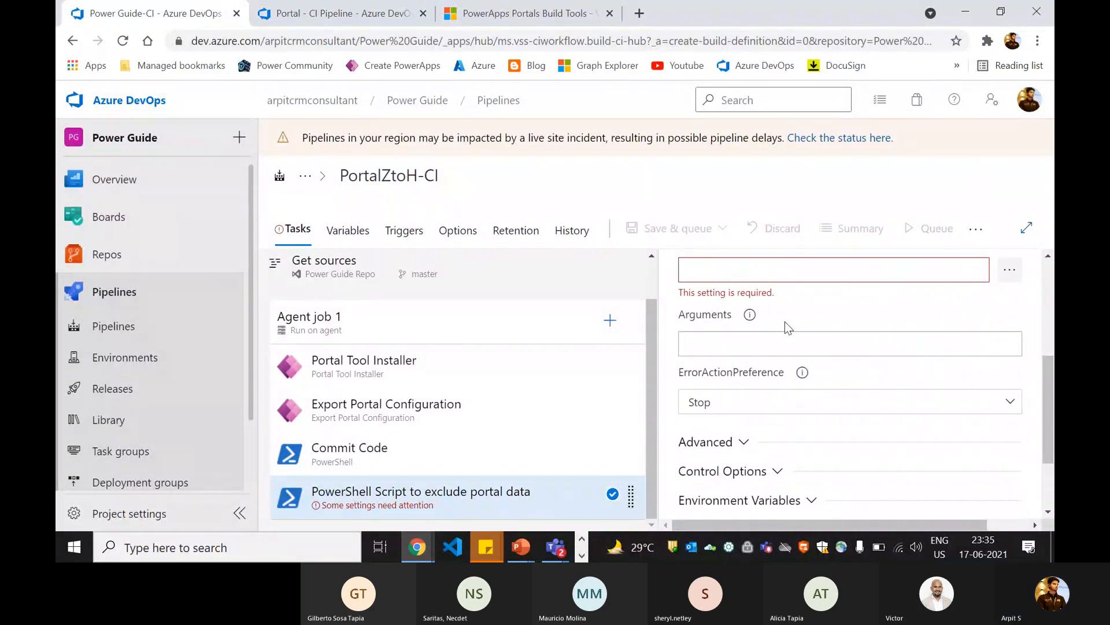
pyautogui.click(771, 365)
pyautogui.scroll(-1, 780, 414)
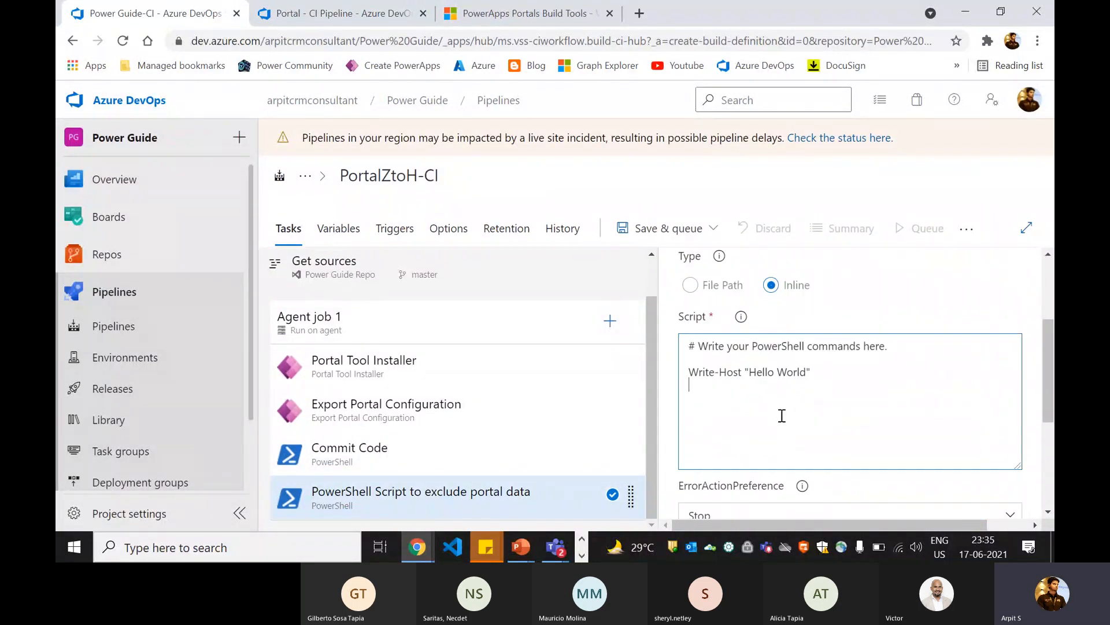
pyautogui.click(781, 414)
pyautogui.hotkey('ctrl', 'a')
pyautogui.hotkey('ctrl', 'v')
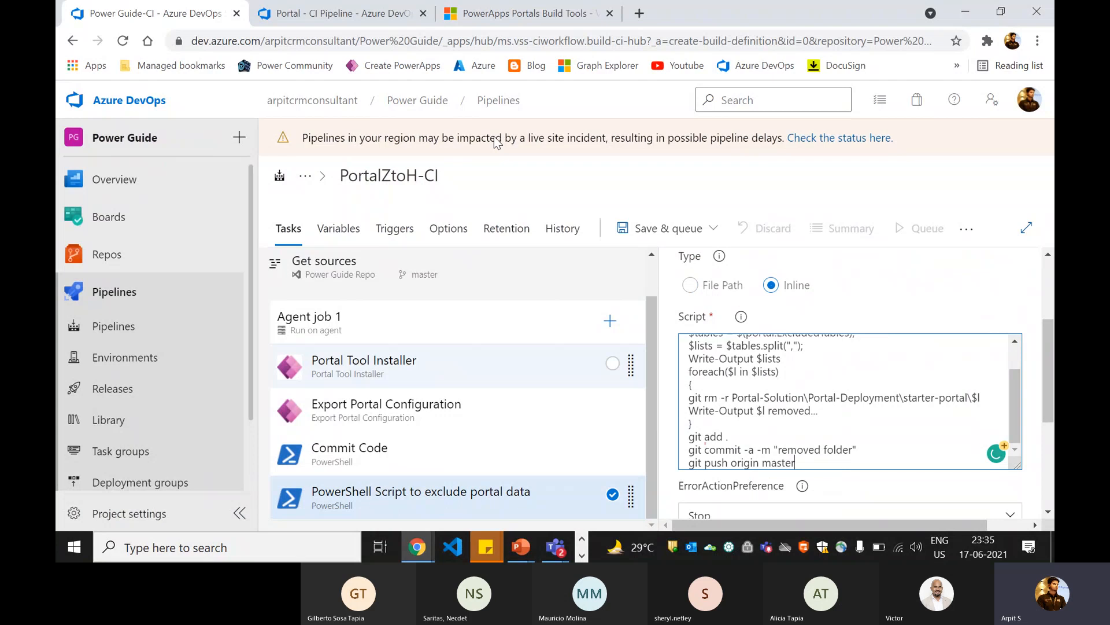
# Step: Consult the PowerApps Portals Build Tools guide and review the exclusion script pasted into the second PowerShell task
pyautogui.click(528, 13)
pyautogui.scroll(-10, 323, 385)
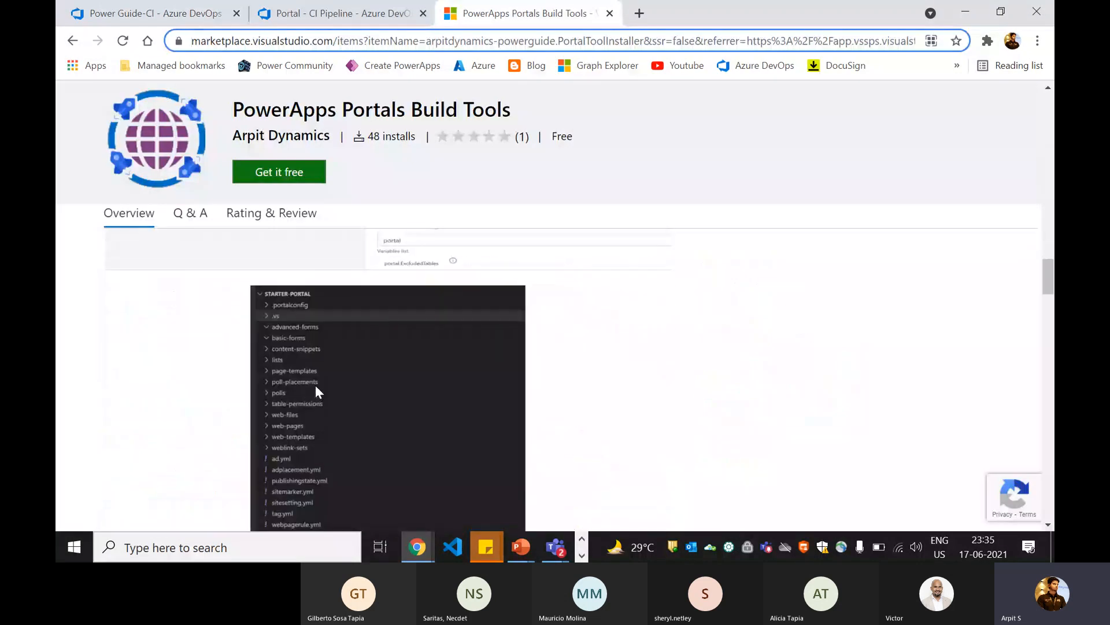
pyautogui.scroll(1, 319, 384)
pyautogui.click(151, 13)
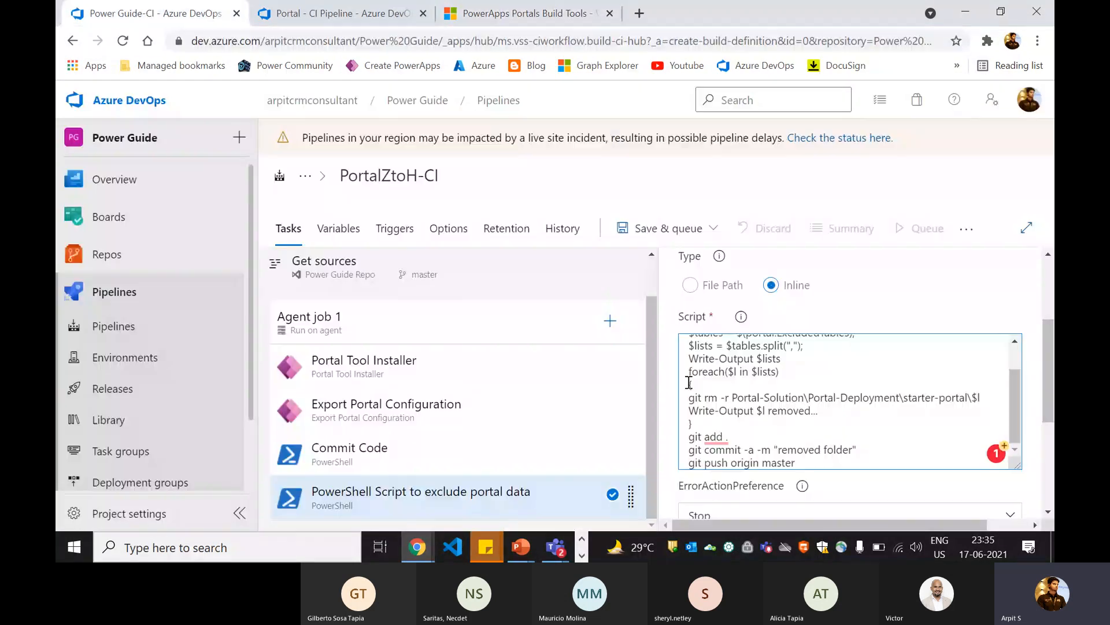
pyautogui.scroll(2, 780, 420)
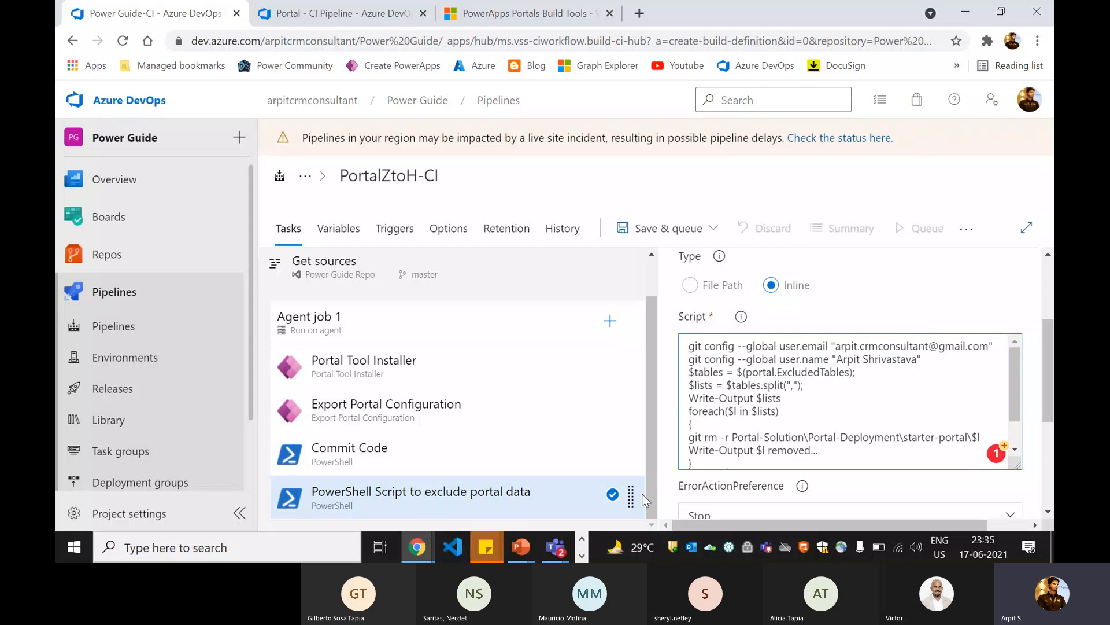
pyautogui.scroll(2, 745, 425)
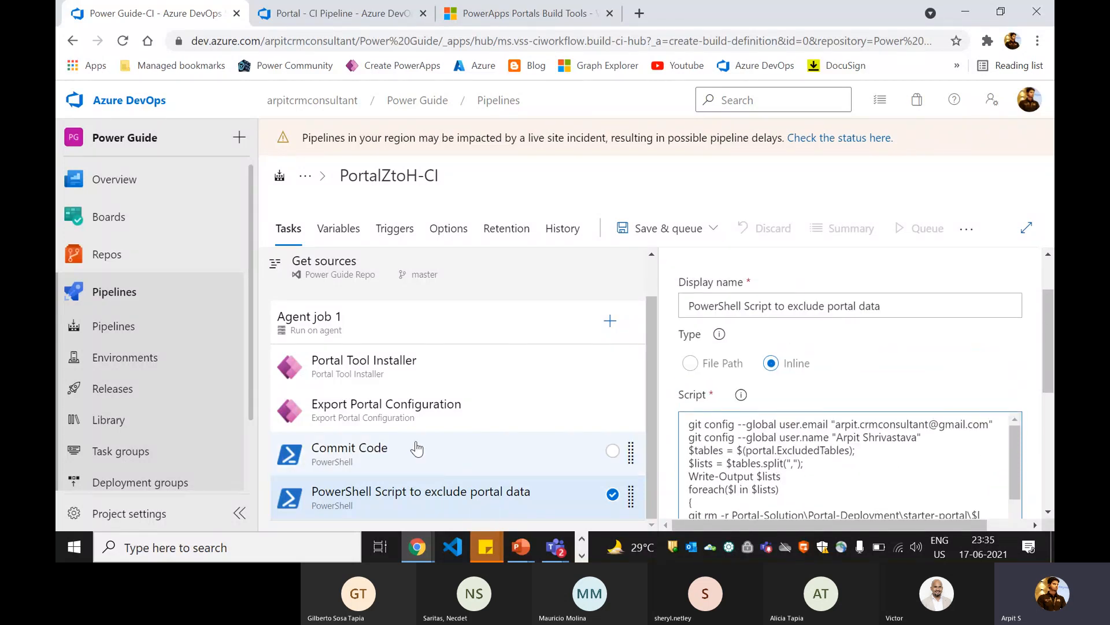
# Step: Compare Export Portal Configuration's Exclude data setting with the exclusion script, and check the Build Tools guide's example of that task
pyautogui.click(441, 426)
pyautogui.scroll(-1, 737, 448)
pyautogui.scroll(-4, 737, 448)
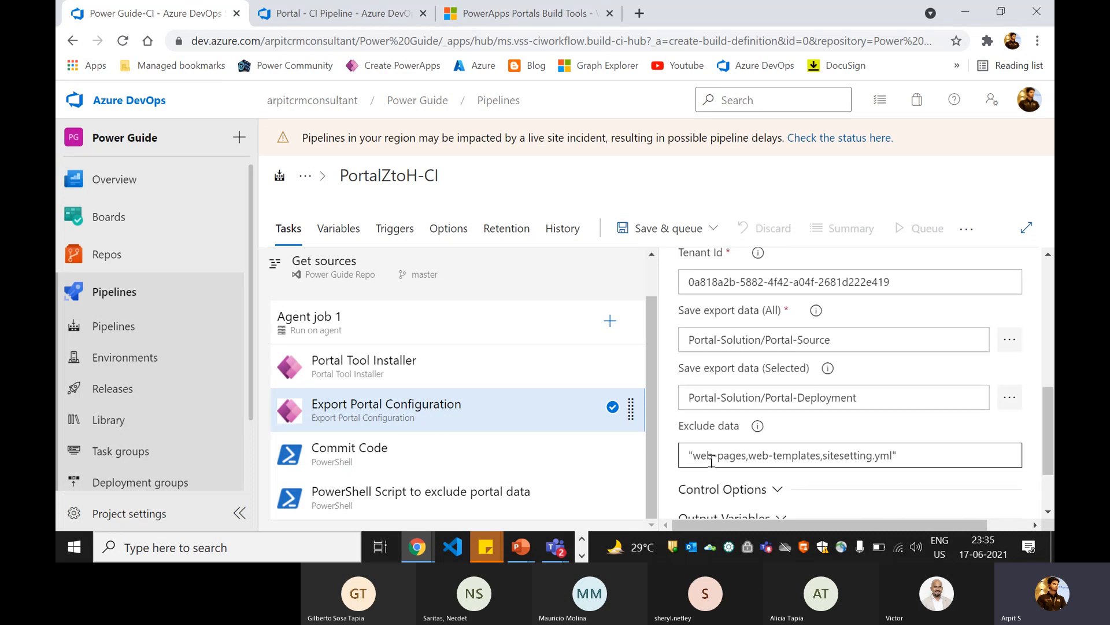
pyautogui.moveTo(694, 457); pyautogui.dragTo(887, 458)
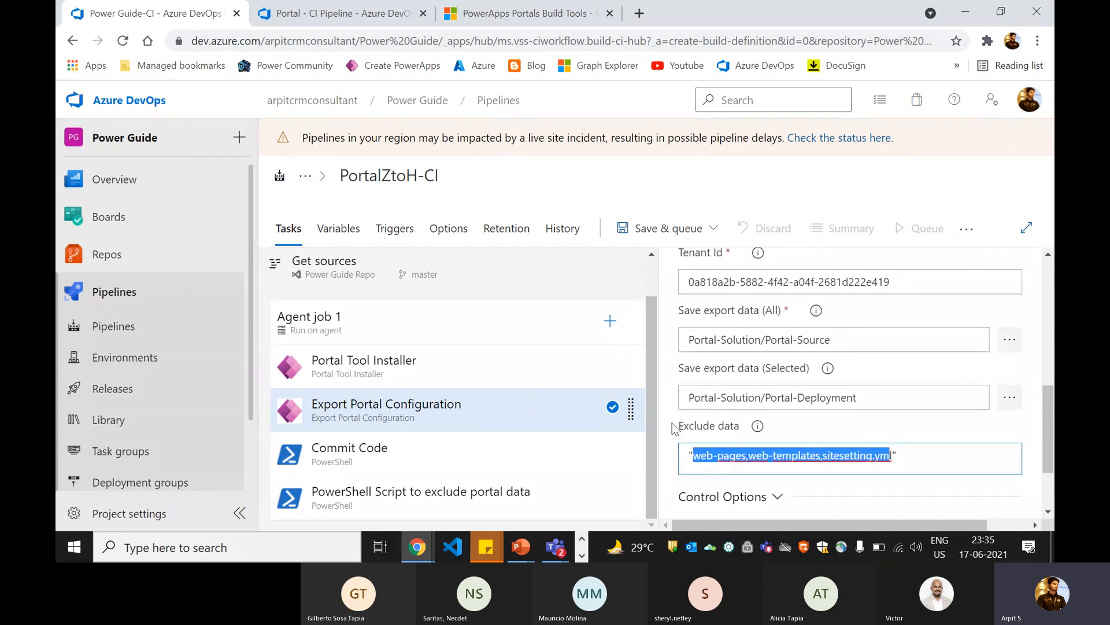
pyautogui.click(738, 454)
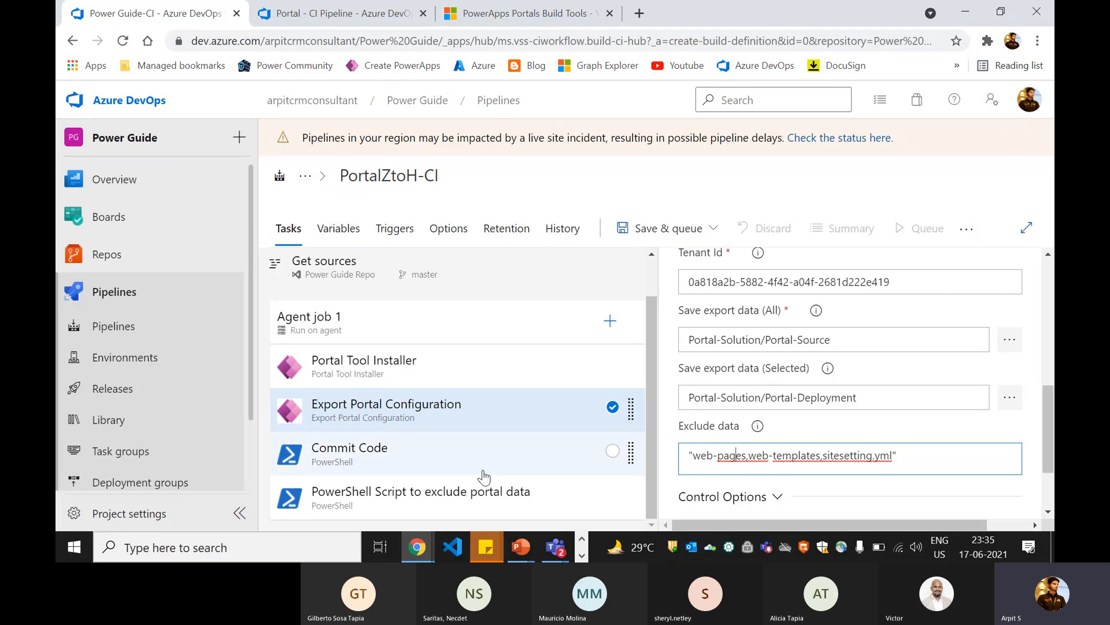
pyautogui.click(464, 504)
pyautogui.scroll(4, 722, 405)
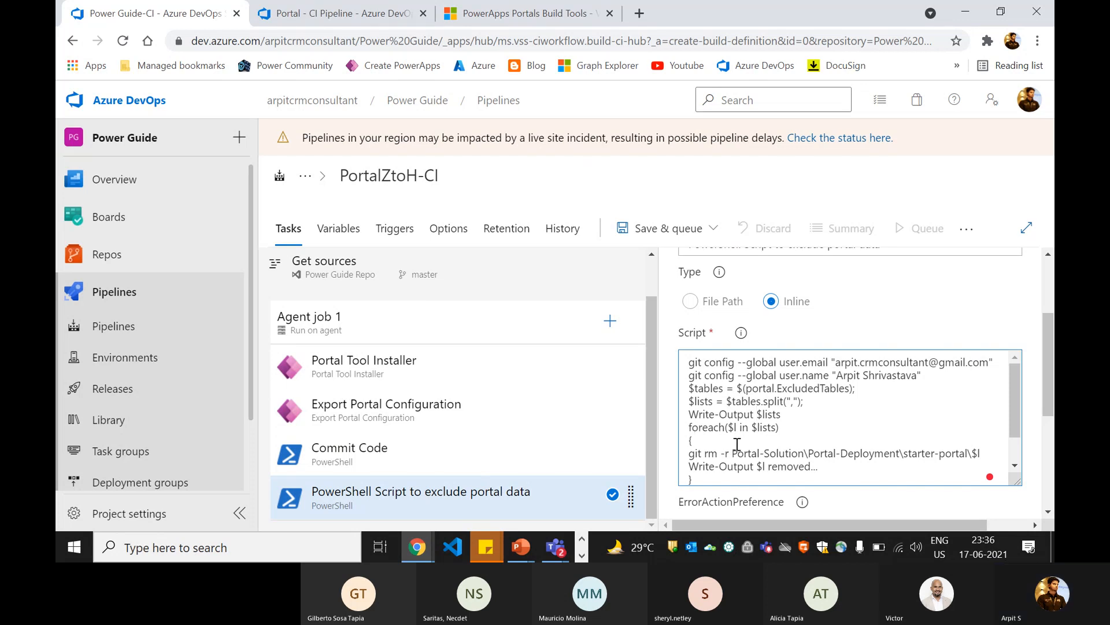
pyautogui.click(509, 15)
pyautogui.scroll(-10, 456, 289)
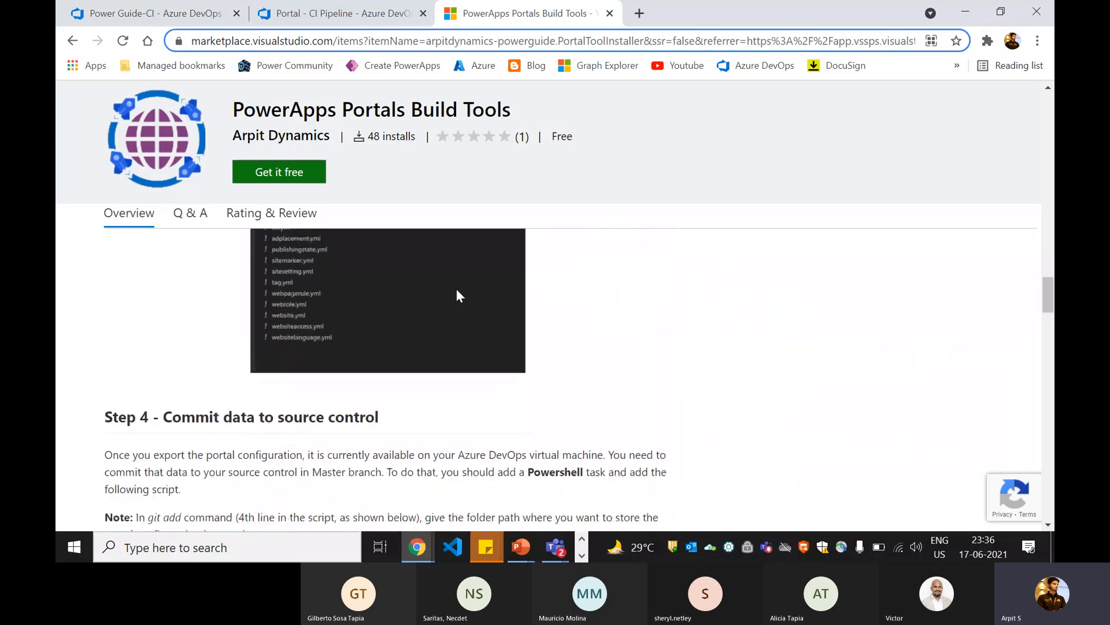
pyautogui.scroll(4, 451, 319)
pyautogui.scroll(10, 449, 317)
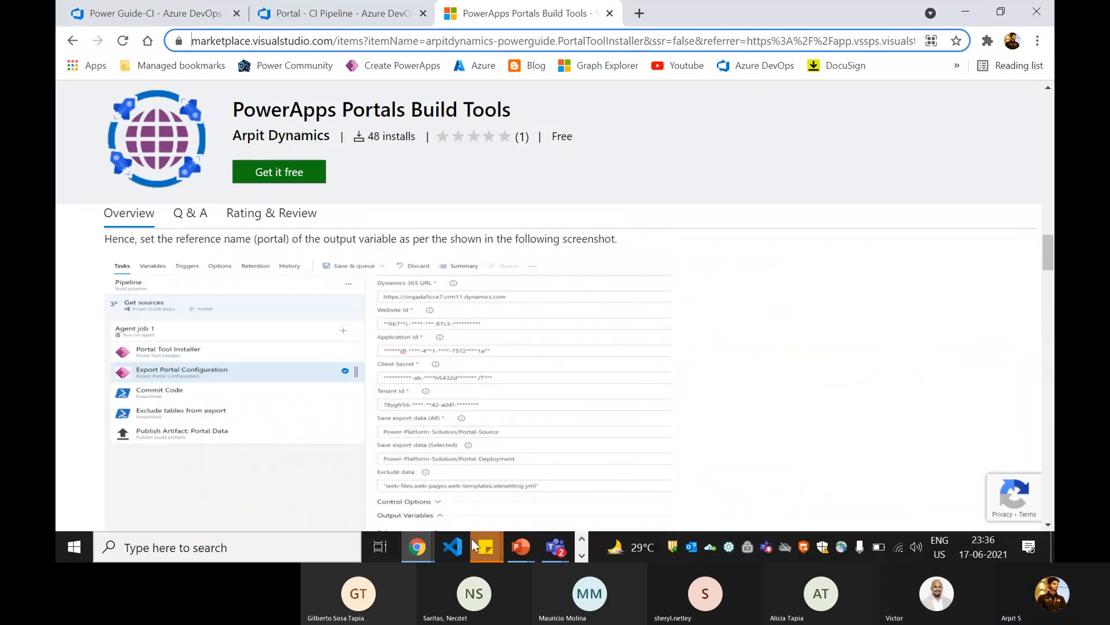
# Step: Search the available tasks for "publish arti" and add Publish build artifacts to Agent job 1 in PortalZtoH-CI
pyautogui.click(134, 8)
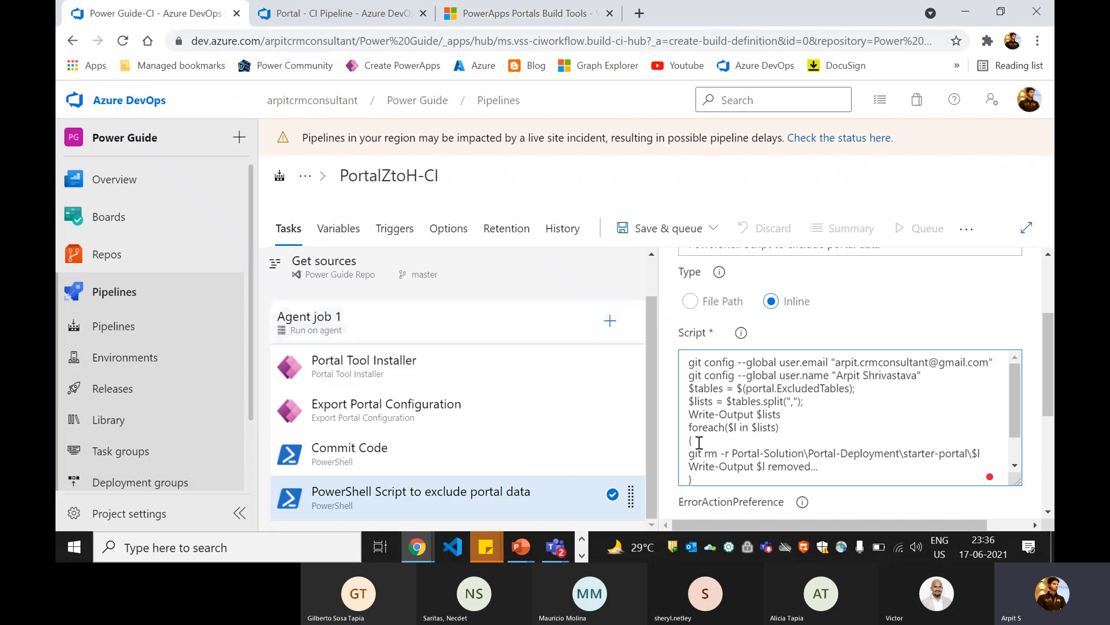
pyautogui.click(610, 320)
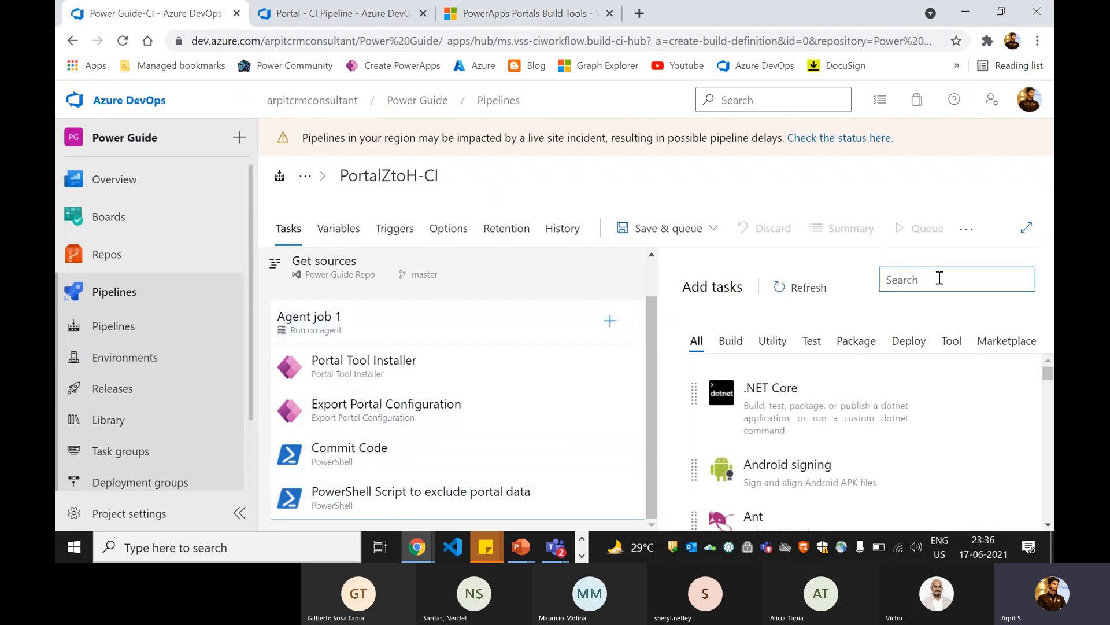
pyautogui.write('publli')
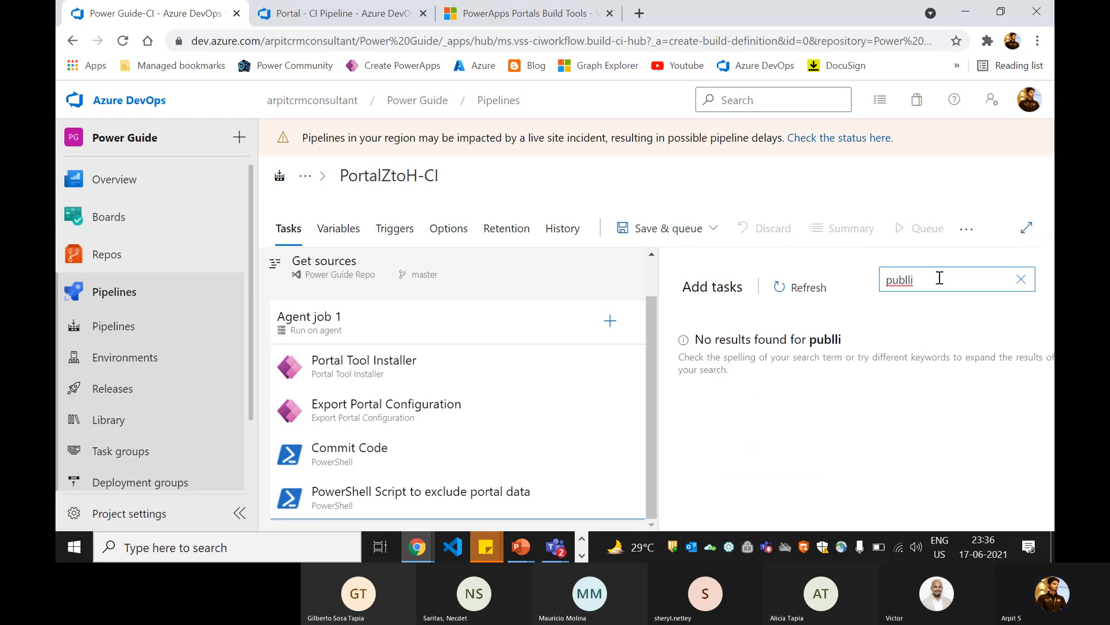
pyautogui.press('Home')
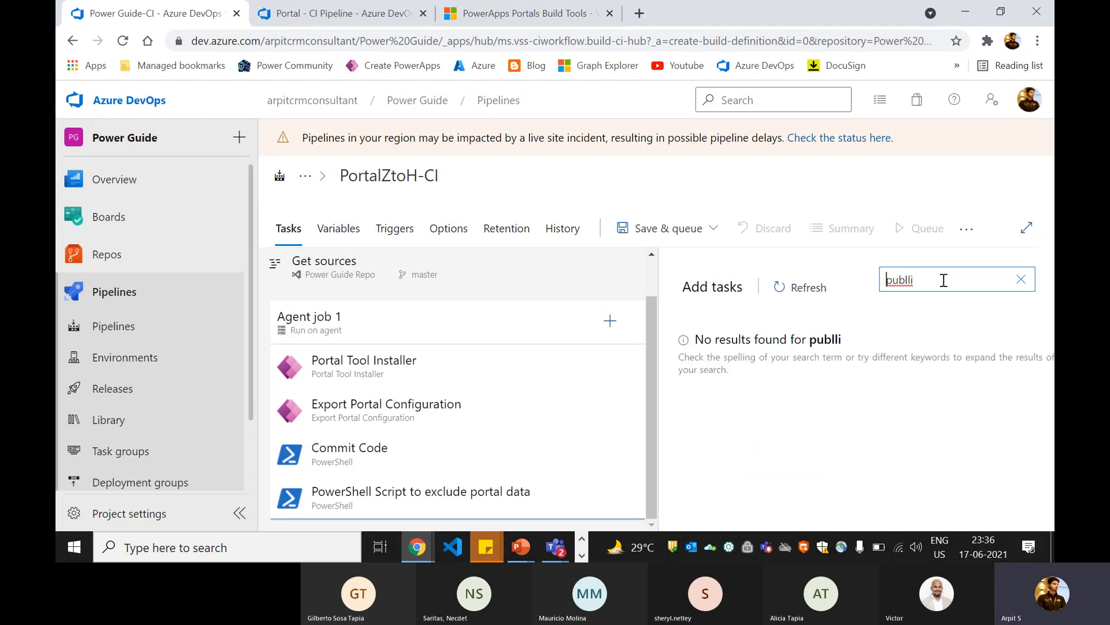
pyautogui.write('ish')
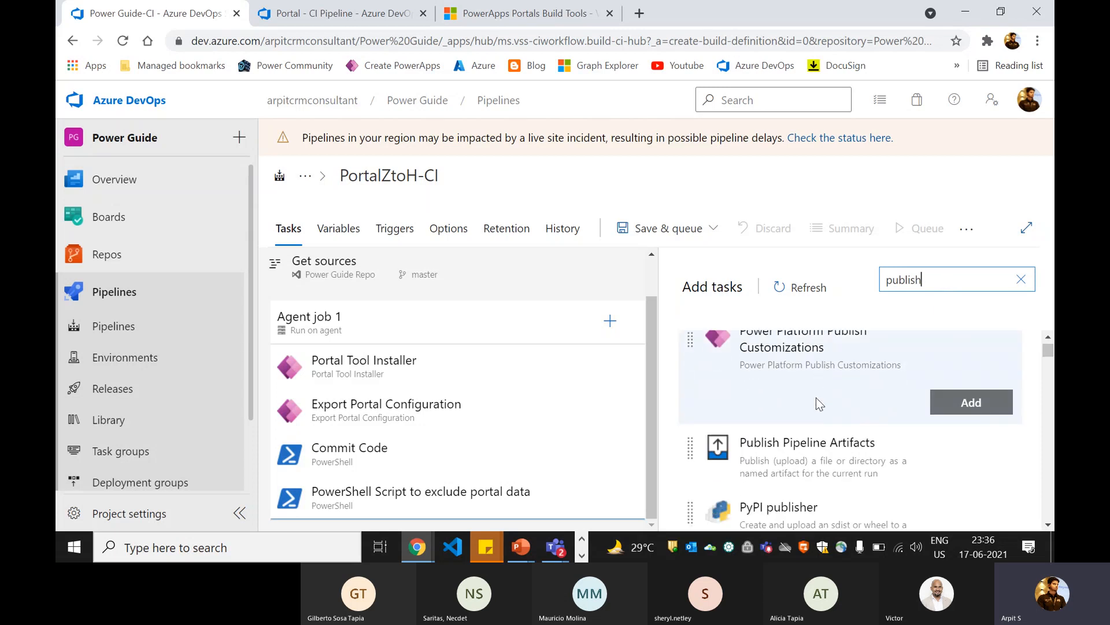
pyautogui.scroll(-2, 910, 357)
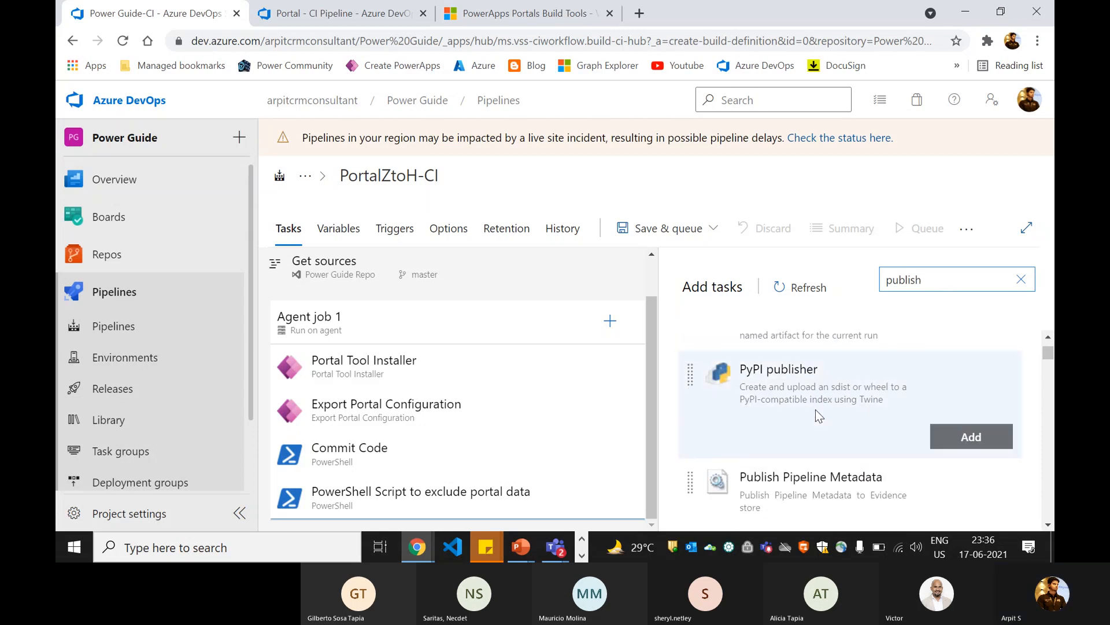
pyautogui.write('h art')
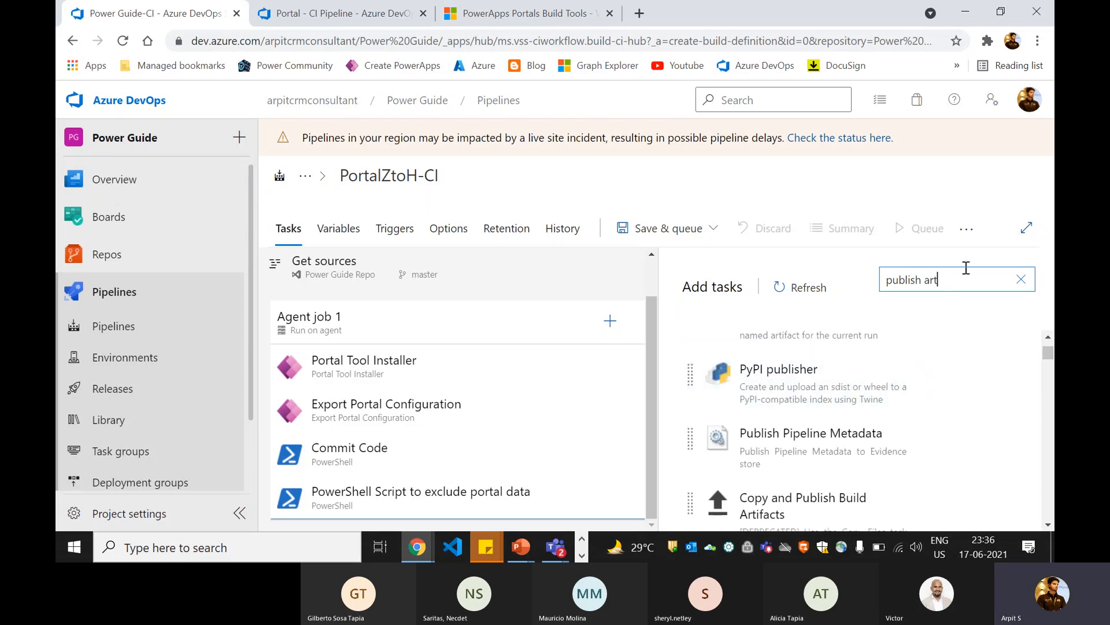
pyautogui.write('i')
pyautogui.moveTo(845, 449)
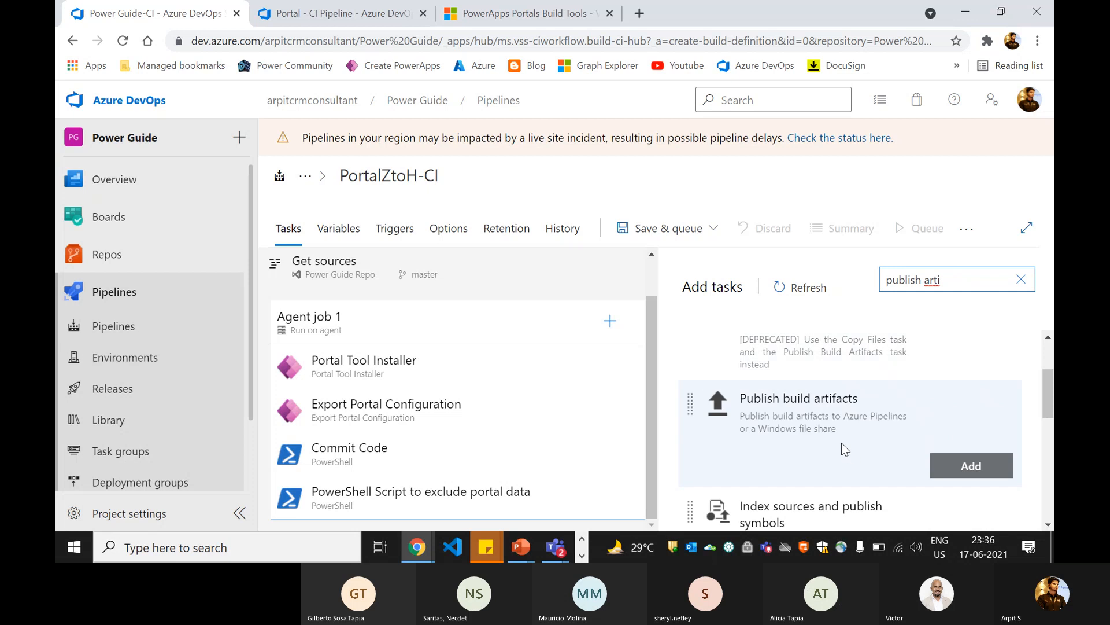
pyautogui.click(936, 465)
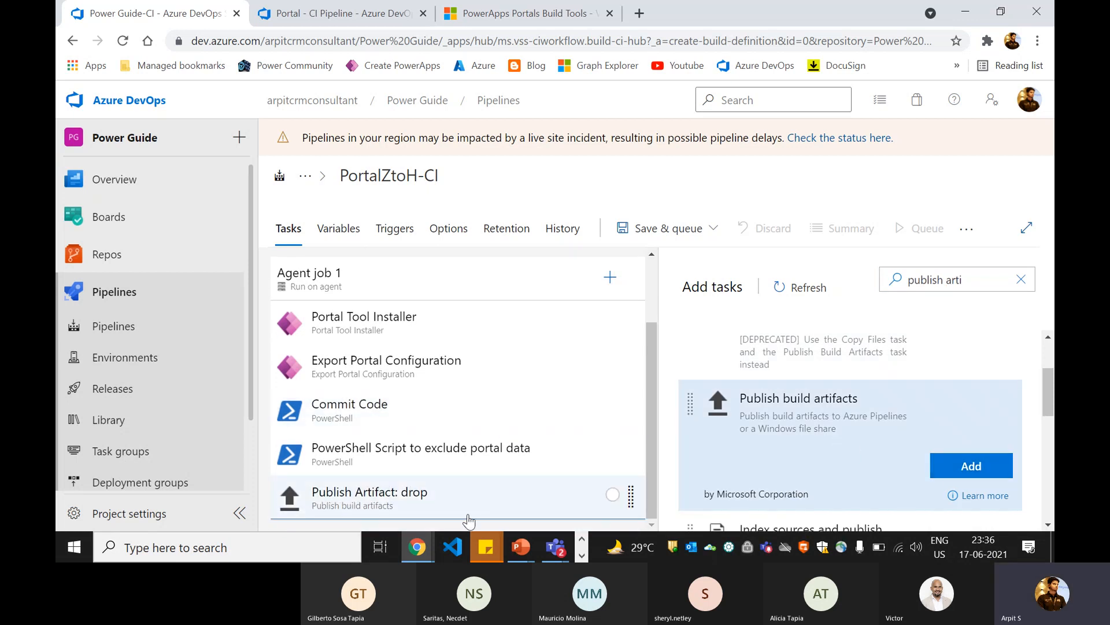
# Step: Open the new Publish Artifact task's settings and examine its display name and path to publish
pyautogui.click(455, 514)
pyautogui.scroll(-1, 788, 384)
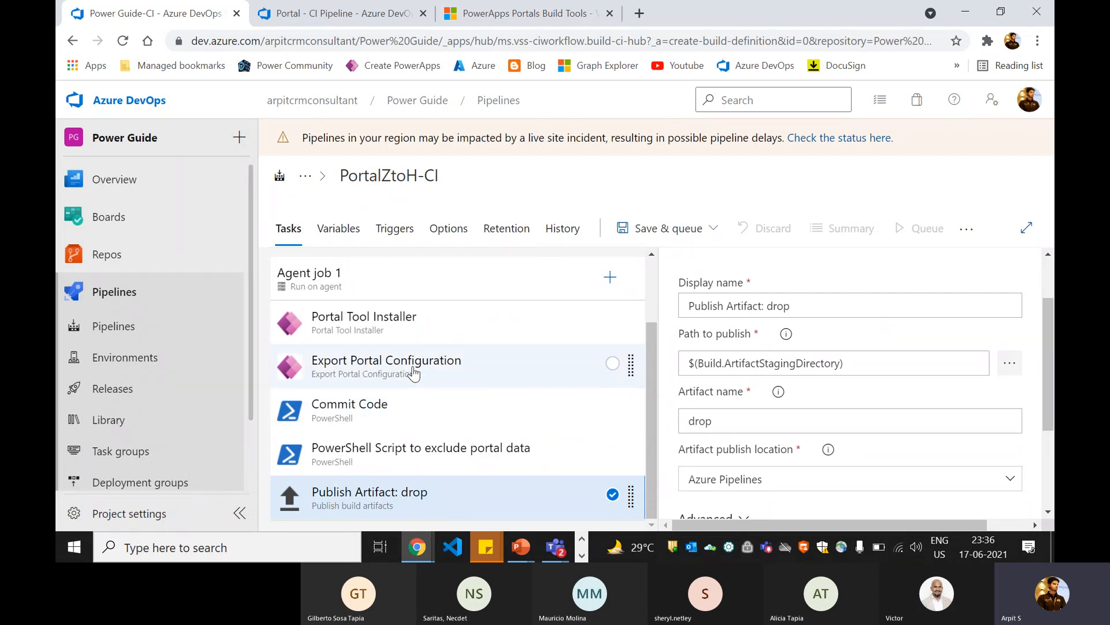
pyautogui.click(804, 363)
pyautogui.click(726, 309)
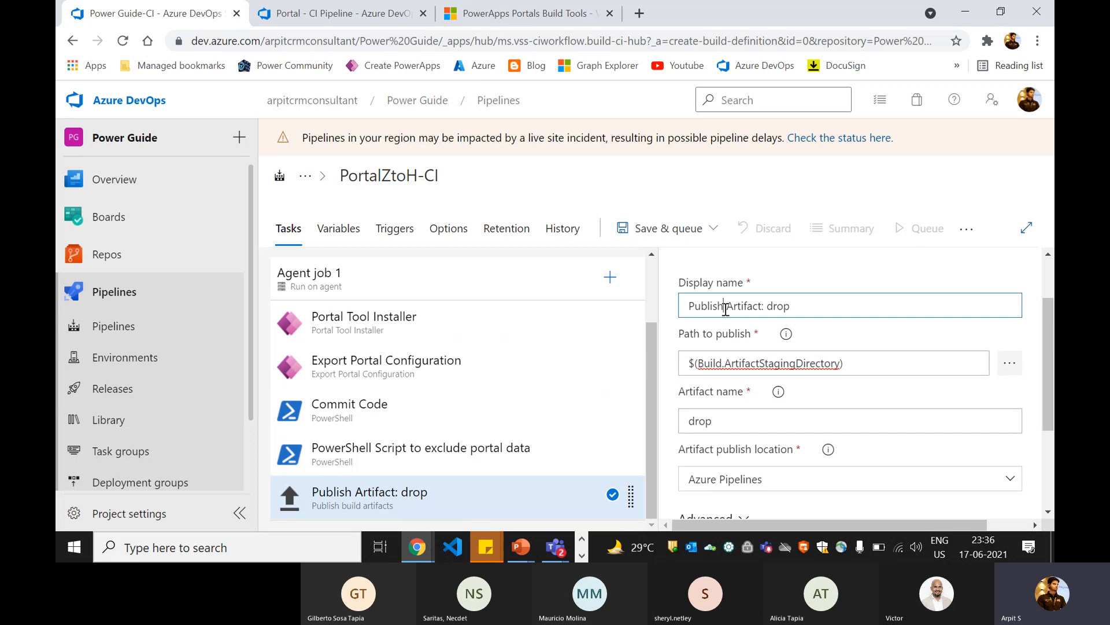
pyautogui.moveTo(725, 309); pyautogui.dragTo(800, 305)
pyautogui.click(825, 365)
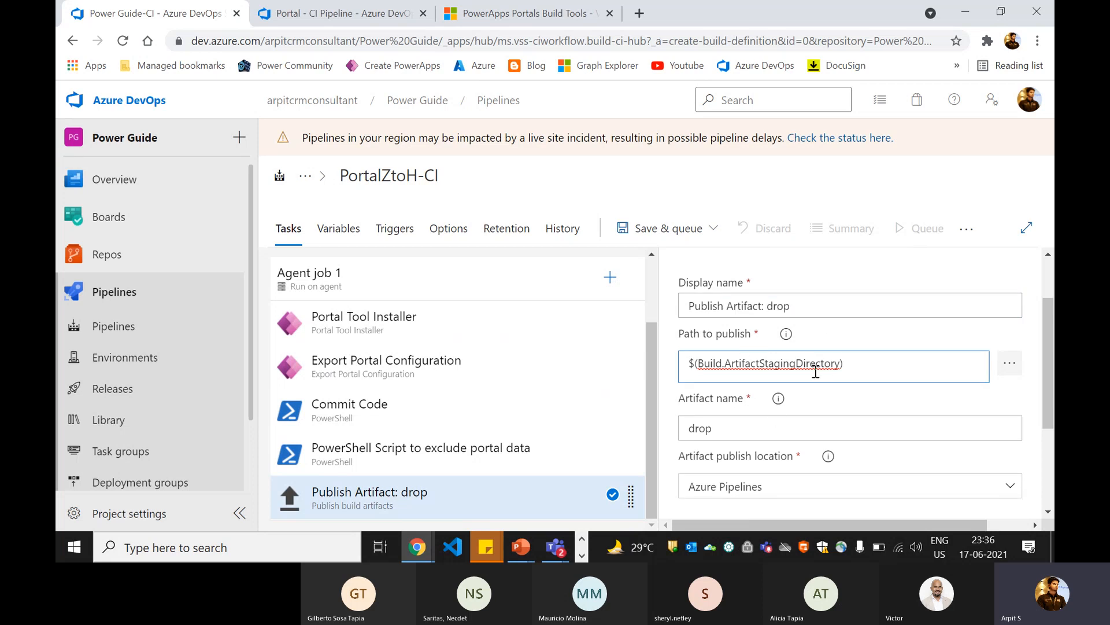
# Step: Check the path to publish and artifact name used by the Publish Artifact task in Portal - CI Pipeline
pyautogui.click(346, 14)
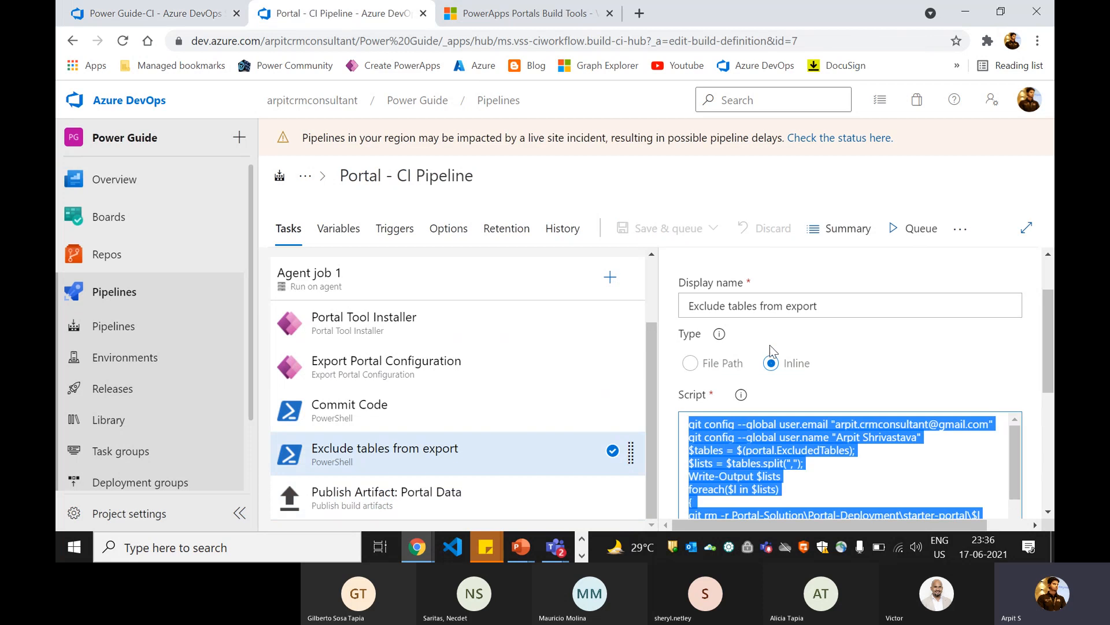
pyautogui.click(433, 496)
pyautogui.scroll(2, 738, 380)
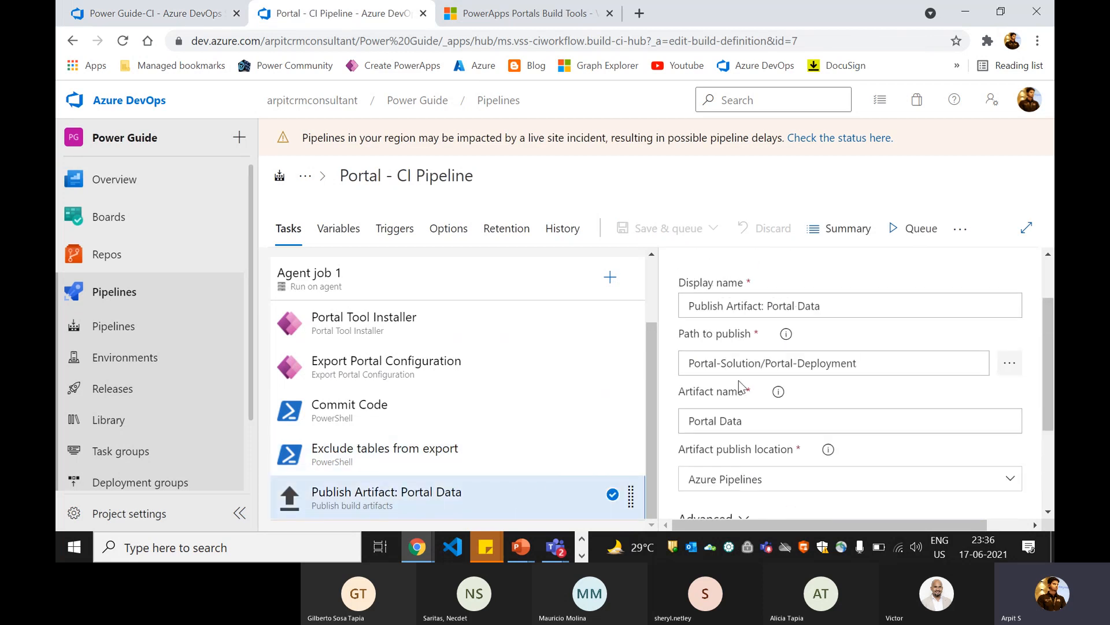
pyautogui.moveTo(689, 363); pyautogui.dragTo(841, 363)
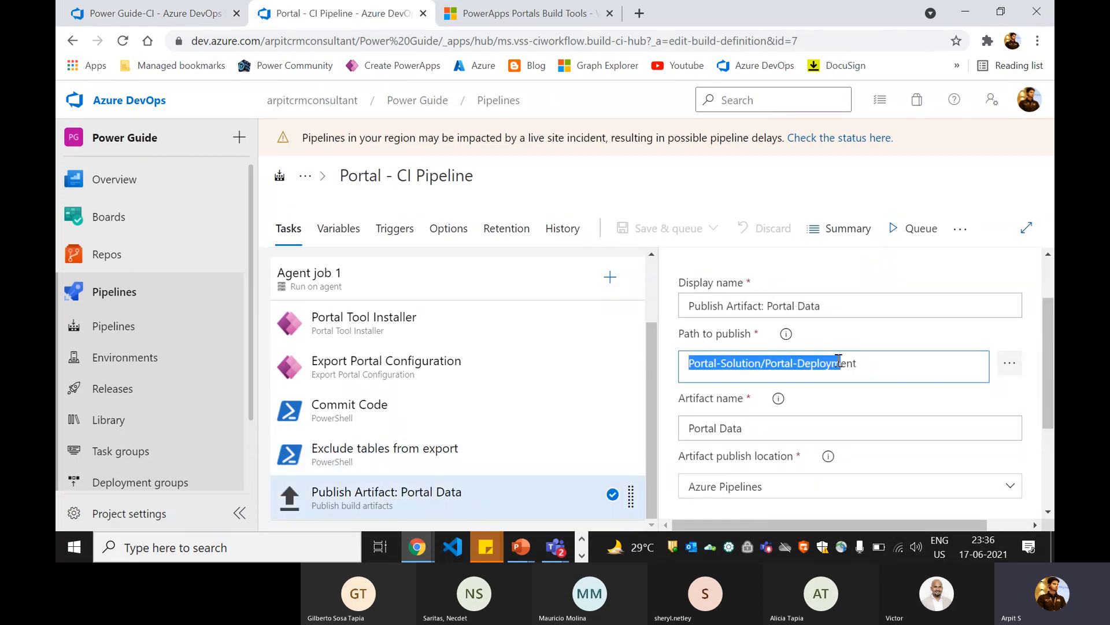
pyautogui.scroll(2, 833, 359)
pyautogui.click(784, 450)
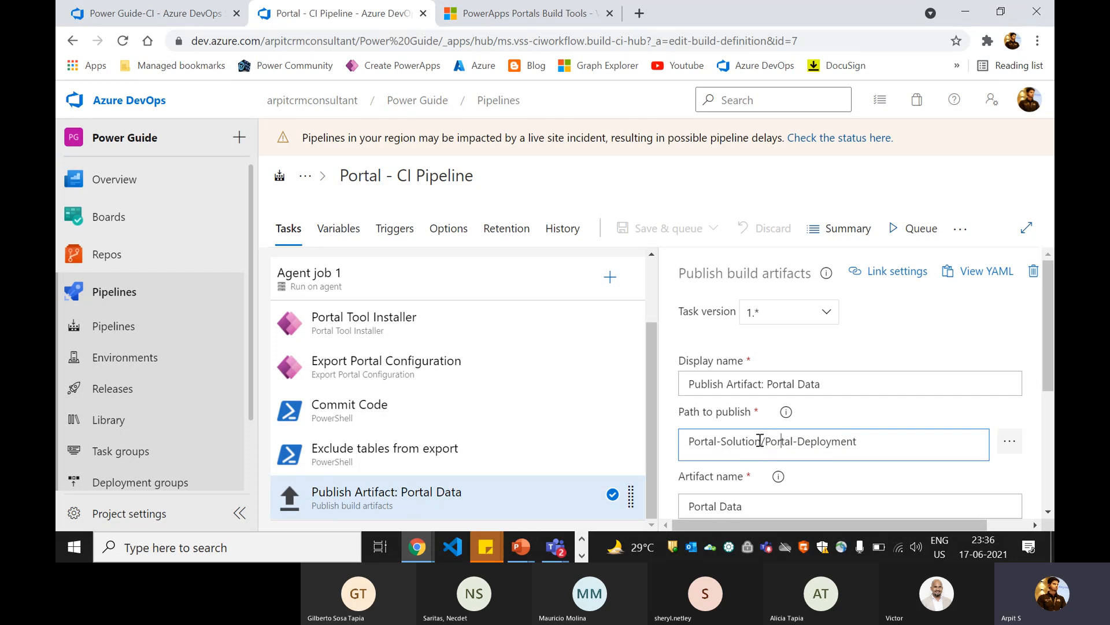
# Step: Set the path to publish of PortalZtoH-CI's Publish Artifact task to the Portal-Solution/Portal-Deployment folder in Power Guide Repo
pyautogui.click(149, 18)
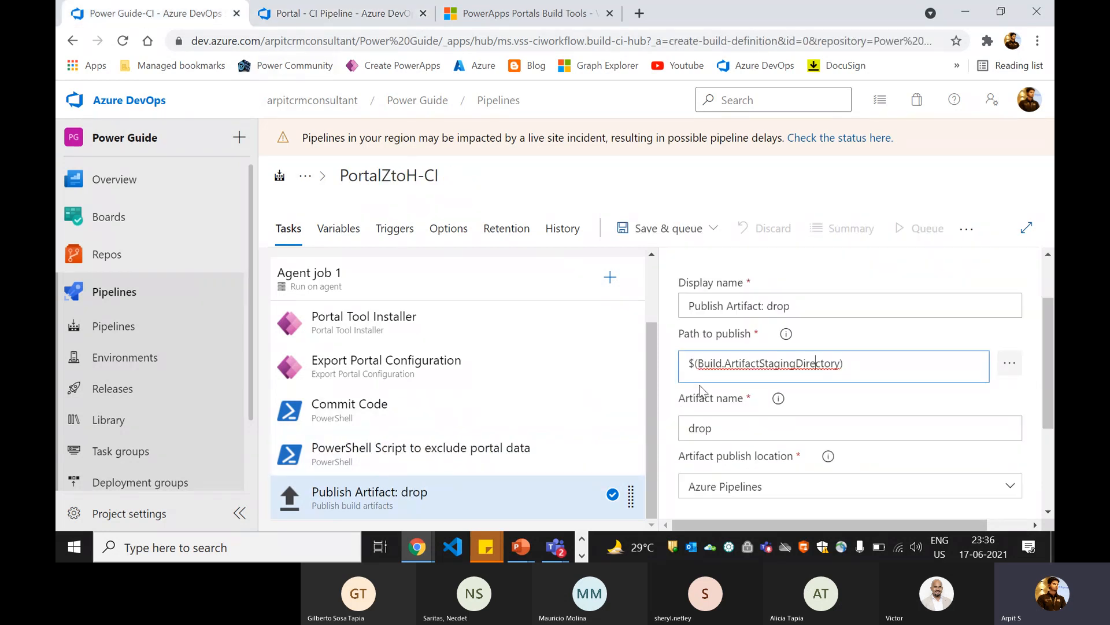
pyautogui.click(1010, 363)
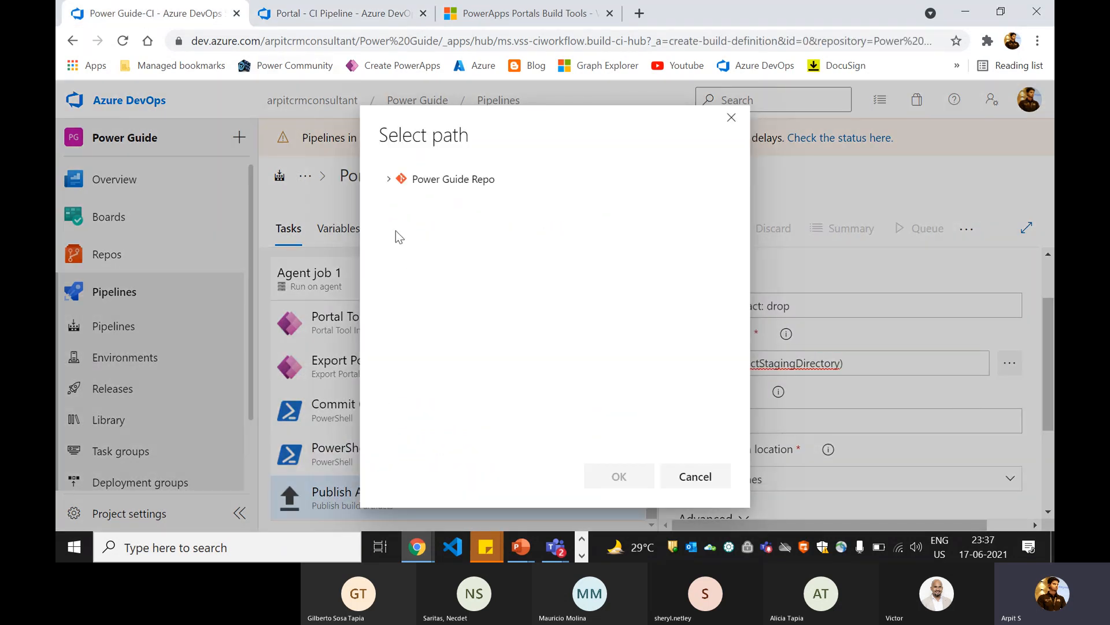
pyautogui.click(387, 180)
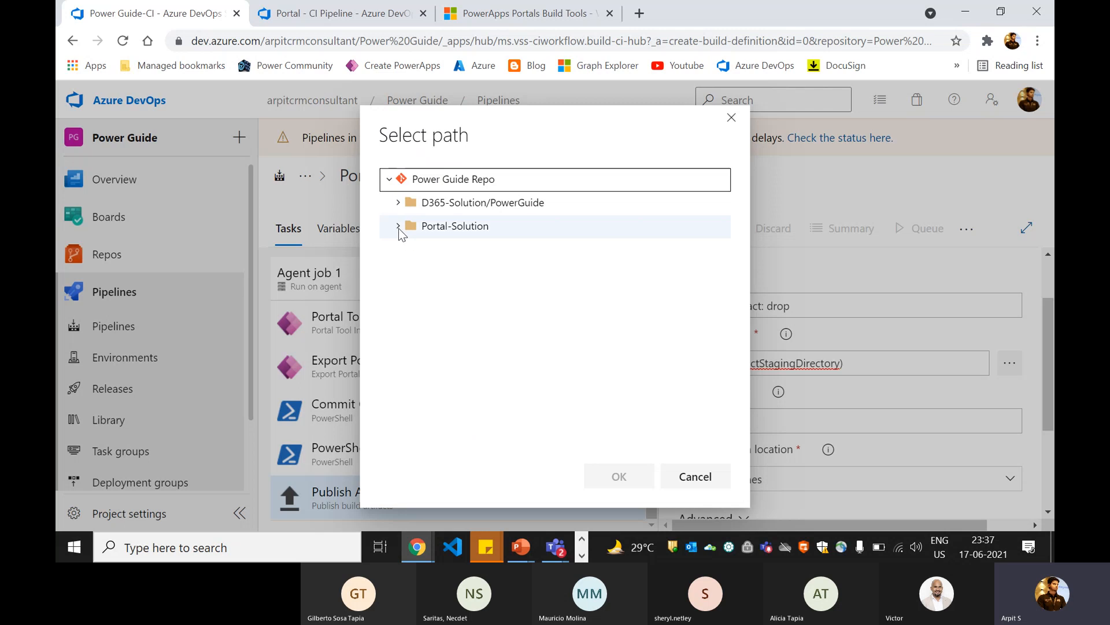
pyautogui.click(399, 226)
pyautogui.click(409, 250)
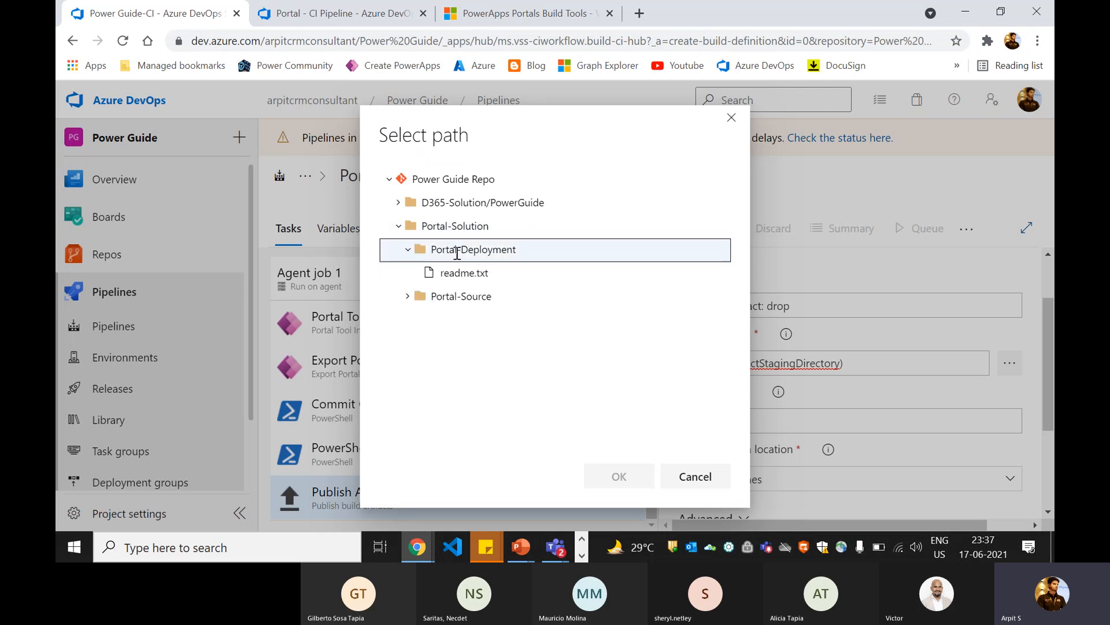
pyautogui.click(619, 476)
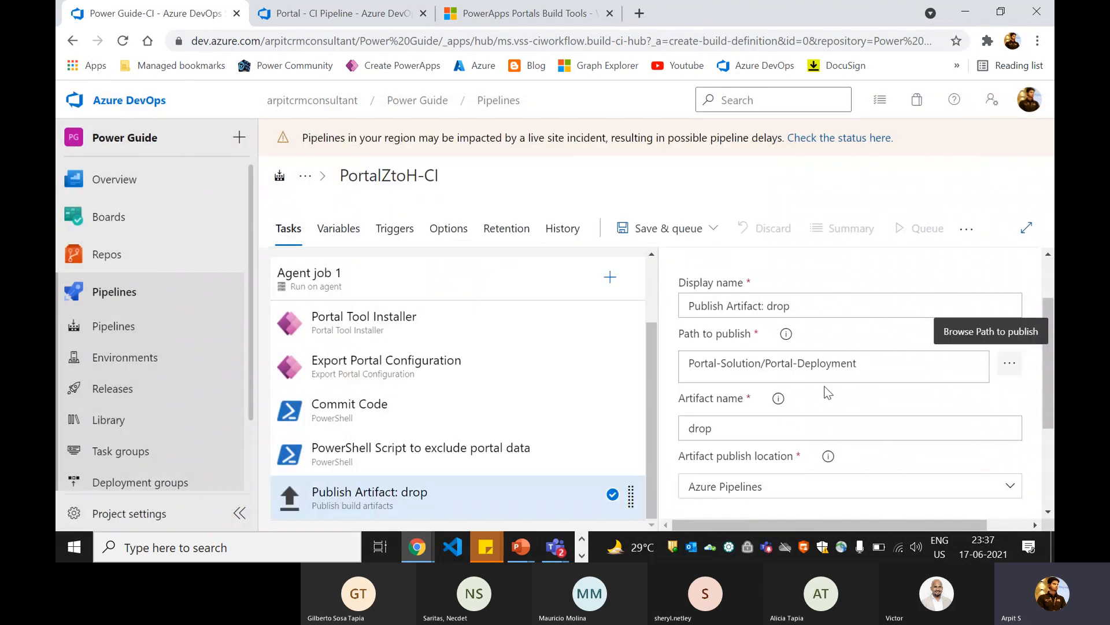
pyautogui.click(826, 372)
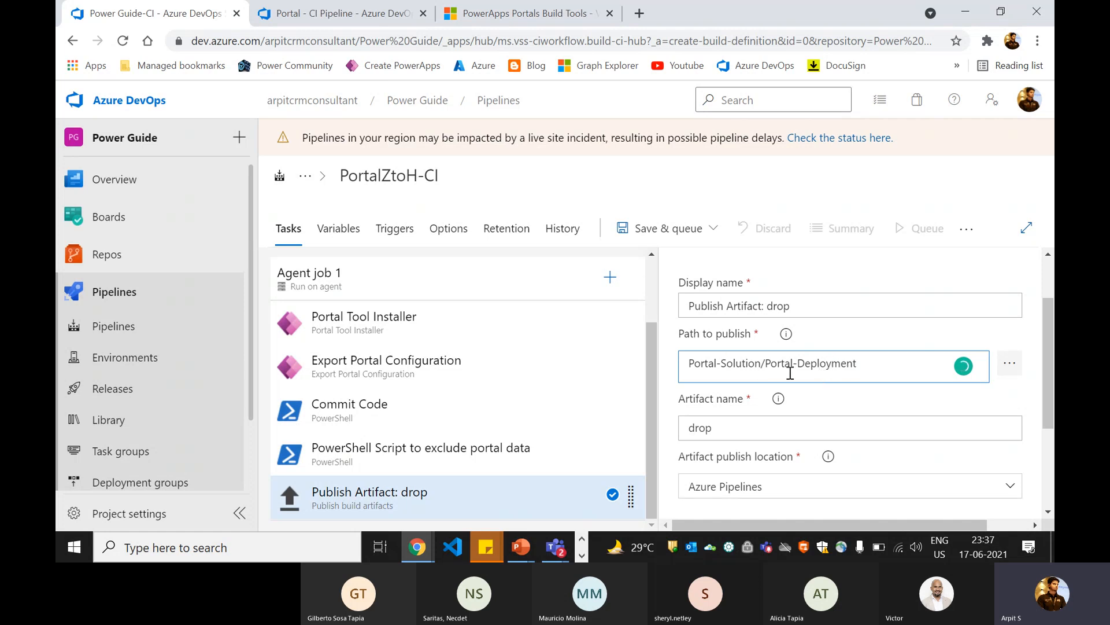
# Step: Set the Publish Artifact task's artifact name to Portal Data, copied from the same task in Portal - CI Pipeline
pyautogui.scroll(-1, 711, 424)
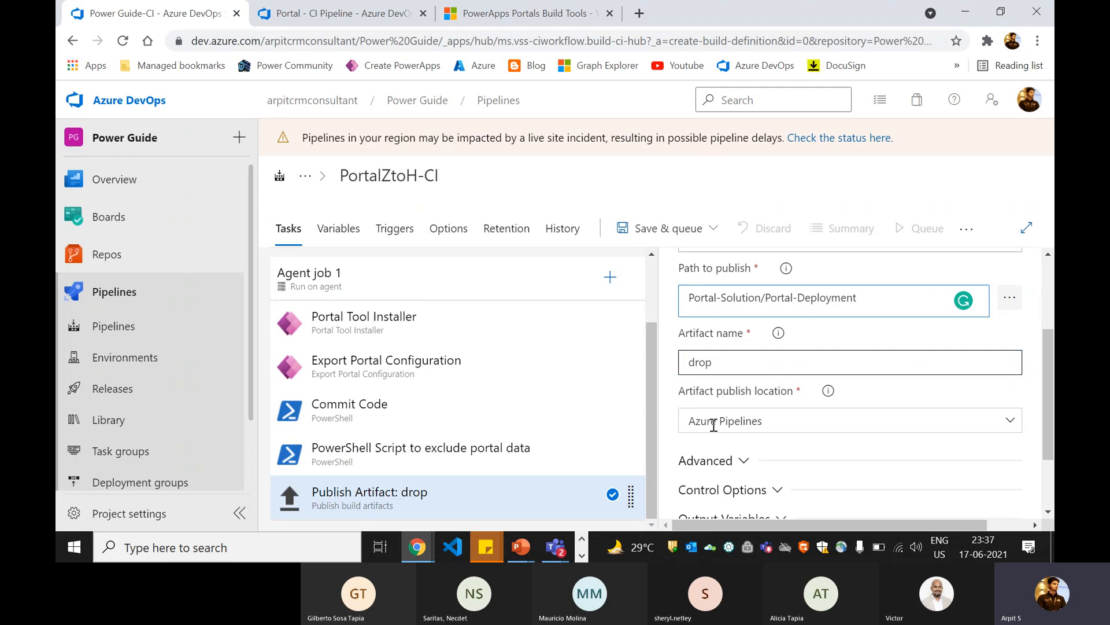
pyautogui.click(340, 17)
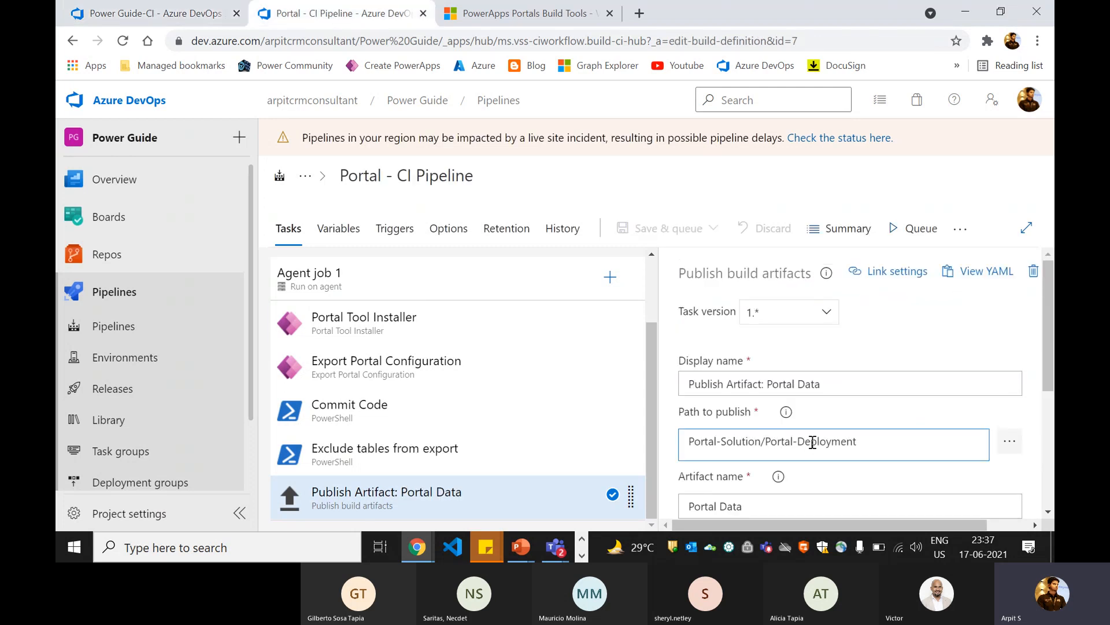
pyautogui.scroll(-1, 812, 447)
pyautogui.moveTo(761, 427); pyautogui.dragTo(684, 428)
pyautogui.hotkey('ctrl', 'c')
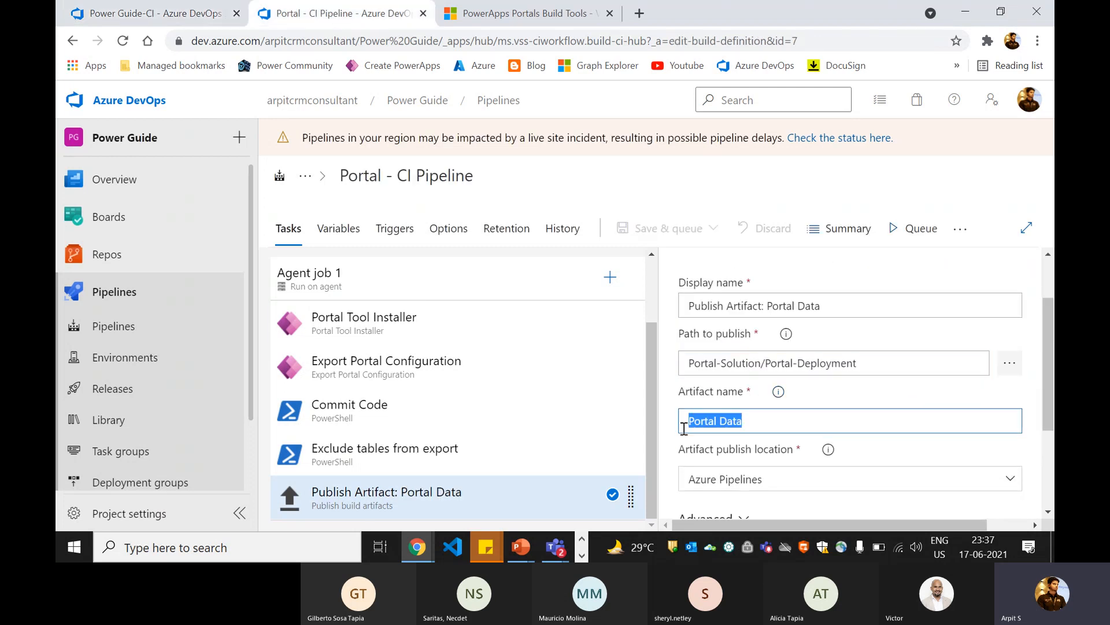
pyautogui.click(174, 13)
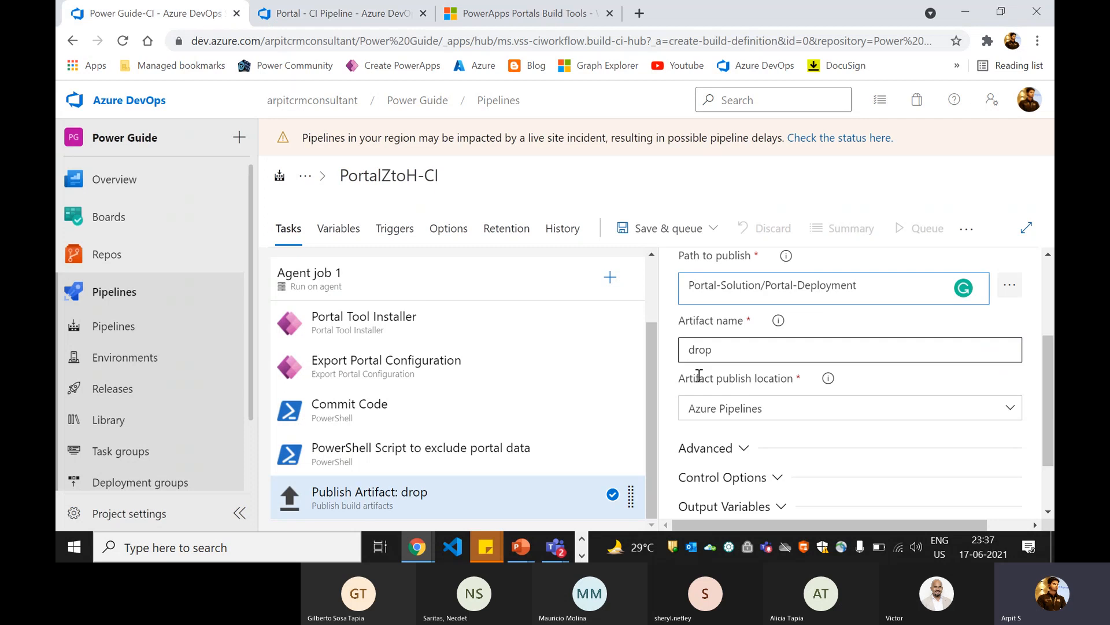
pyautogui.doubleClick(713, 347)
pyautogui.hotkey('ctrl', 'v')
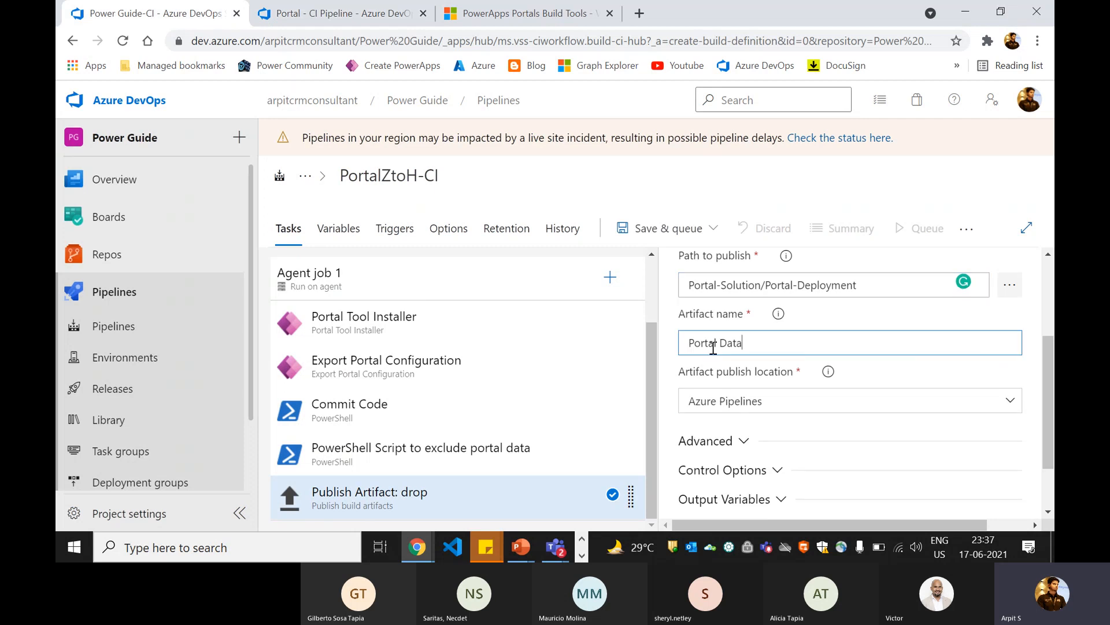
# Step: Review the Dynamics 365 URL, Website Id and Application Id entered in PortalZtoH-CI's Export Portal Configuration task
pyautogui.scroll(2, 525, 459)
pyautogui.click(581, 188)
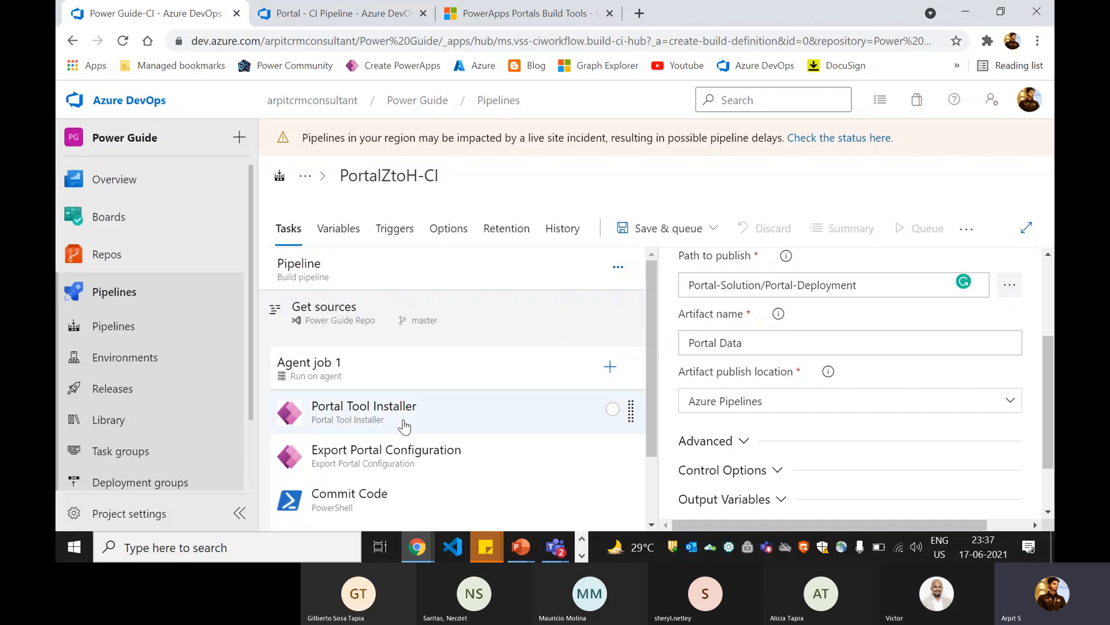
pyautogui.click(393, 460)
pyautogui.scroll(1, 684, 355)
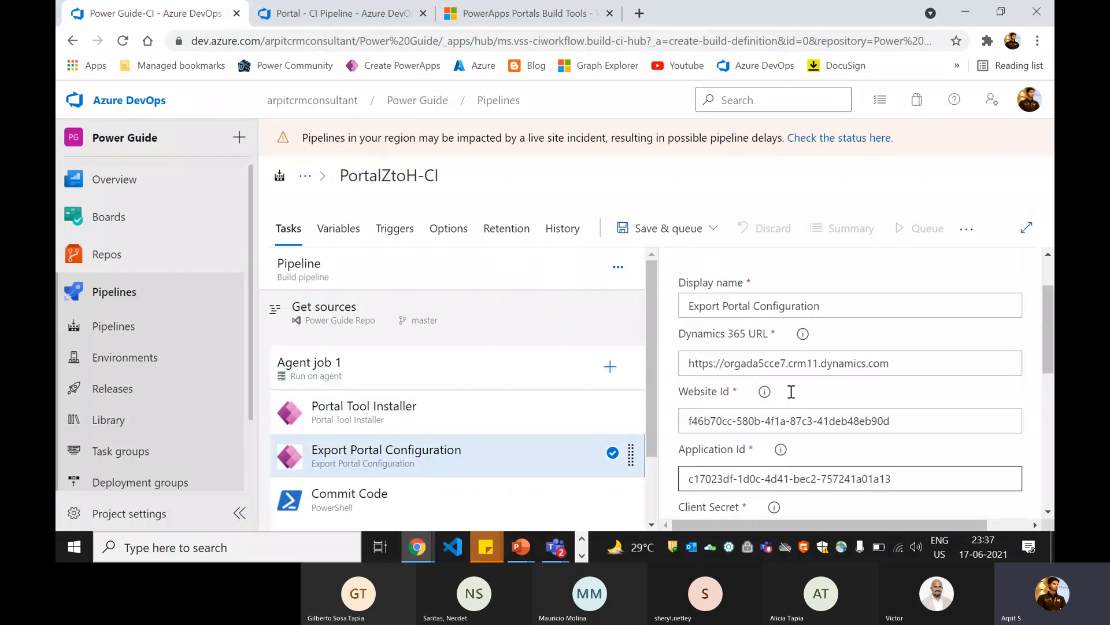
pyautogui.moveTo(689, 363); pyautogui.dragTo(889, 363)
pyautogui.click(861, 363)
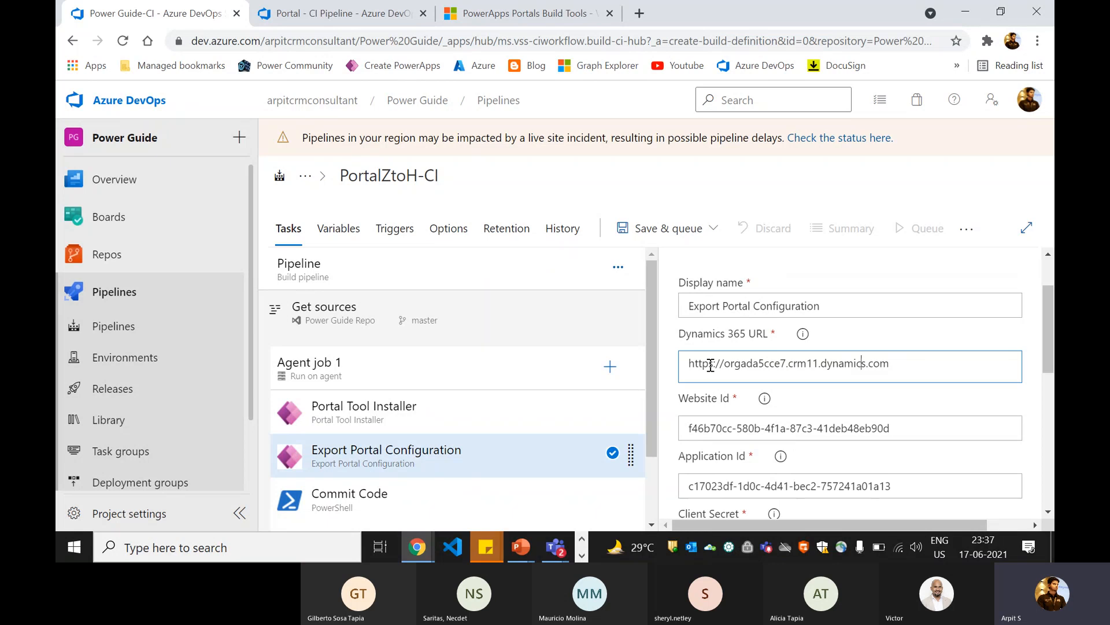
pyautogui.moveTo(704, 364); pyautogui.dragTo(860, 364)
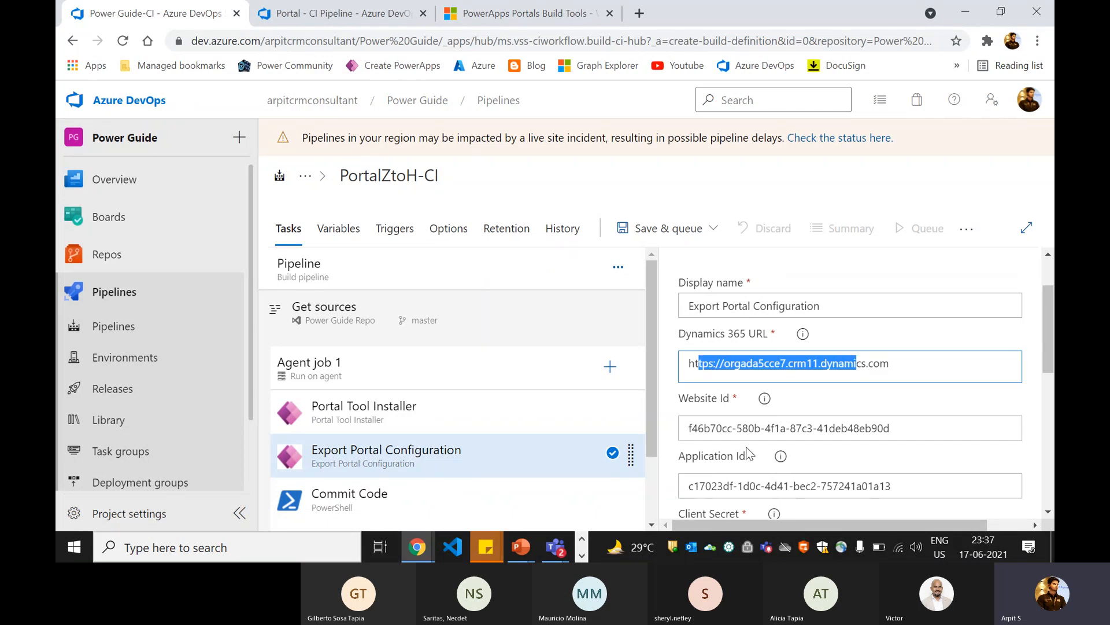
pyautogui.moveTo(722, 427); pyautogui.dragTo(848, 422)
pyautogui.moveTo(717, 485); pyautogui.dragTo(801, 483)
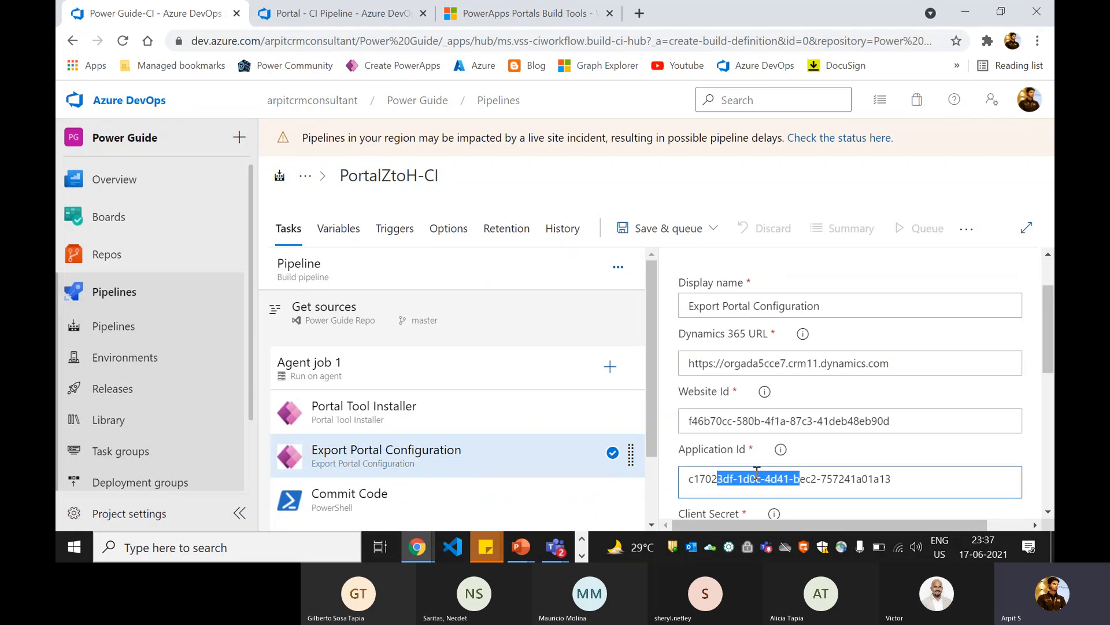
# Step: Add a pipeline variable named cliendid to PortalZtoH-CI and fill in a dummy client ID value
pyautogui.click(339, 228)
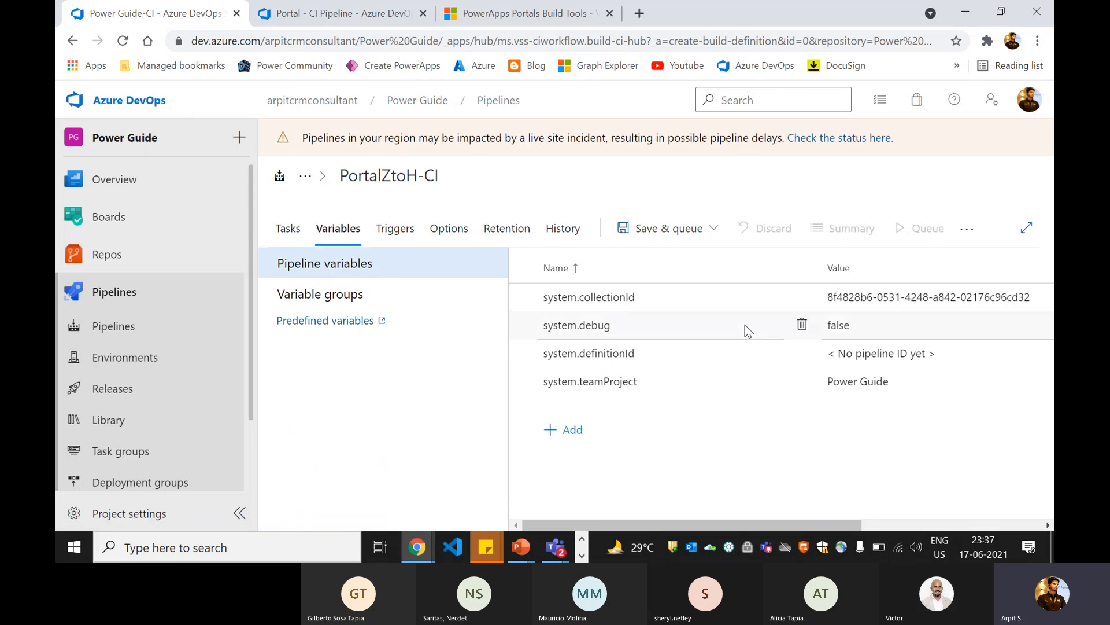
pyautogui.click(573, 429)
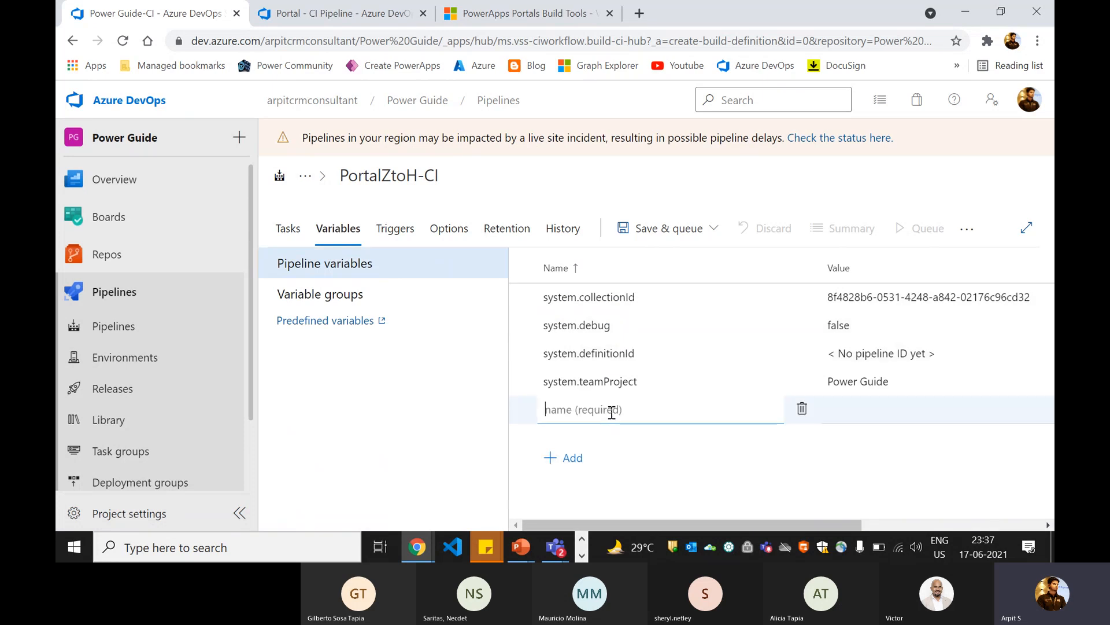
pyautogui.write('cliendid')
pyautogui.click(868, 415)
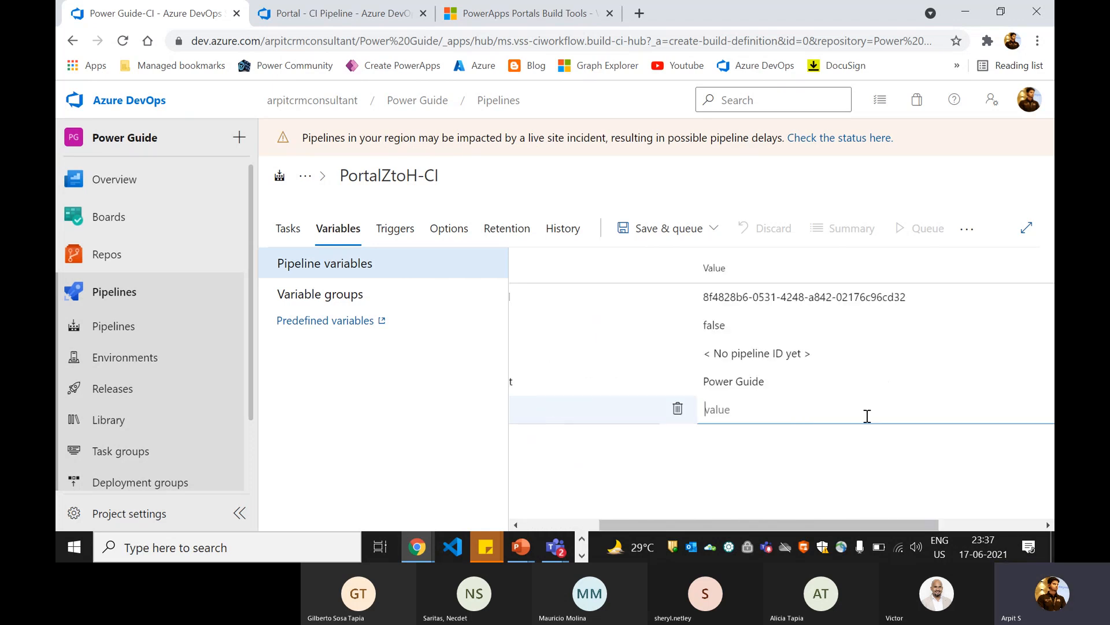
pyautogui.write('232342')
pyautogui.click(811, 450)
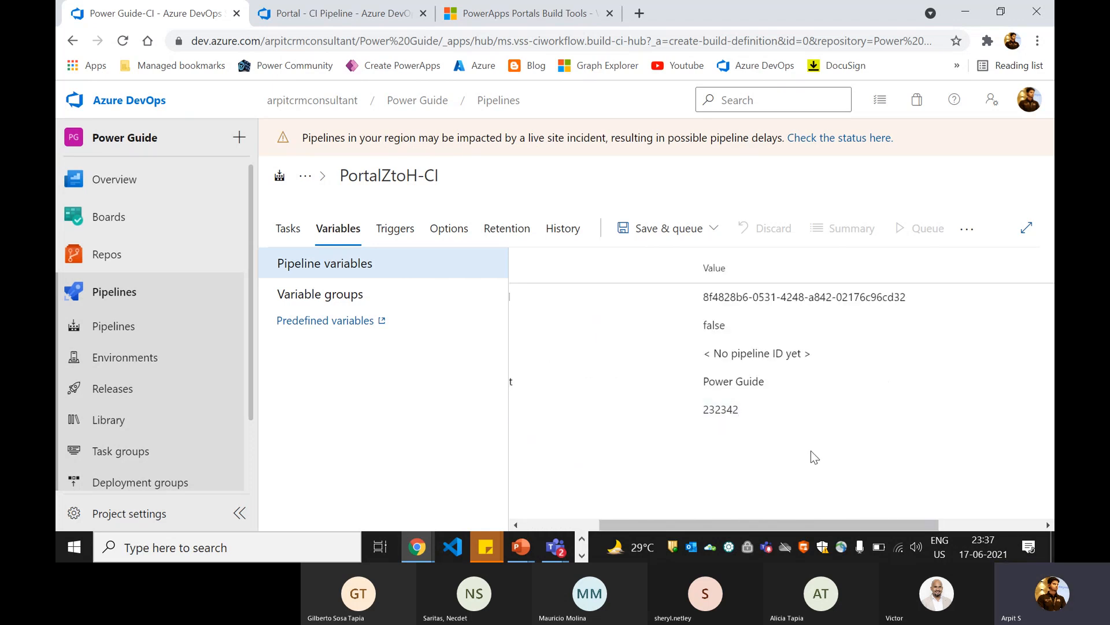
# Step: Mark the cliendid variable as secret
pyautogui.moveTo(753, 524); pyautogui.dragTo(857, 524)
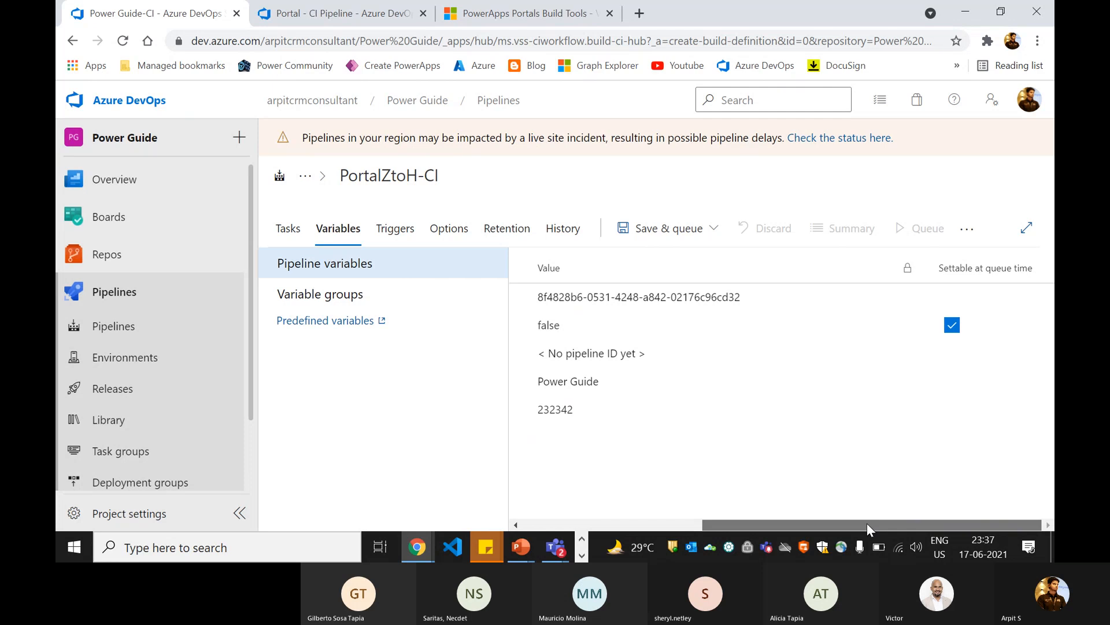
pyautogui.click(915, 410)
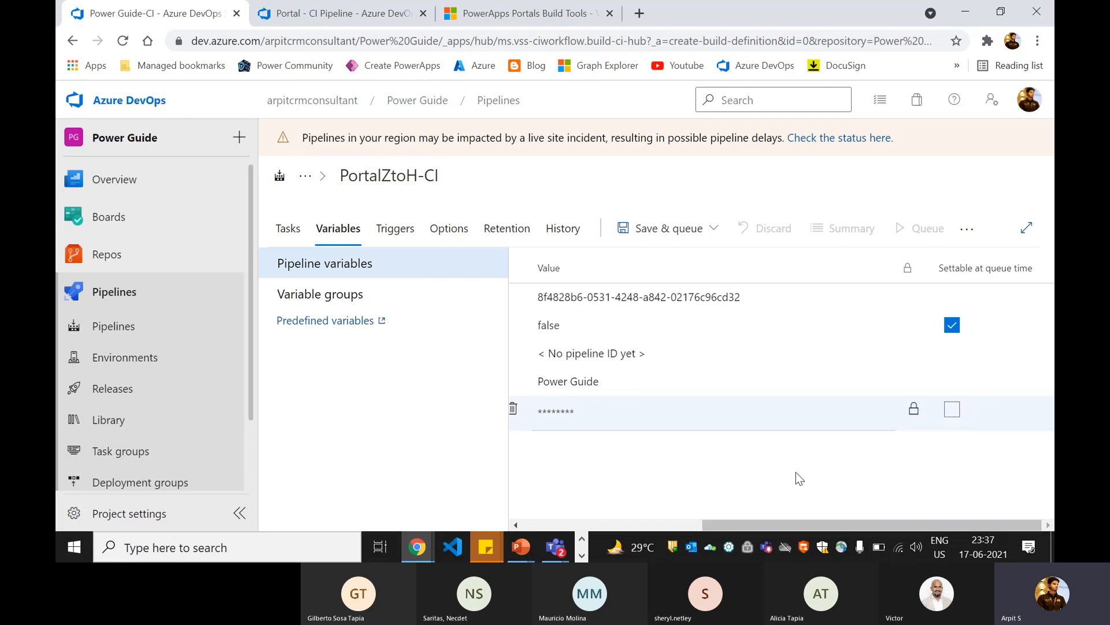
pyautogui.moveTo(753, 527); pyautogui.dragTo(603, 523)
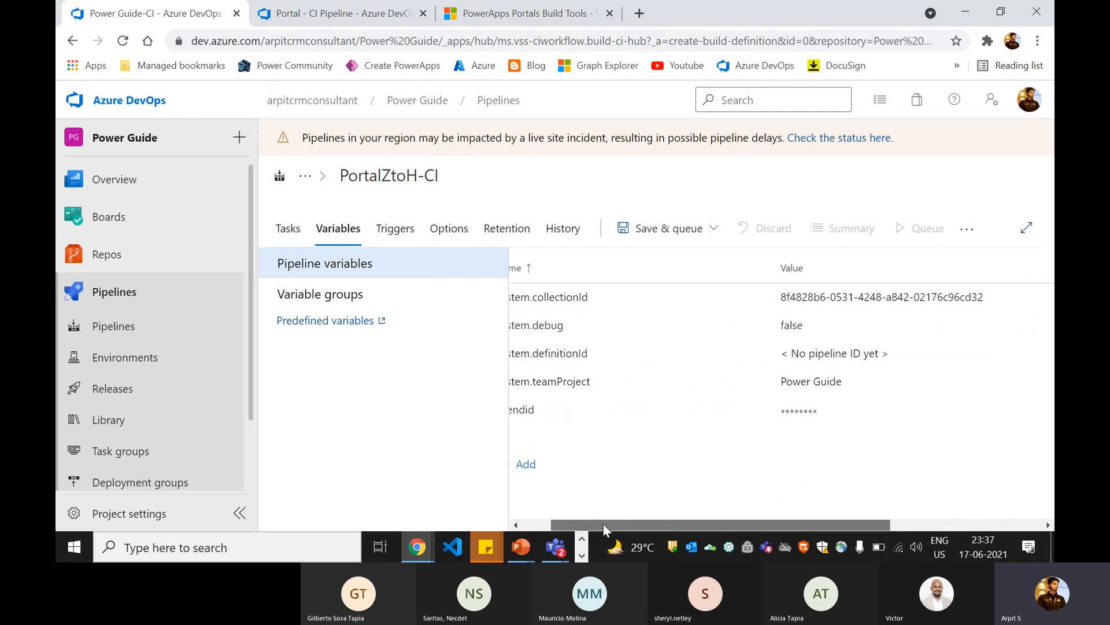
# Step: Append the variable reference $(cliendid) after the existing Application Id in the Export Portal Configuration task
pyautogui.doubleClick(562, 410)
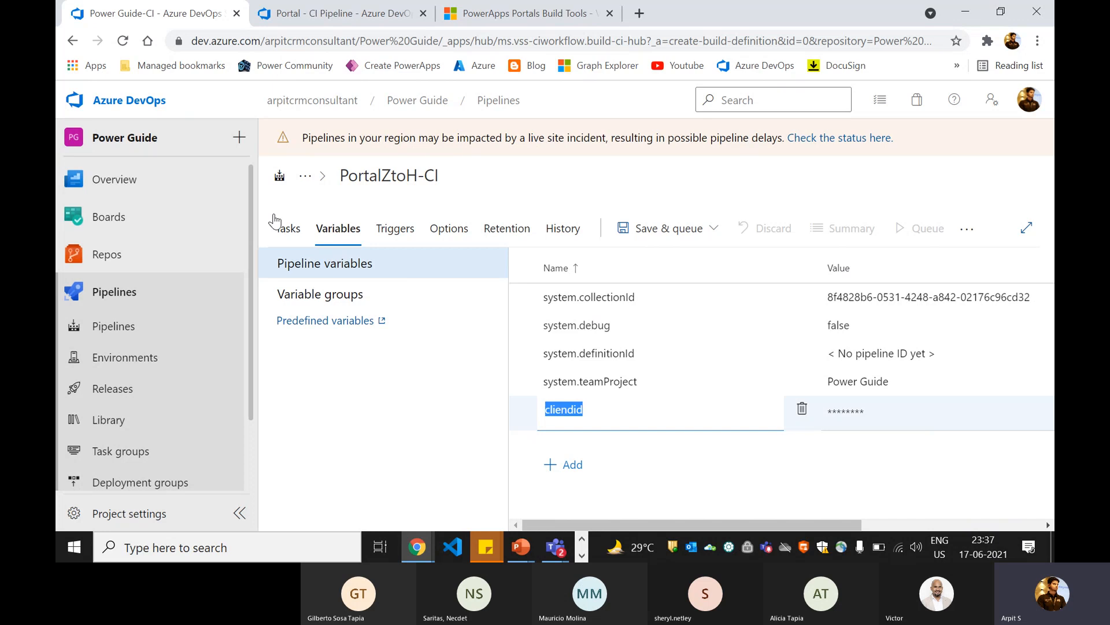
pyautogui.click(286, 228)
pyautogui.click(537, 447)
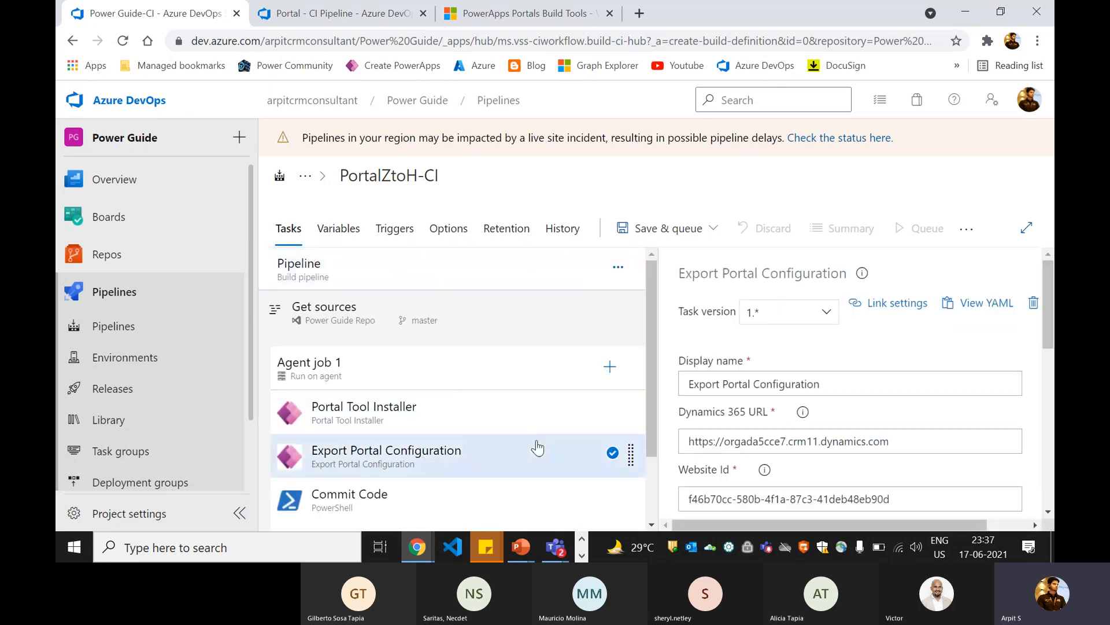
pyautogui.scroll(-4, 781, 415)
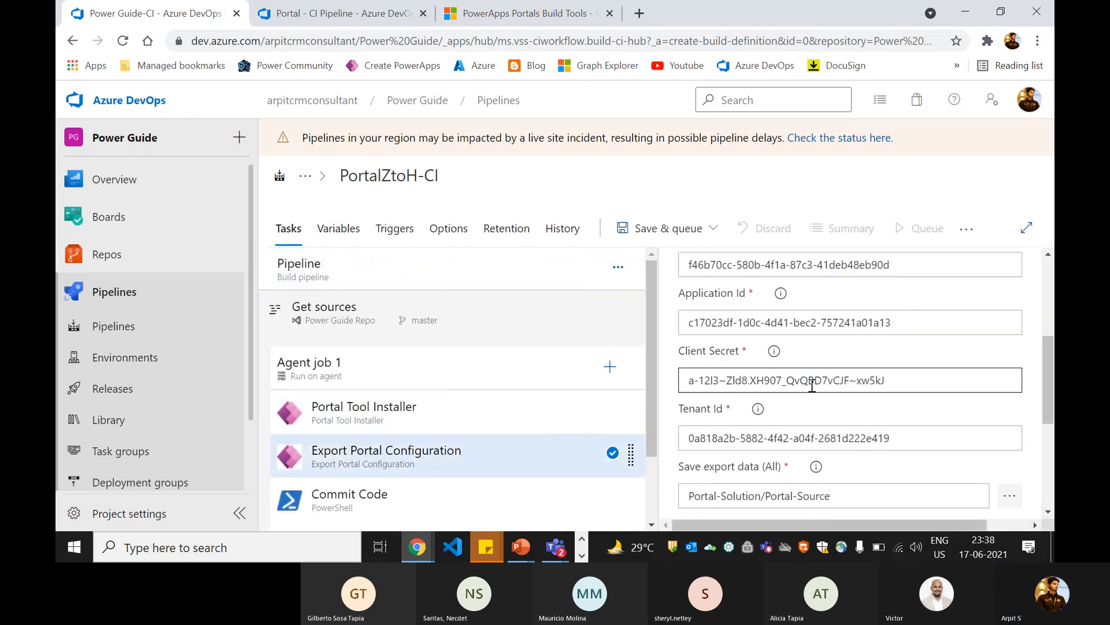
pyautogui.click(915, 331)
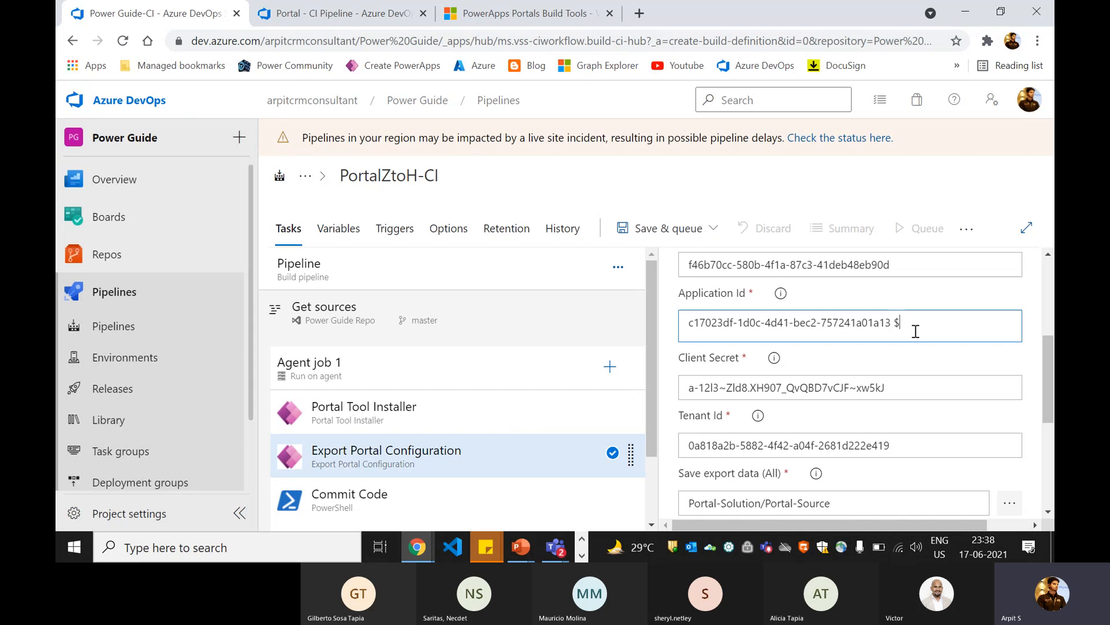
pyautogui.write('$()')
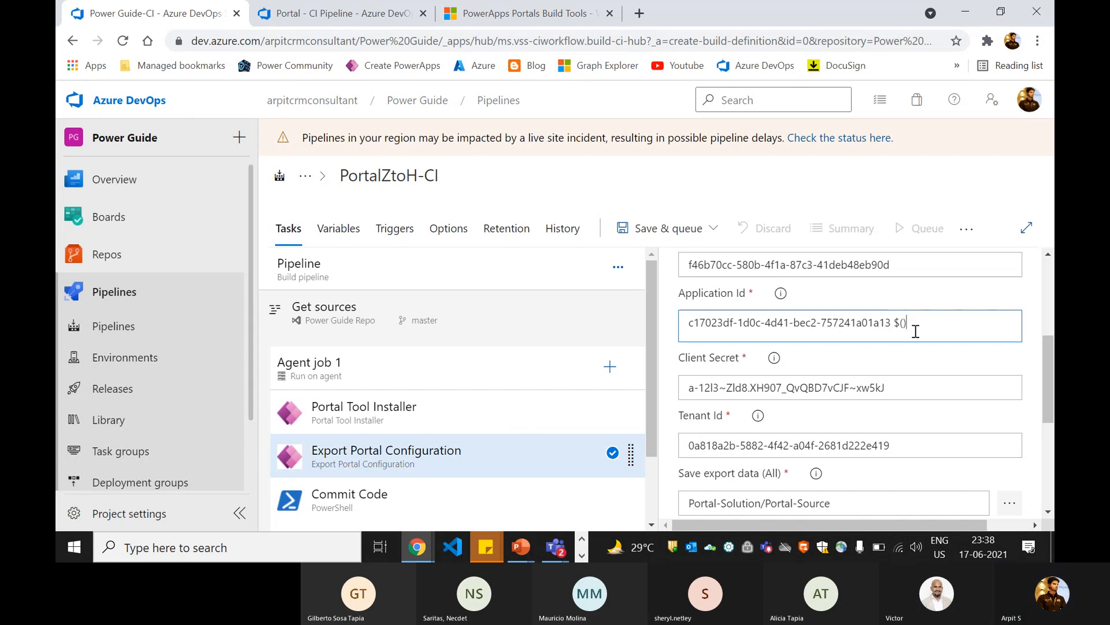
pyautogui.press('Left')
pyautogui.write('cliendid')
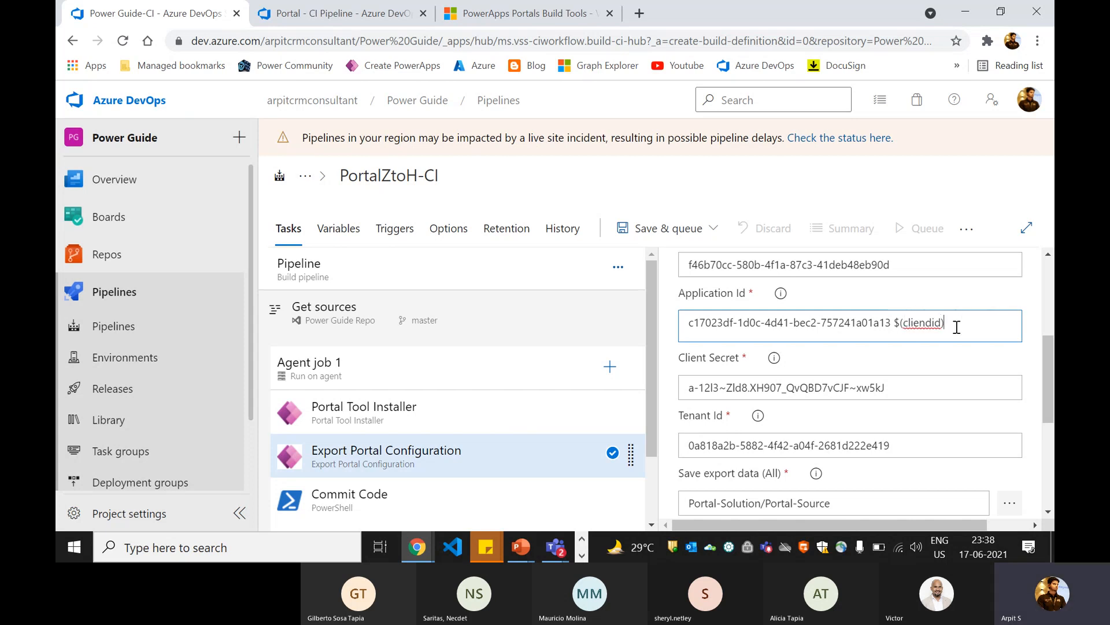
# Step: Remove the $(cliendid) reference from the Application Id, keeping the original ID
pyautogui.moveTo(958, 327); pyautogui.dragTo(900, 329)
pyautogui.click(844, 329)
pyautogui.moveTo(953, 326); pyautogui.dragTo(896, 323)
pyautogui.press('BackSpace')
# Step: Save and run the PortalZtoH-CI pipeline, and open the log of Agent job 1 in the new run
pyautogui.scroll(5, 696, 254)
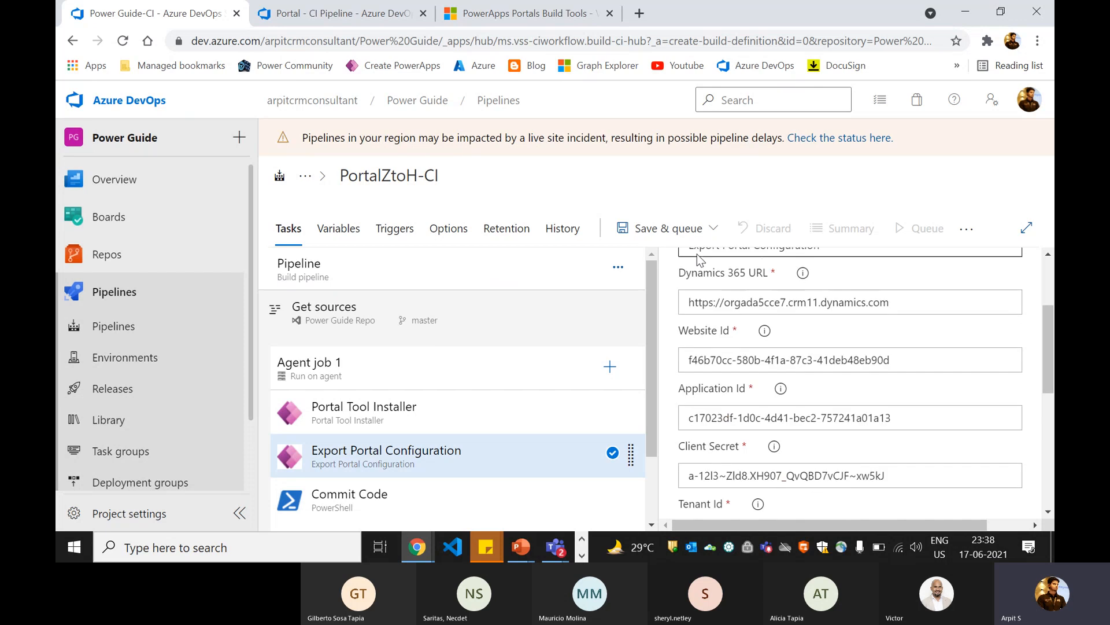
pyautogui.click(668, 229)
pyautogui.click(669, 260)
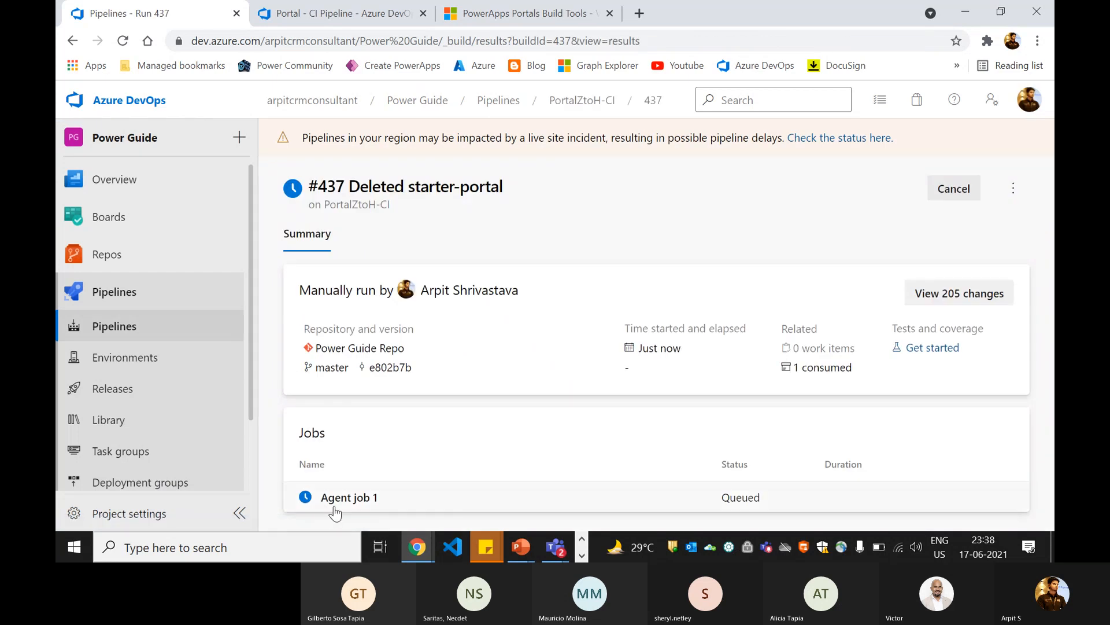
pyautogui.click(337, 504)
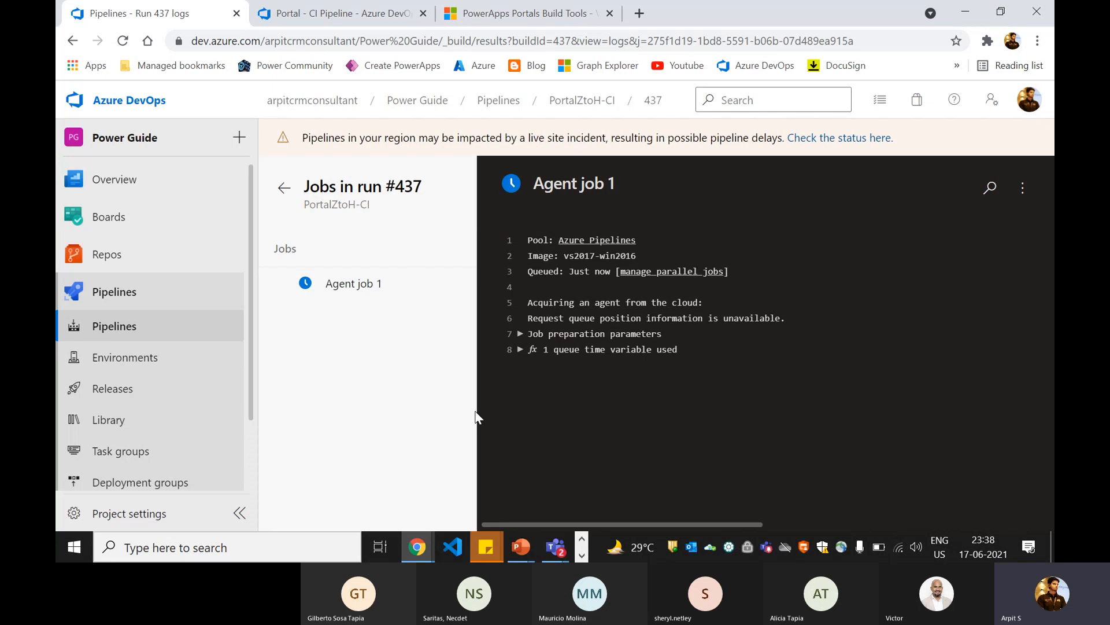
# Step: Check the Teams meeting window, and return to the pipeline run's log in the browser
pyautogui.click(555, 548)
pyautogui.click(537, 470)
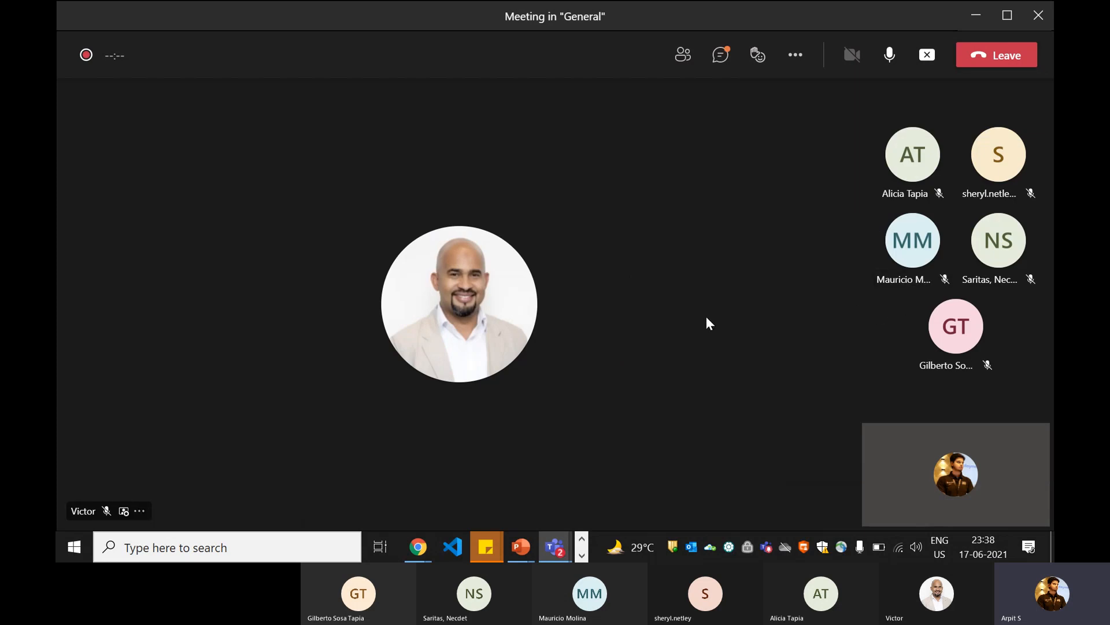
pyautogui.hotkey('alt', 'Tab')
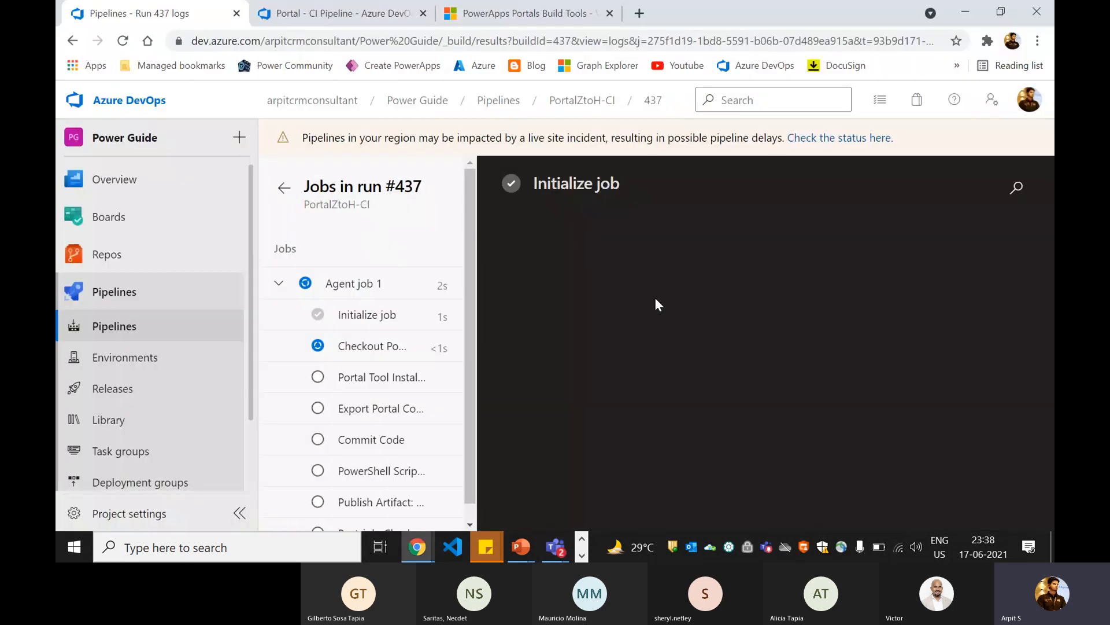
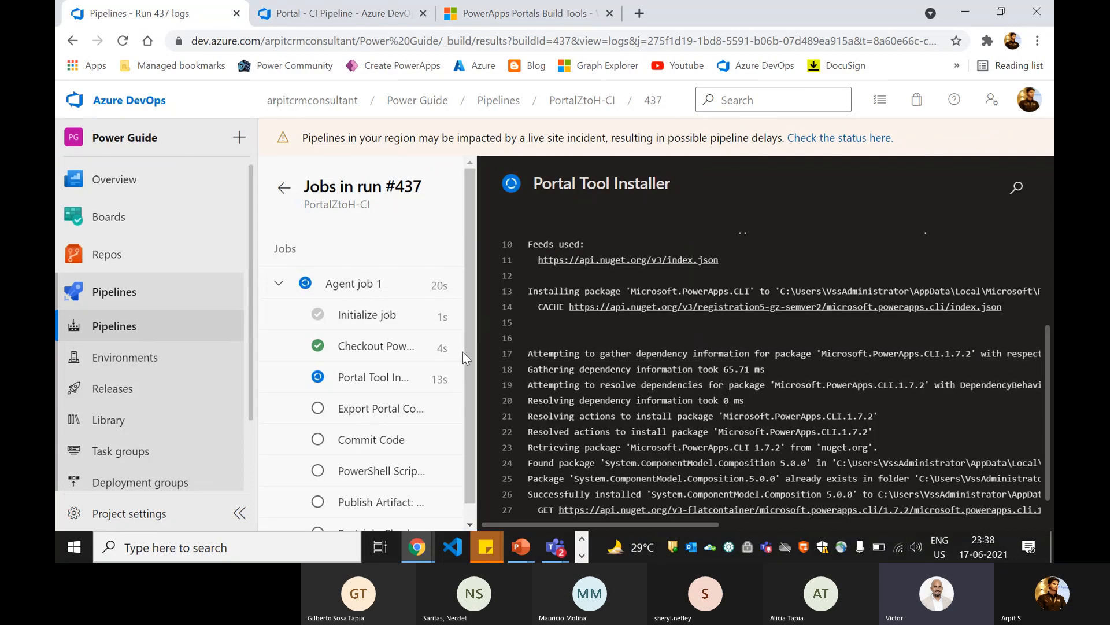
# Step: Review the PowerApps Portals Build Tools marketplace page, including the export configuration section and Step 4 on committing data to source control
pyautogui.scroll(-1, 468, 354)
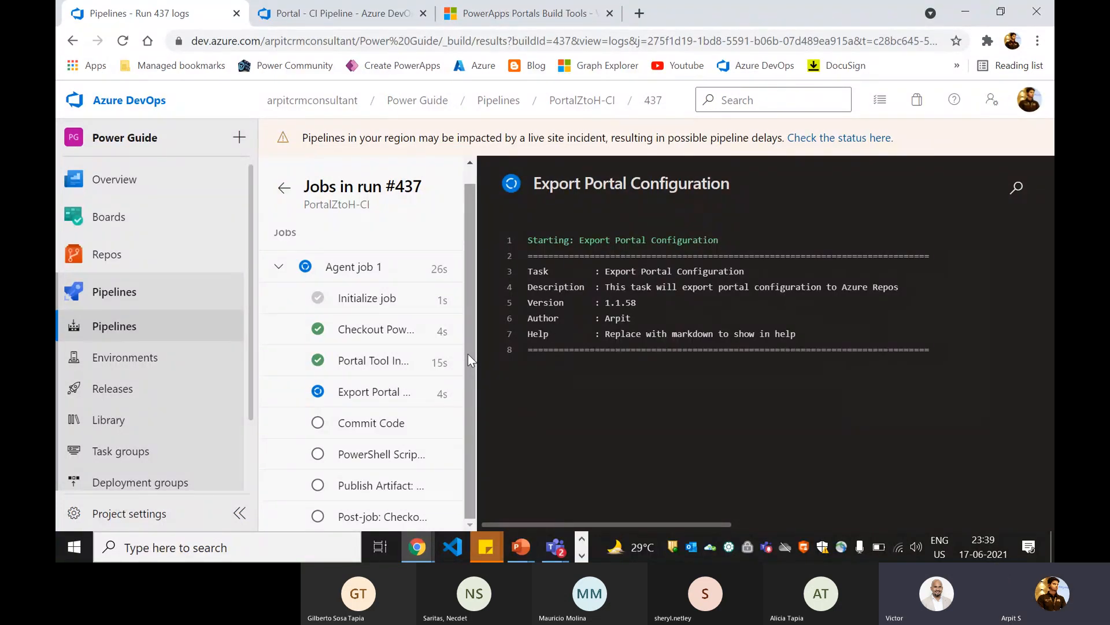
pyautogui.click(541, 17)
pyautogui.scroll(8, 382, 289)
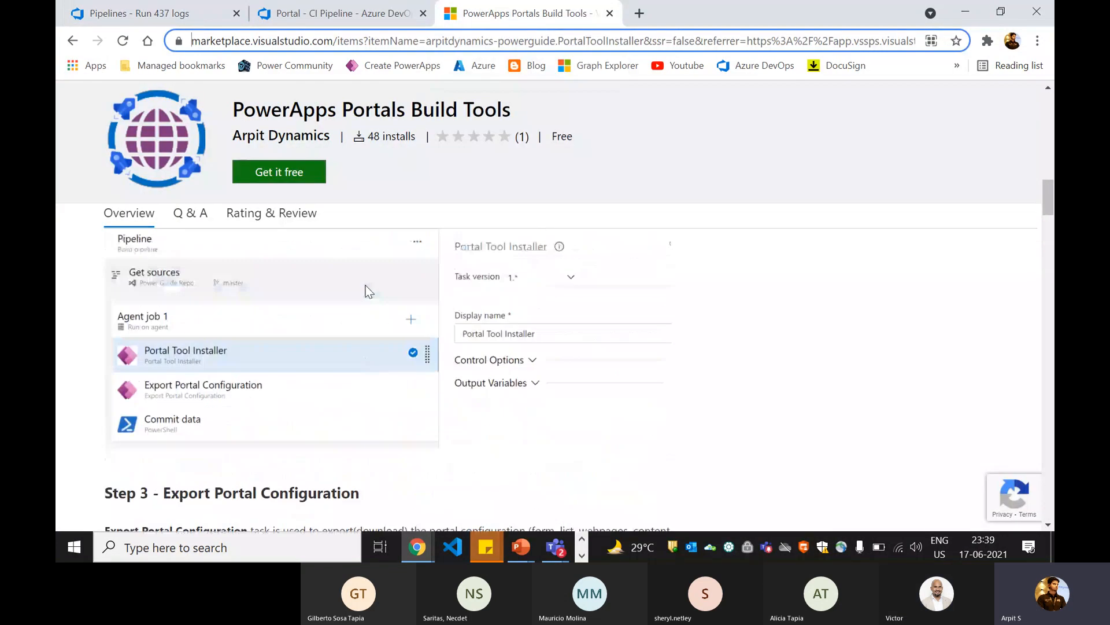
pyautogui.scroll(10, 347, 298)
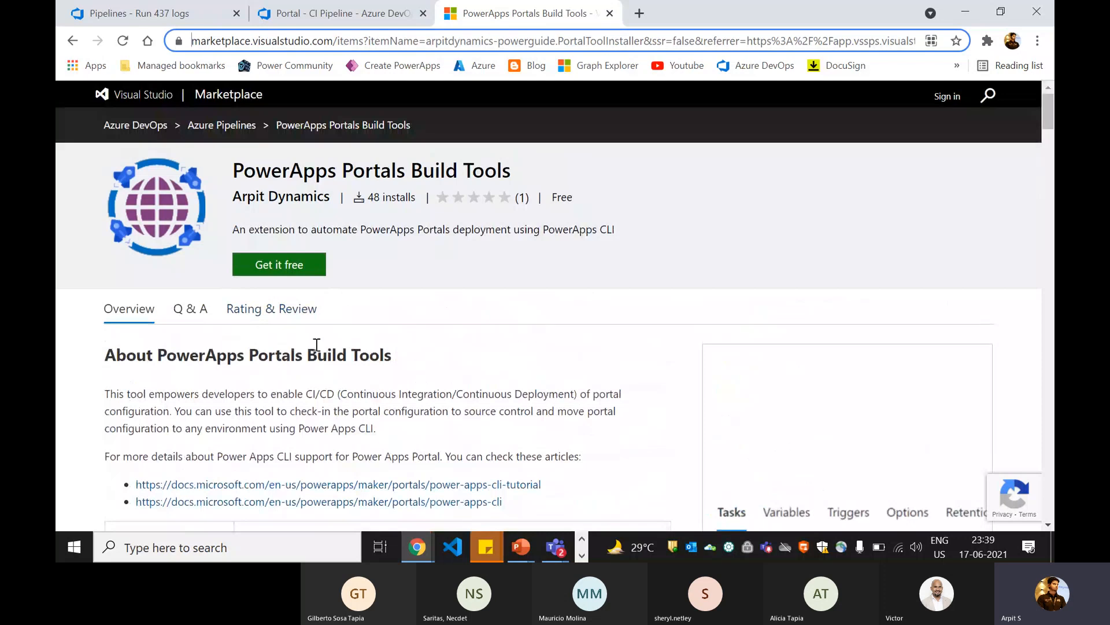
pyautogui.scroll(-15, 316, 344)
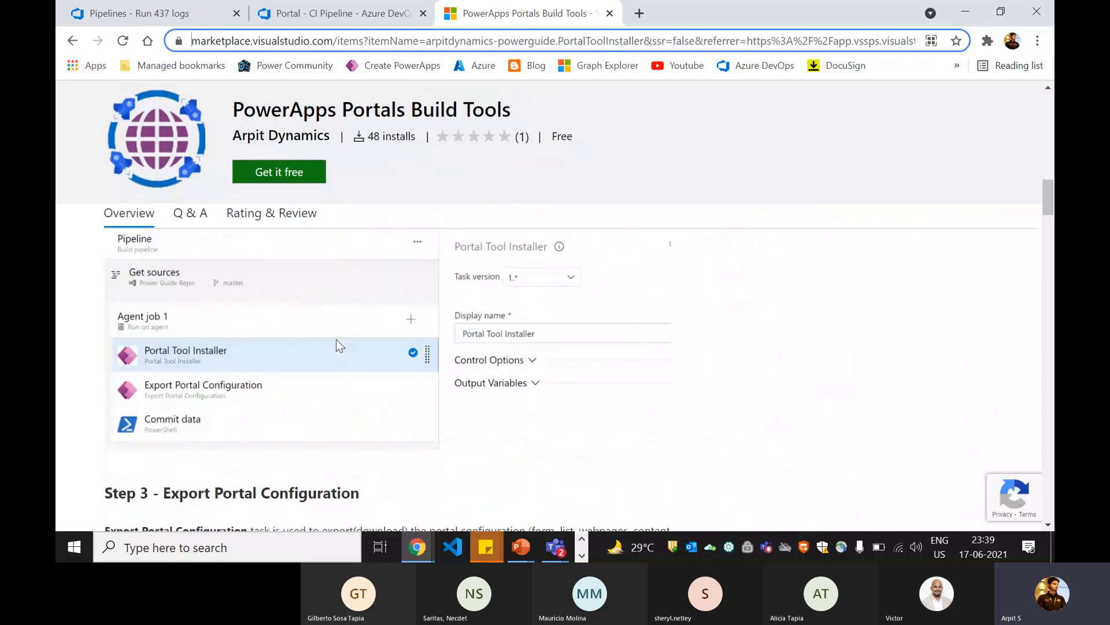
pyautogui.scroll(-10, 336, 339)
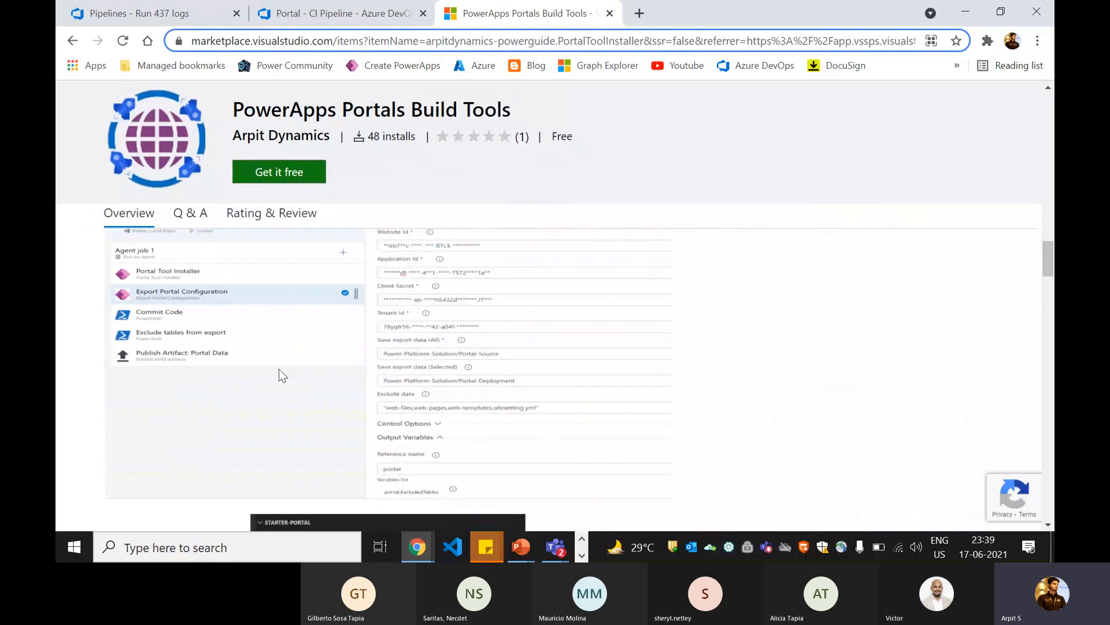
pyautogui.scroll(-10, 280, 375)
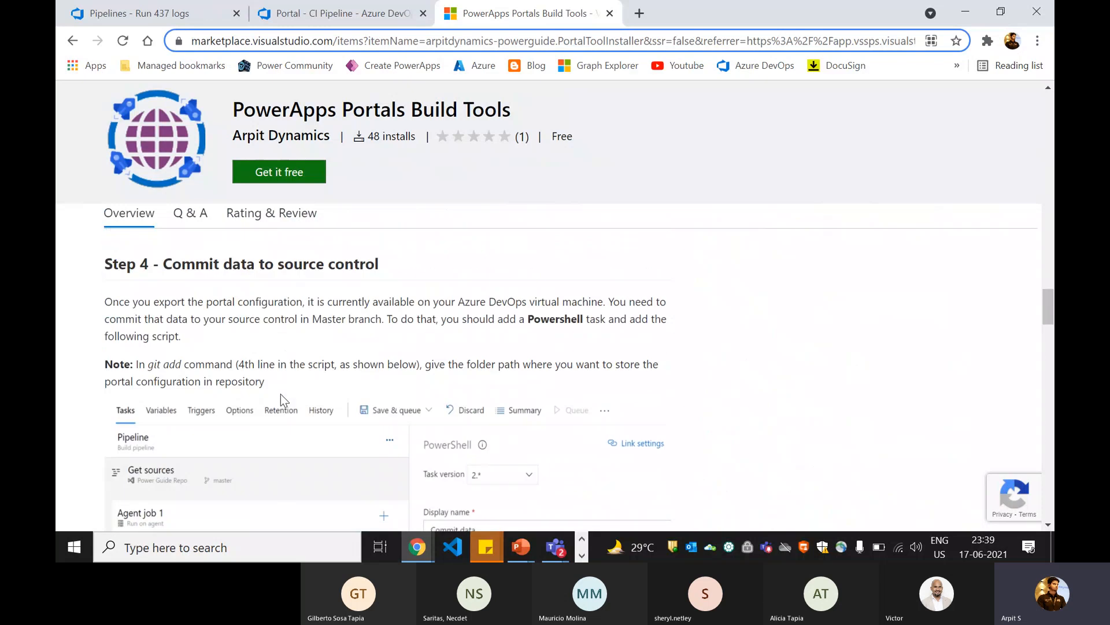
pyautogui.scroll(8, 279, 394)
# Step: Look over the Publish Artifact: Portal Data task in Portal - CI Pipeline, and return to the log of run 437
pyautogui.click(357, 13)
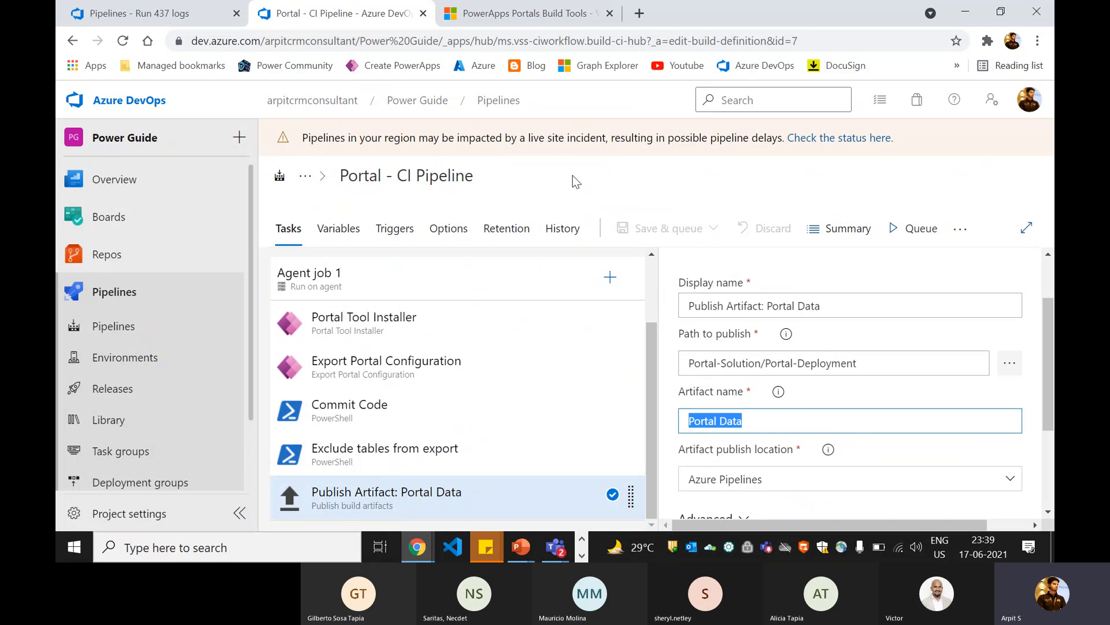
pyautogui.moveTo(205, 197)
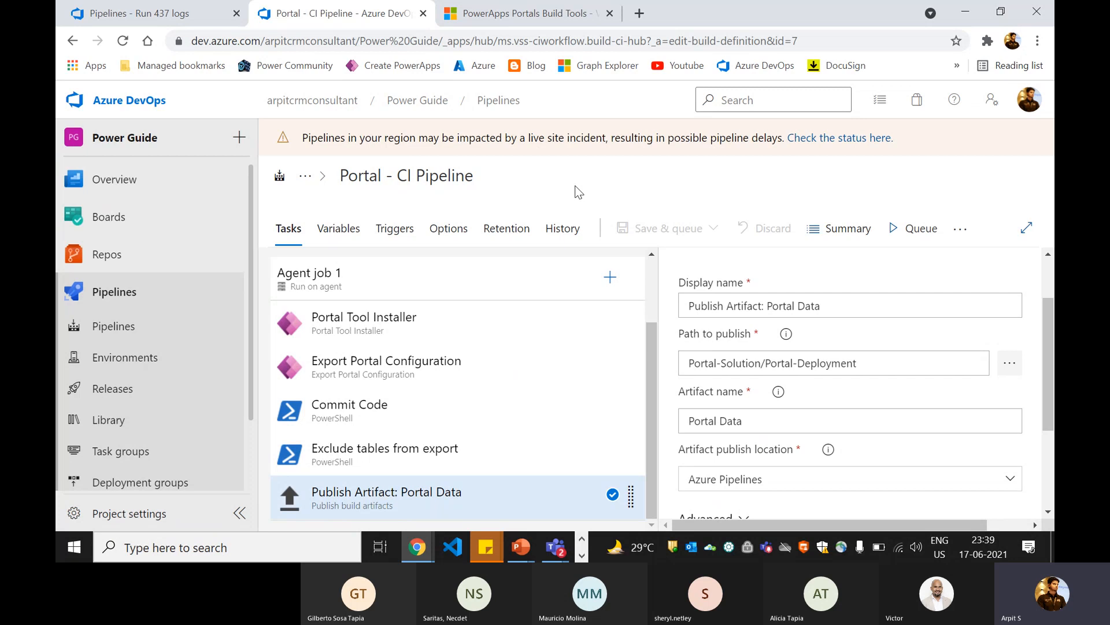
pyautogui.scroll(2, 786, 414)
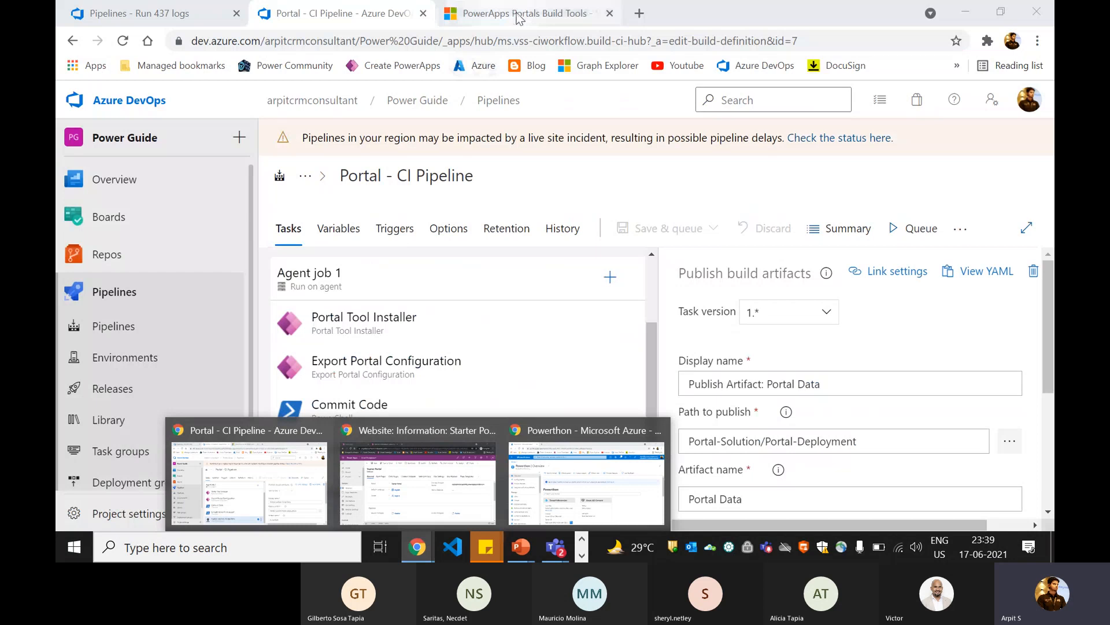
pyautogui.click(516, 17)
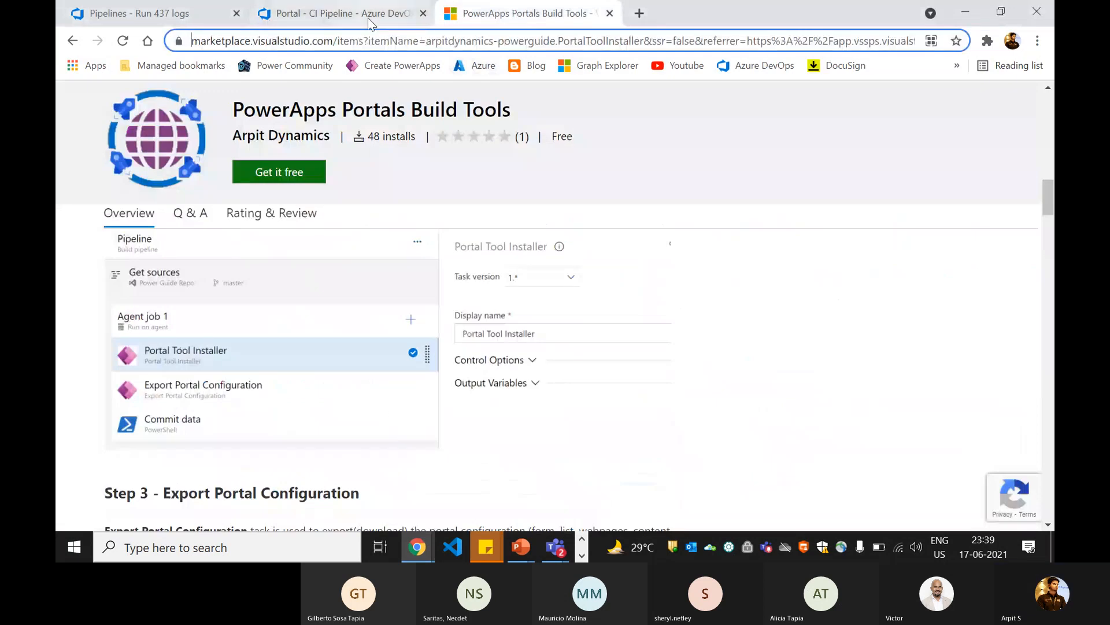
pyautogui.click(370, 17)
pyautogui.click(166, 17)
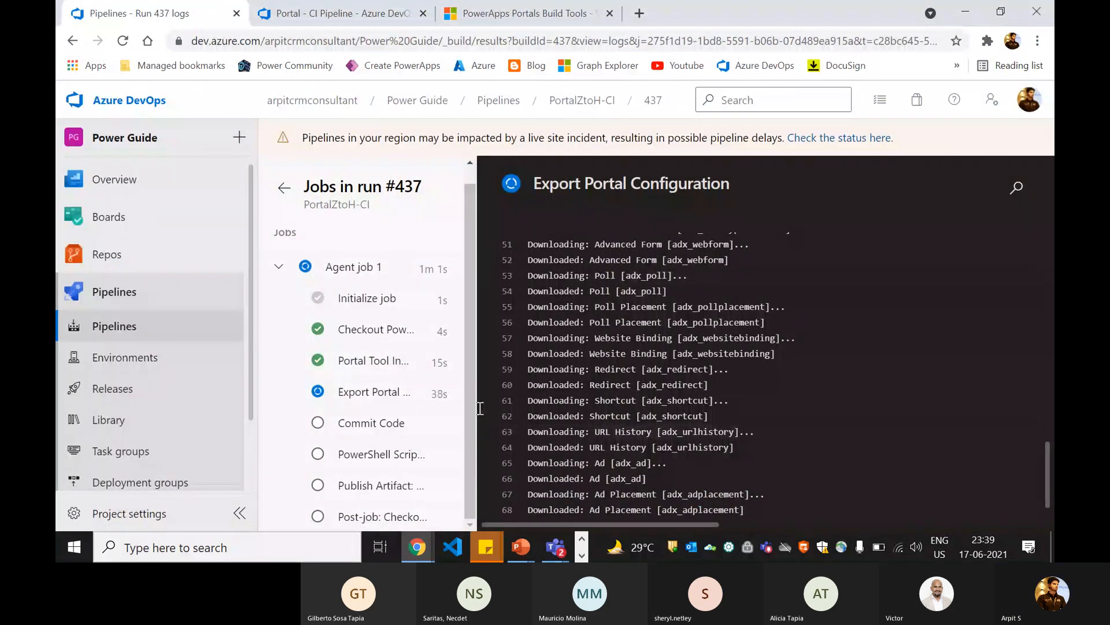
pyautogui.scroll(3, 656, 354)
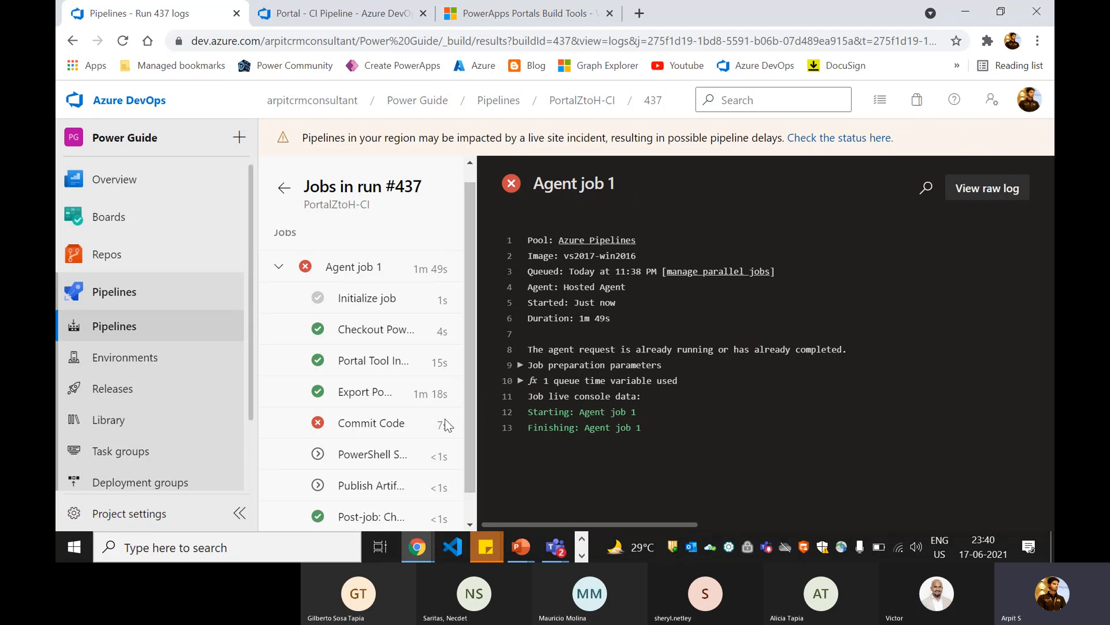
# Step: Open the Commit Code log in run 437, and briefly check the task list of Portal - CI Pipeline
pyautogui.click(360, 428)
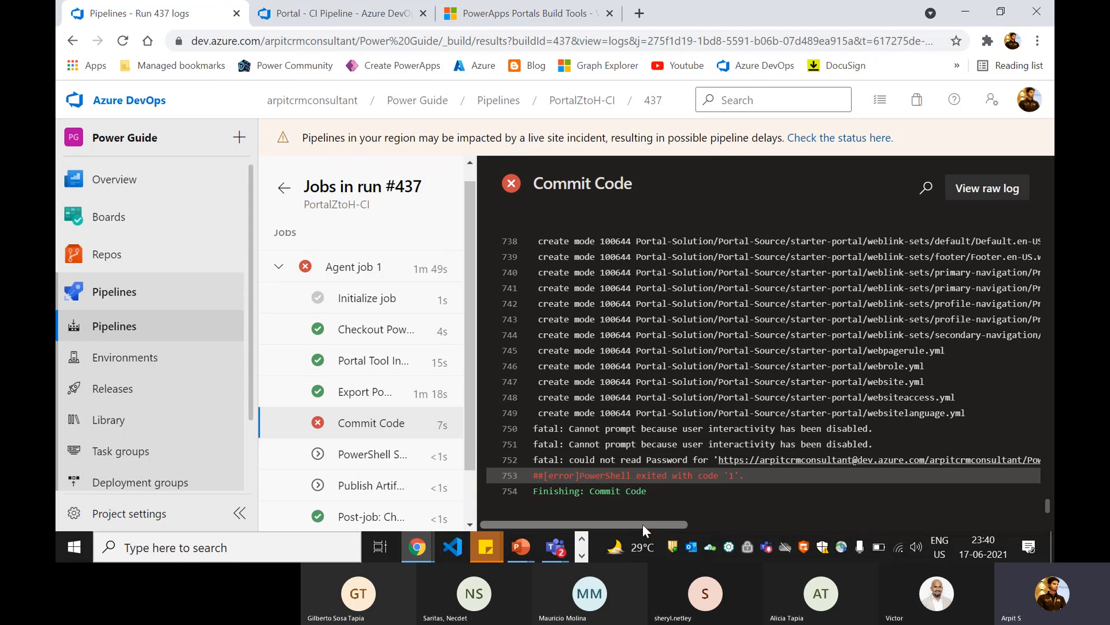
pyautogui.moveTo(643, 524); pyautogui.dragTo(586, 518)
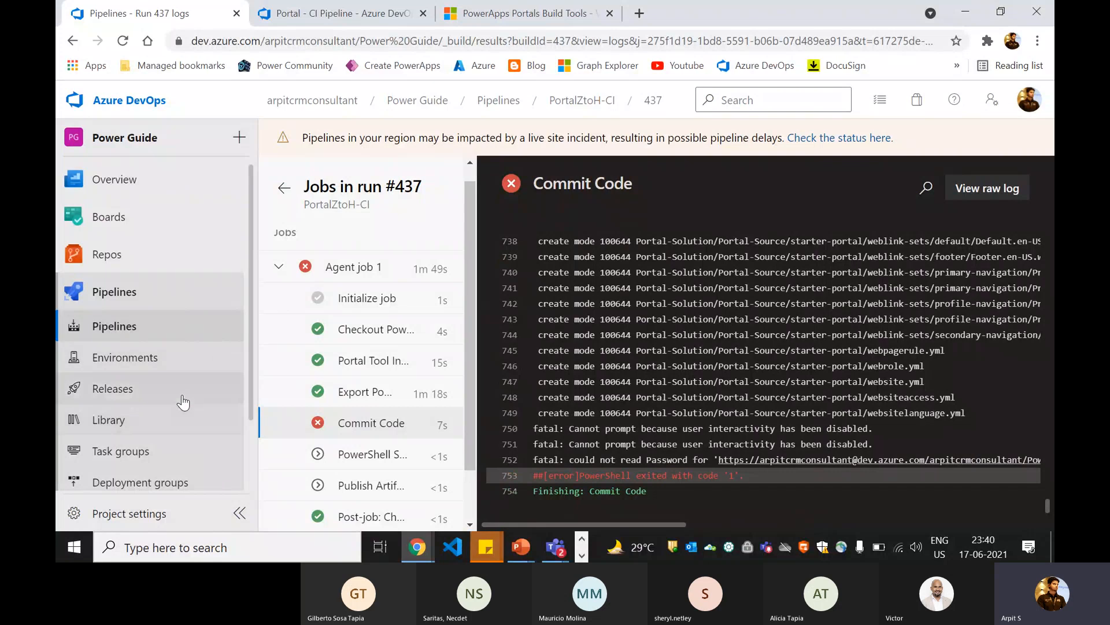
pyautogui.click(358, 16)
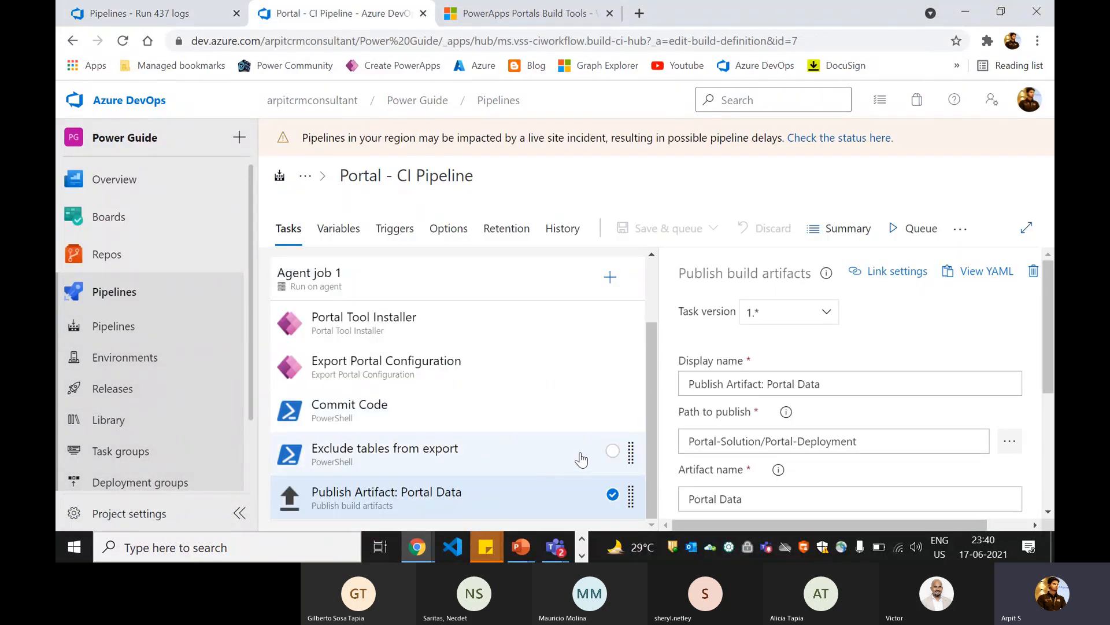
pyautogui.click(169, 16)
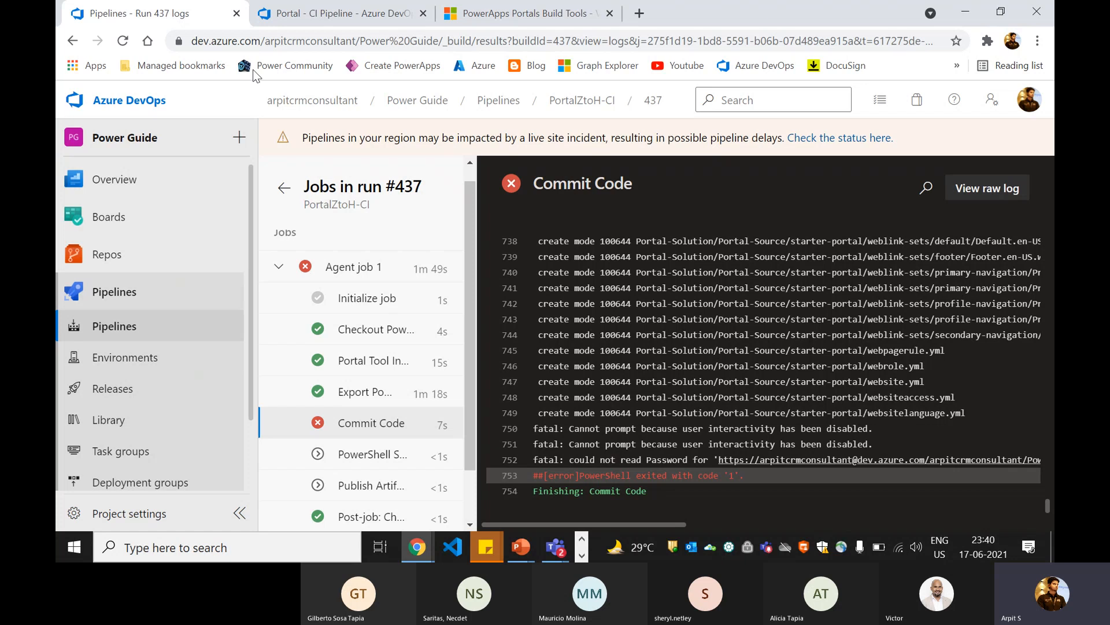
# Step: Read the complete fatal Git error line near the end of the Commit Code log
pyautogui.moveTo(636, 524); pyautogui.dragTo(776, 524)
pyautogui.moveTo(785, 461); pyautogui.dragTo(963, 461)
pyautogui.click(899, 461)
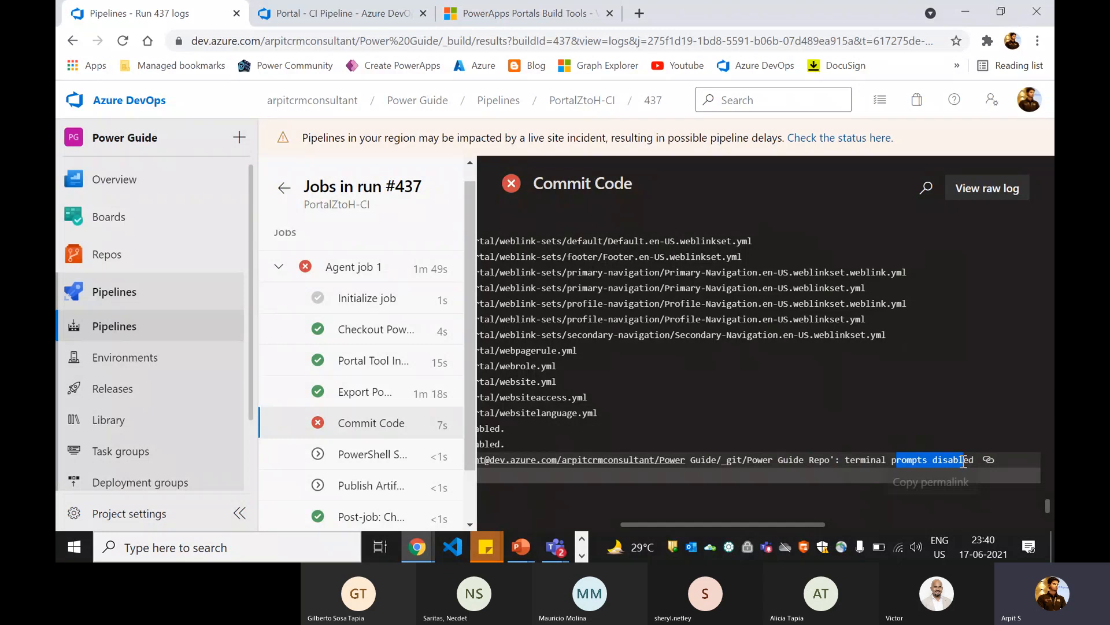
pyautogui.click(935, 463)
pyautogui.moveTo(740, 464); pyautogui.dragTo(945, 463)
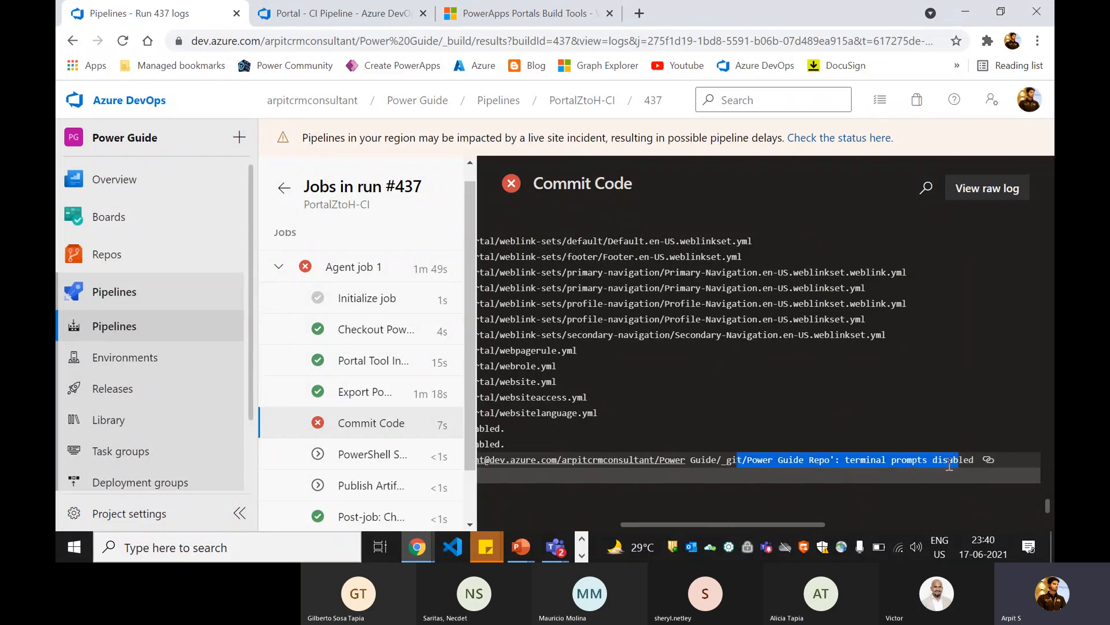
pyautogui.click(949, 464)
pyautogui.moveTo(746, 462); pyautogui.dragTo(949, 462)
pyautogui.moveTo(676, 524); pyautogui.dragTo(617, 524)
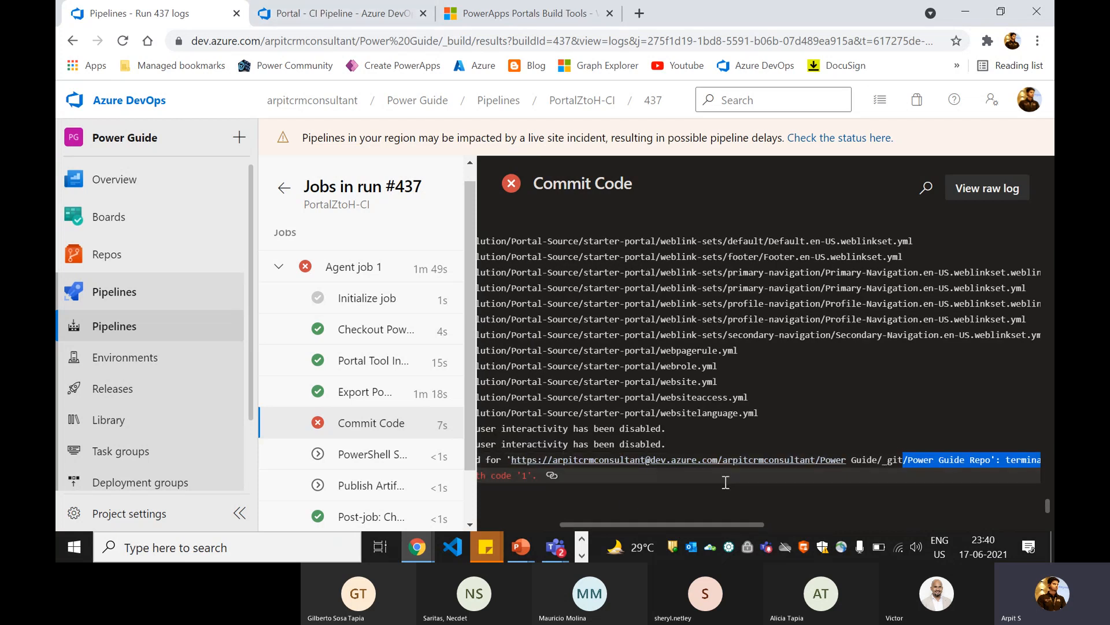
pyautogui.moveTo(722, 523); pyautogui.dragTo(819, 525)
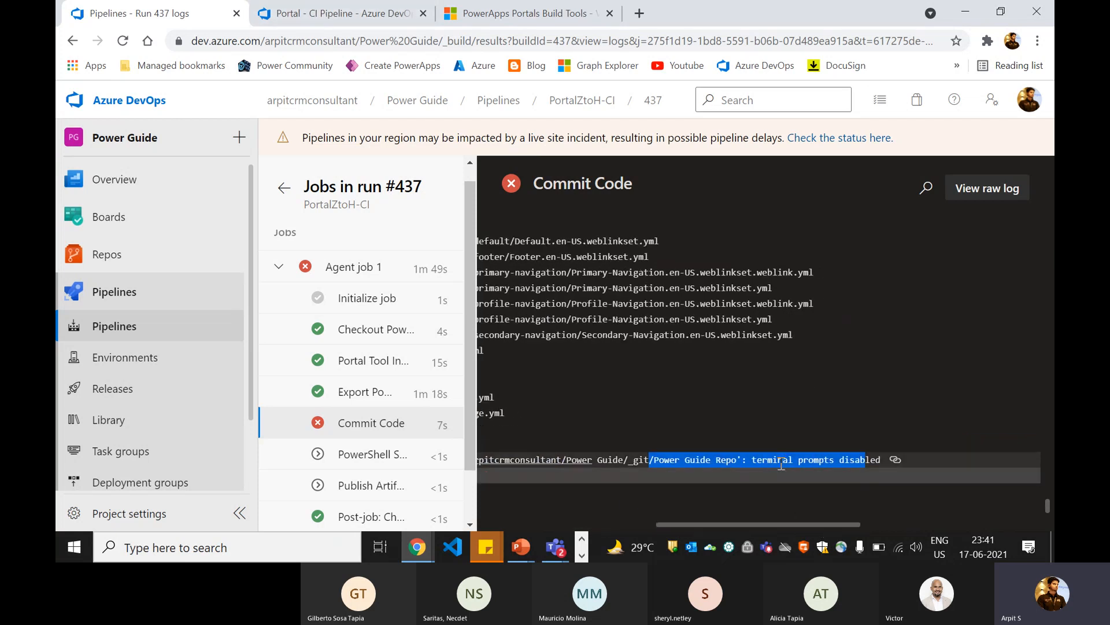
pyautogui.click(804, 464)
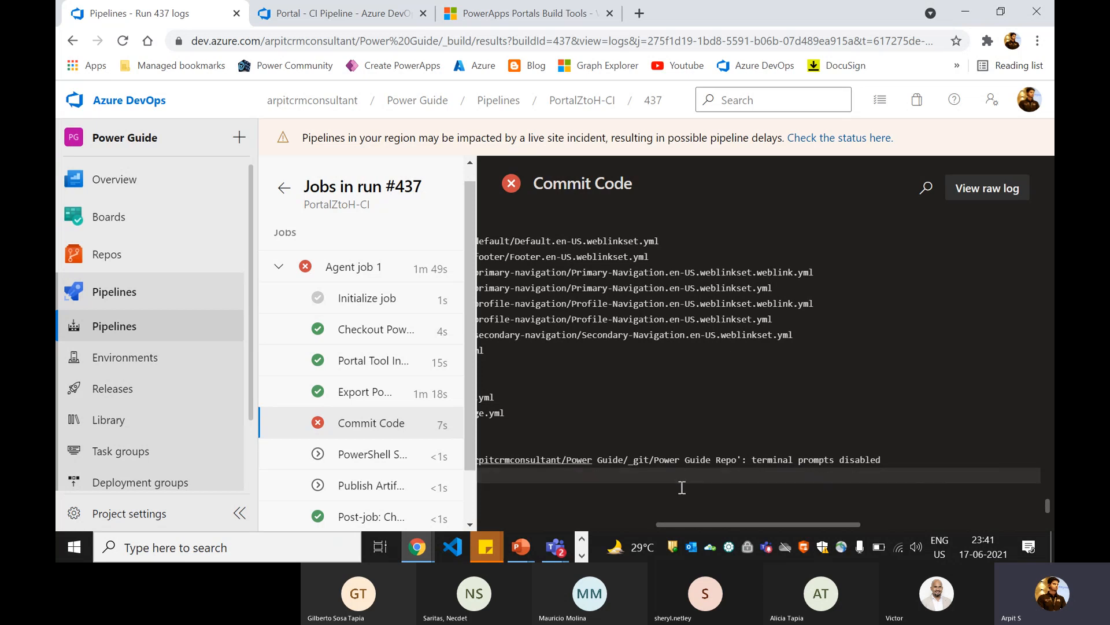
pyautogui.moveTo(709, 523); pyautogui.dragTo(516, 523)
# Step: Open the Power Guide project settings and examine the permission groups
pyautogui.click(128, 526)
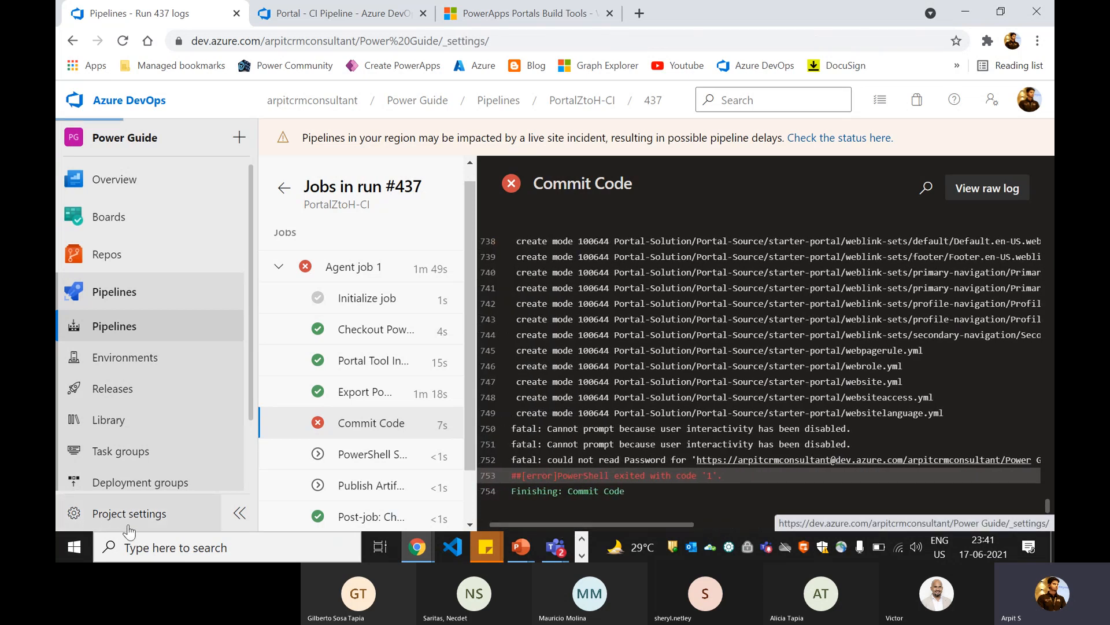
pyautogui.scroll(-5, 218, 399)
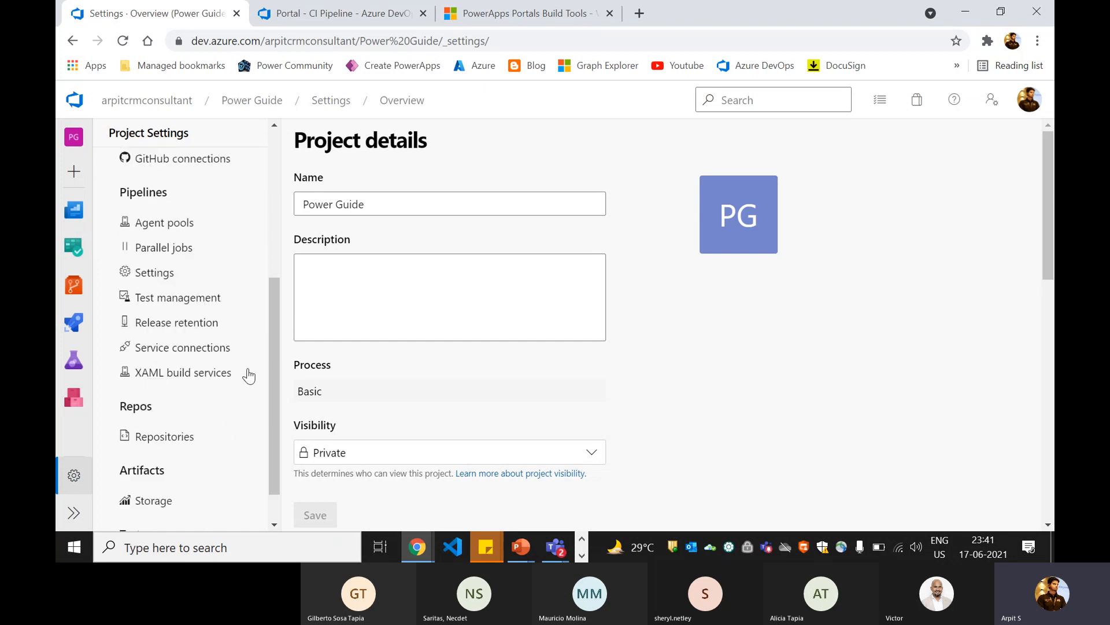
pyautogui.scroll(5, 248, 376)
pyautogui.click(166, 296)
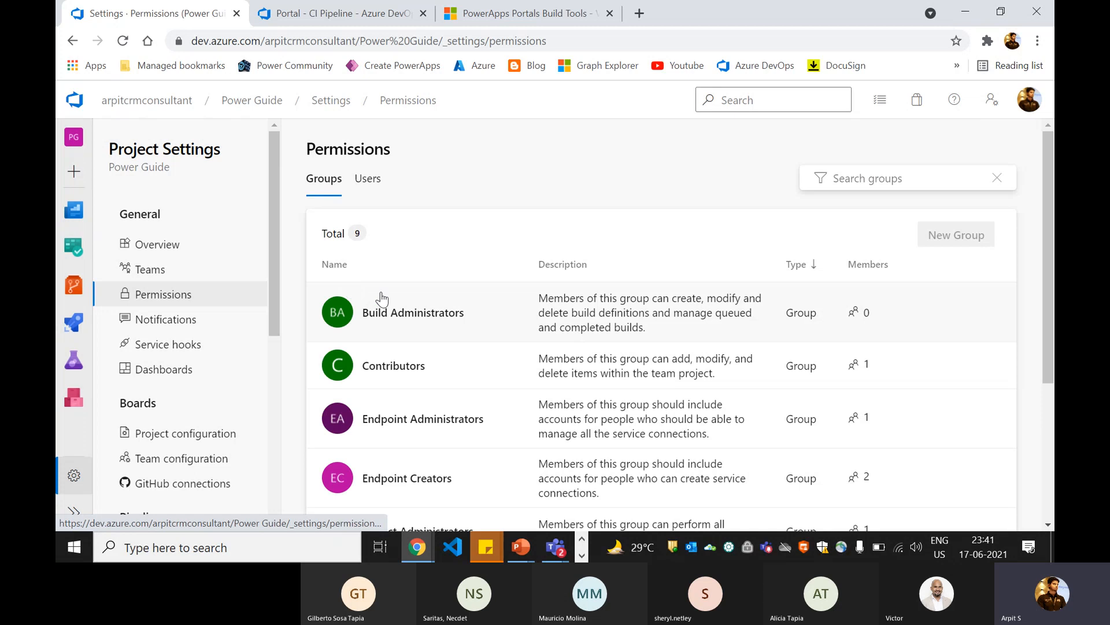
pyautogui.scroll(-3, 366, 325)
pyautogui.scroll(3, 365, 325)
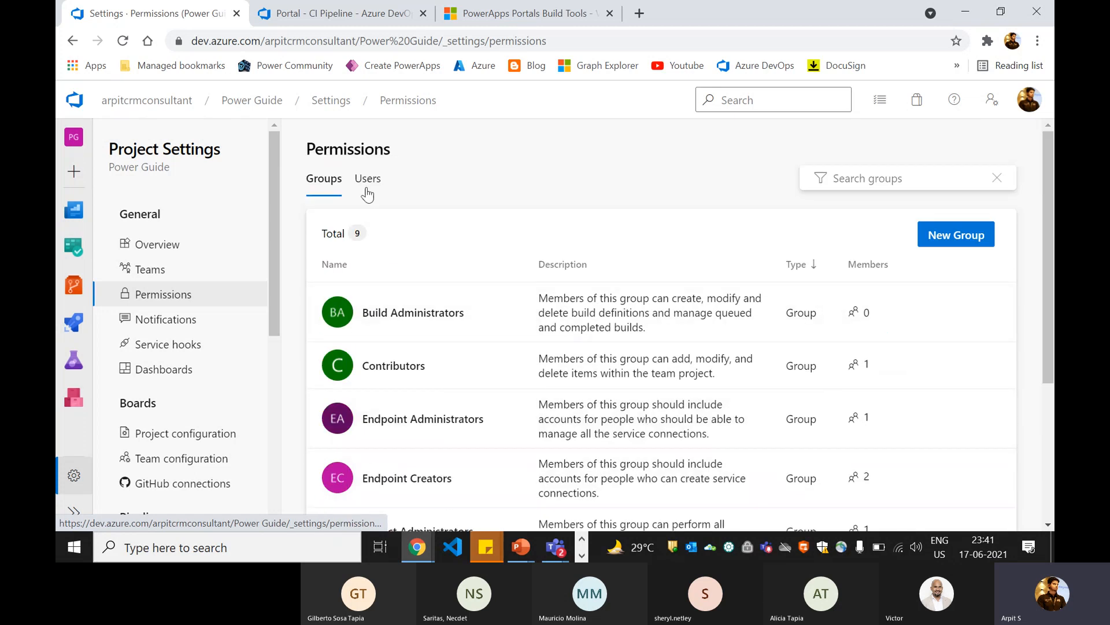
# Step: Open the listed user's project permissions and examine them, then look through the other project settings categories
pyautogui.click(366, 184)
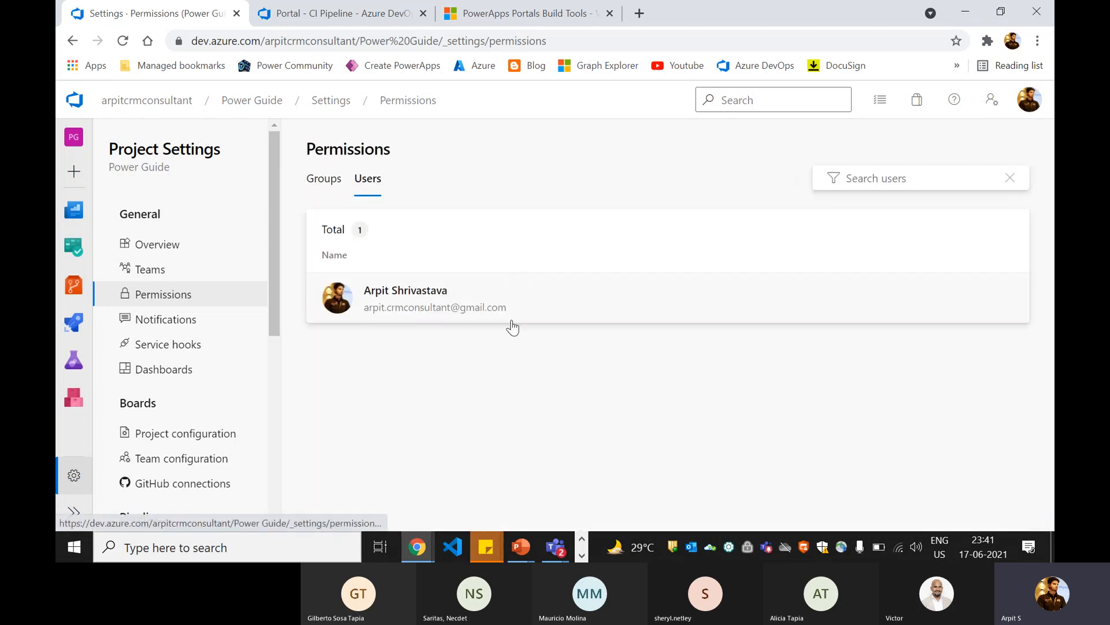
pyautogui.click(445, 314)
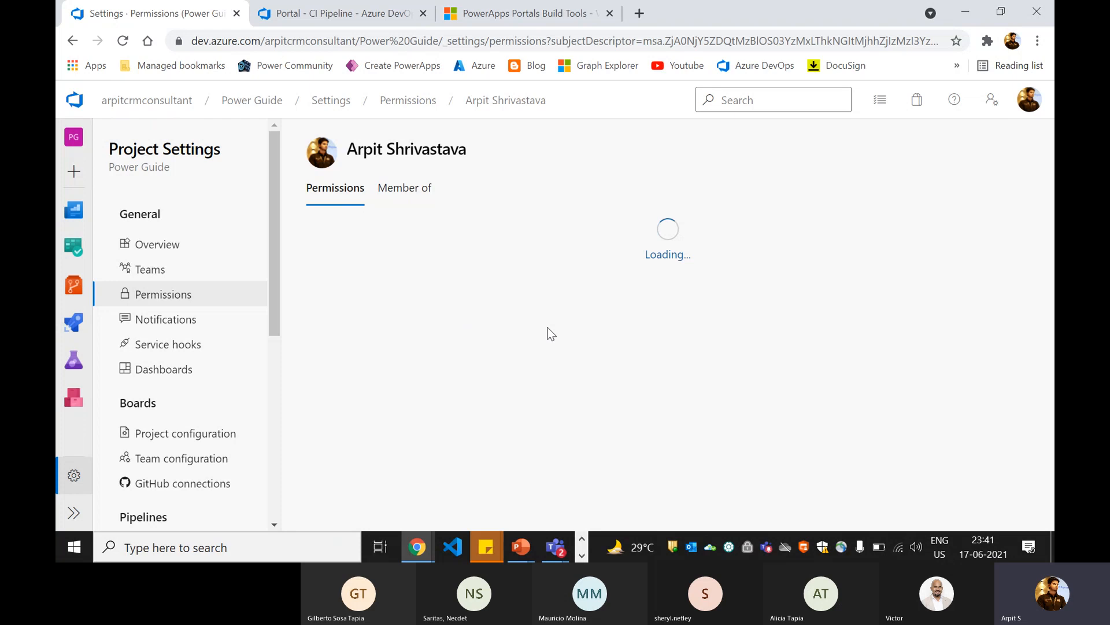
pyautogui.scroll(-8, 575, 317)
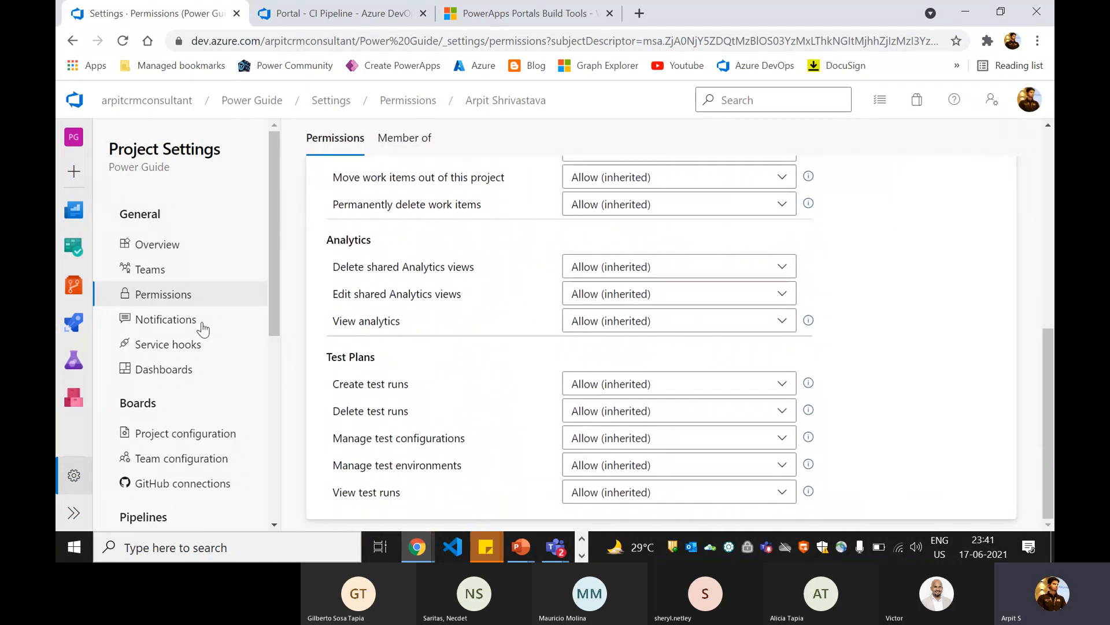
pyautogui.scroll(-5, 223, 318)
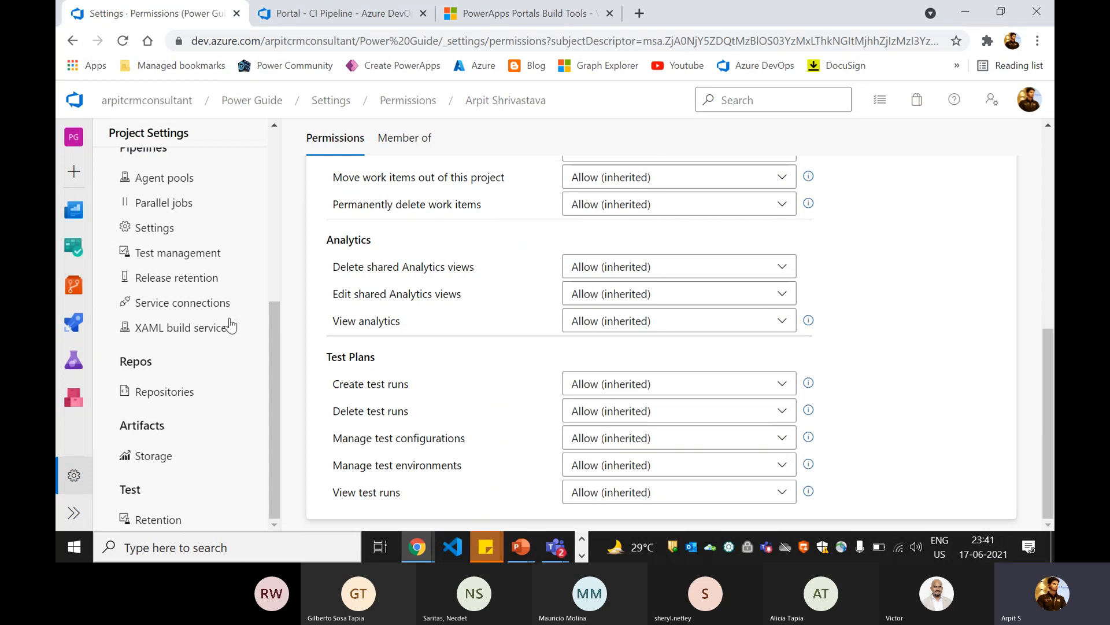
pyautogui.scroll(5, 219, 320)
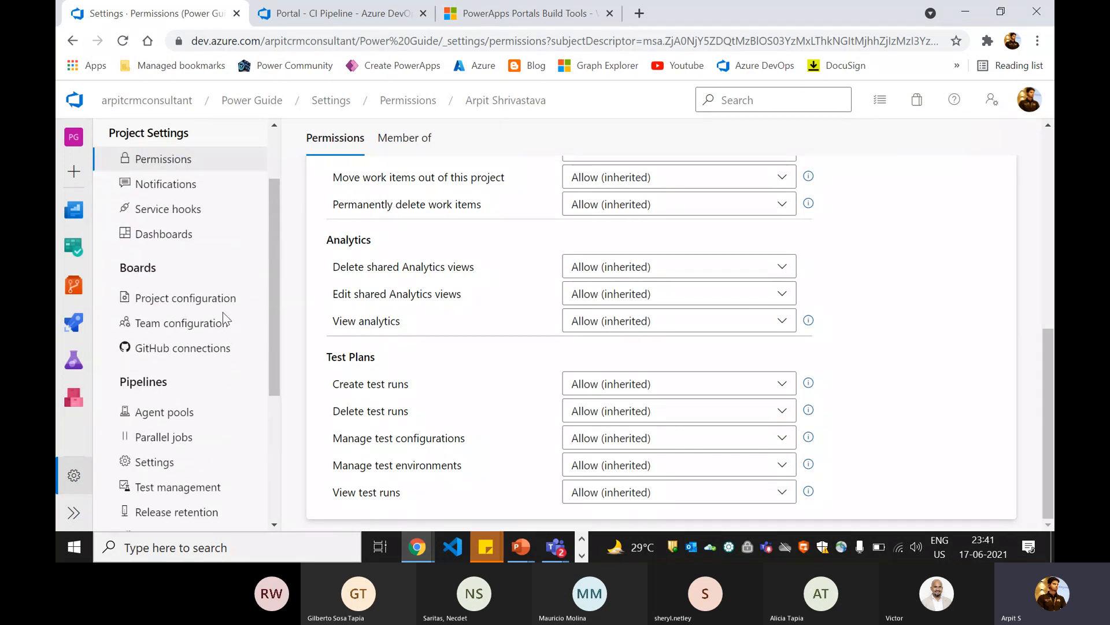
pyautogui.scroll(1, 225, 318)
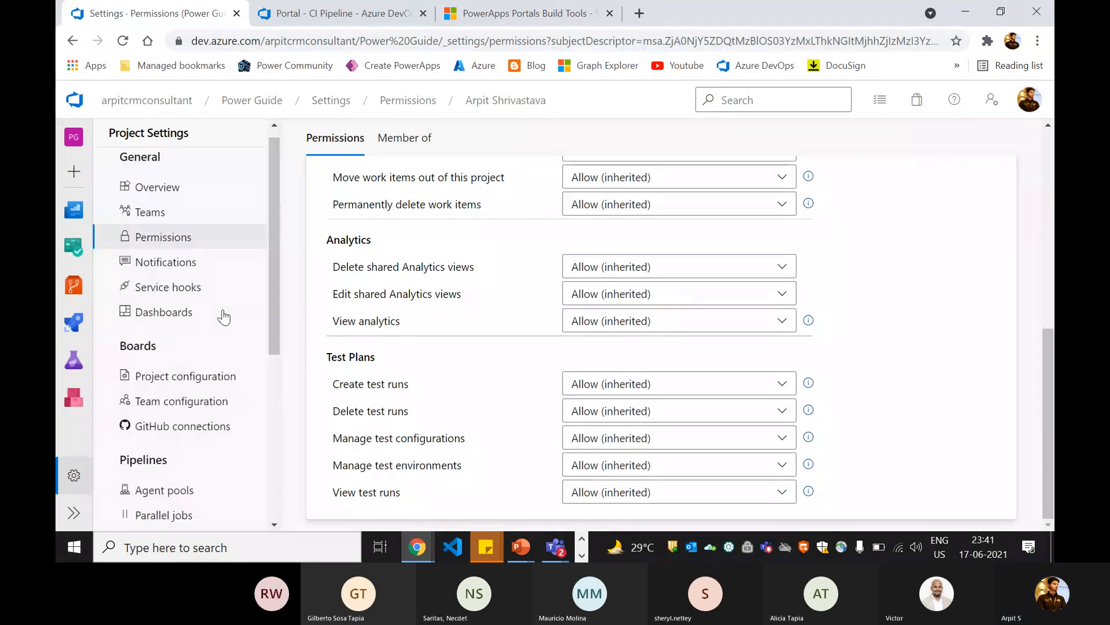
# Step: Reopen the Power Guide project and open the Repositories section of its project settings
pyautogui.click(76, 102)
pyautogui.click(411, 274)
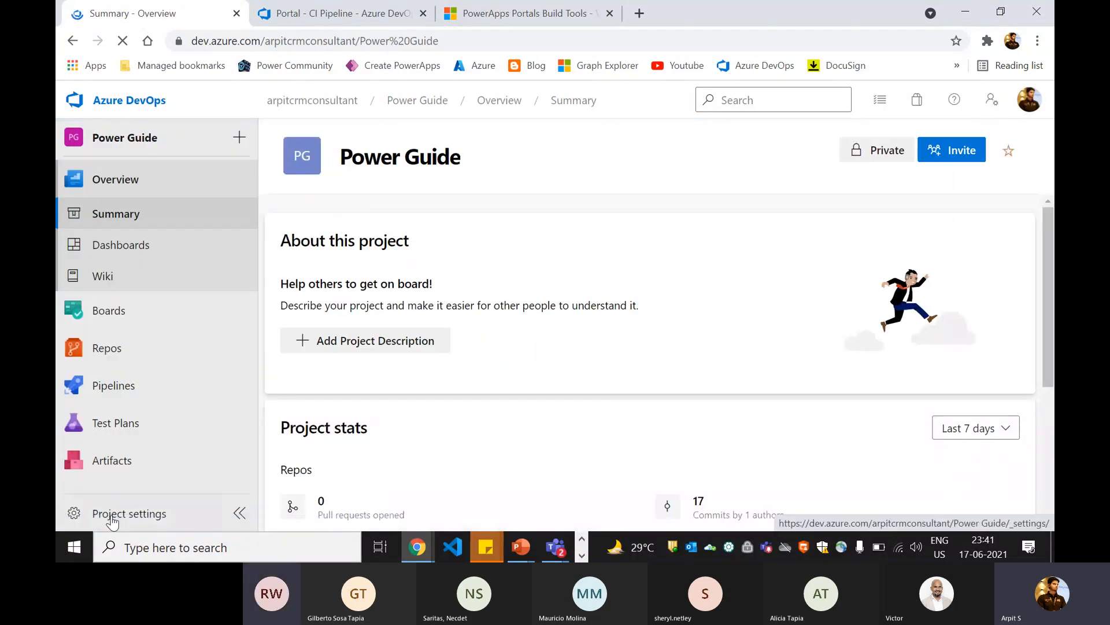
pyautogui.click(87, 514)
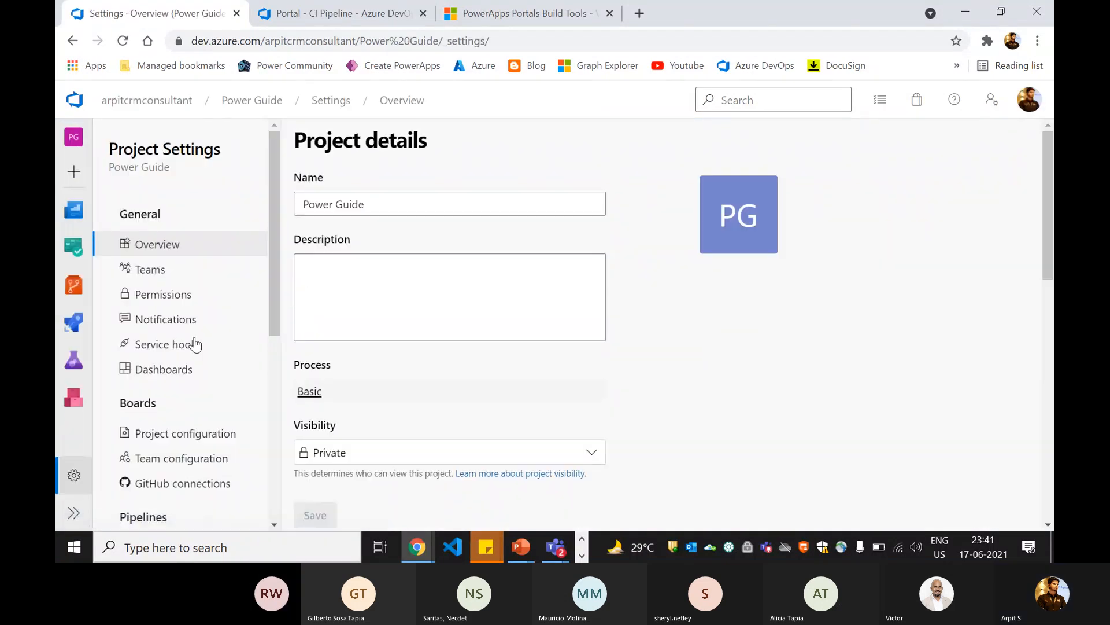
pyautogui.scroll(-5, 194, 335)
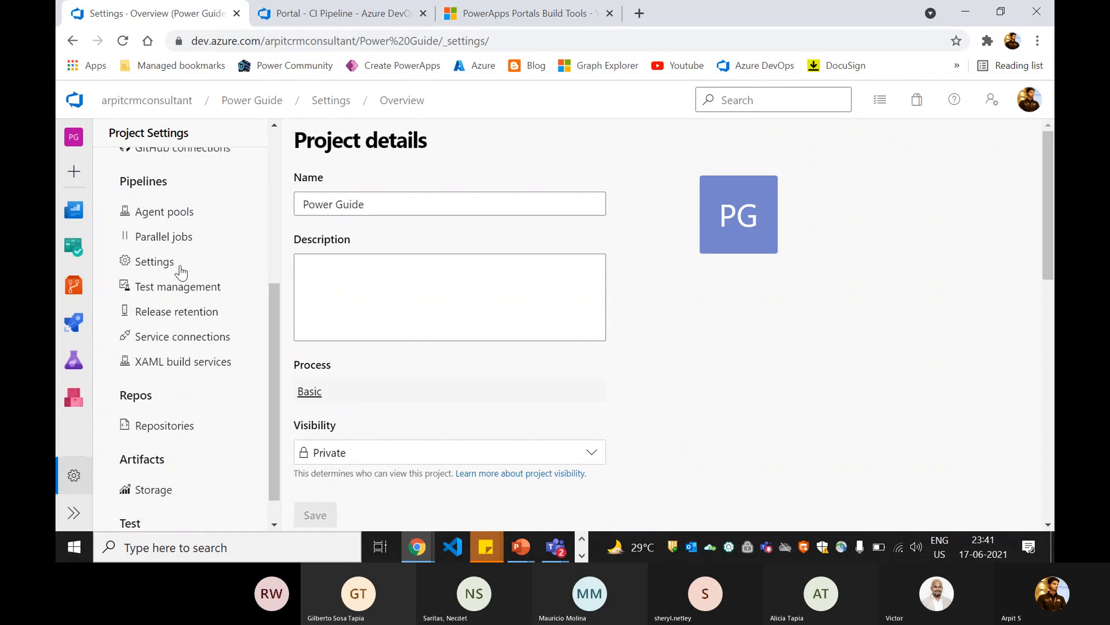
pyautogui.scroll(-1, 223, 280)
pyautogui.scroll(3, 184, 381)
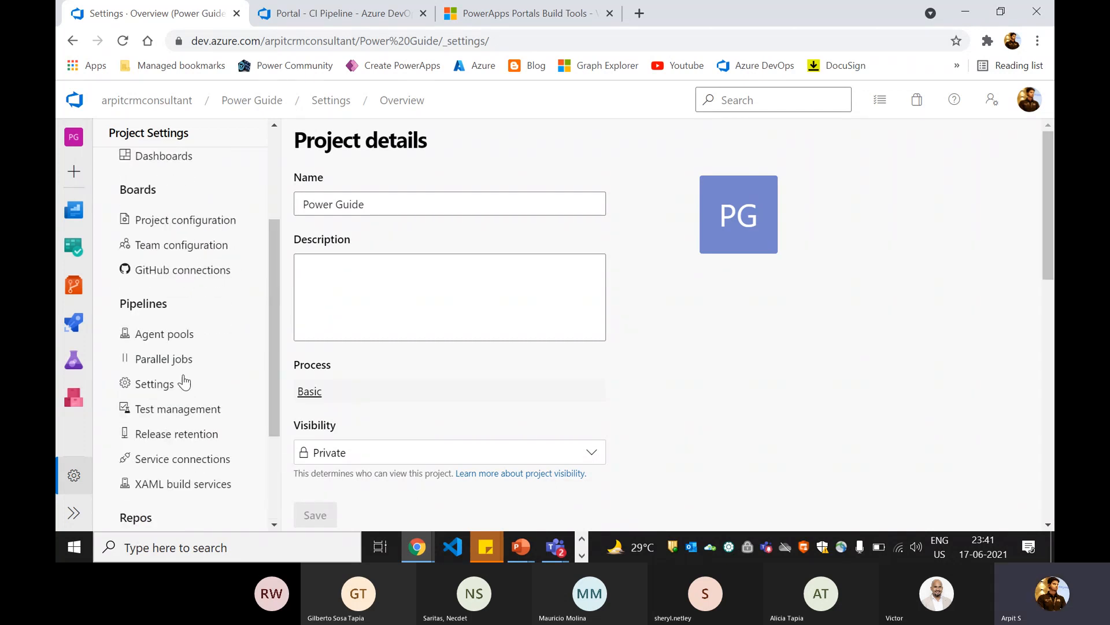
pyautogui.scroll(-3, 153, 428)
pyautogui.click(164, 392)
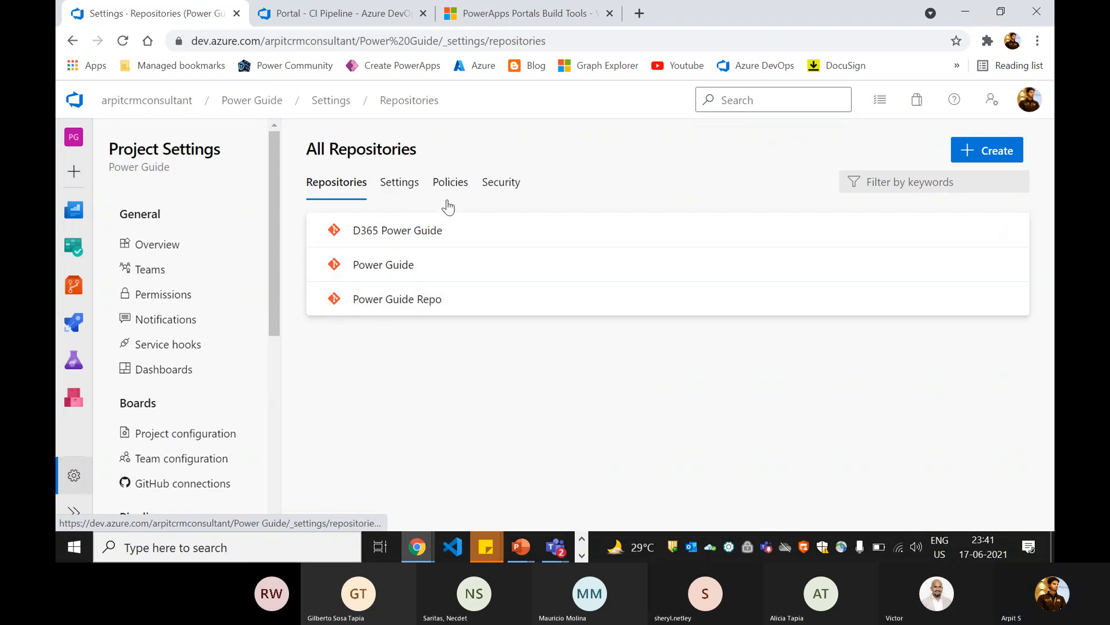
# Step: Open the security permissions of Power Guide Repo after briefly checking those for all repositories
pyautogui.click(491, 194)
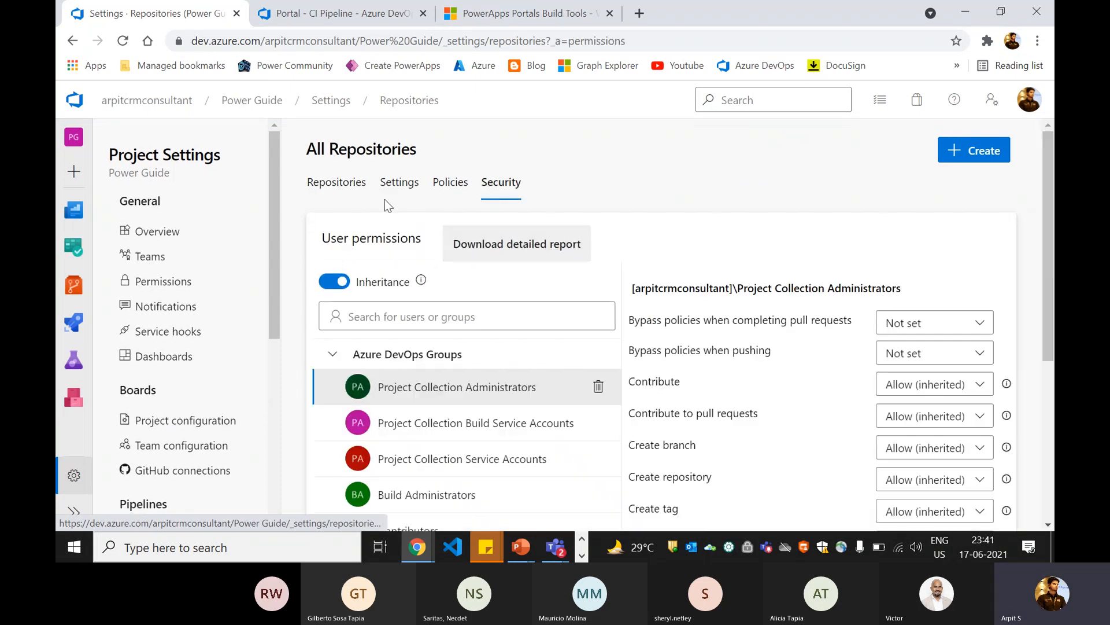
pyautogui.click(357, 191)
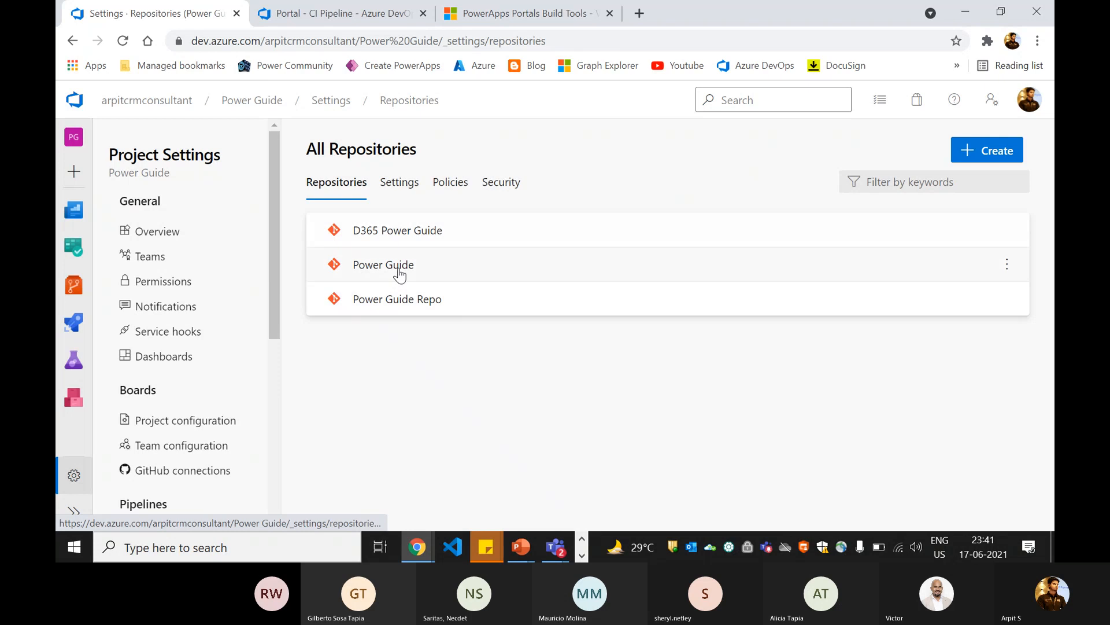
pyautogui.click(431, 312)
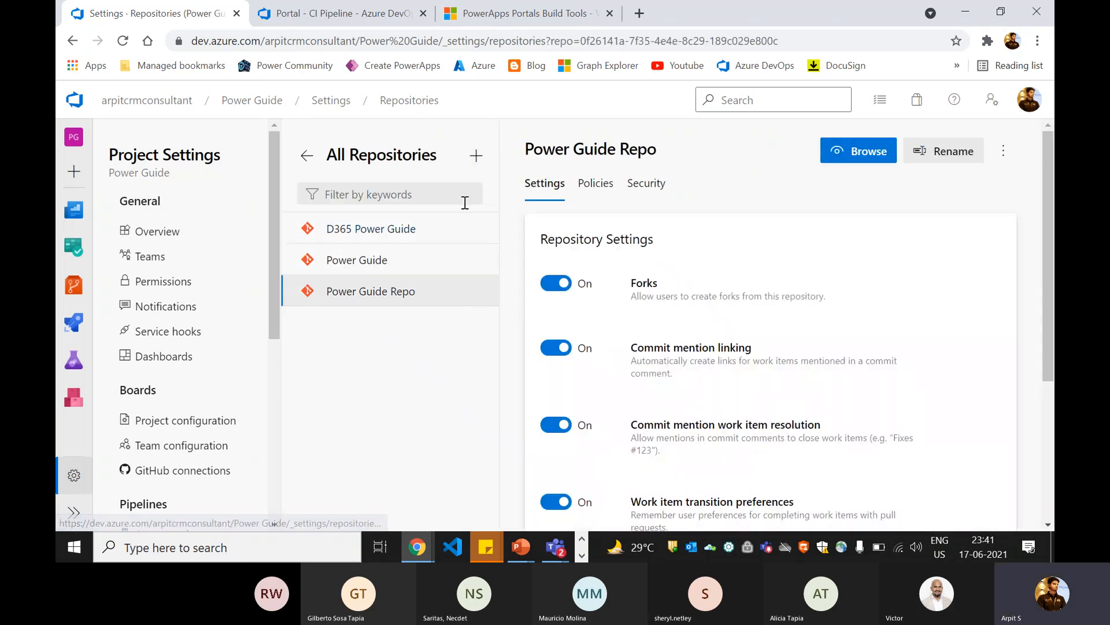
pyautogui.click(644, 200)
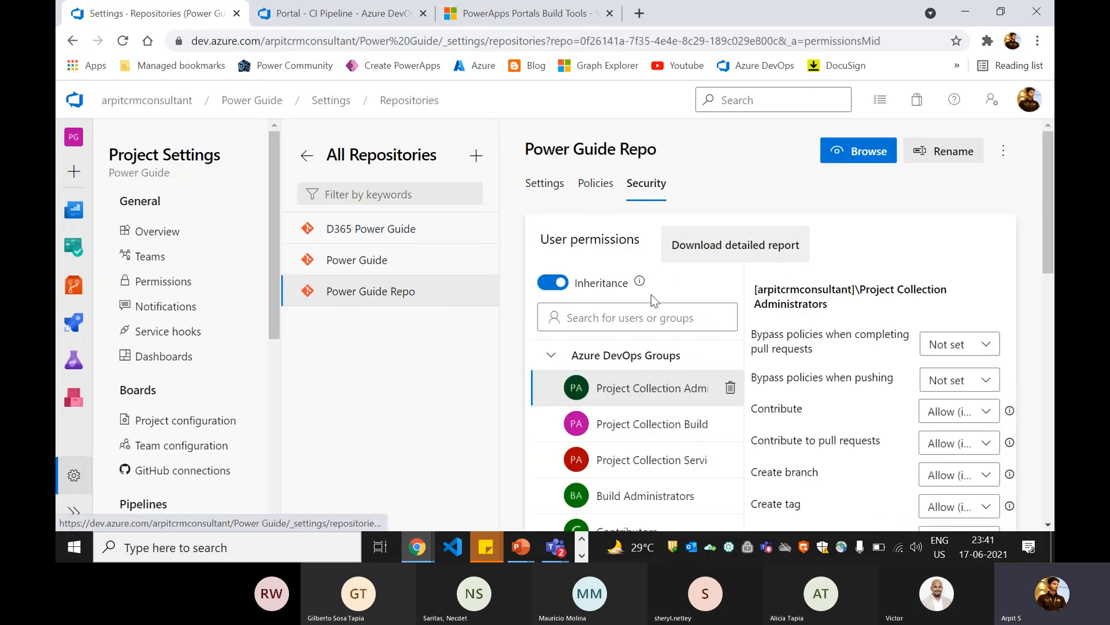
# Step: Examine the groups and users listed in Power Guide Repo's security, including the first listed user's permissions
pyautogui.scroll(-3, 651, 294)
pyautogui.scroll(-3, 649, 293)
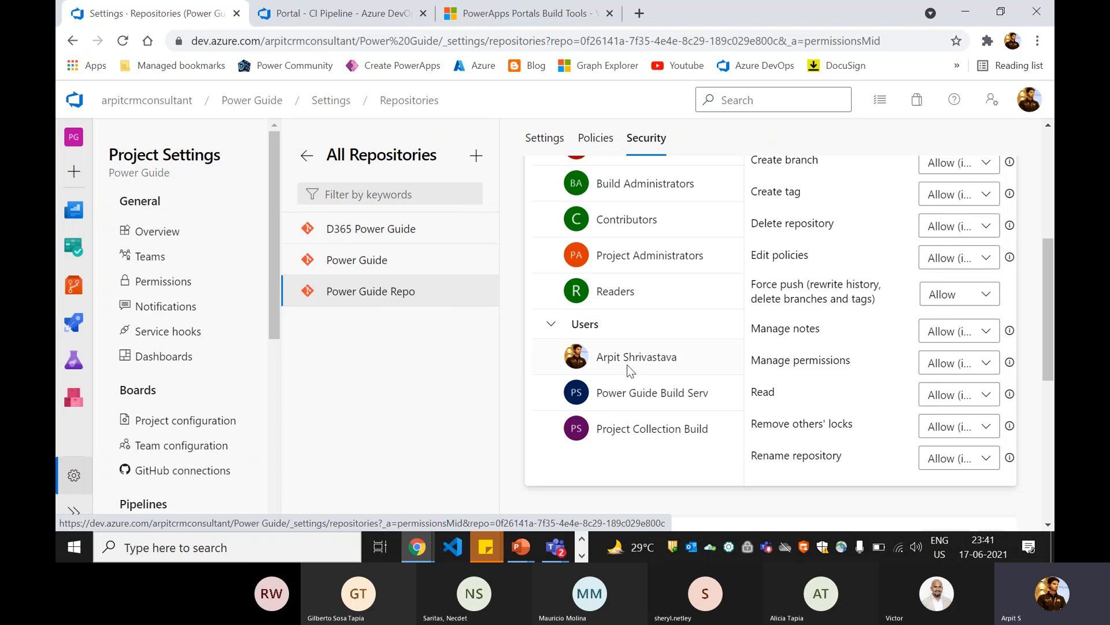
pyautogui.scroll(2, 674, 359)
pyautogui.scroll(2, 676, 354)
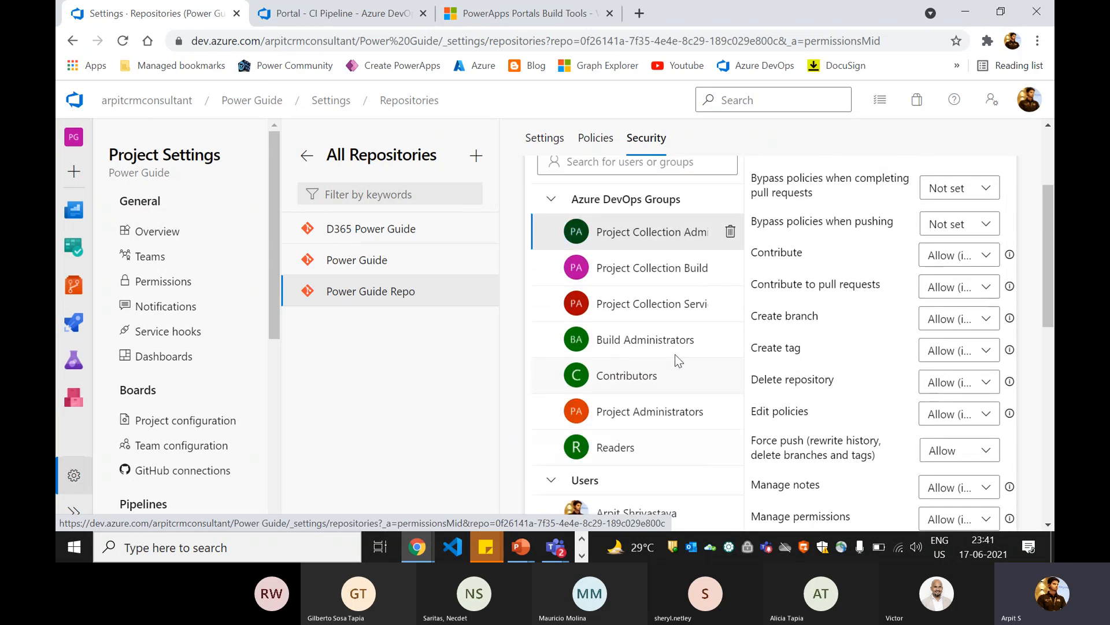
pyautogui.scroll(-2, 675, 354)
pyautogui.scroll(2, 675, 359)
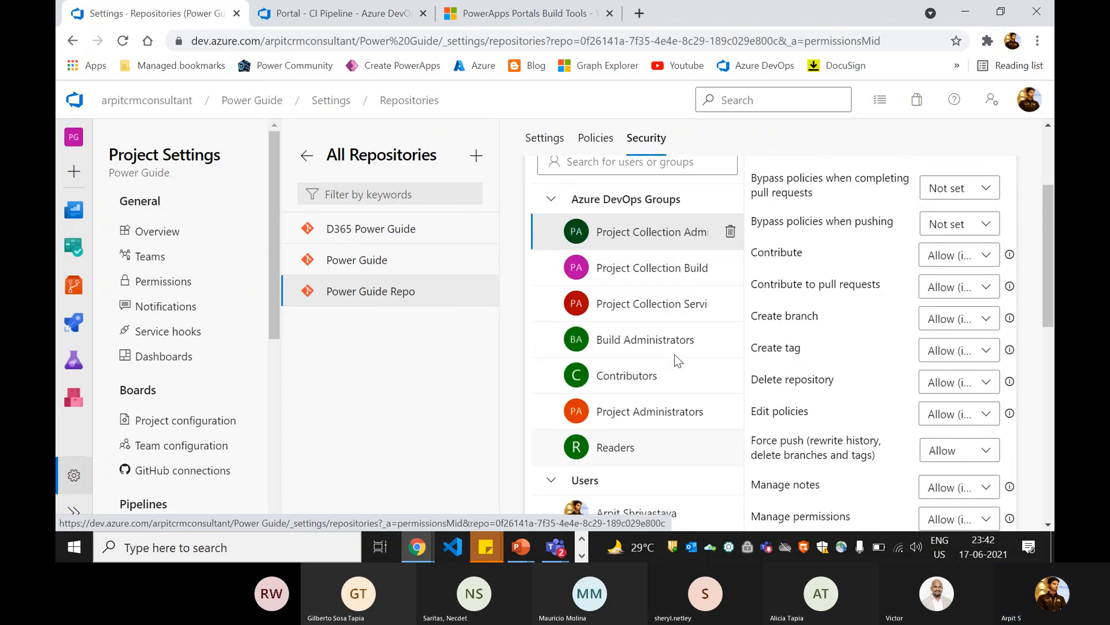
pyautogui.scroll(-2, 675, 354)
pyautogui.click(648, 441)
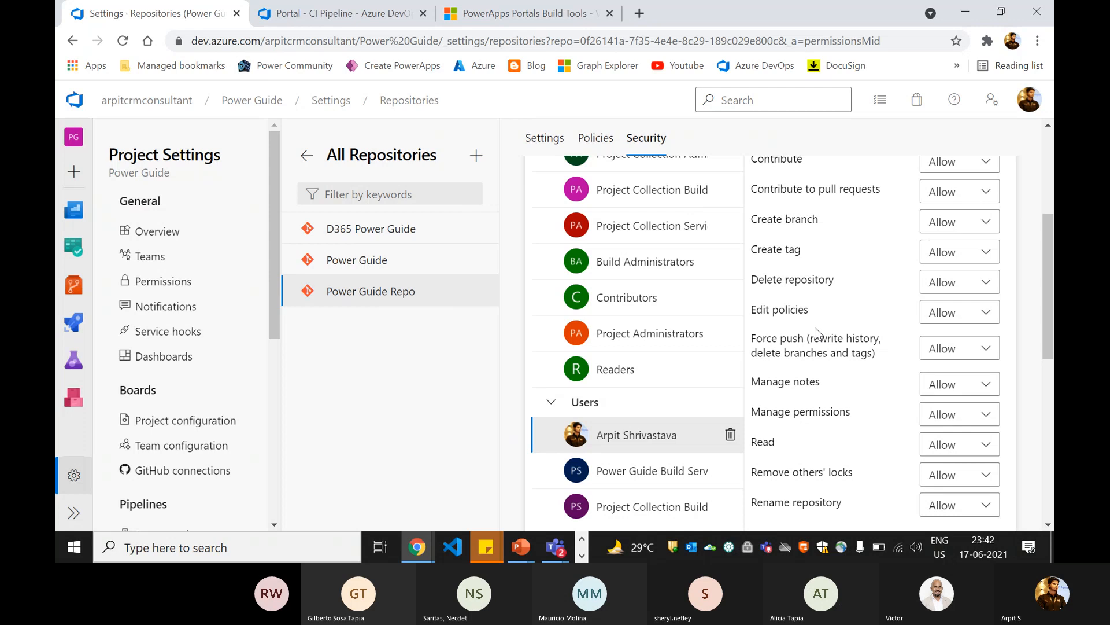
# Step: Set the Contribute permission of Project Collection Build Service Accounts to Allow for Power Guide Repo
pyautogui.scroll(2, 697, 318)
pyautogui.click(660, 269)
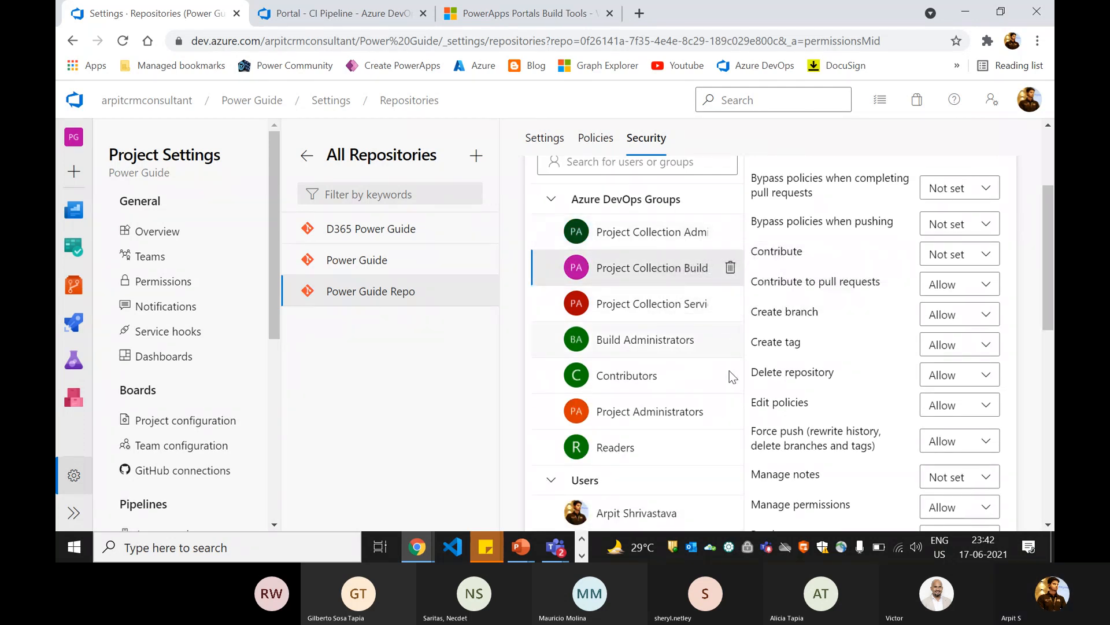
pyautogui.scroll(-2, 727, 379)
pyautogui.scroll(1, 714, 385)
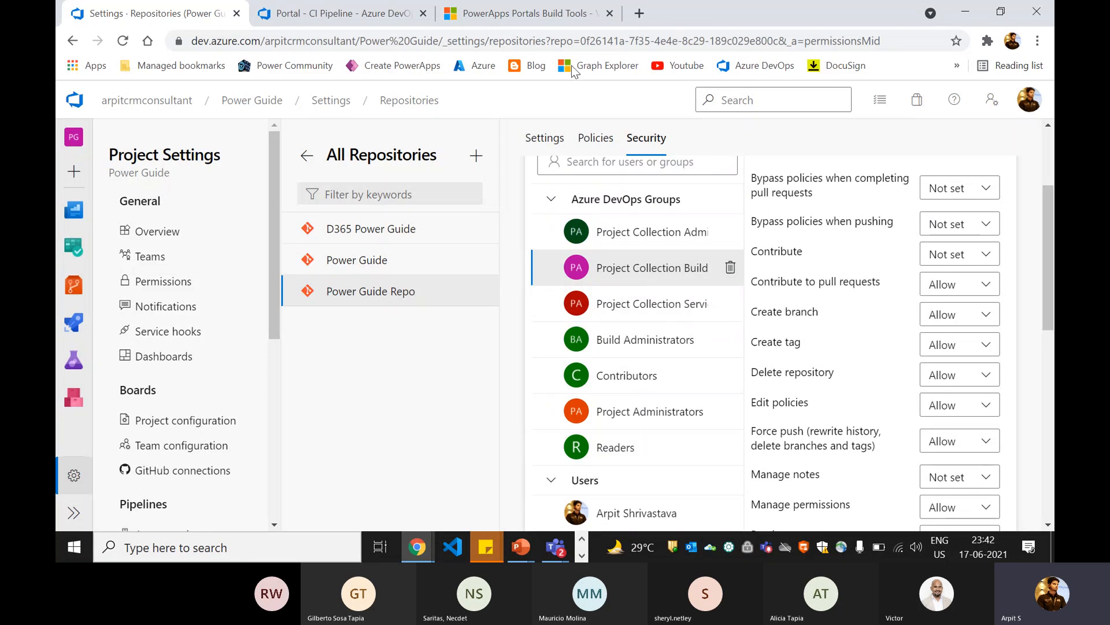
pyautogui.click(310, 20)
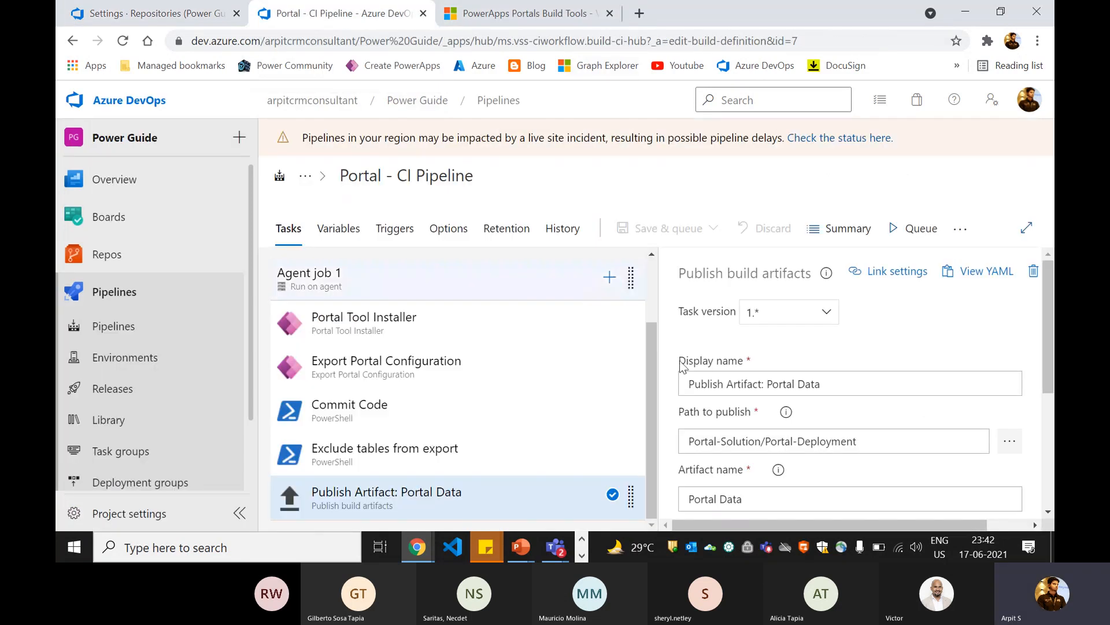
pyautogui.click(185, 14)
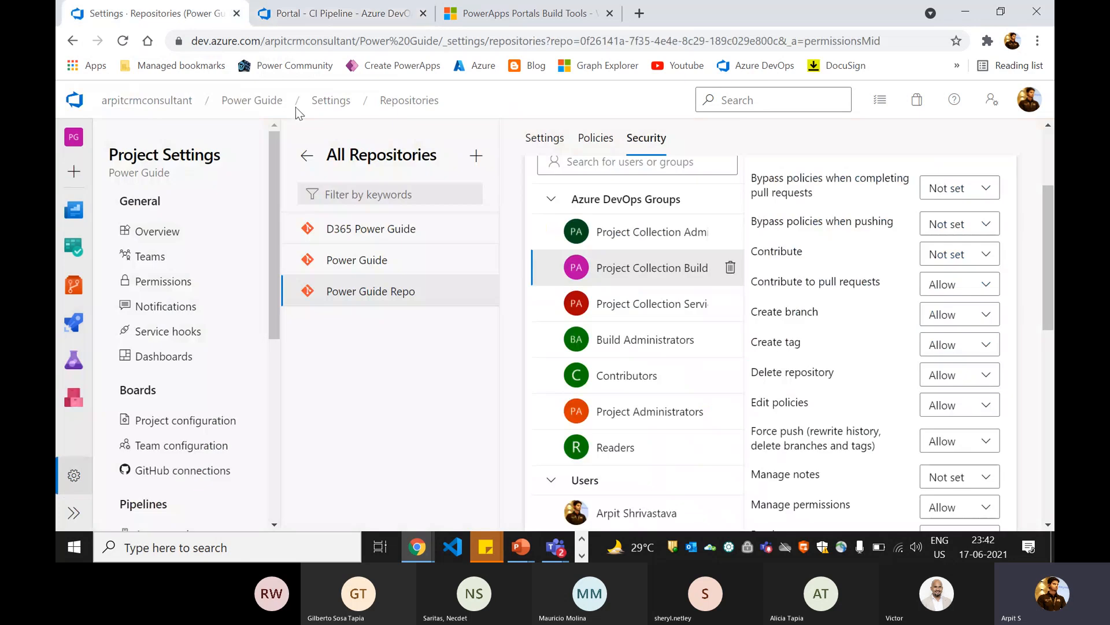
pyautogui.click(953, 262)
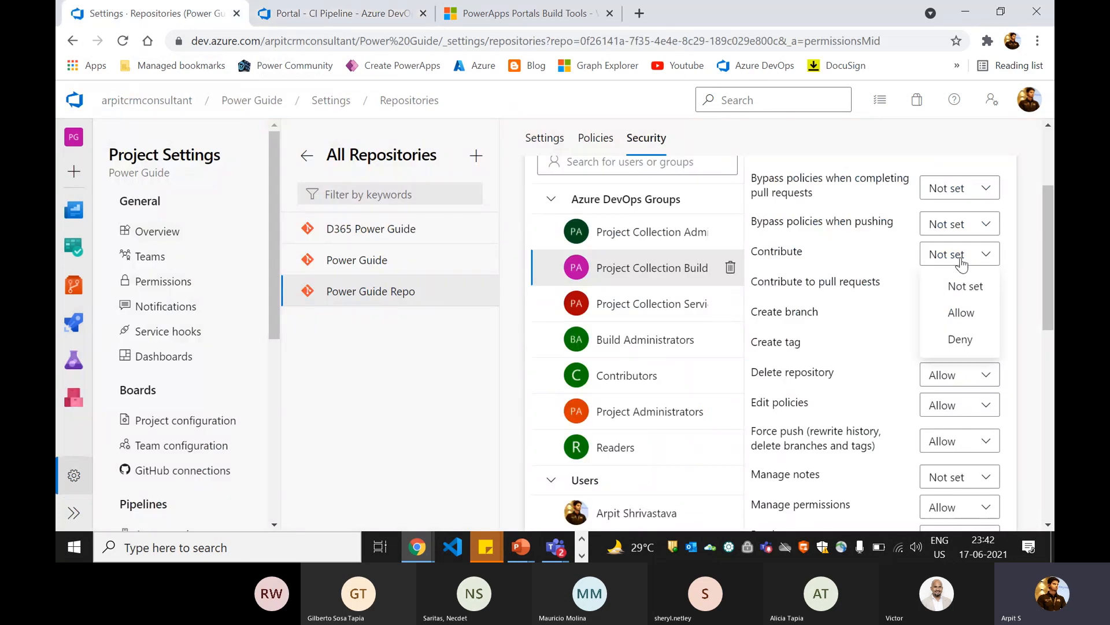
pyautogui.click(962, 319)
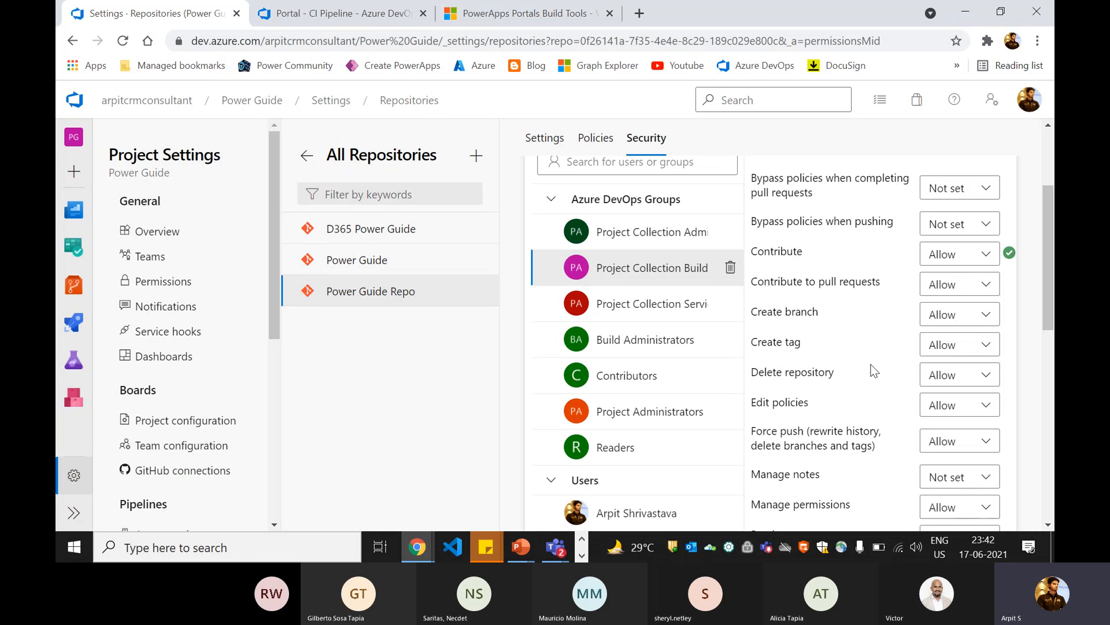
# Step: Set the Contribute permission of Project Collection Service Accounts to Allow for Power Guide Repo
pyautogui.scroll(-1, 874, 370)
pyautogui.scroll(-1, 723, 422)
pyautogui.scroll(1, 677, 426)
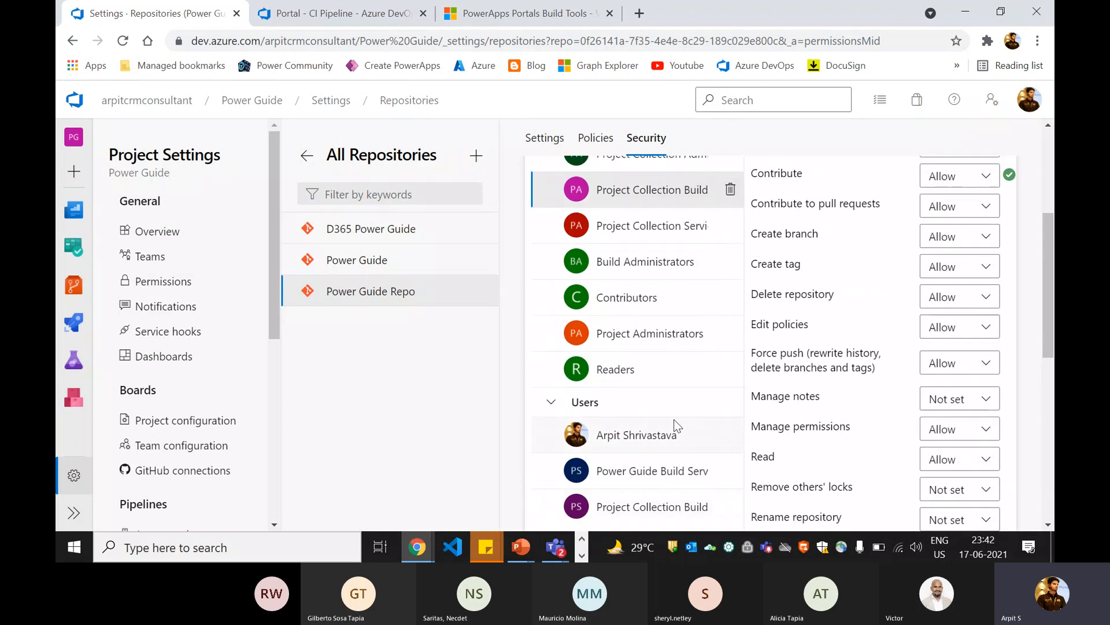
pyautogui.scroll(1, 678, 426)
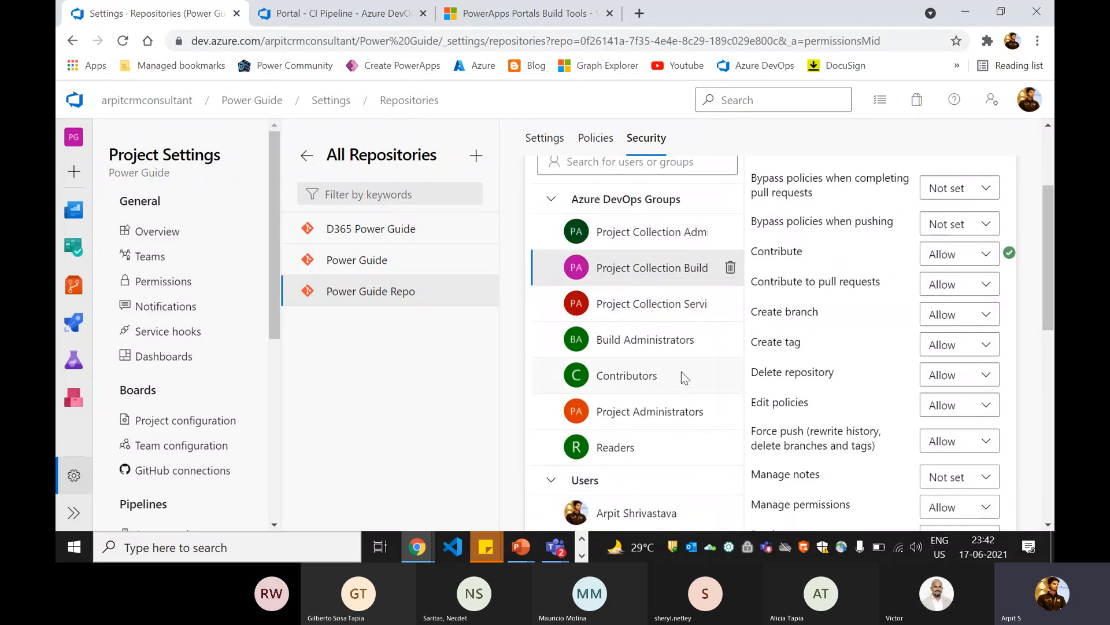
pyautogui.click(669, 317)
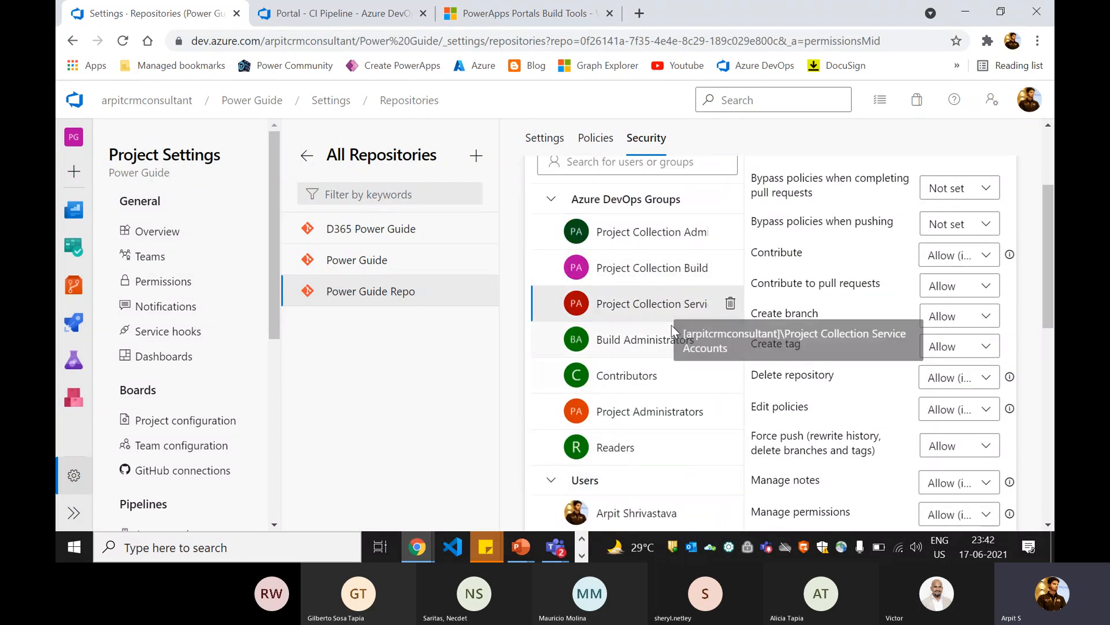
pyautogui.click(967, 262)
pyautogui.click(963, 314)
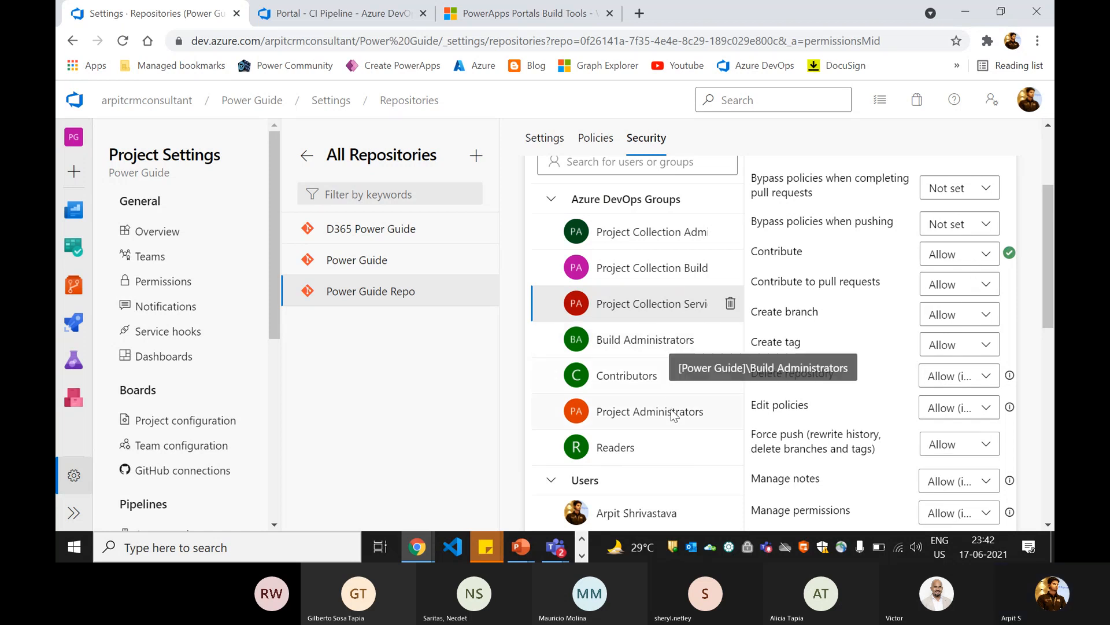
# Step: Examine the Power Guide Build Service account's permissions on Power Guide Repo
pyautogui.scroll(-4, 717, 393)
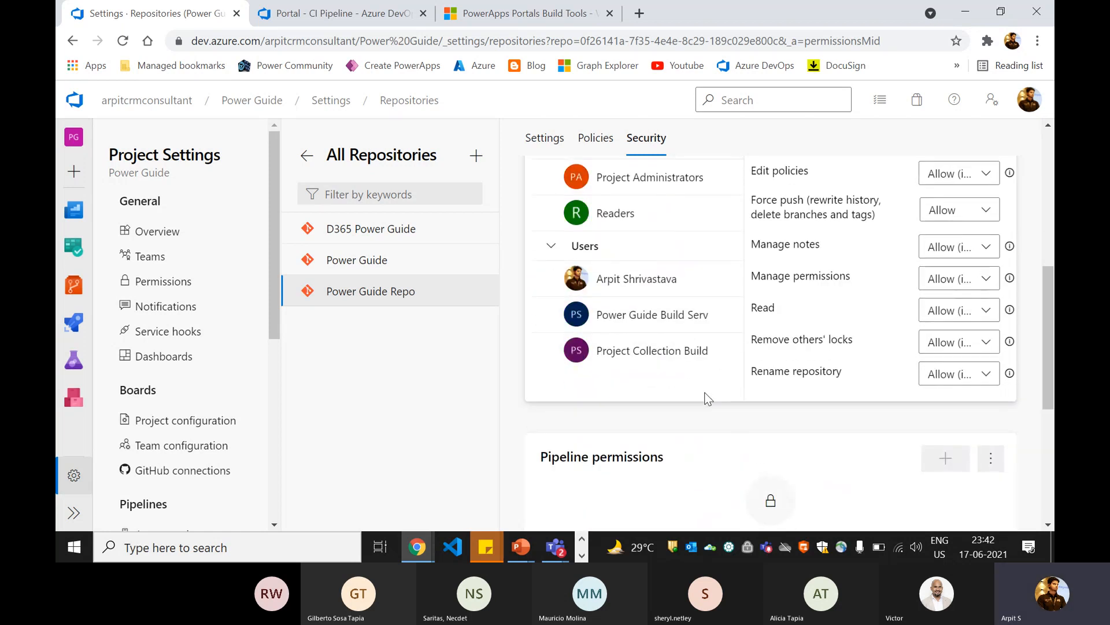
pyautogui.scroll(5, 705, 399)
pyautogui.scroll(2, 701, 397)
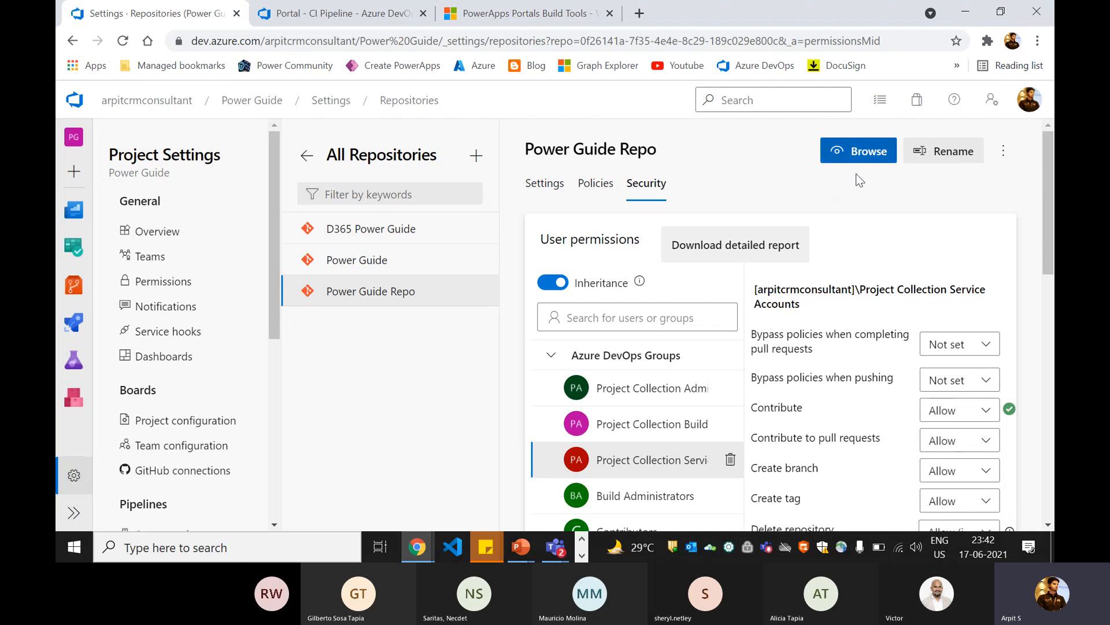
pyautogui.scroll(-4, 665, 404)
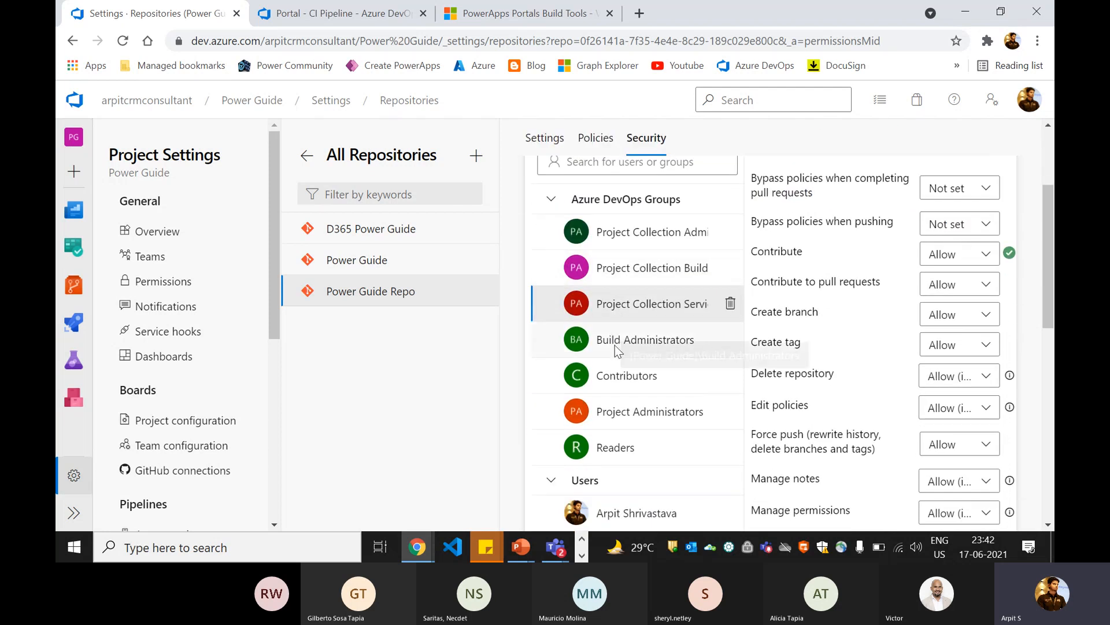
pyautogui.click(697, 471)
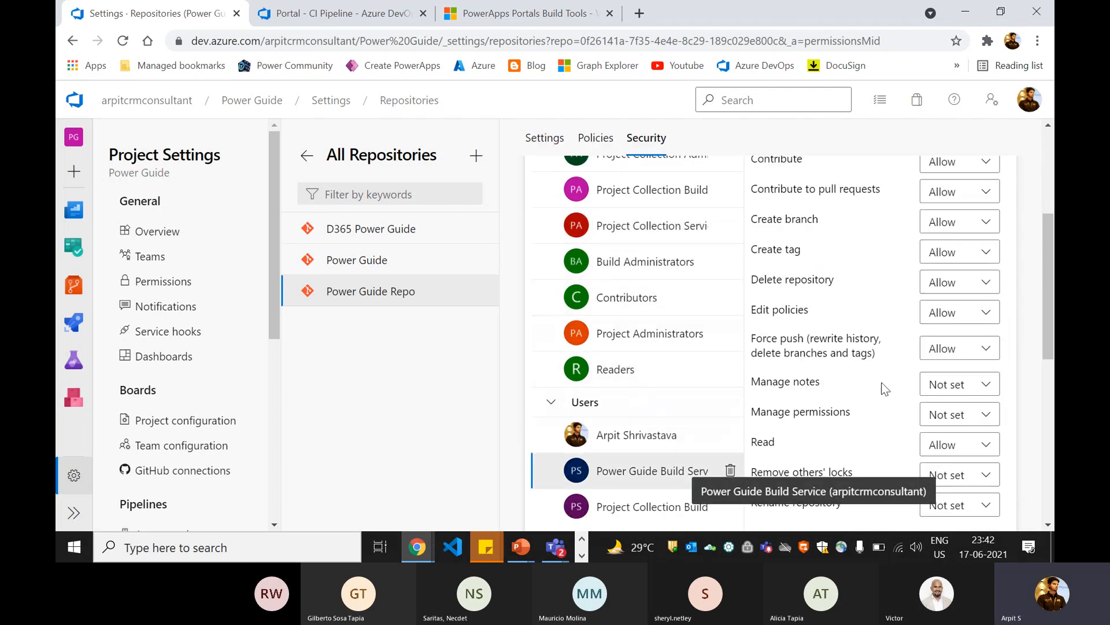
pyautogui.scroll(1, 895, 313)
pyautogui.scroll(2, 889, 303)
pyautogui.scroll(-5, 838, 341)
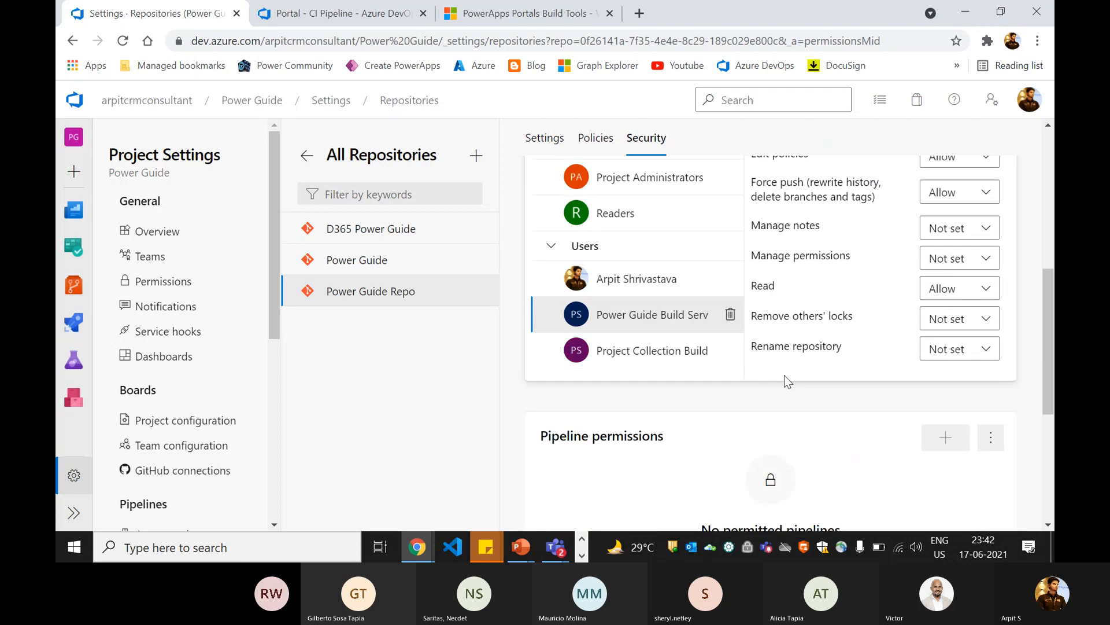
# Step: Examine the Project Collection Build Service account's permissions on Power Guide Repo
pyautogui.click(676, 341)
pyautogui.scroll(4, 949, 253)
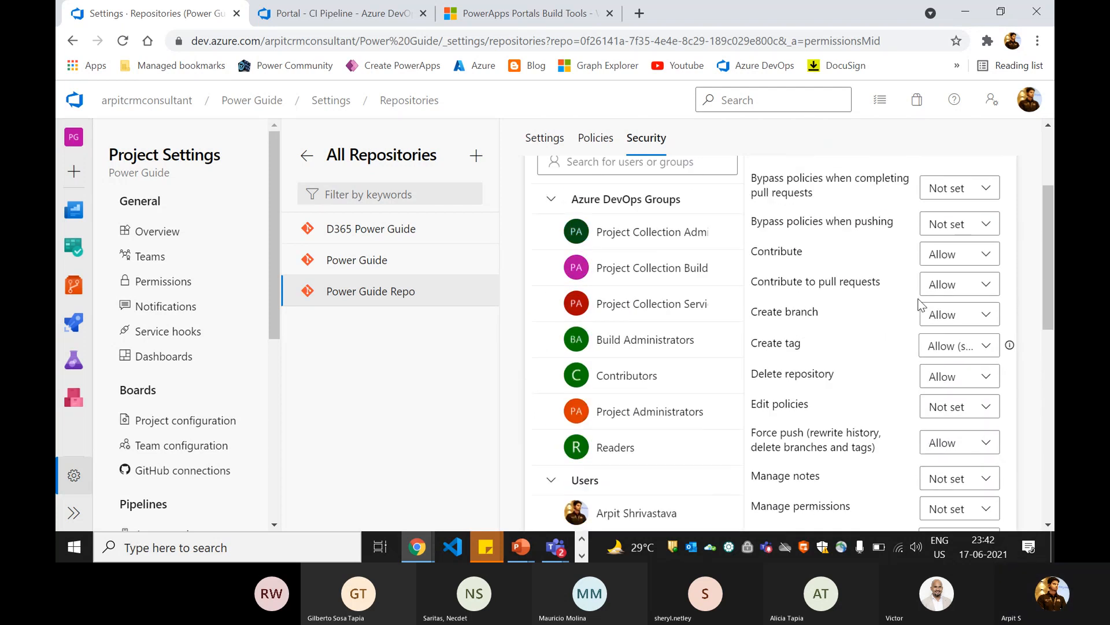
pyautogui.scroll(3, 821, 275)
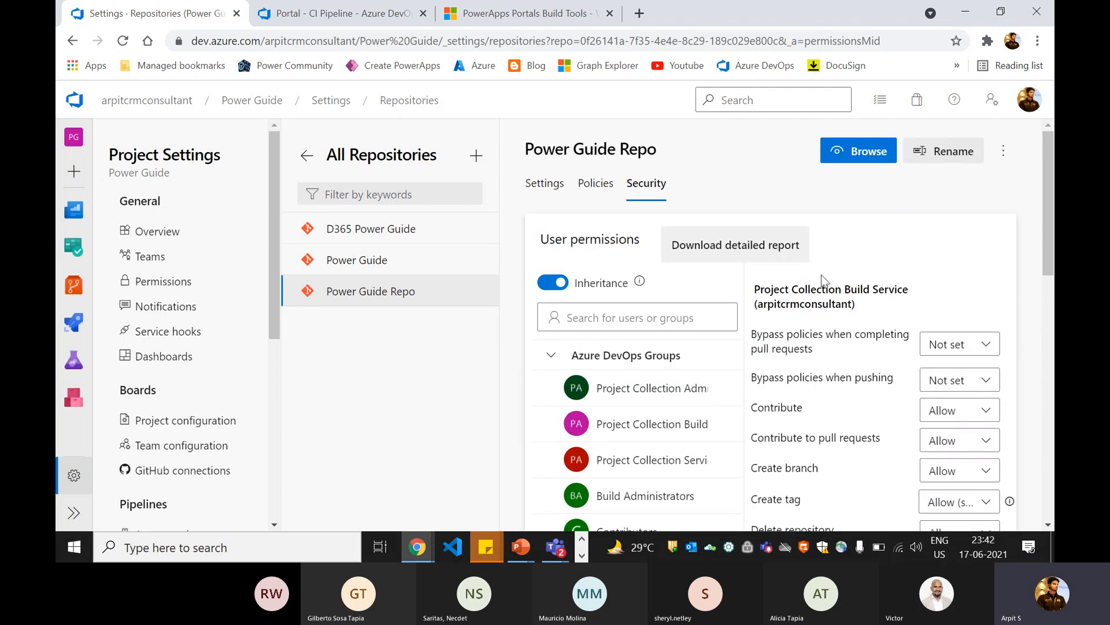
pyautogui.scroll(-3, 648, 312)
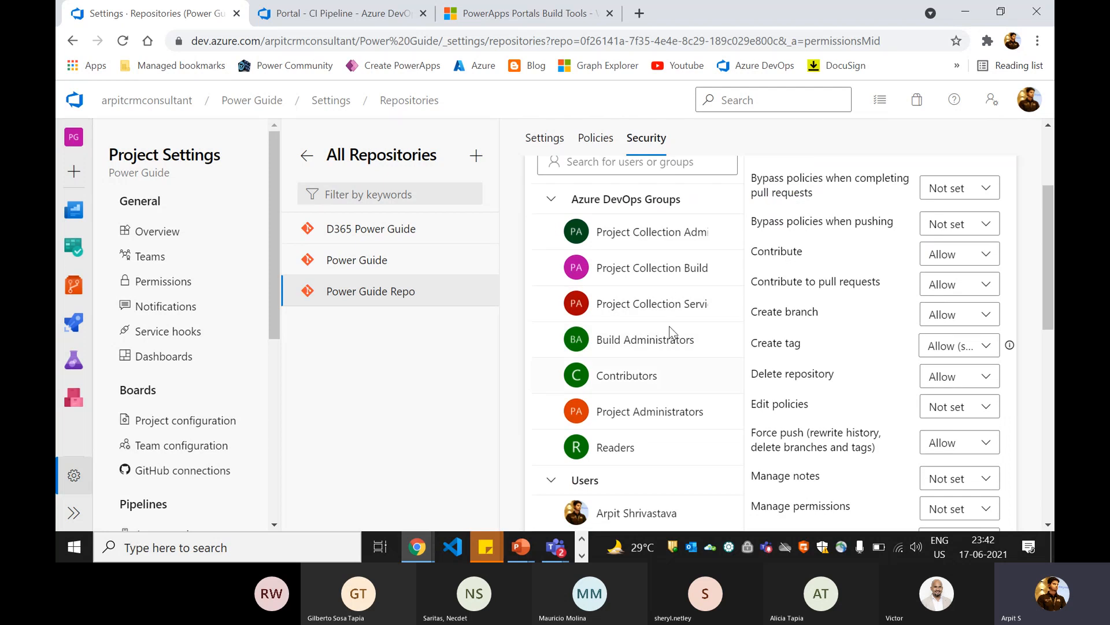
pyautogui.scroll(3, 655, 369)
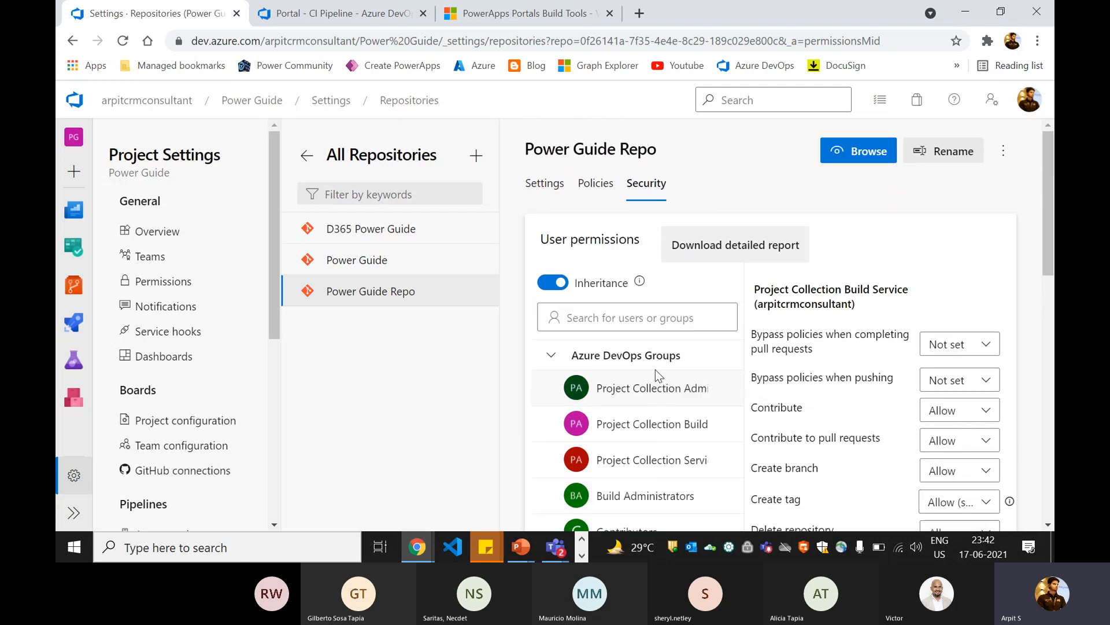
# Step: Open the files of Power Guide Repo and look inside the Portal-Solution and Portal-Deployment folders
pyautogui.click(83, 105)
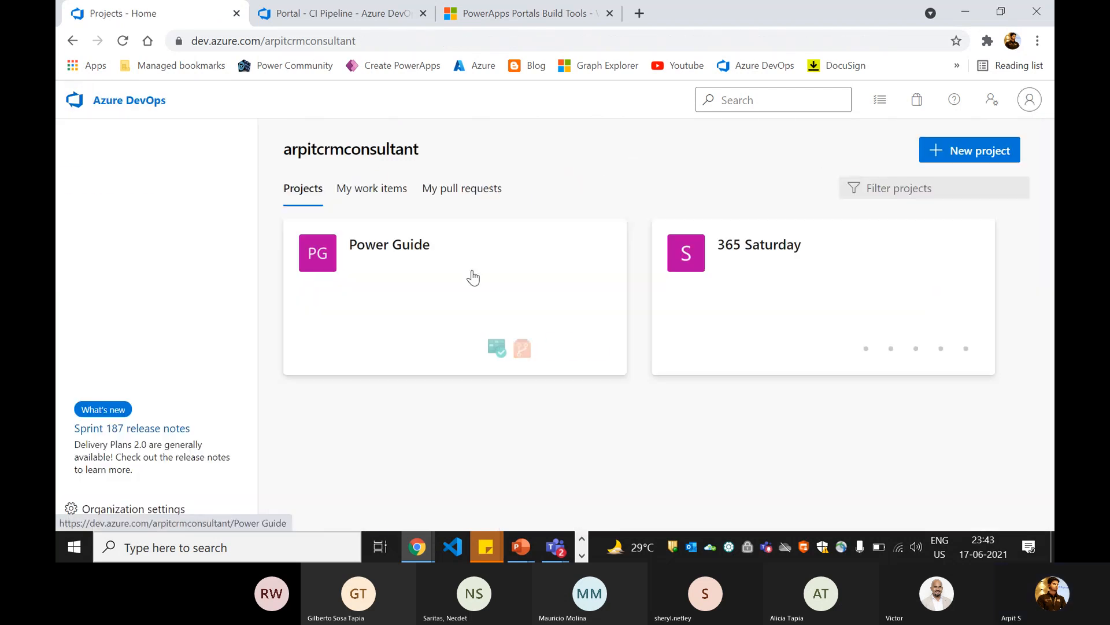
pyautogui.click(375, 276)
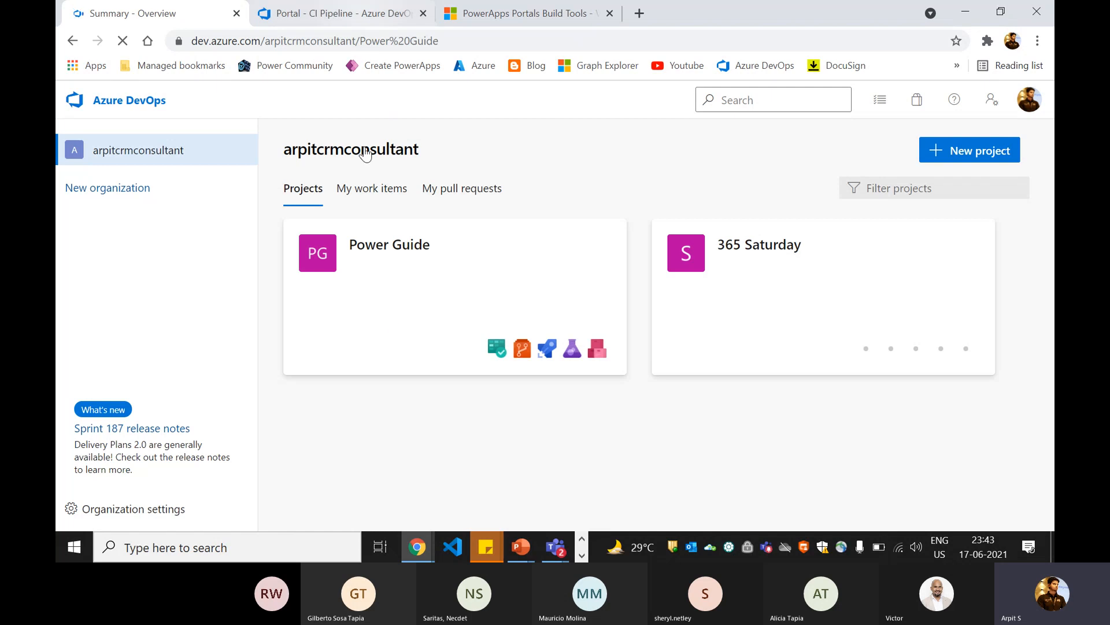
pyautogui.moveTo(135, 305)
pyautogui.click(133, 347)
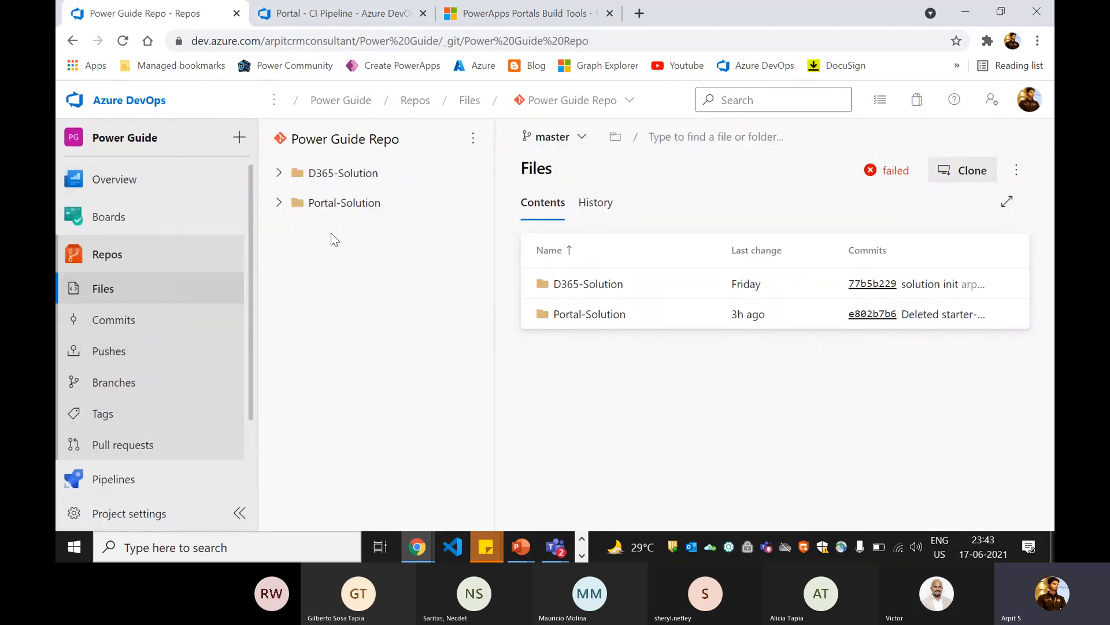
pyautogui.click(279, 203)
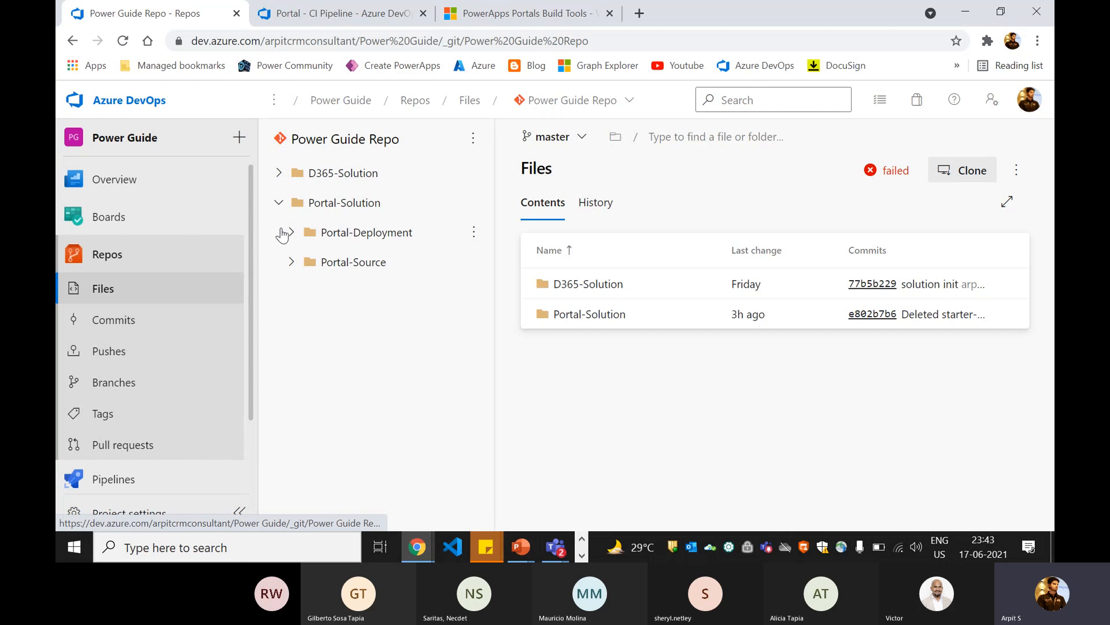
pyautogui.click(291, 232)
pyautogui.click(292, 233)
pyautogui.click(279, 202)
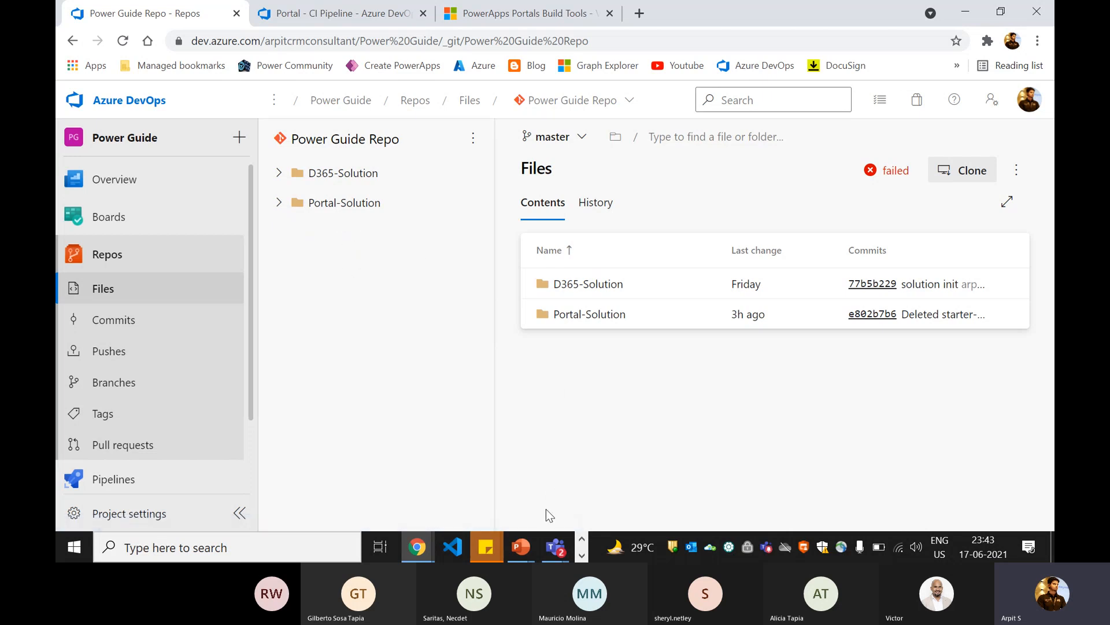
# Step: Switch to the Teams meeting in "General" and stop sharing the screen
pyautogui.click(556, 546)
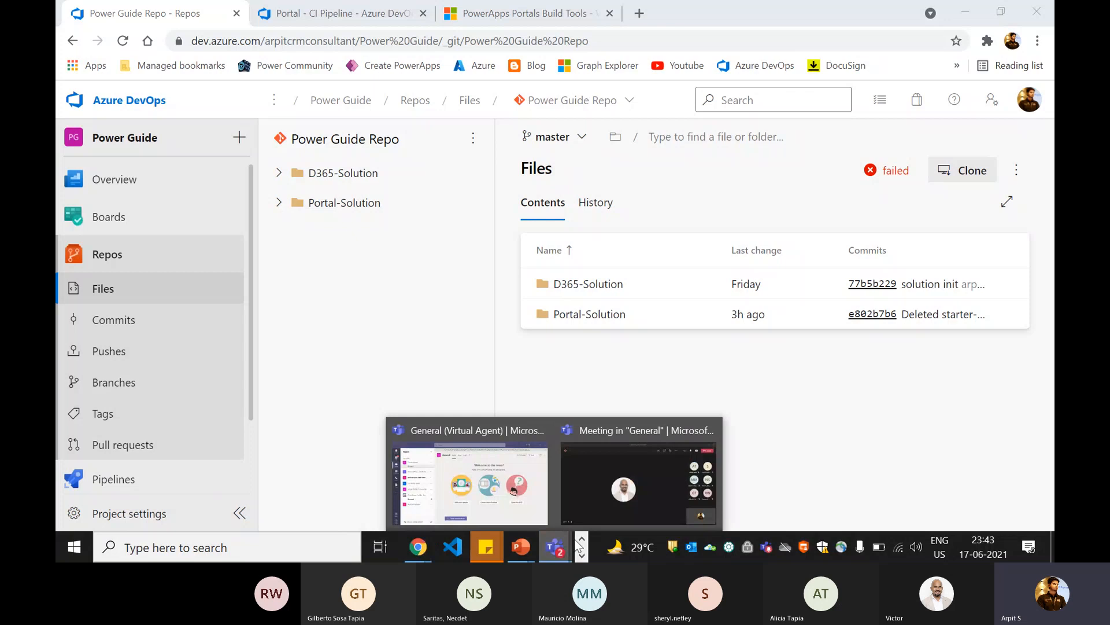
pyautogui.click(596, 491)
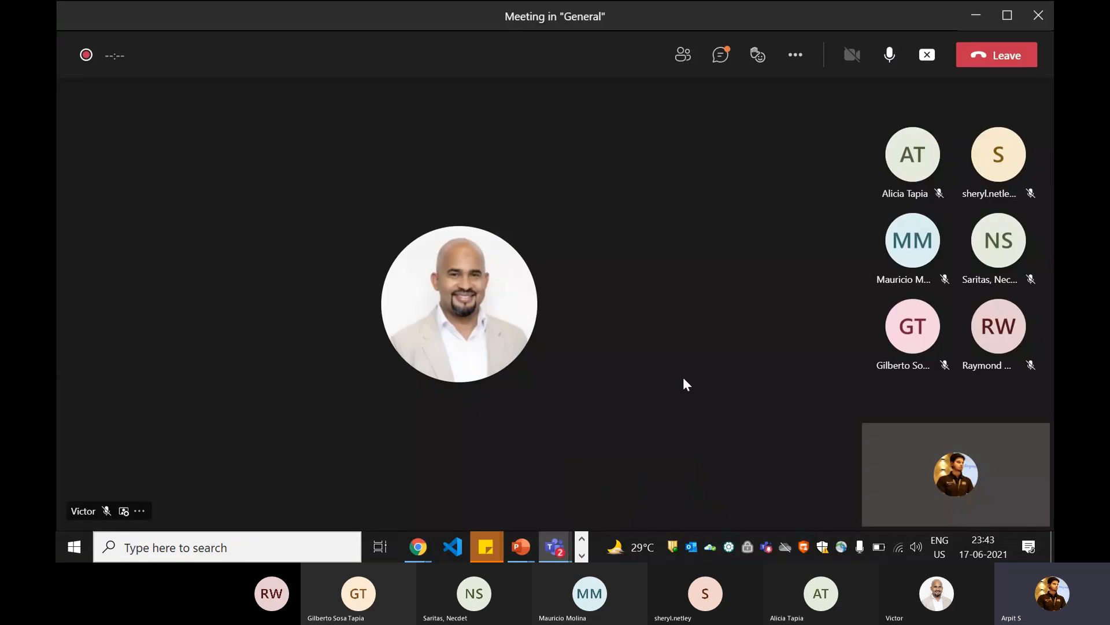
pyautogui.click(925, 56)
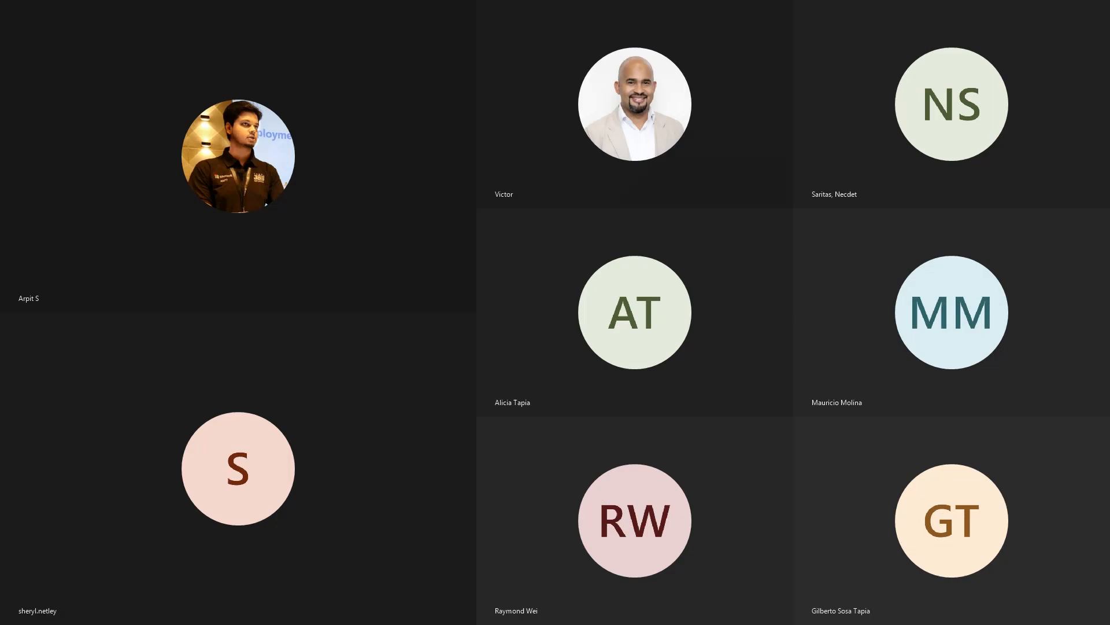